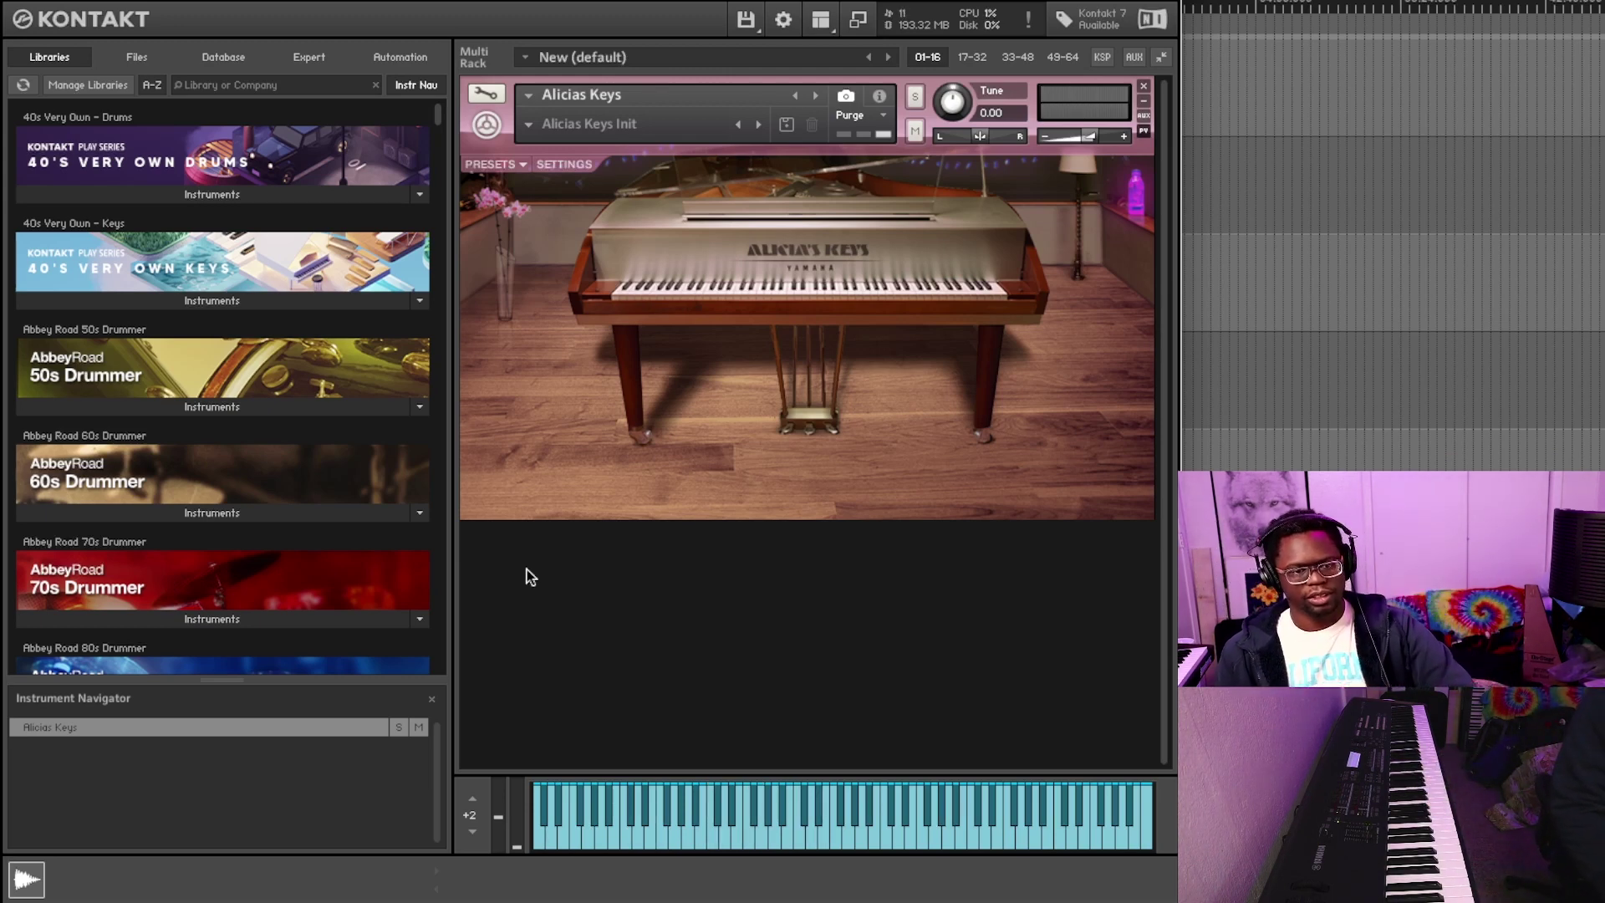
# Open the piano's room settings, enable Digital Ambience and try its amount from low to maximum
pyautogui.click(563, 164)
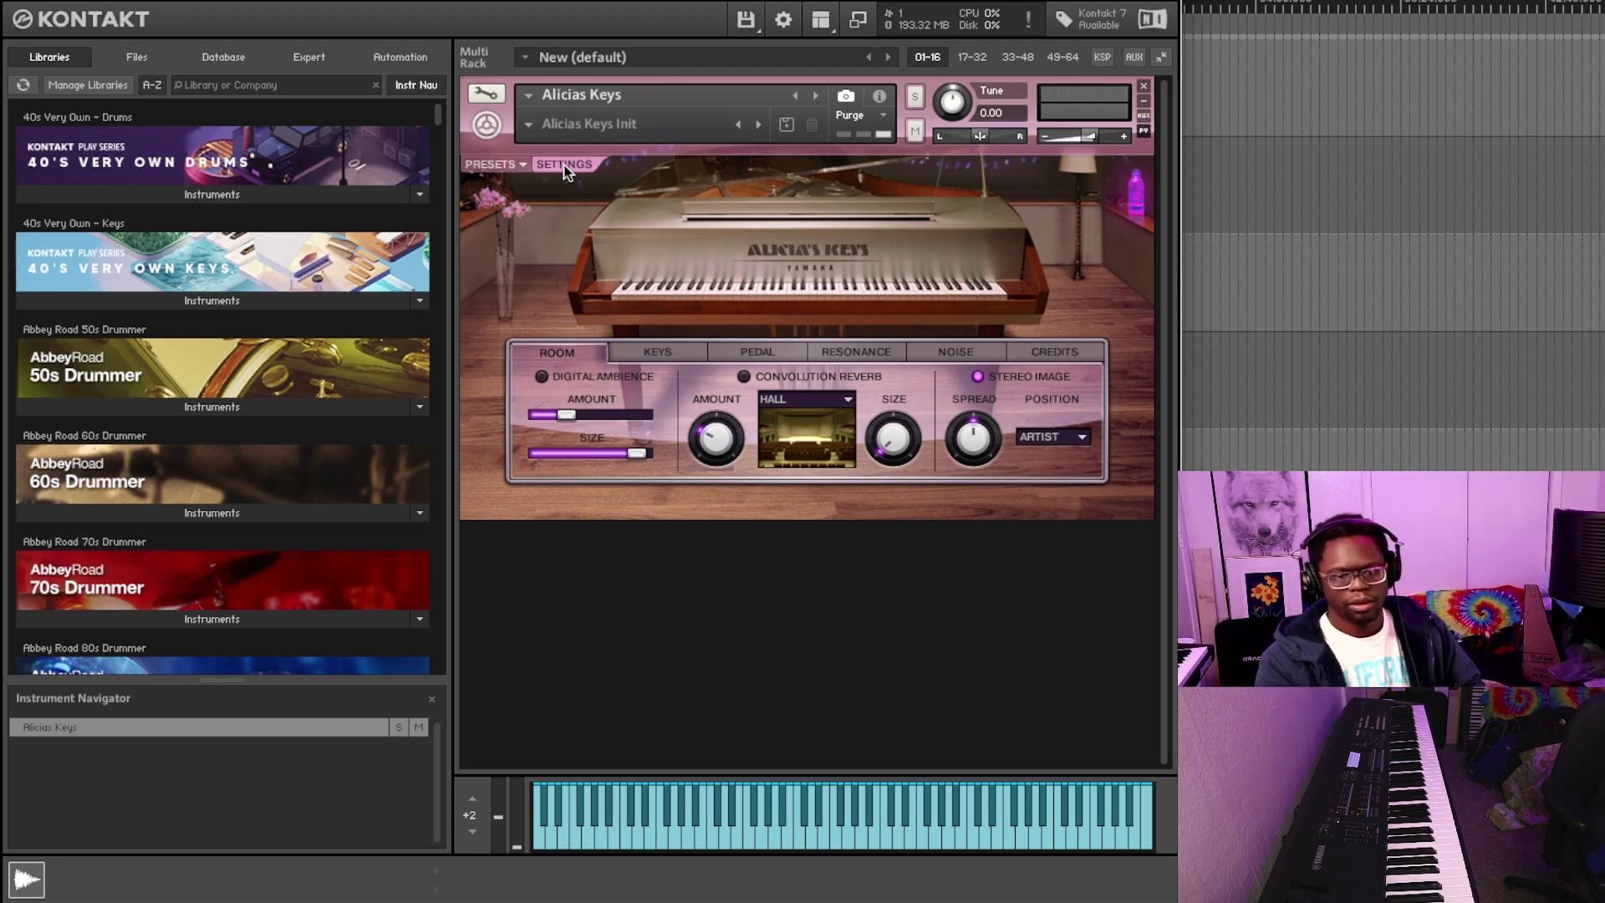
pyautogui.click(542, 378)
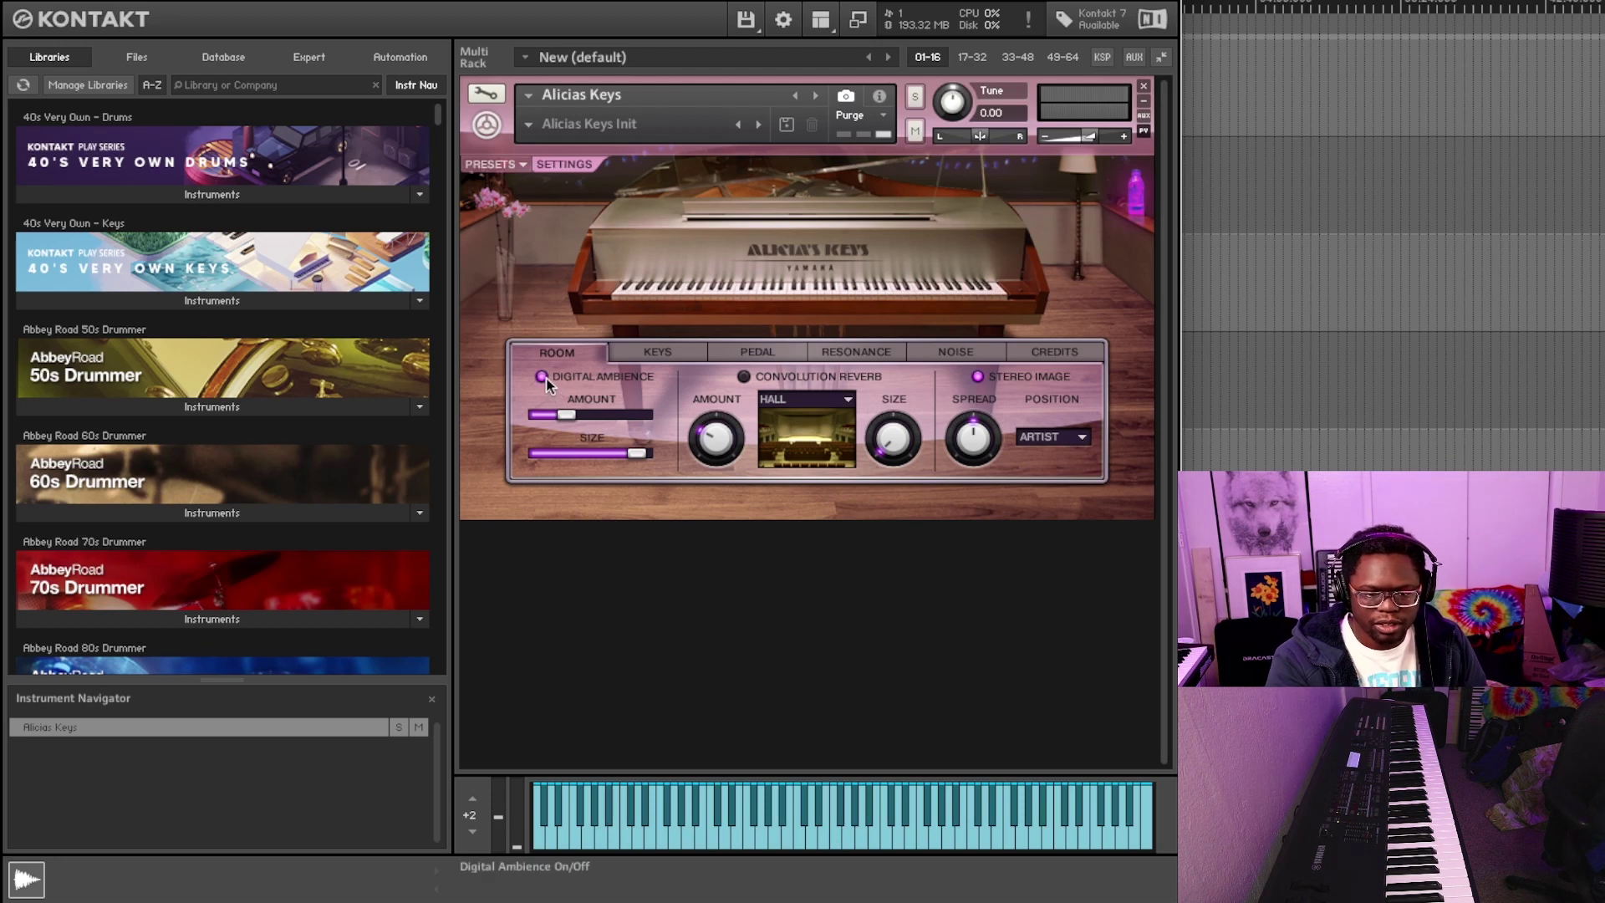
pyautogui.moveTo(567, 419); pyautogui.dragTo(689, 436)
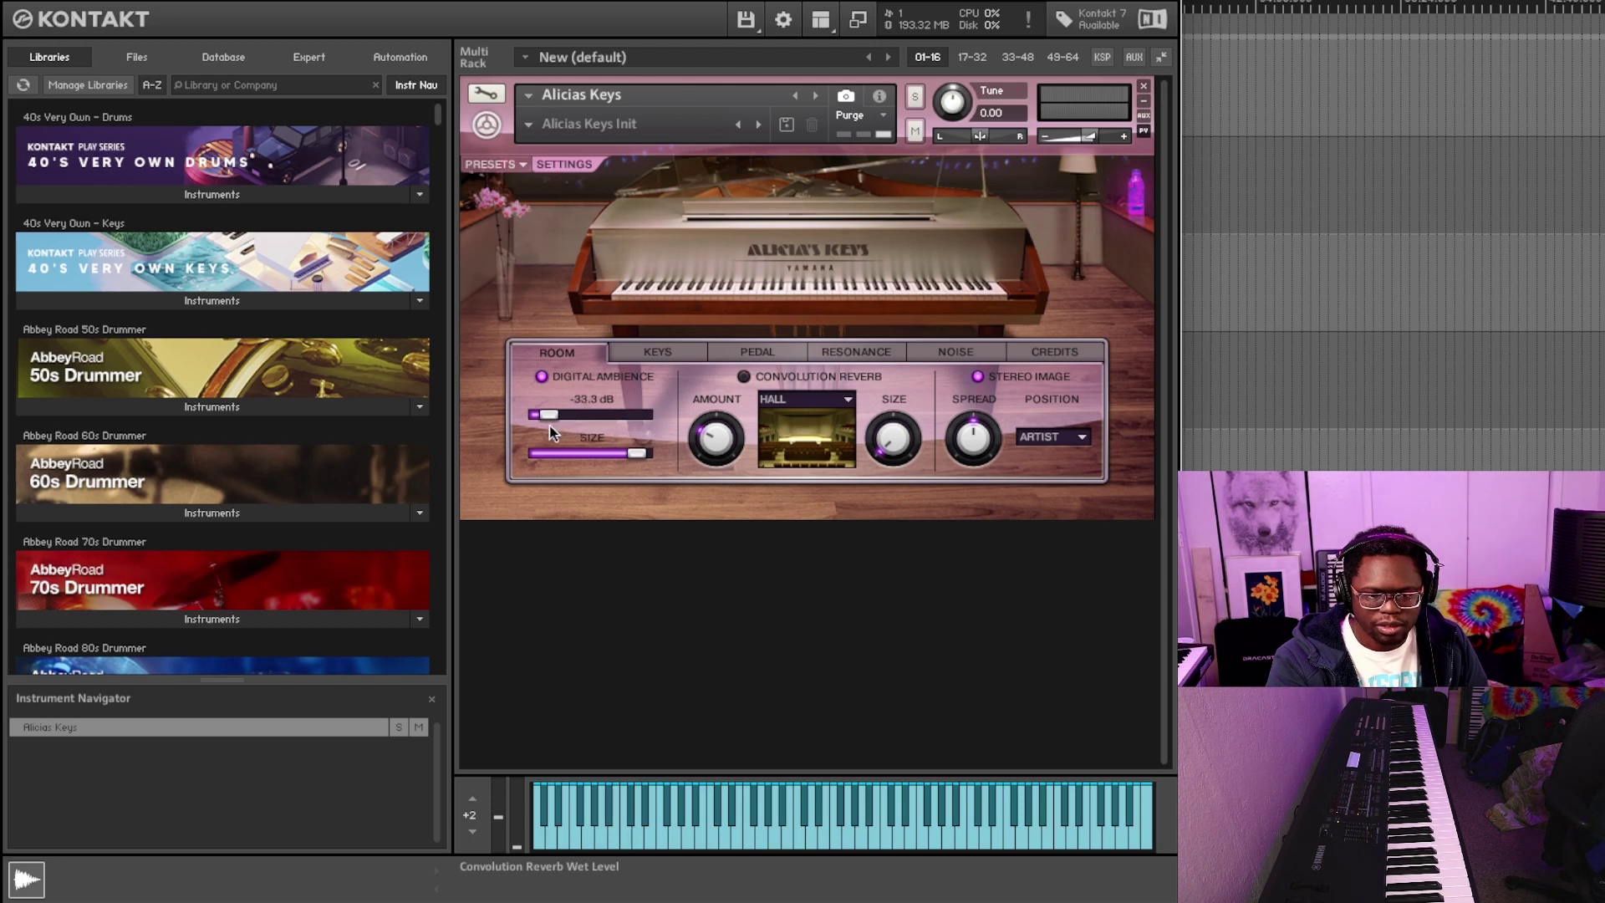
pyautogui.moveTo(556, 407); pyautogui.dragTo(674, 416)
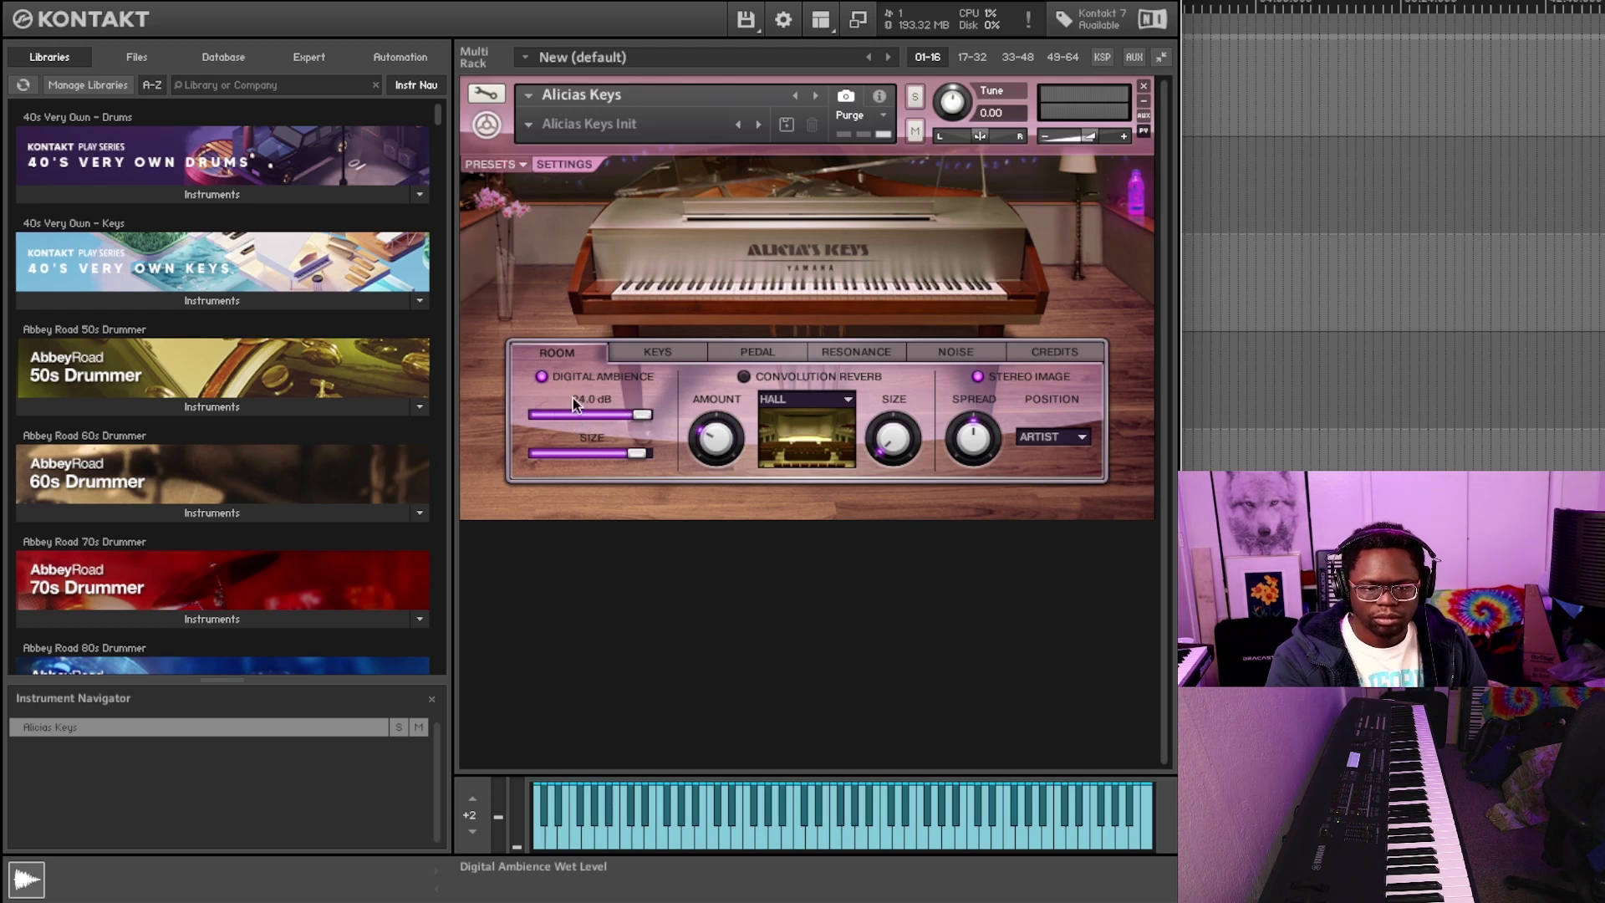
pyautogui.moveTo(643, 418); pyautogui.dragTo(669, 416)
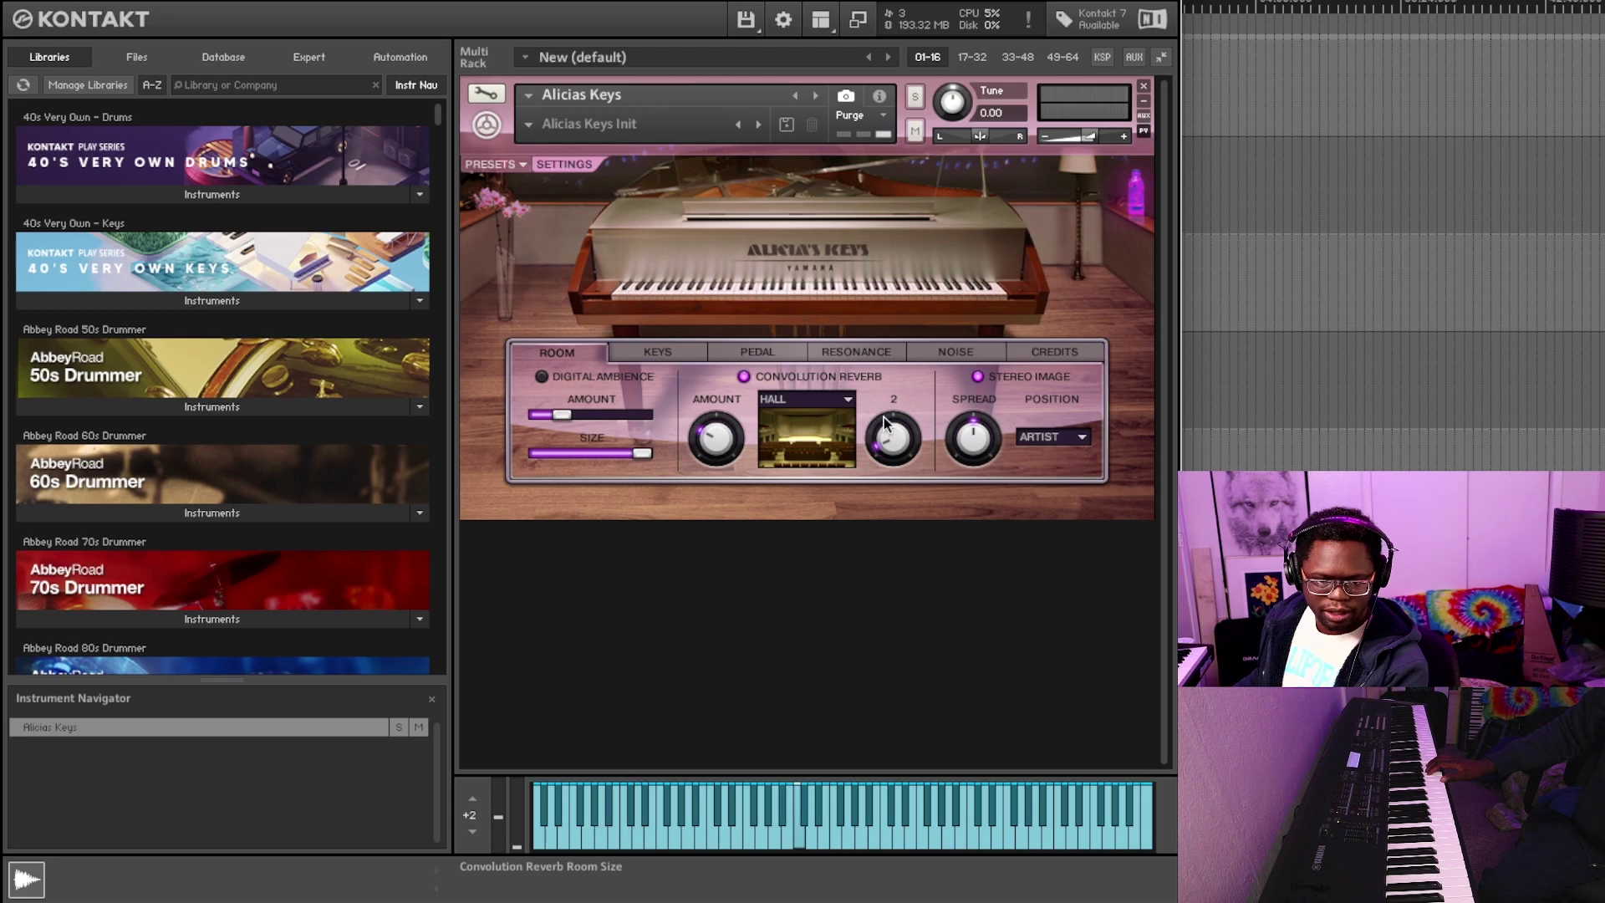
# Set the Hall convolution reverb's size to about midway and its amount to 6.7 dB
pyautogui.moveTo(889, 299); pyautogui.dragTo(890, 298)
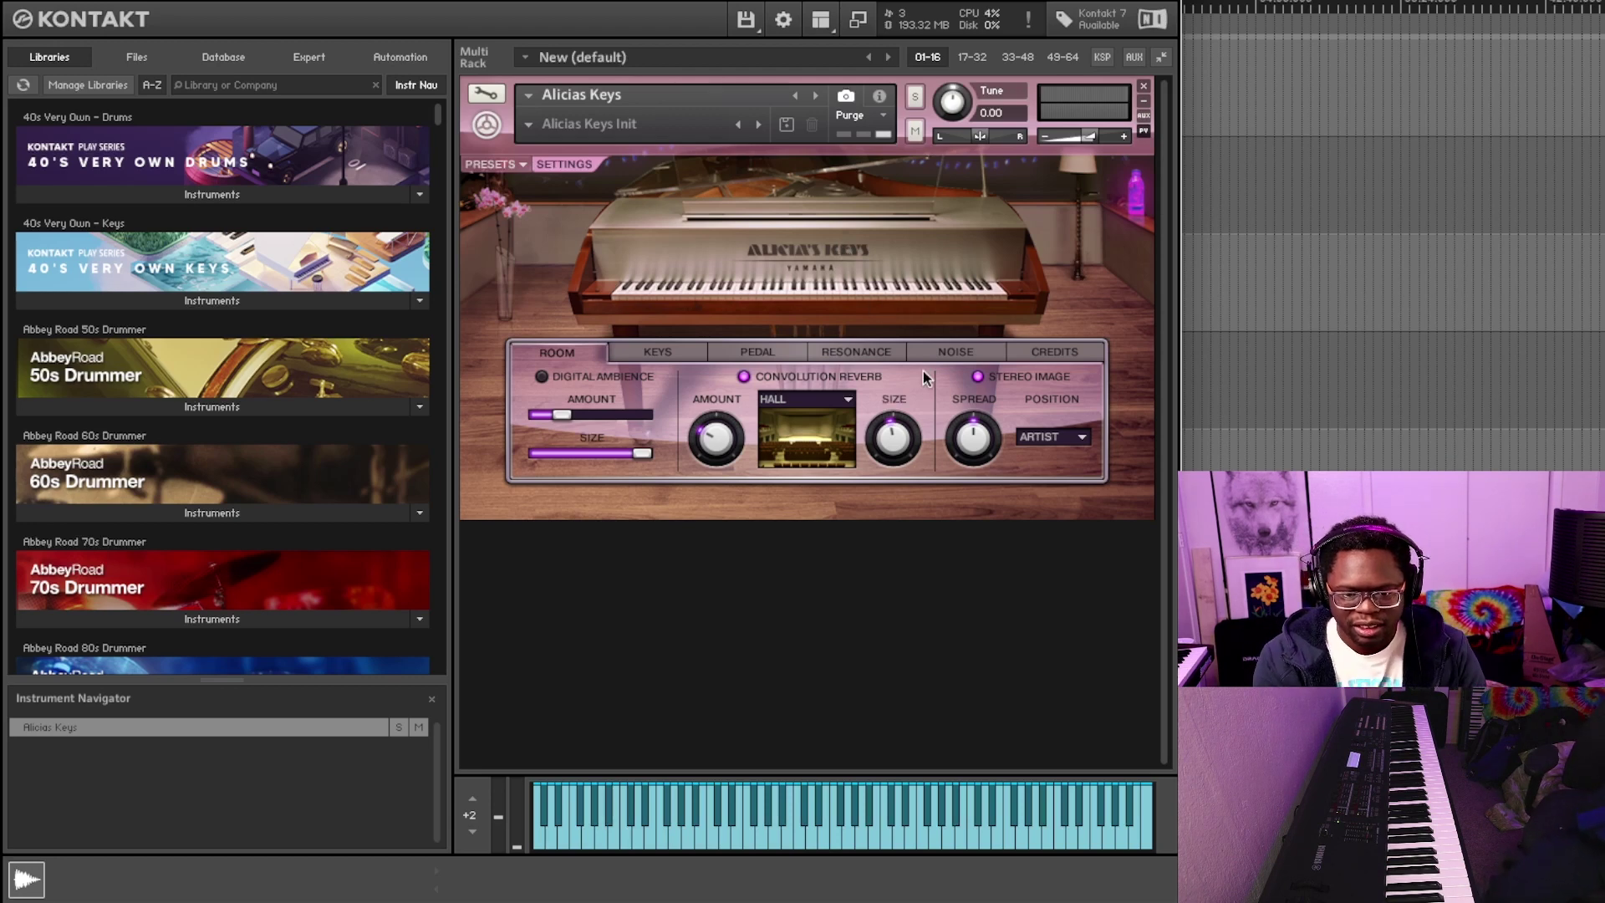
pyautogui.moveTo(908, 267); pyautogui.dragTo(912, 418)
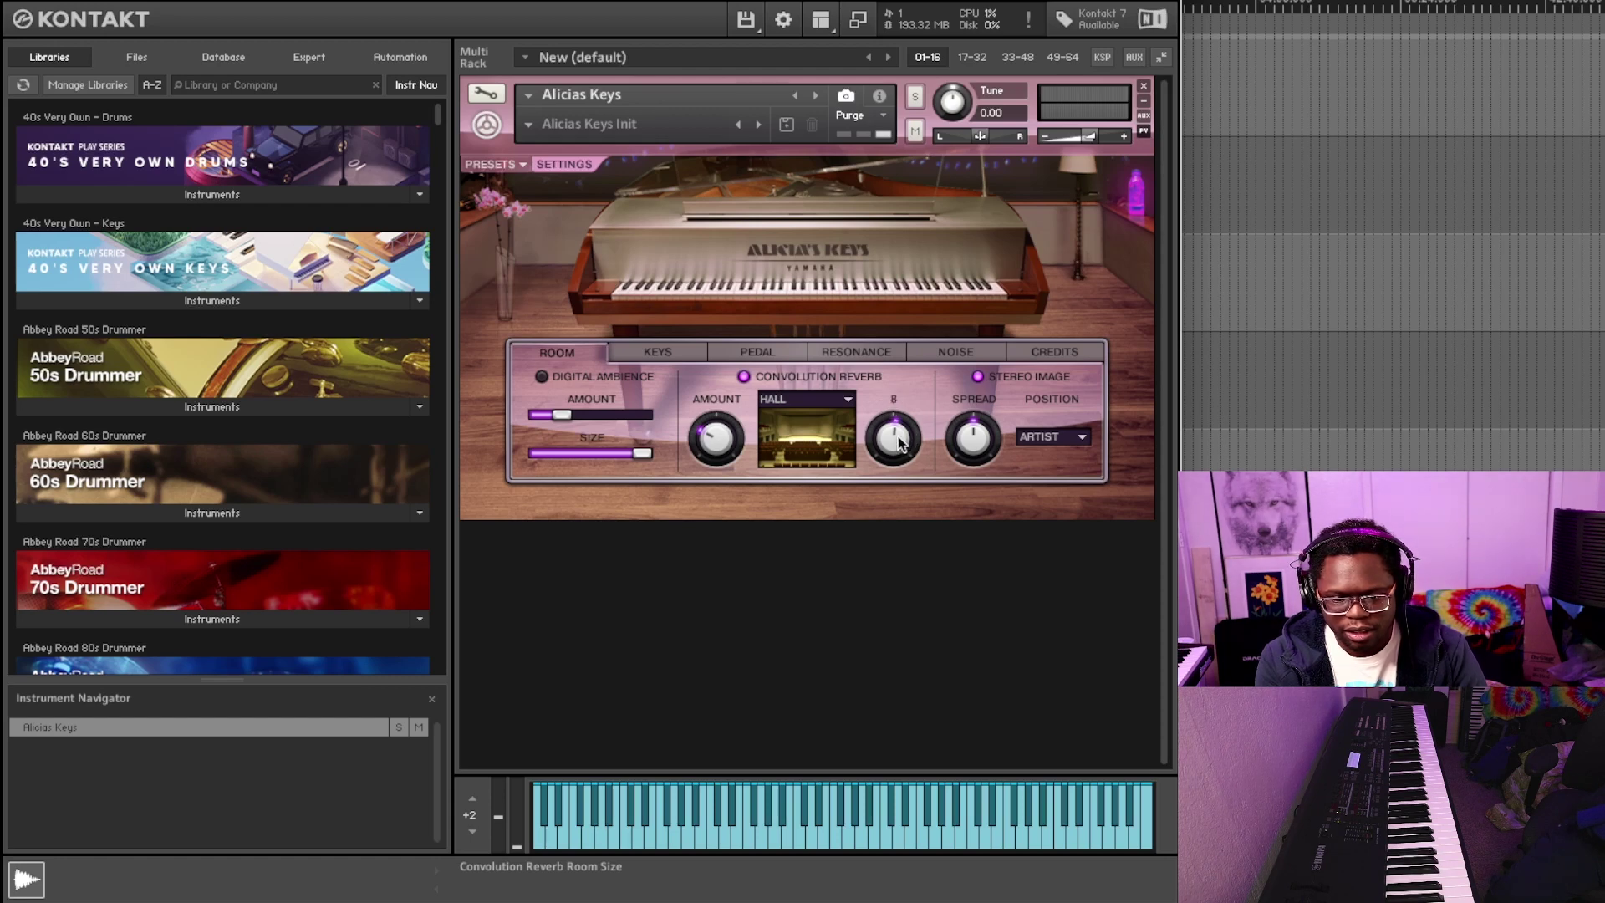
pyautogui.moveTo(895, 425); pyautogui.dragTo(893, 418)
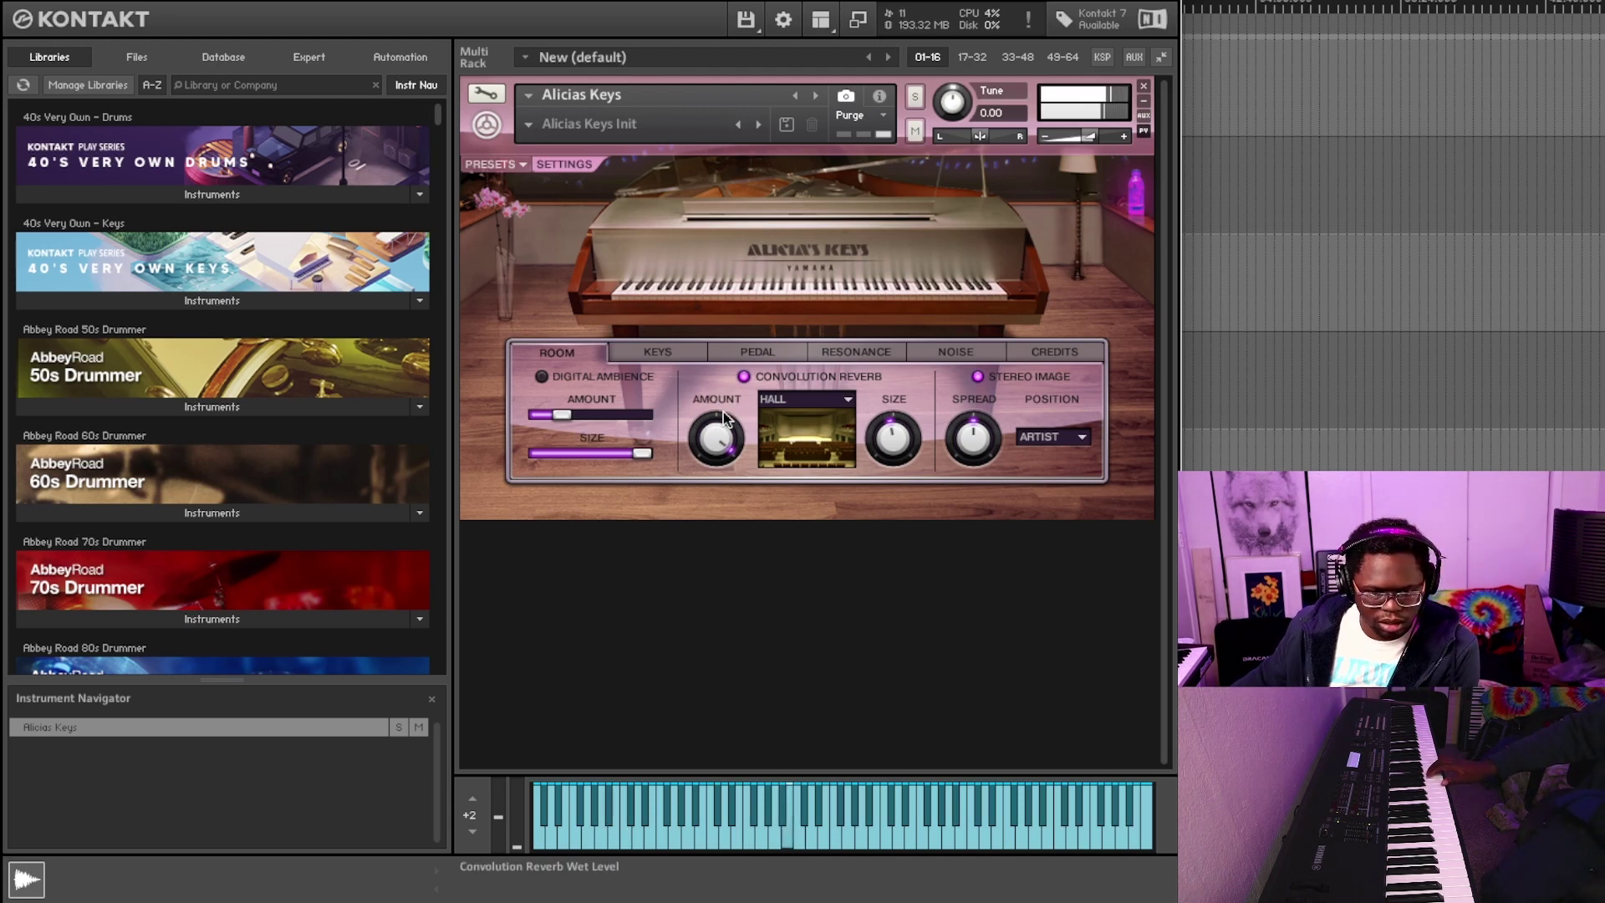
pyautogui.moveTo(724, 414); pyautogui.dragTo(716, 479)
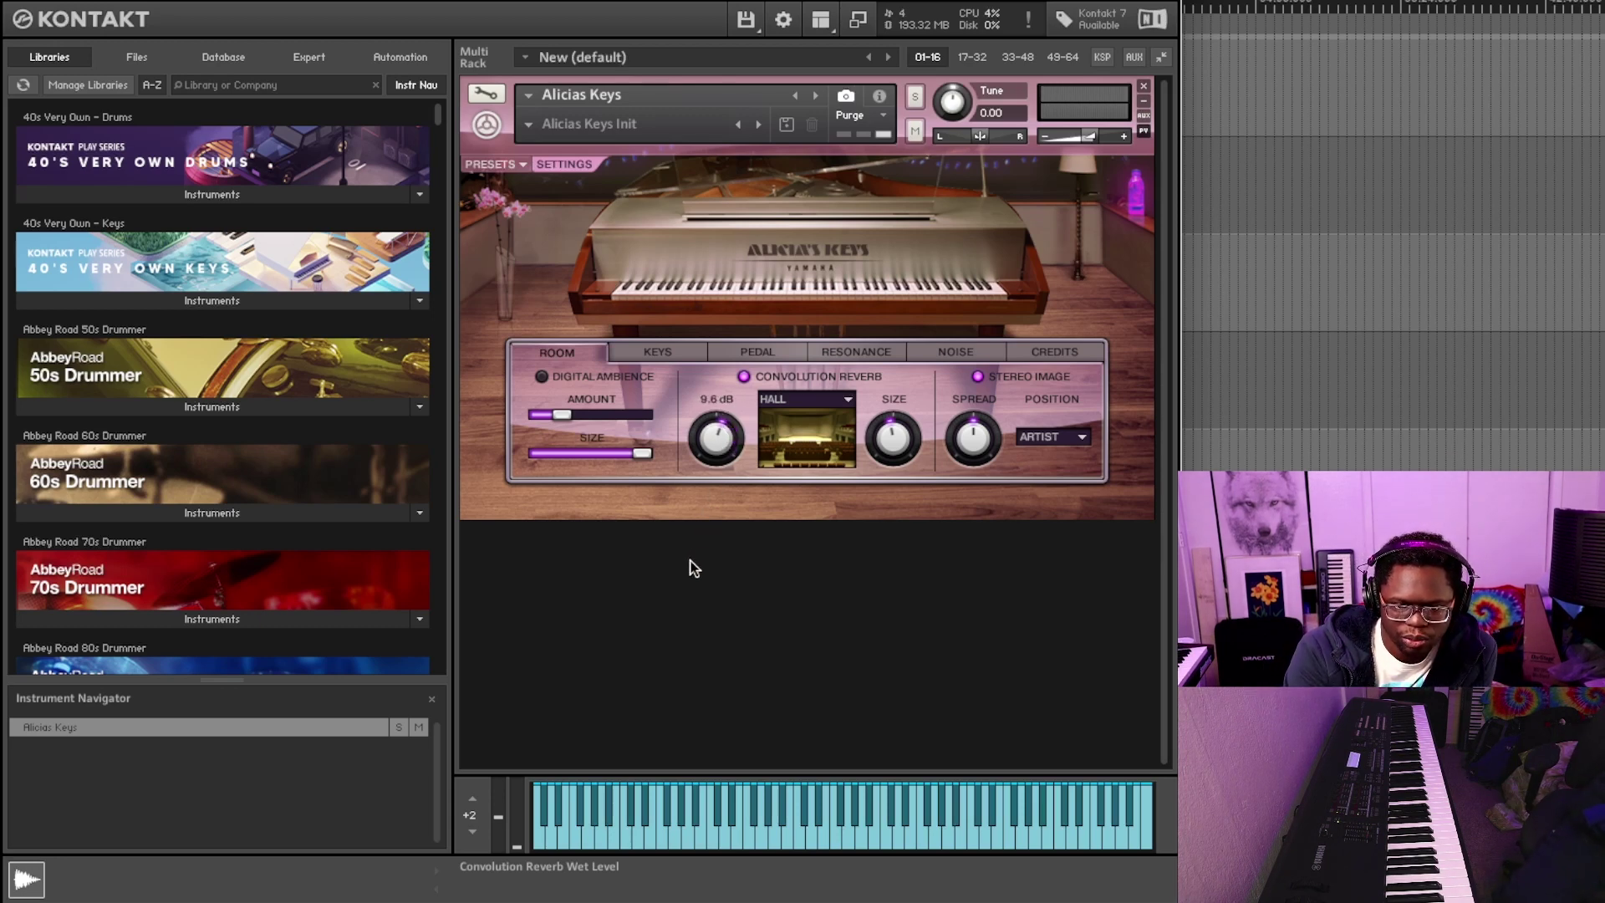
pyautogui.moveTo(689, 582); pyautogui.dragTo(689, 595)
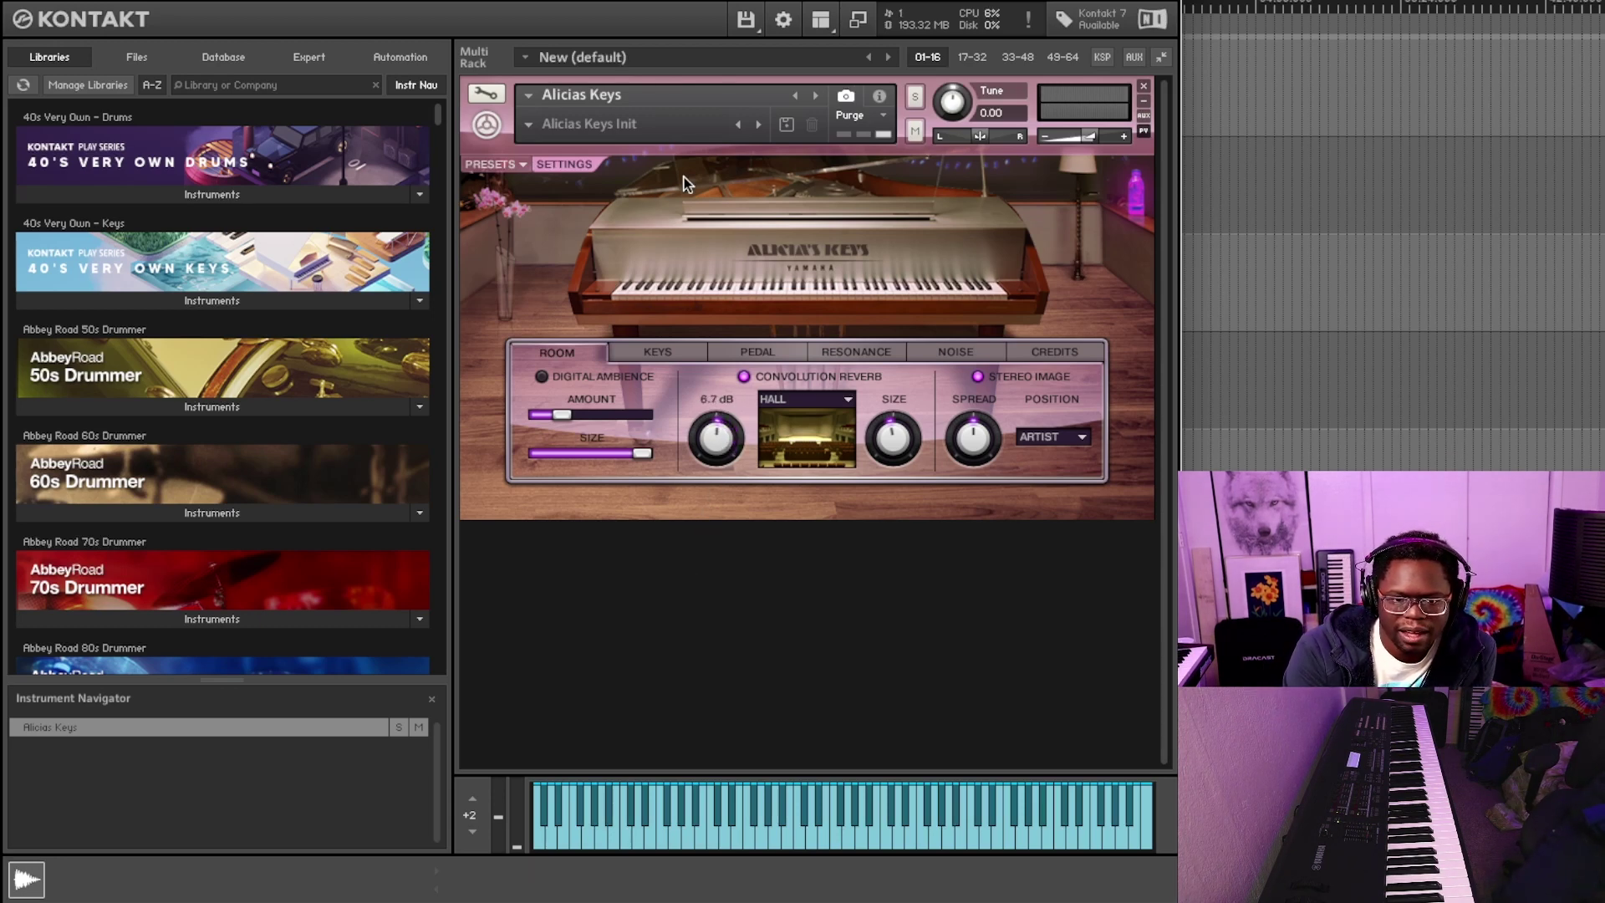
# Step through the snapshots, check the Small Studio room settings, and reload the Alicias Keys Init snapshot
pyautogui.click(759, 125)
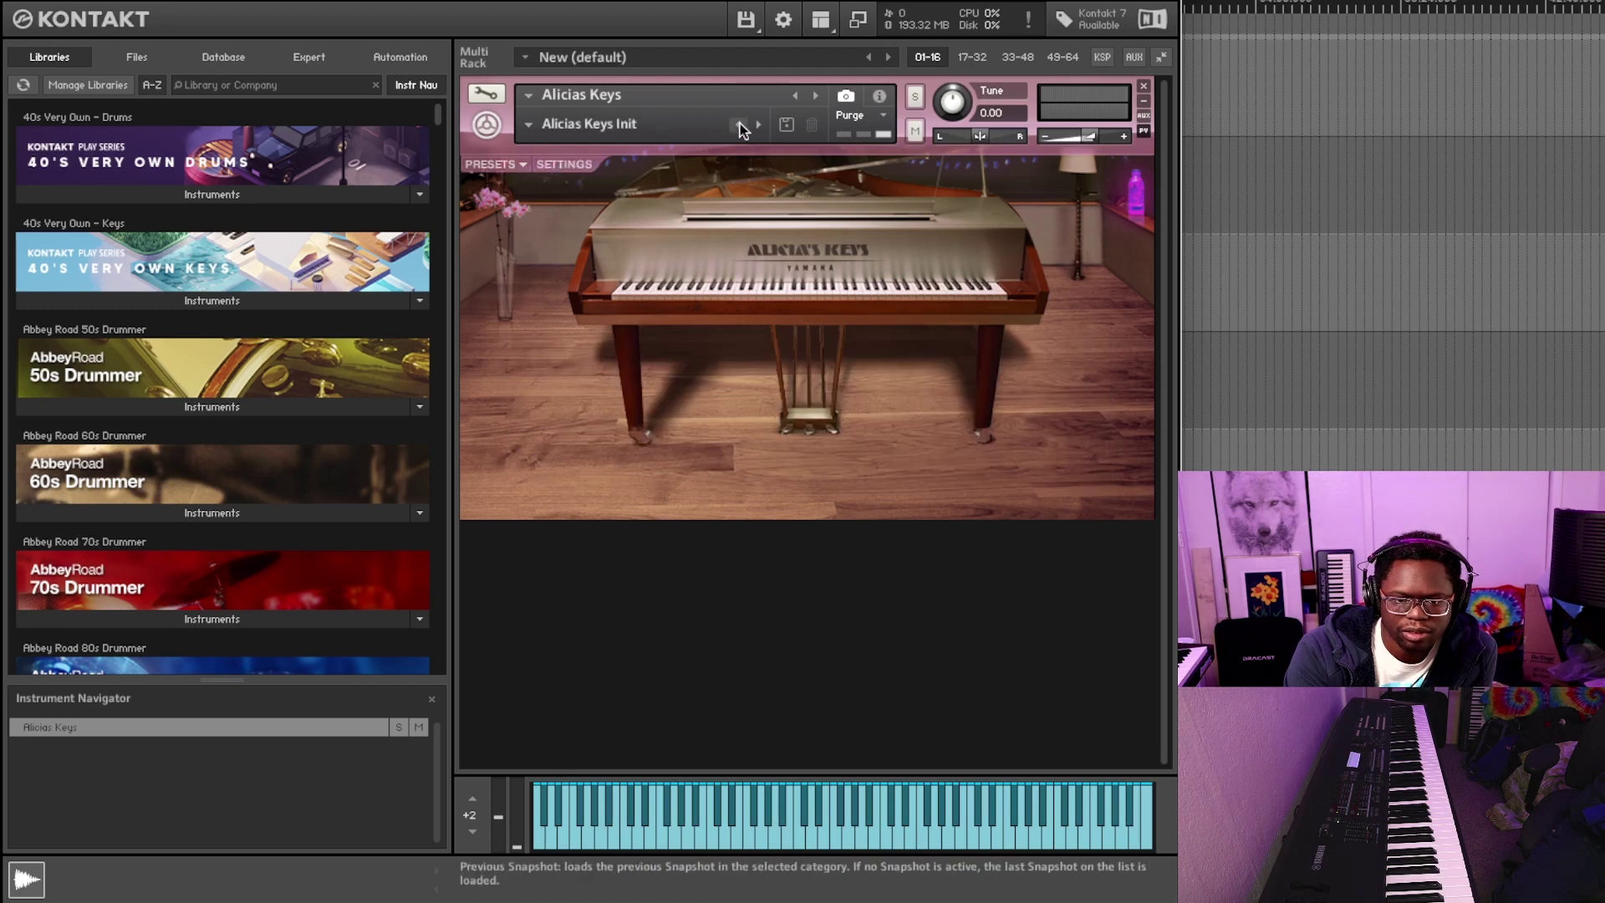
pyautogui.click(563, 166)
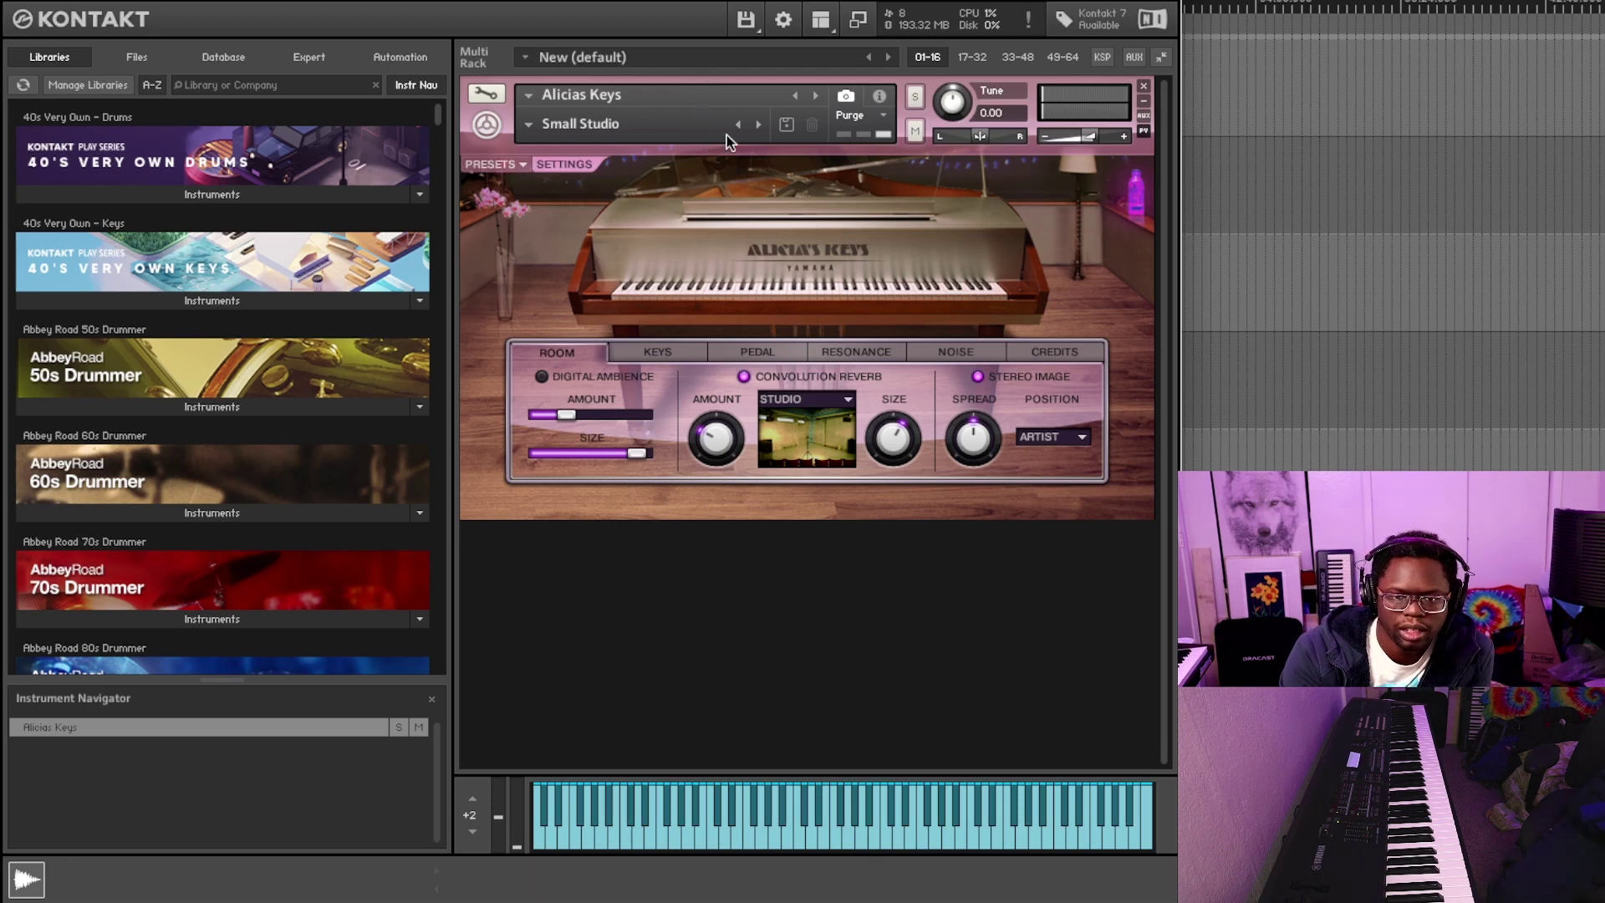
pyautogui.click(758, 126)
pyautogui.click(759, 127)
pyautogui.click(759, 126)
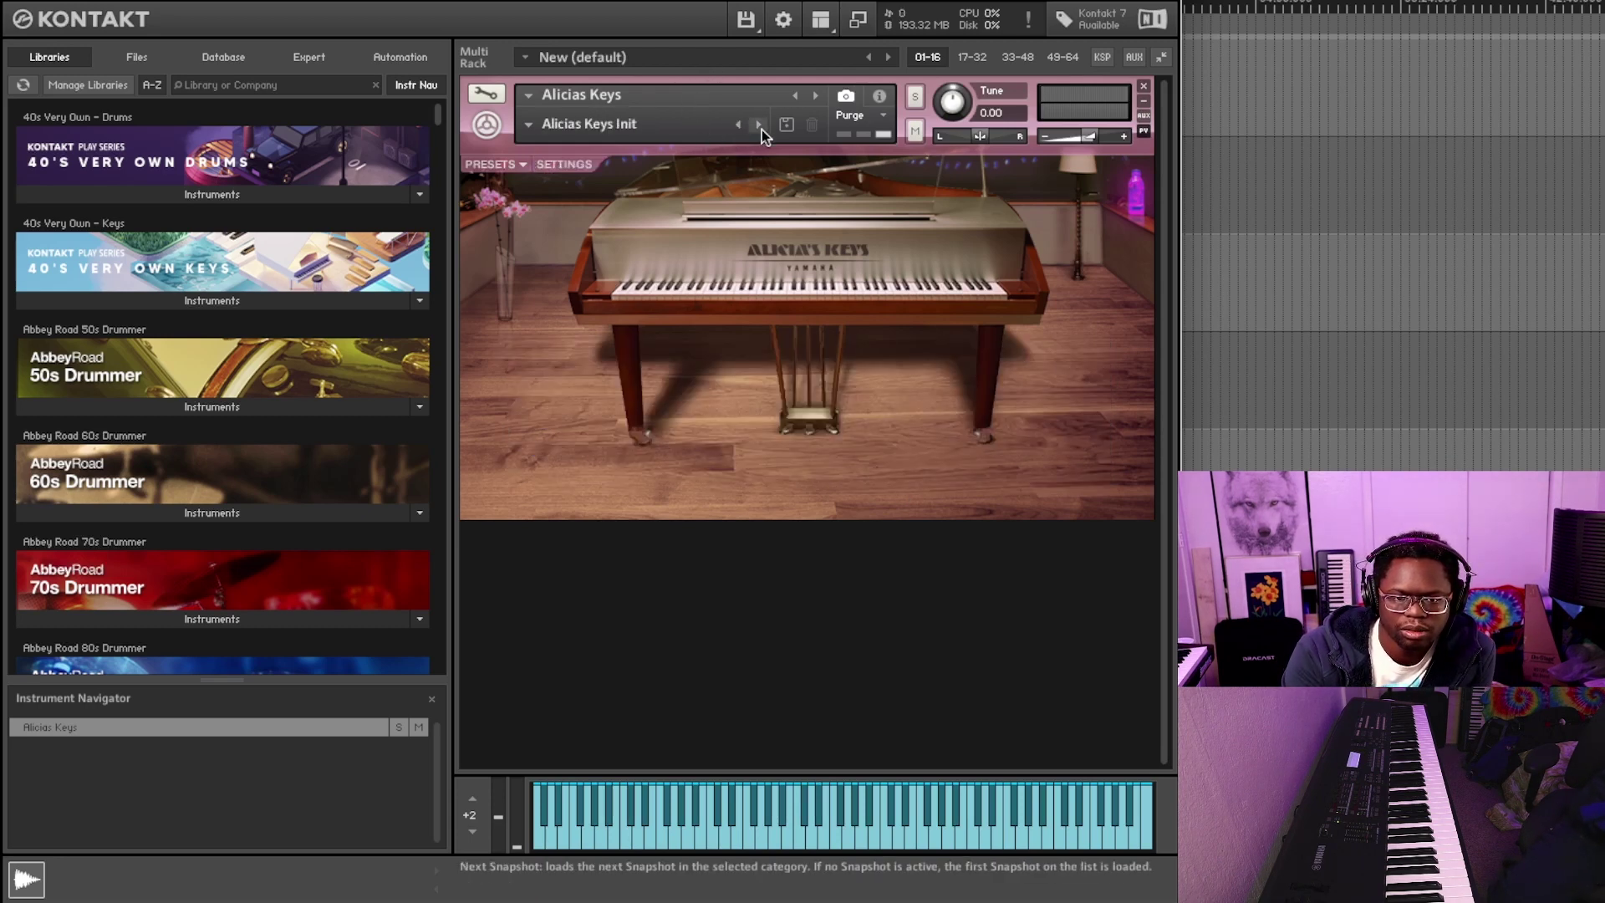
# Enable the Hall convolution reverb in the room settings and set its size to 7
pyautogui.click(565, 166)
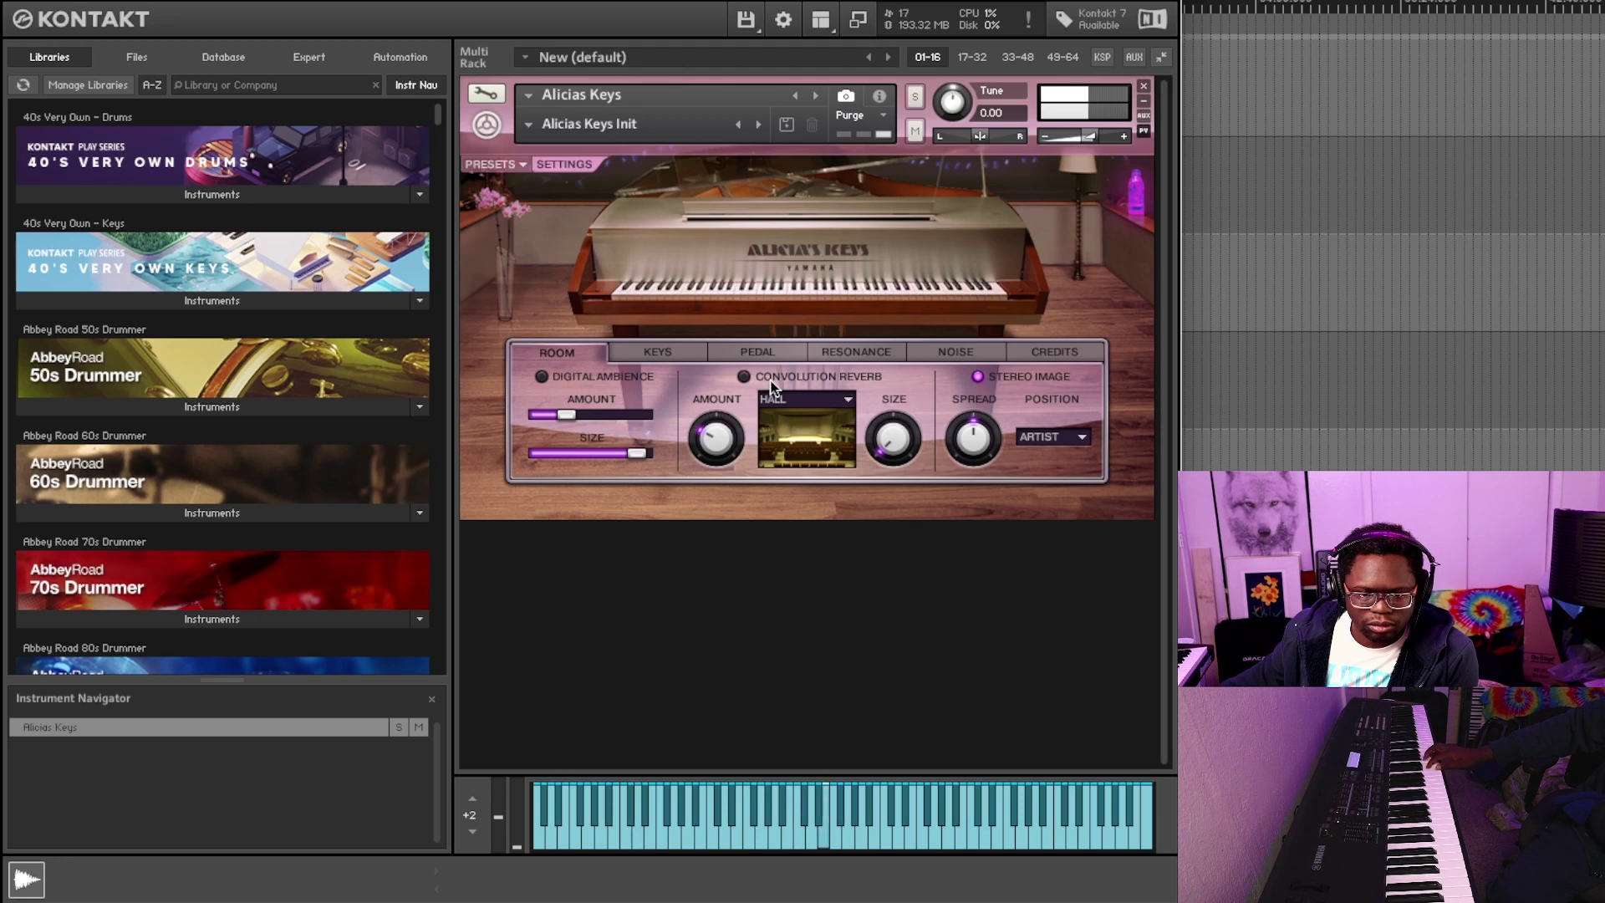
pyautogui.click(745, 378)
pyautogui.moveTo(909, 454); pyautogui.dragTo(893, 406)
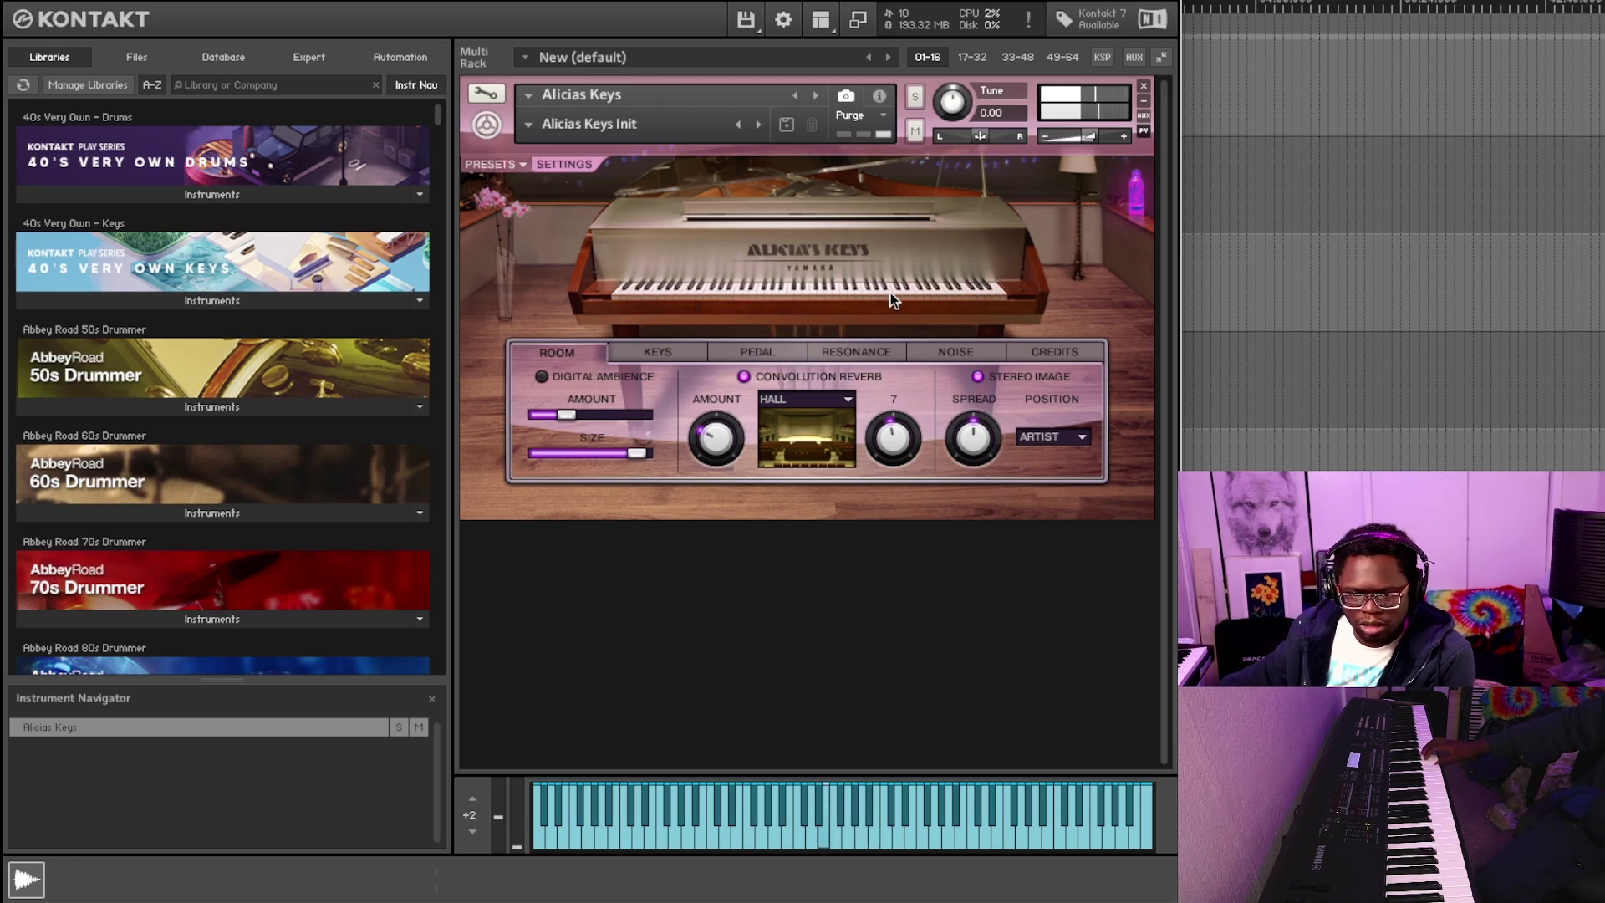
# Try the stereo spread at its minimum and maximum, and return it to the centre
pyautogui.moveTo(983, 436); pyautogui.dragTo(975, 456)
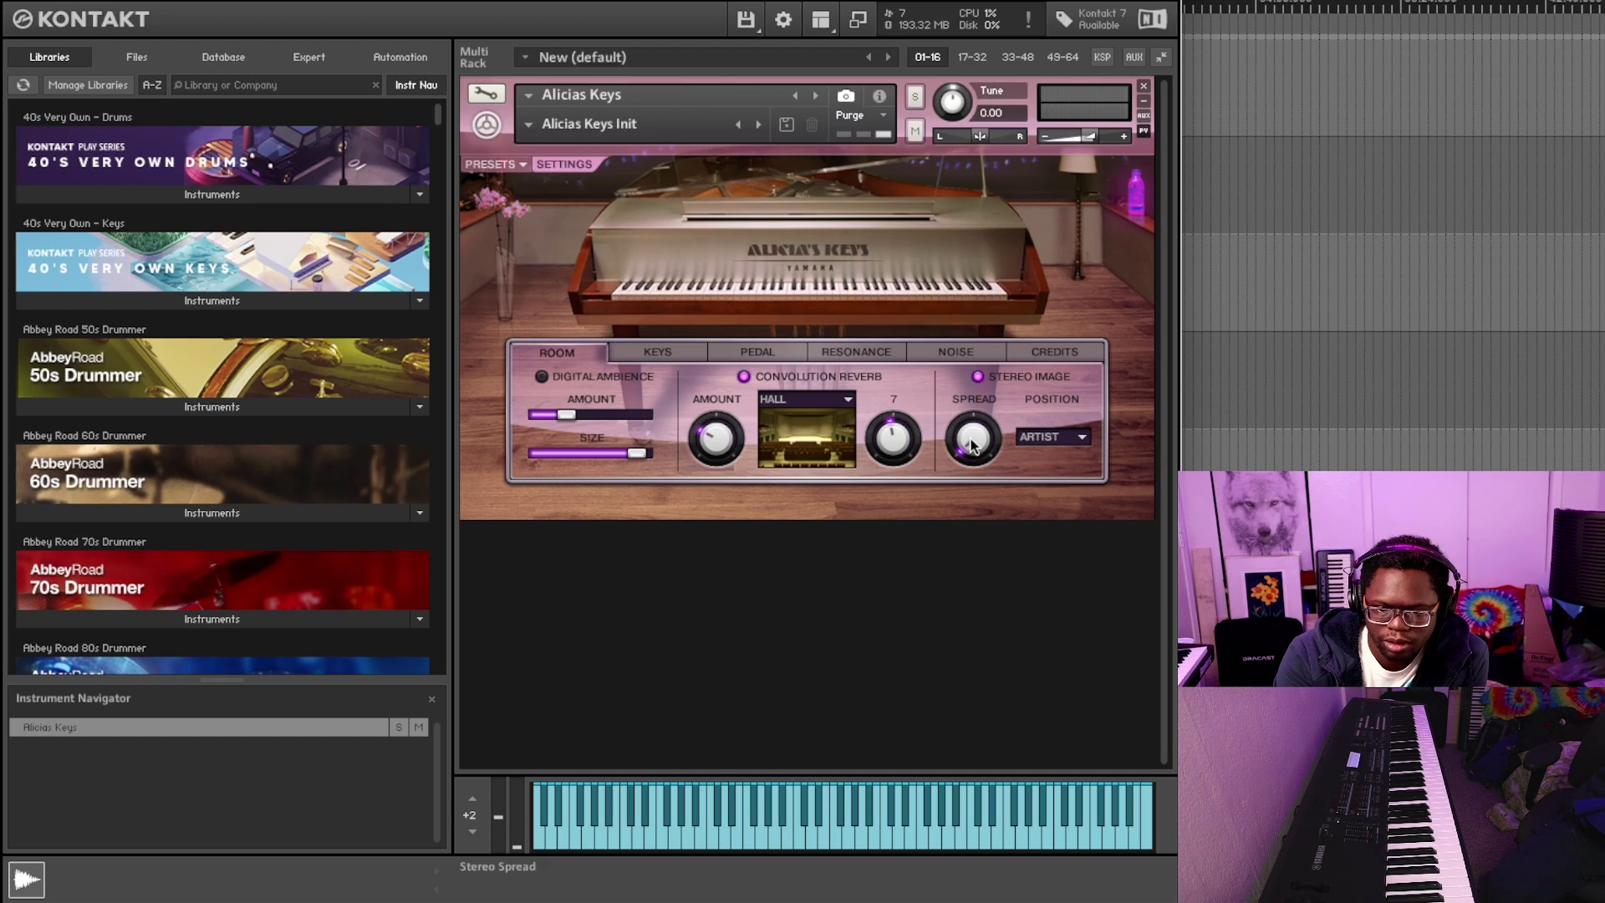
pyautogui.moveTo(985, 297); pyautogui.dragTo(980, 292)
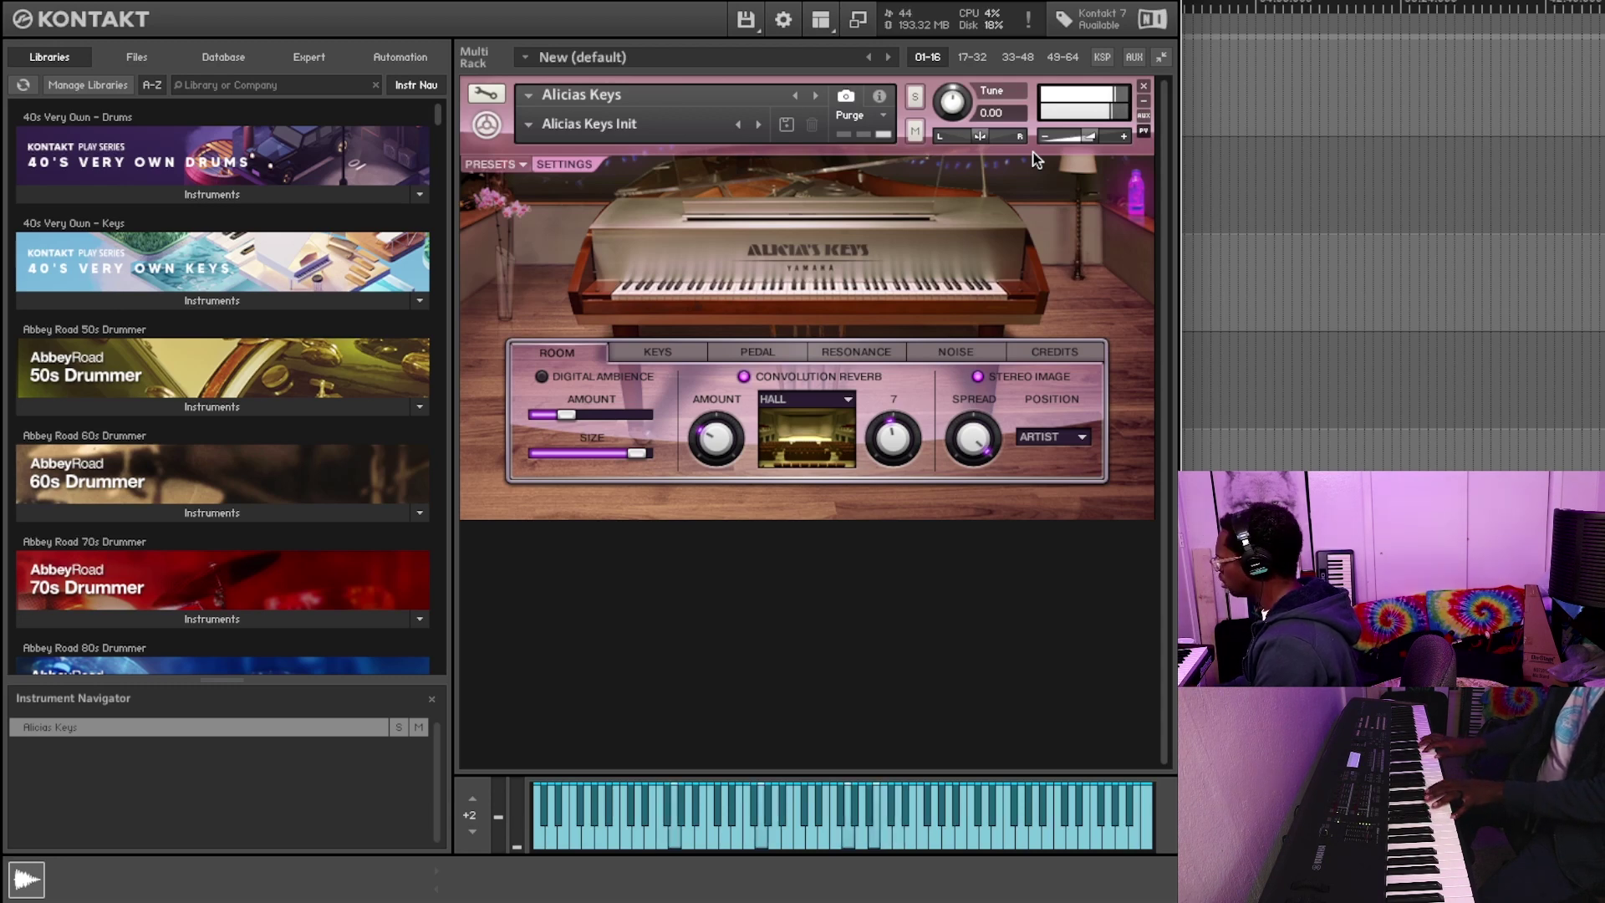
pyautogui.moveTo(974, 437); pyautogui.dragTo(948, 586)
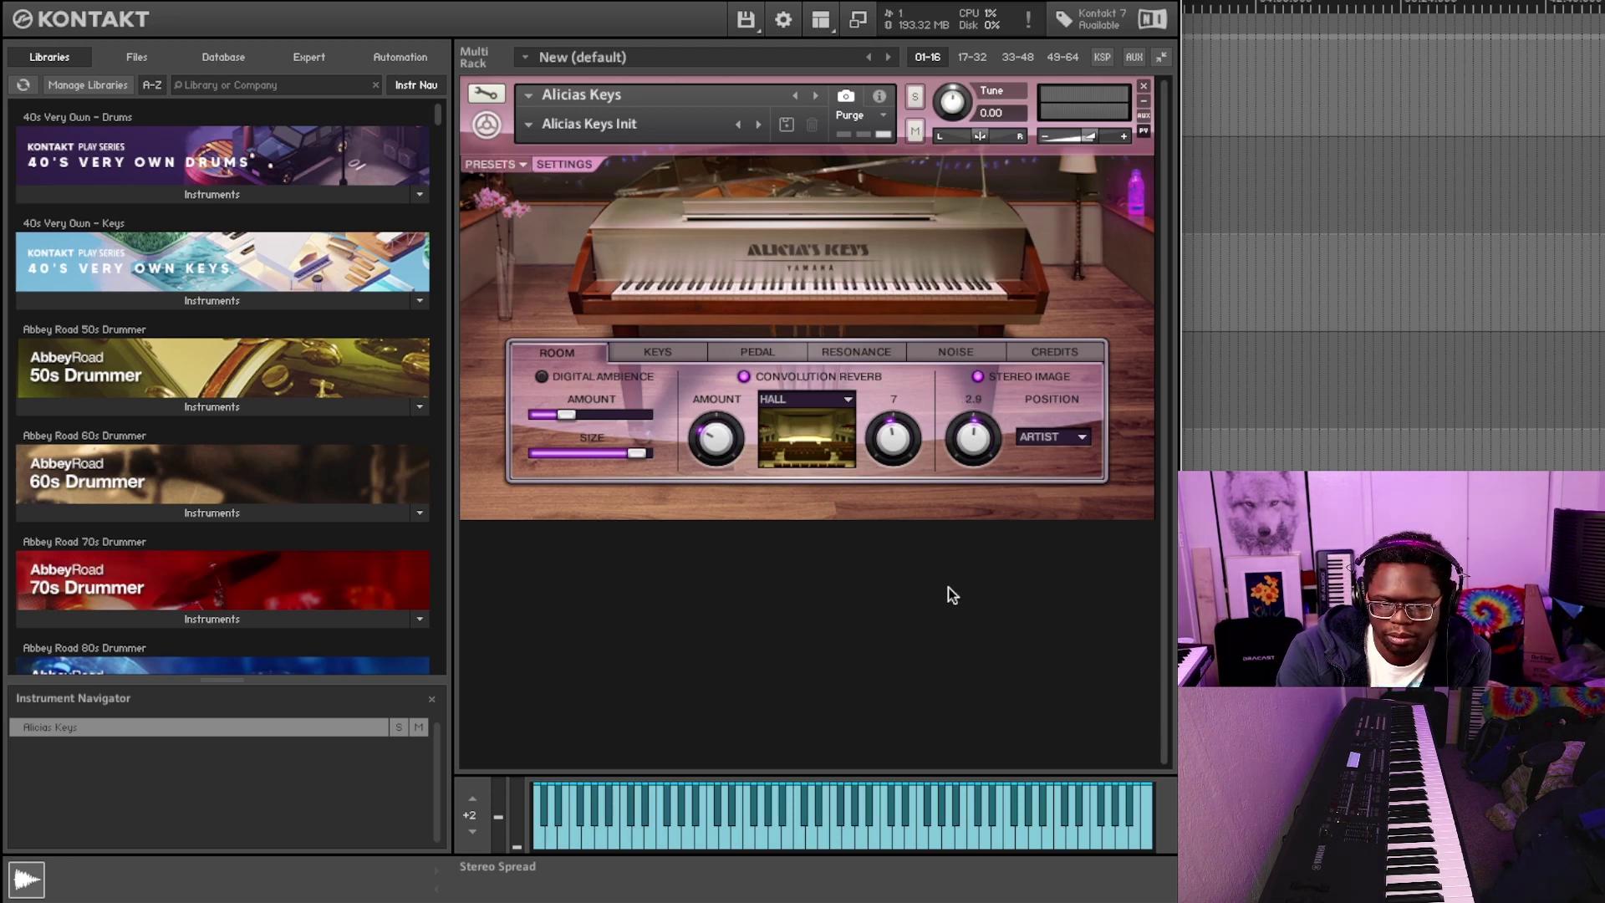
pyautogui.moveTo(948, 587); pyautogui.dragTo(946, 592)
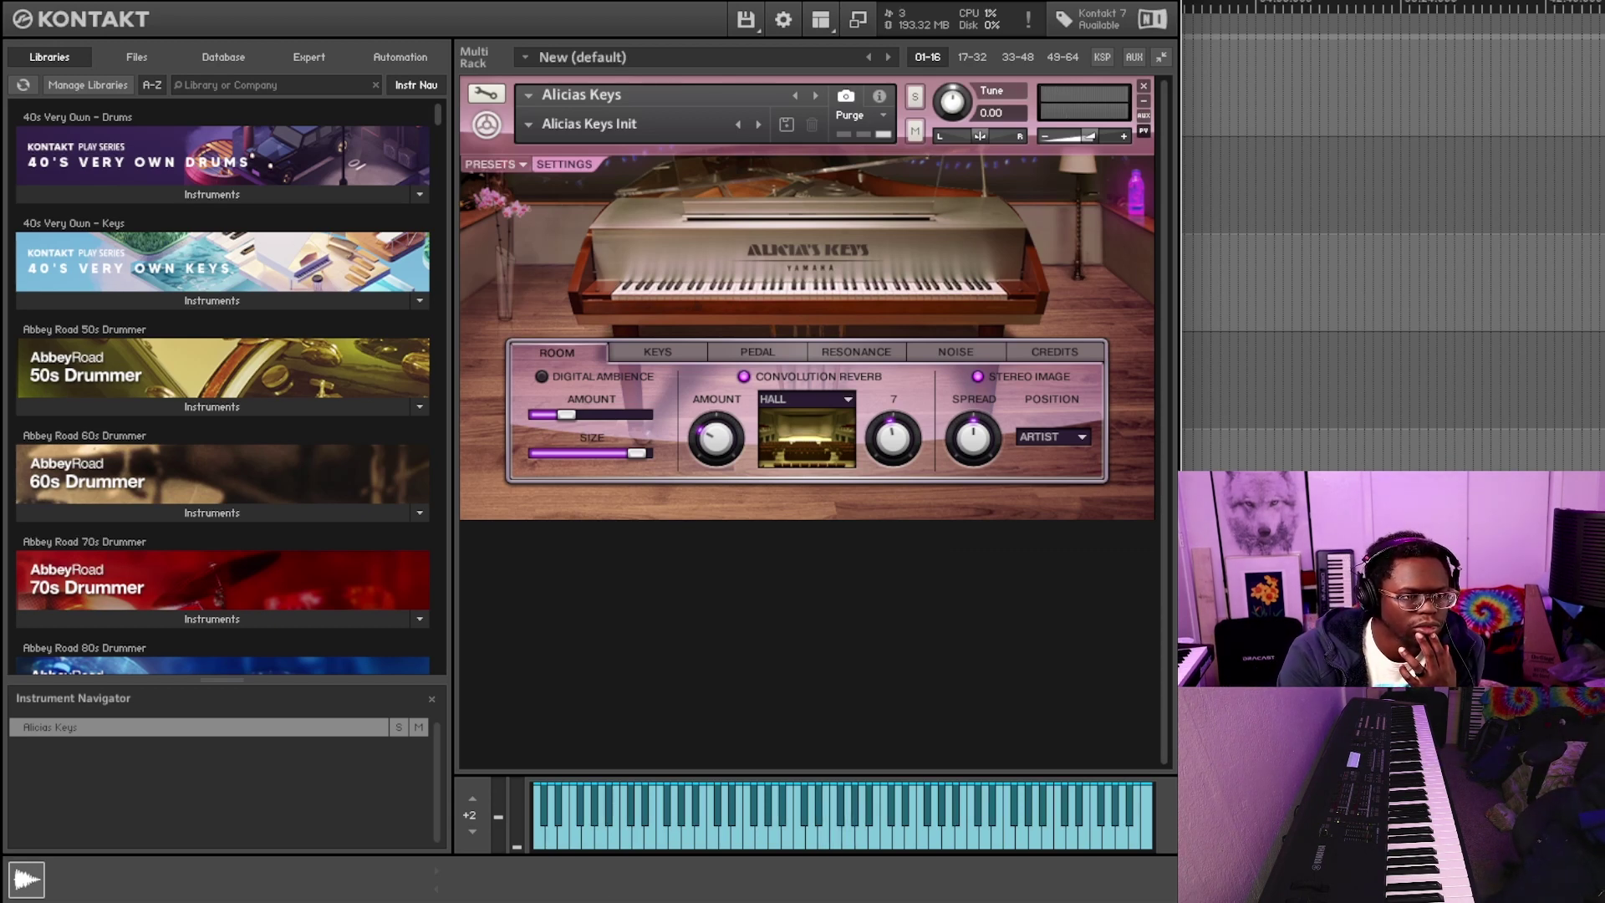
# Switch to REAPER to check the master track's hardware outputs, and return to the Kontakt instrument
pyautogui.scroll(1, 1392, 234)
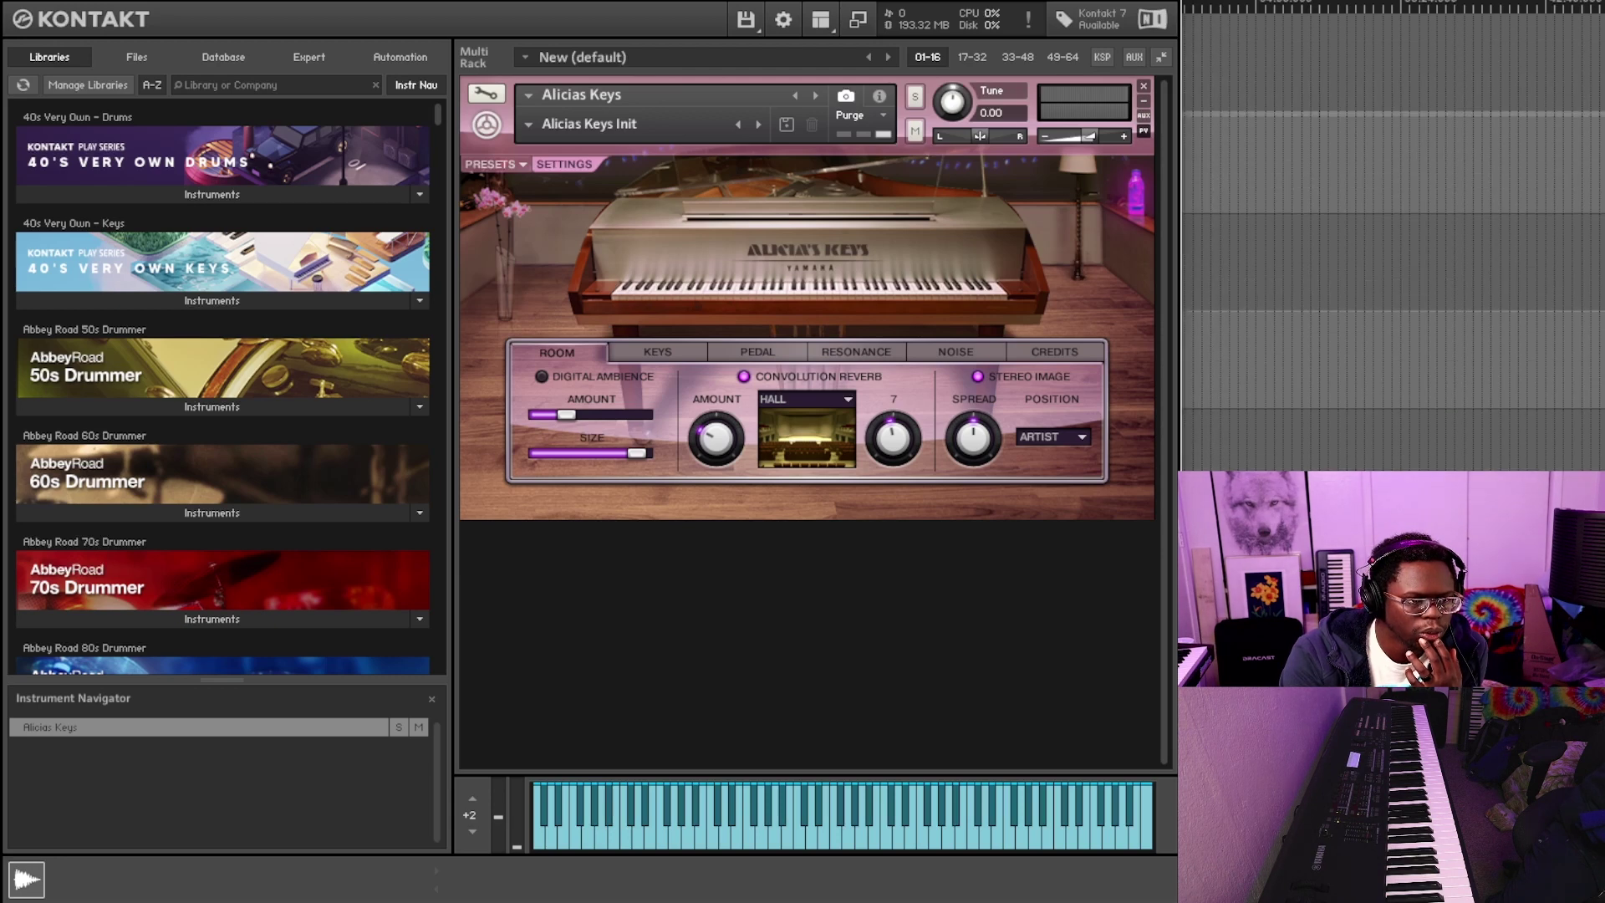
pyautogui.press('super+w')
pyautogui.click(23, 58)
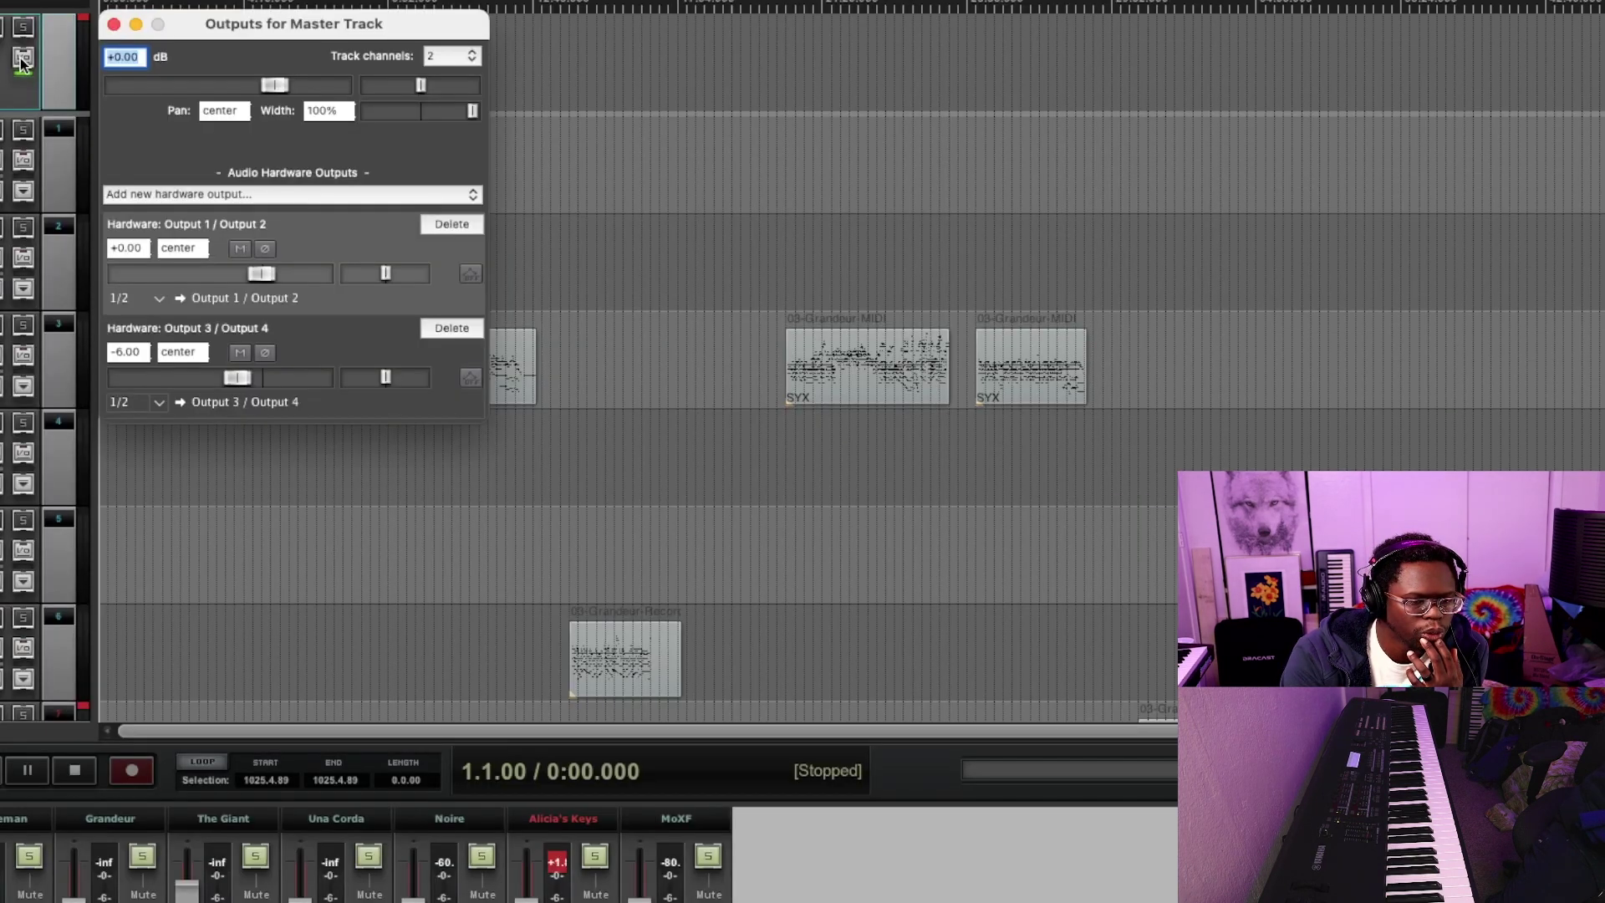
pyautogui.click(114, 24)
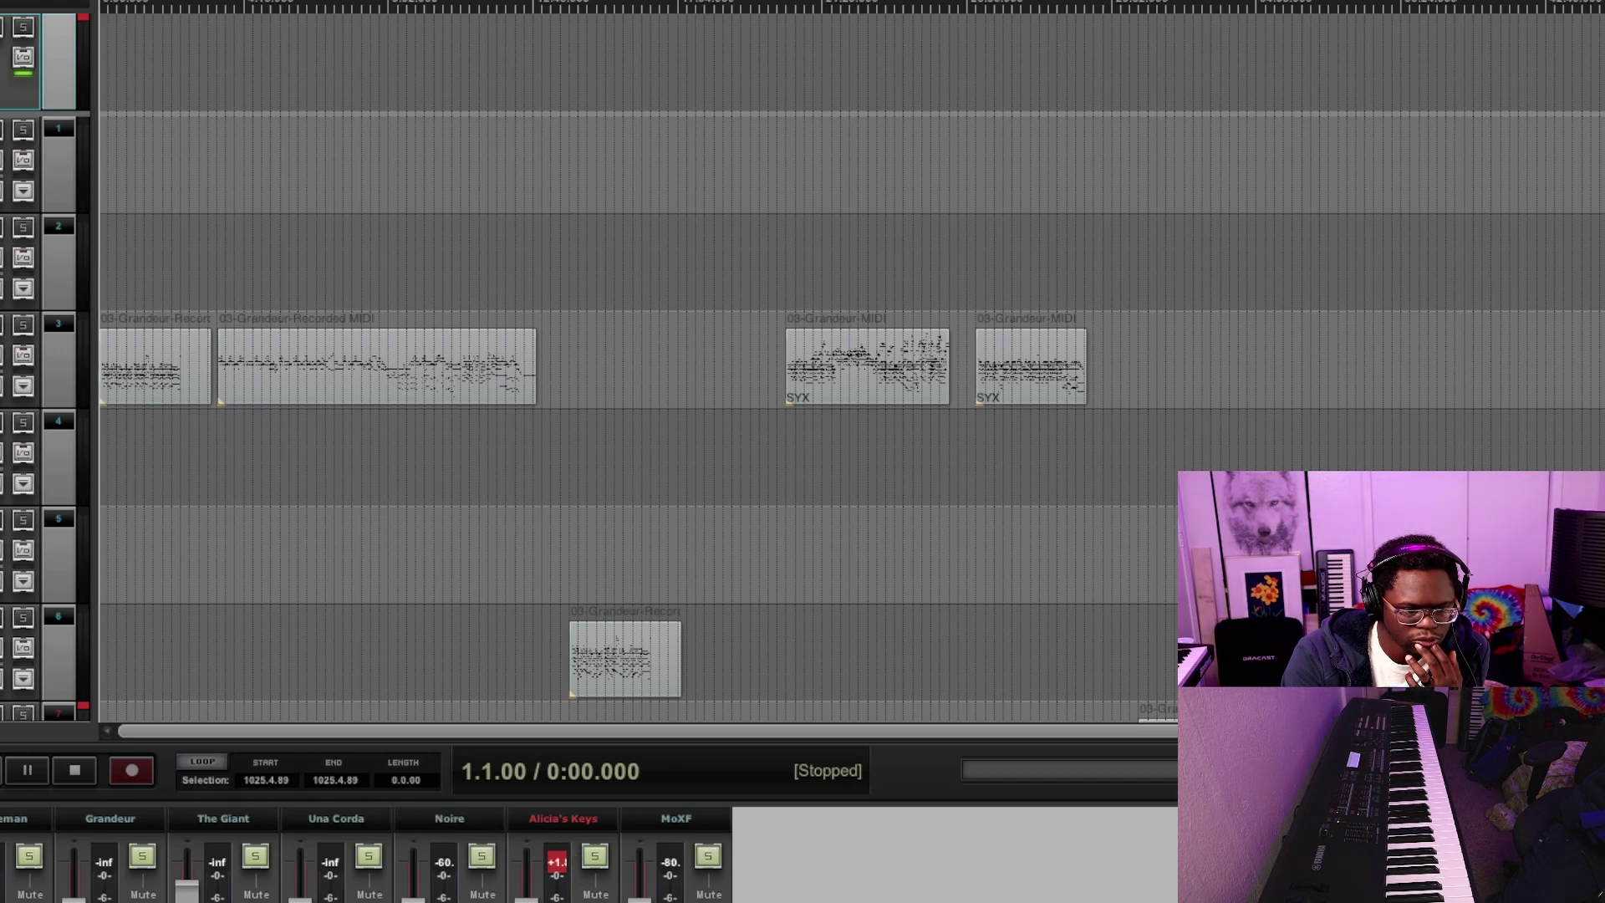
pyautogui.hotkey('alt', 'Tab')
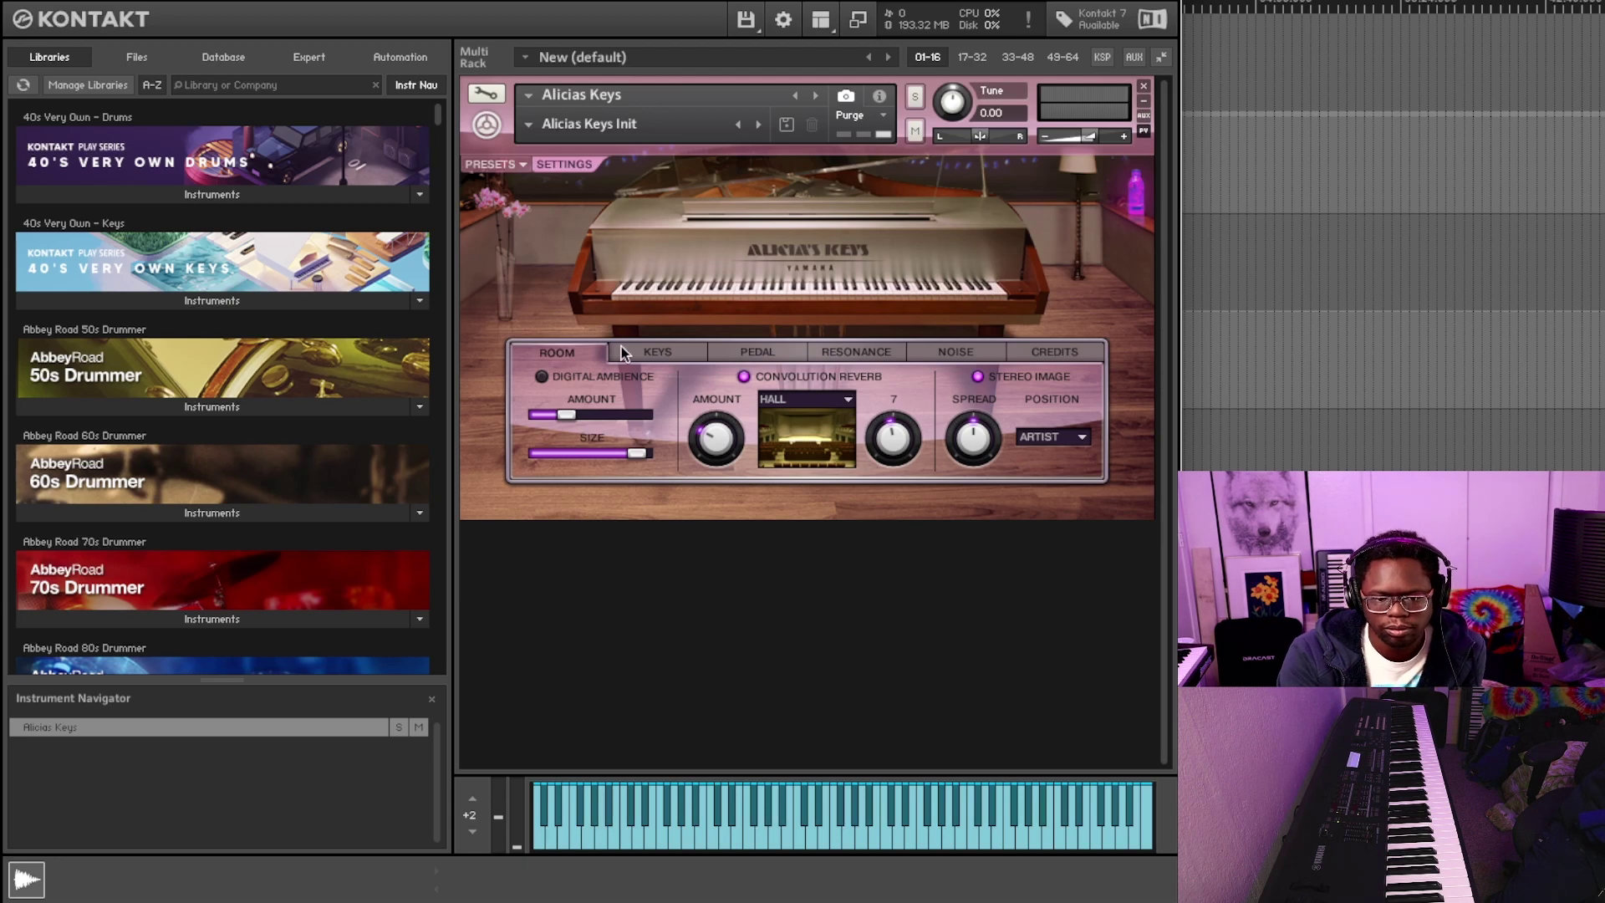
# Try the Concave 100% and Convex 100% velocity curves in the piano's key settings
pyautogui.click(646, 356)
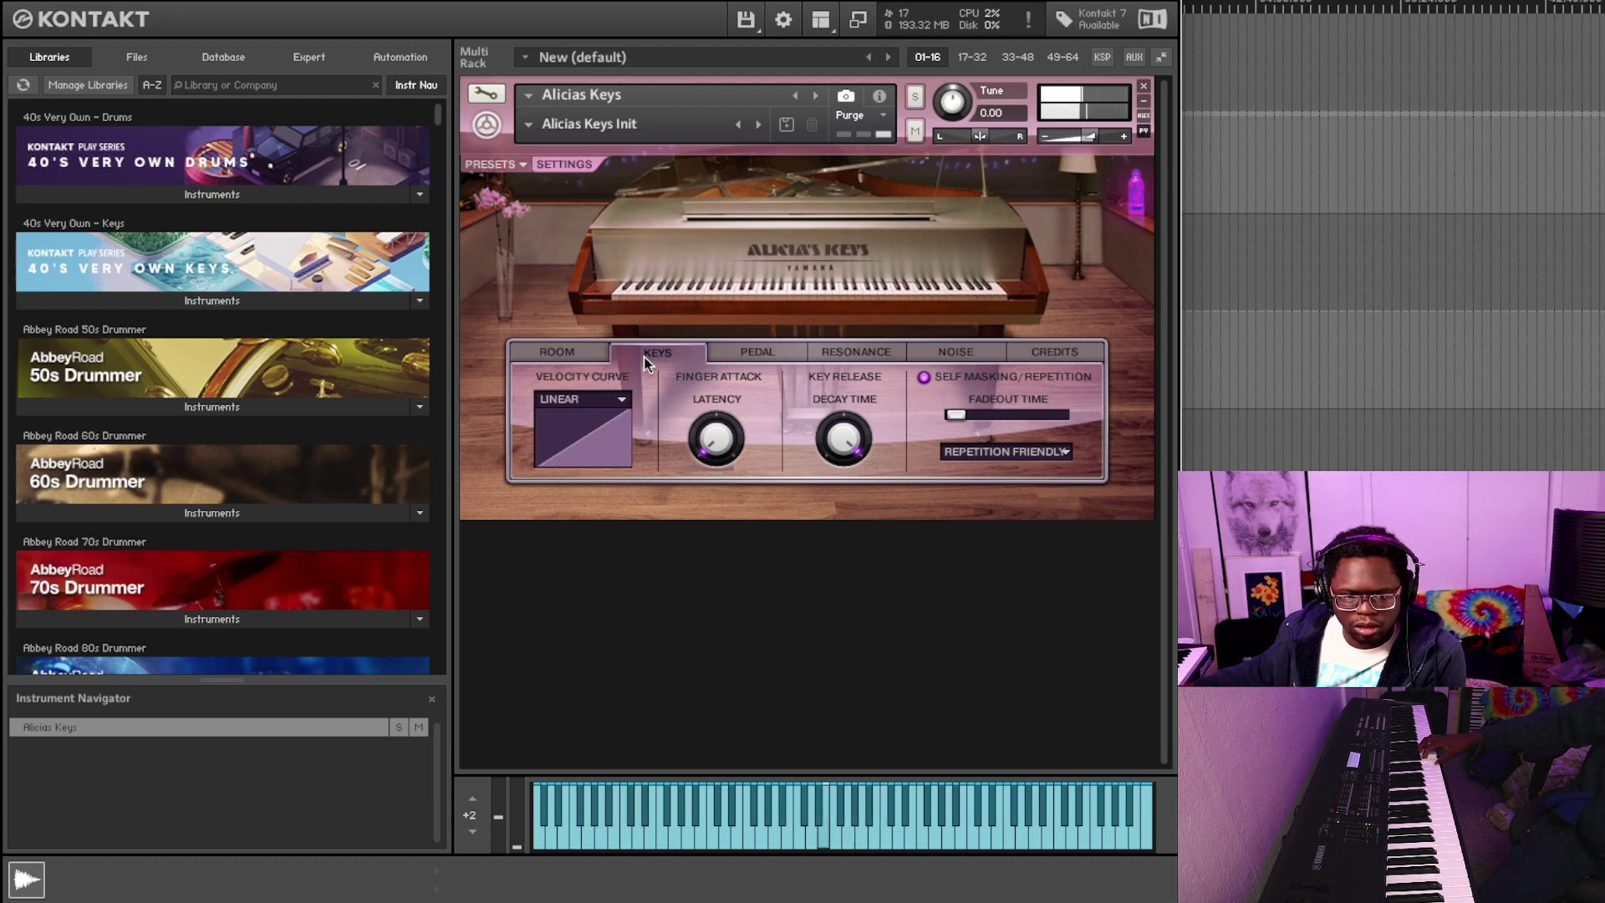
pyautogui.click(625, 400)
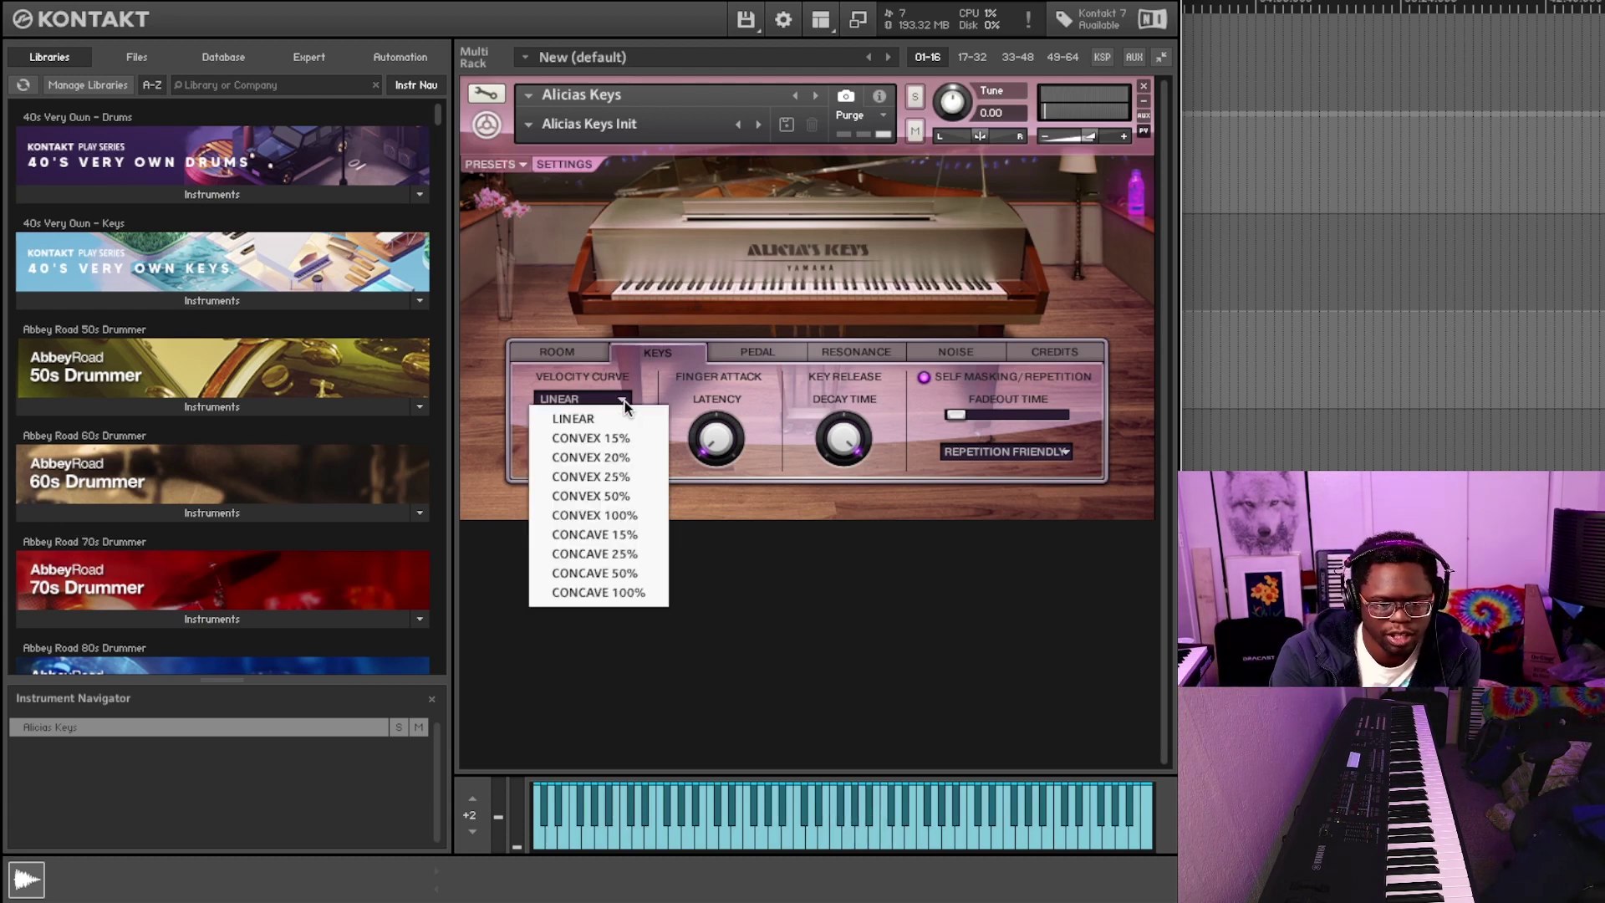
pyautogui.click(623, 595)
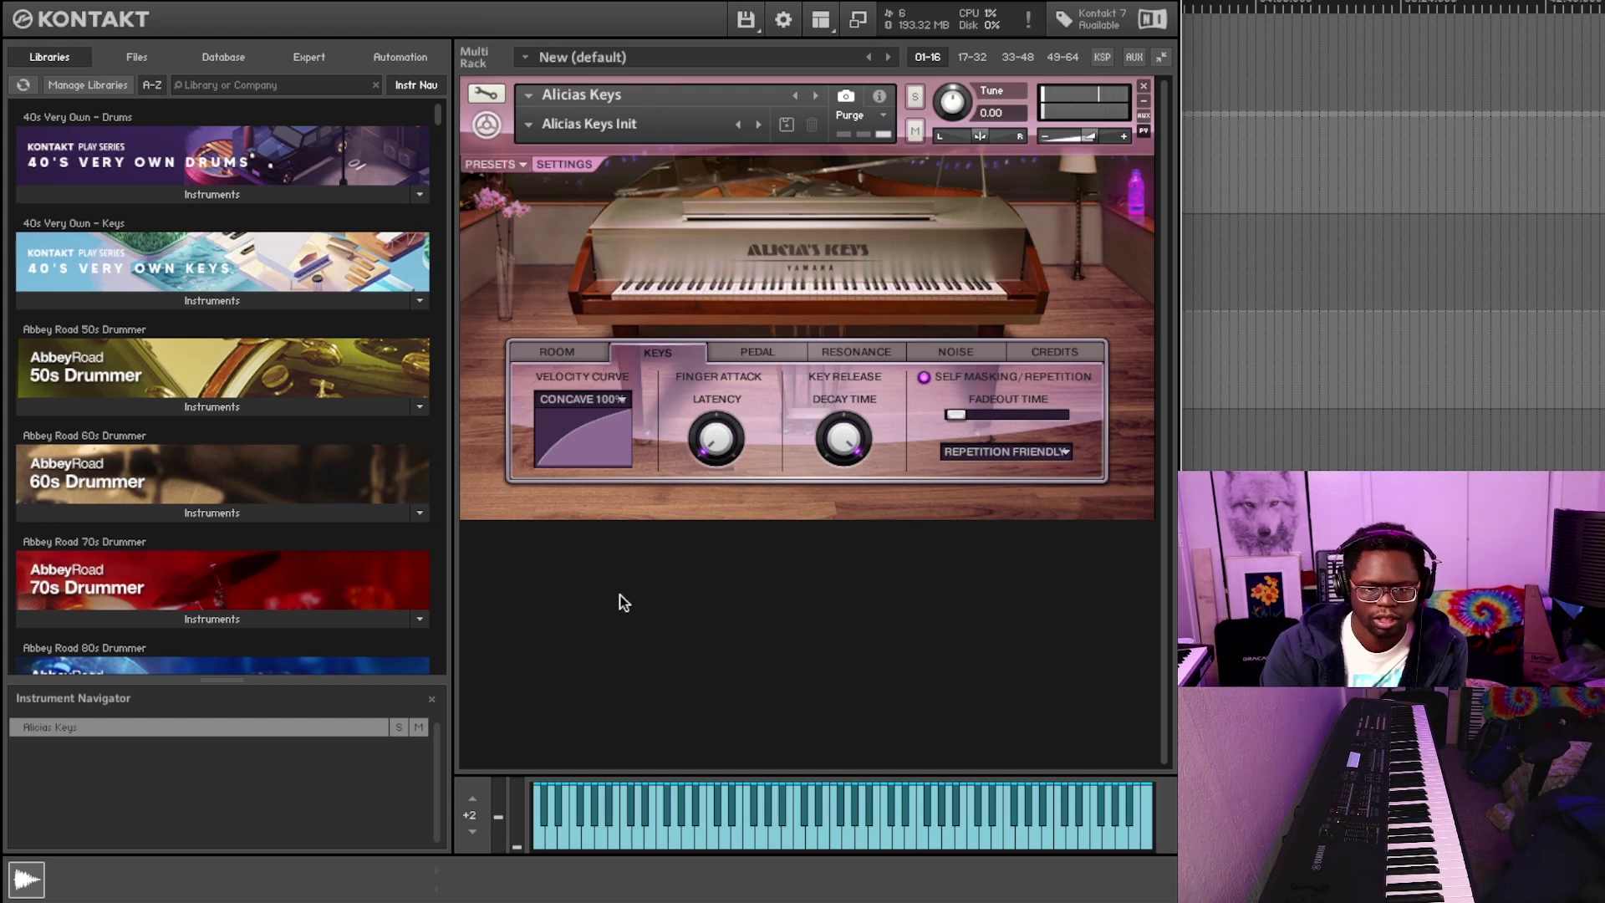
pyautogui.click(622, 393)
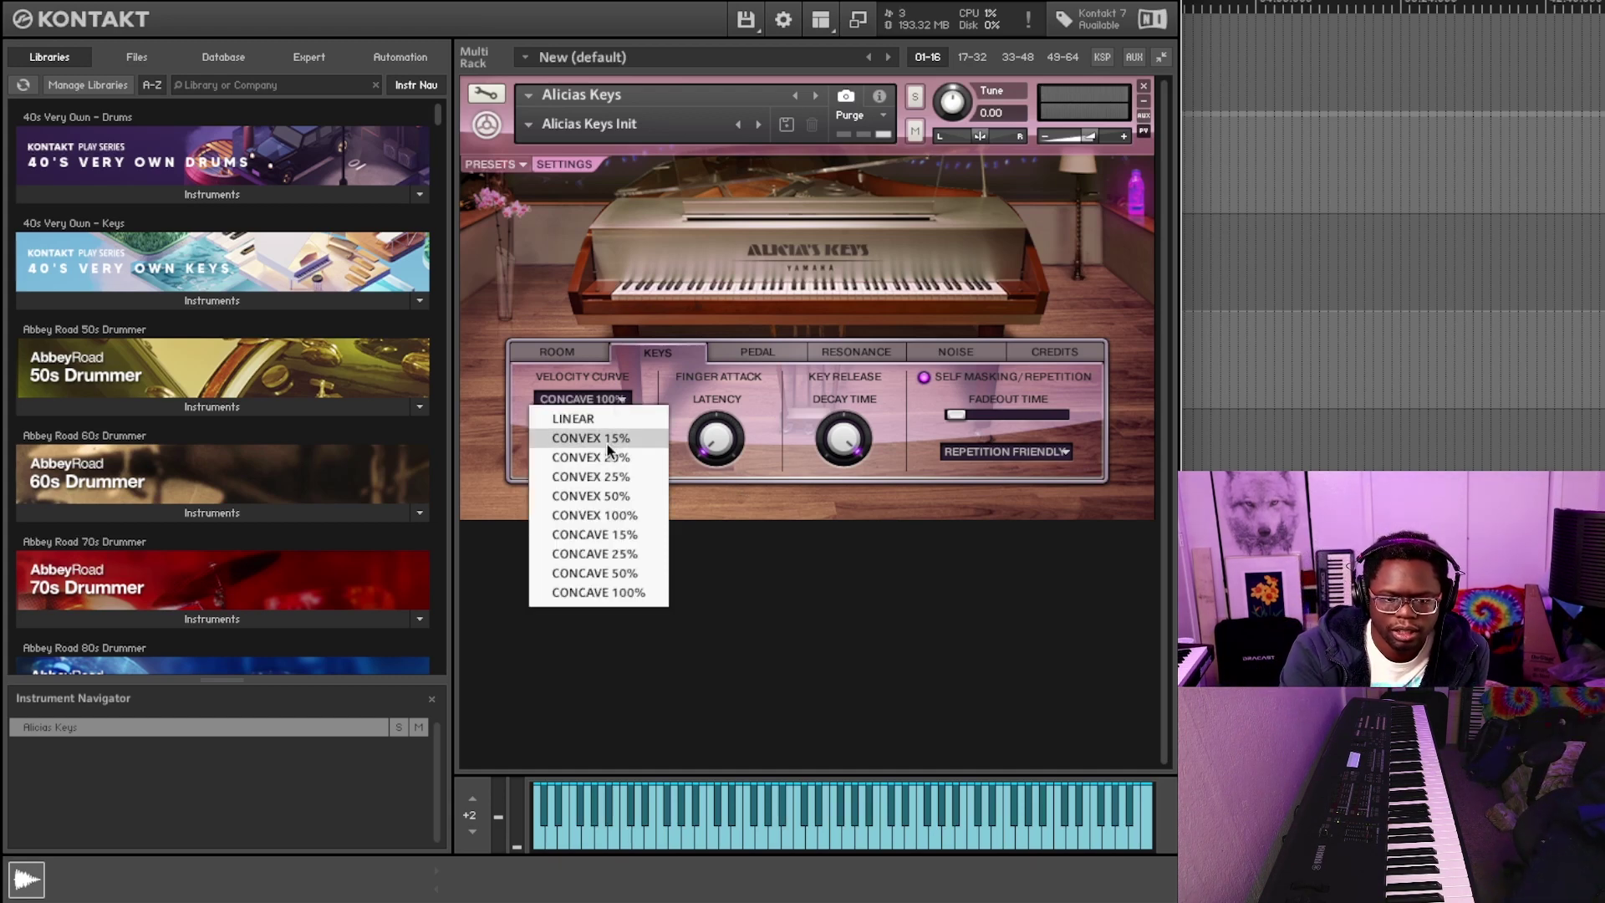
pyautogui.click(620, 516)
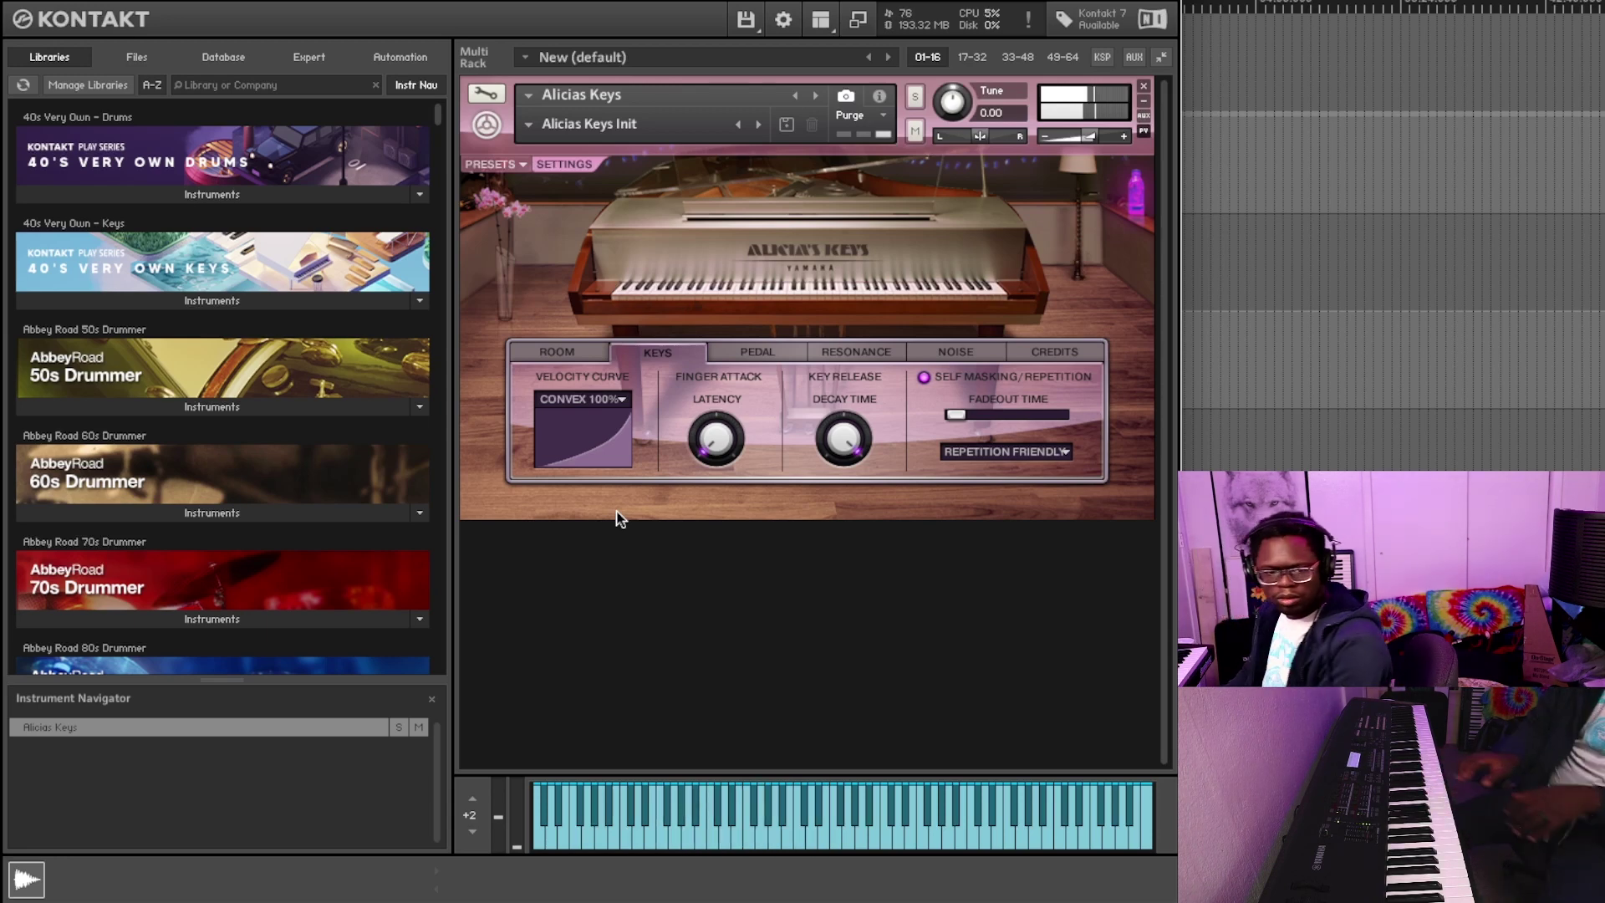
pyautogui.click(590, 398)
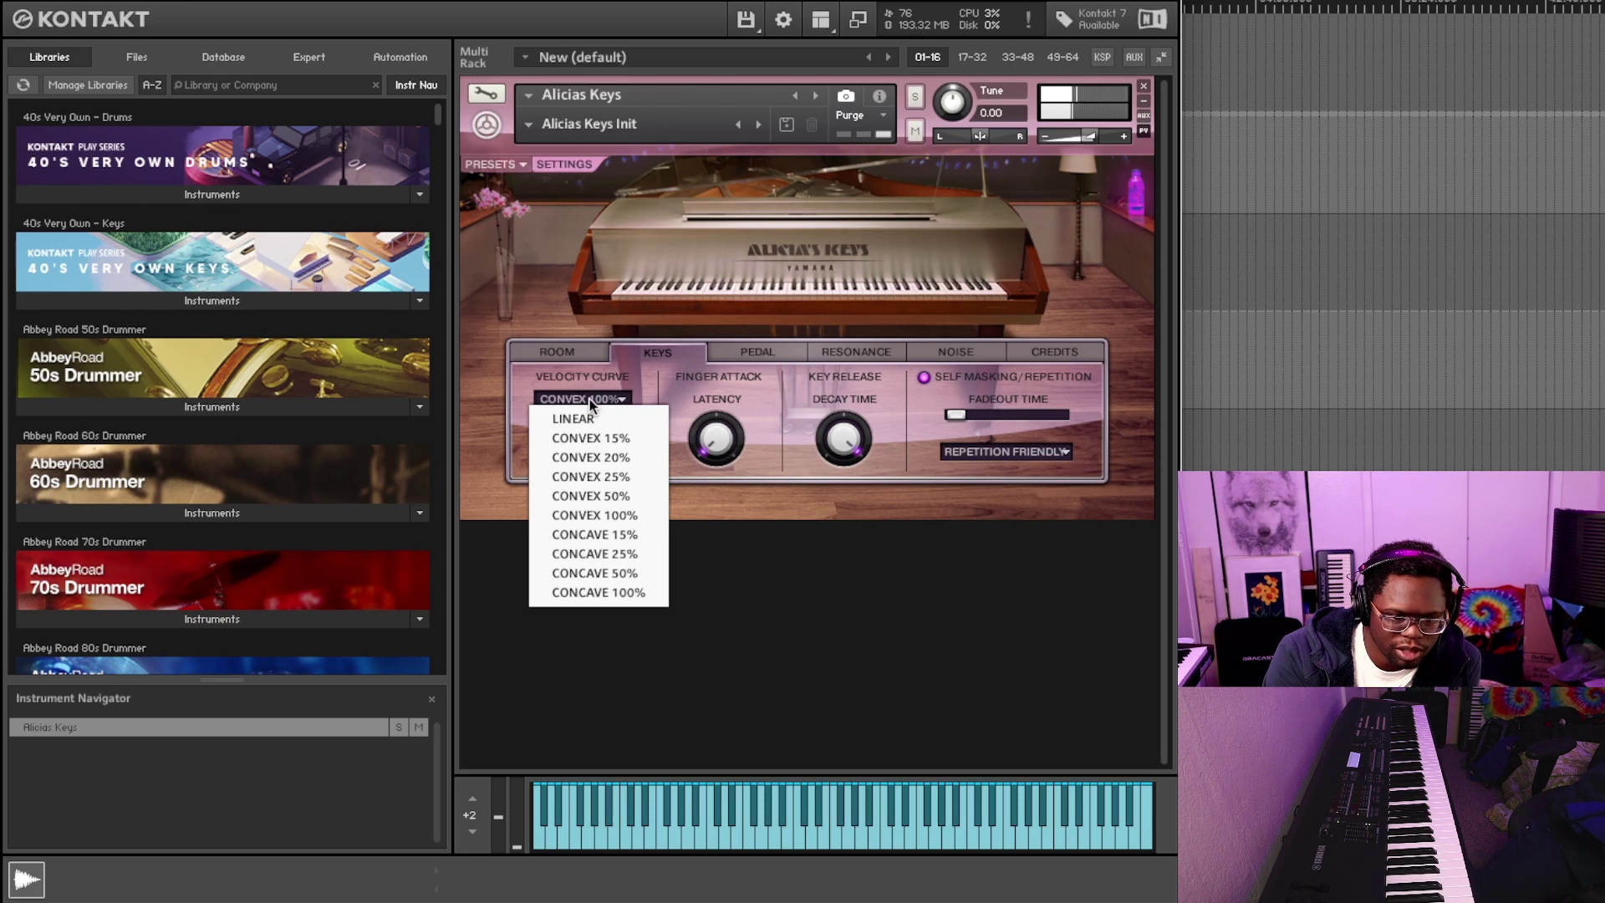
pyautogui.click(604, 590)
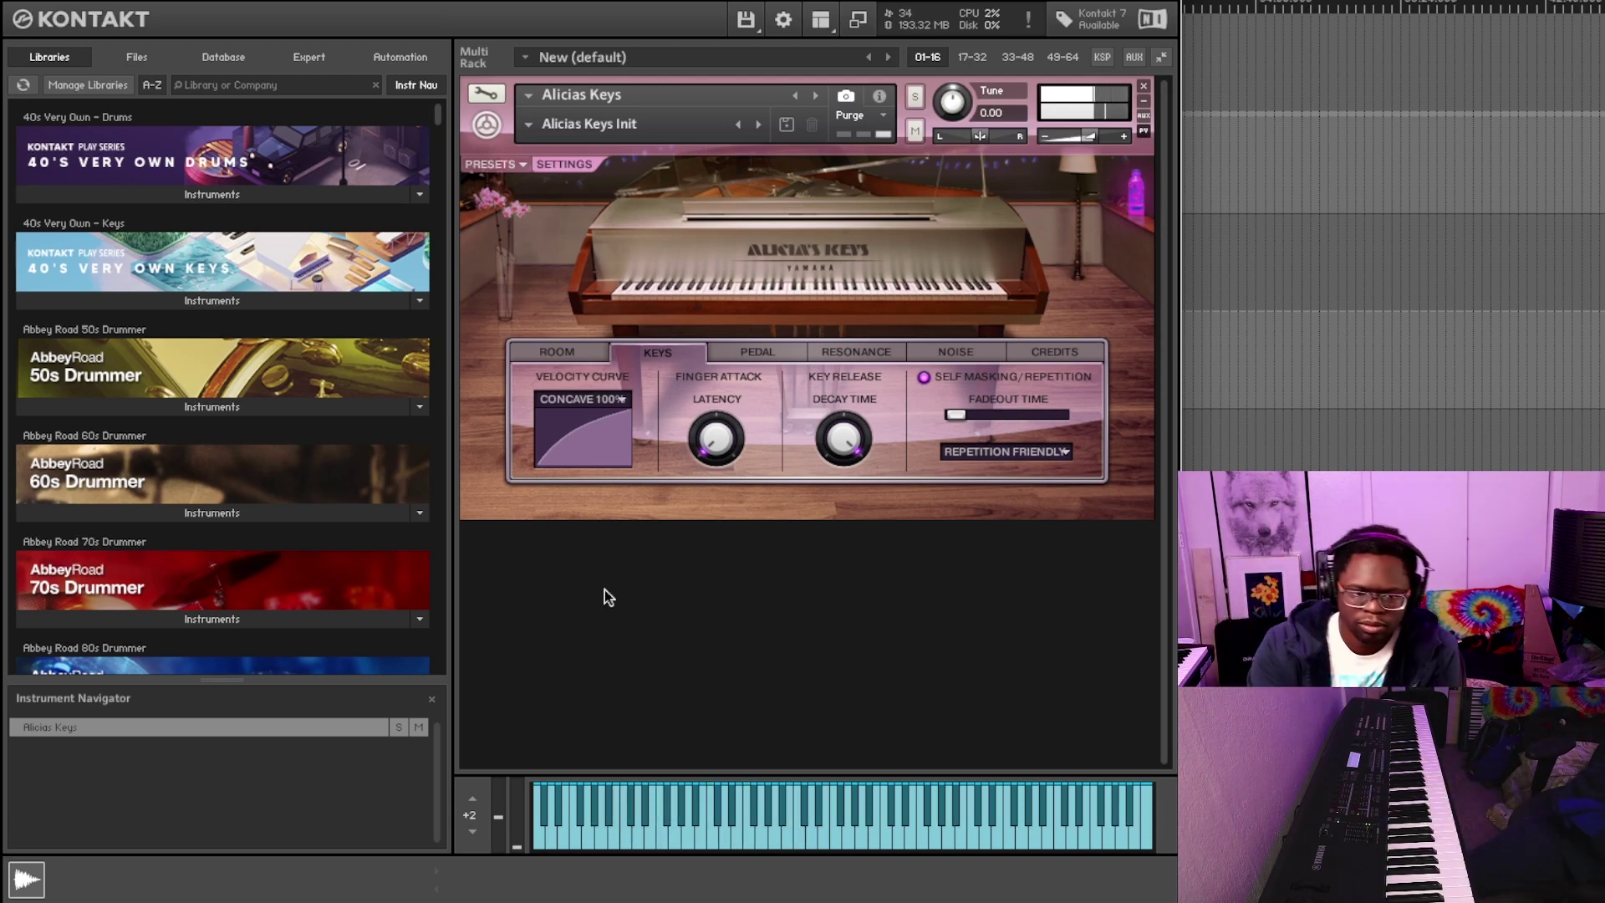
# Set the piano's velocity curve to Concave 25%
pyautogui.click(609, 401)
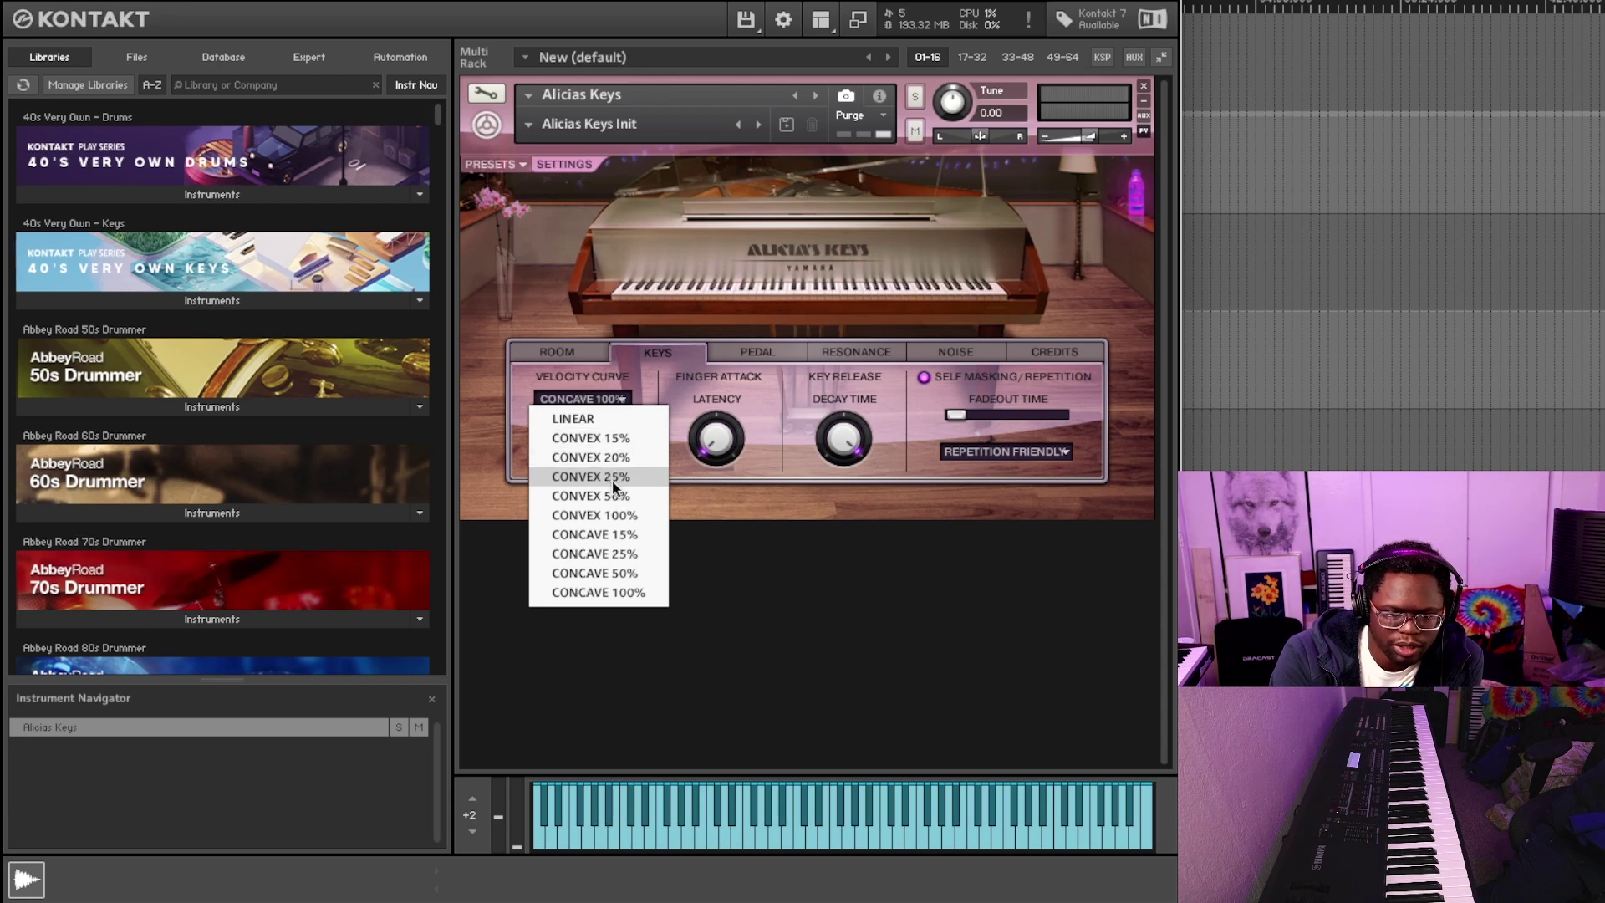
pyautogui.click(619, 550)
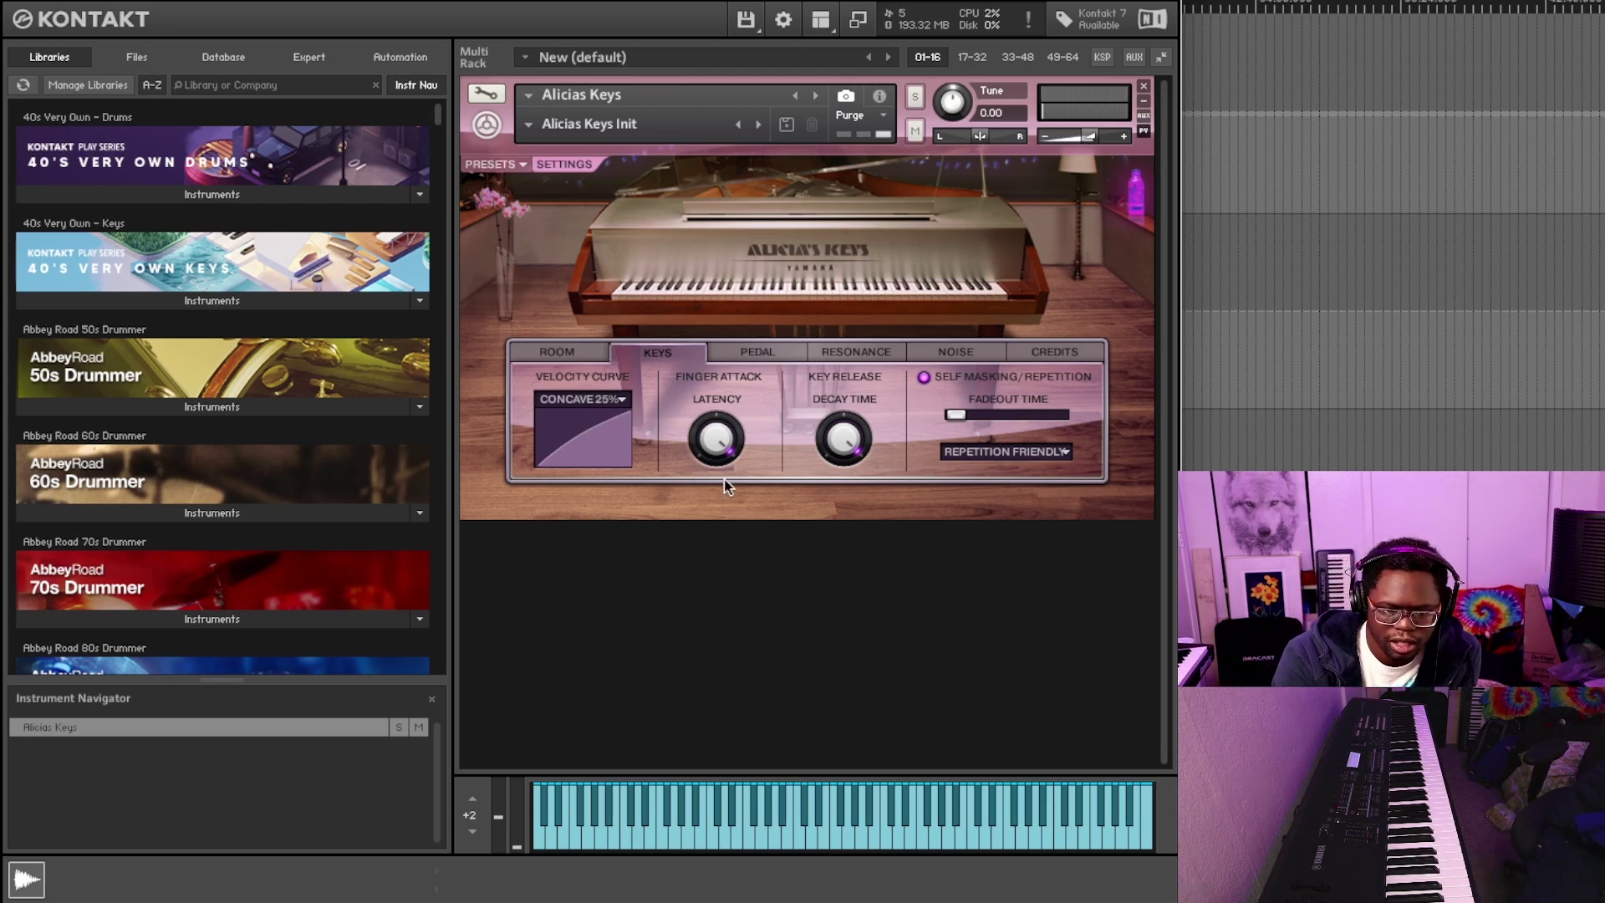
# Try the finger attack latency across its range and set it to 12 ms
pyautogui.moveTo(656, 683); pyautogui.dragTo(634, 851)
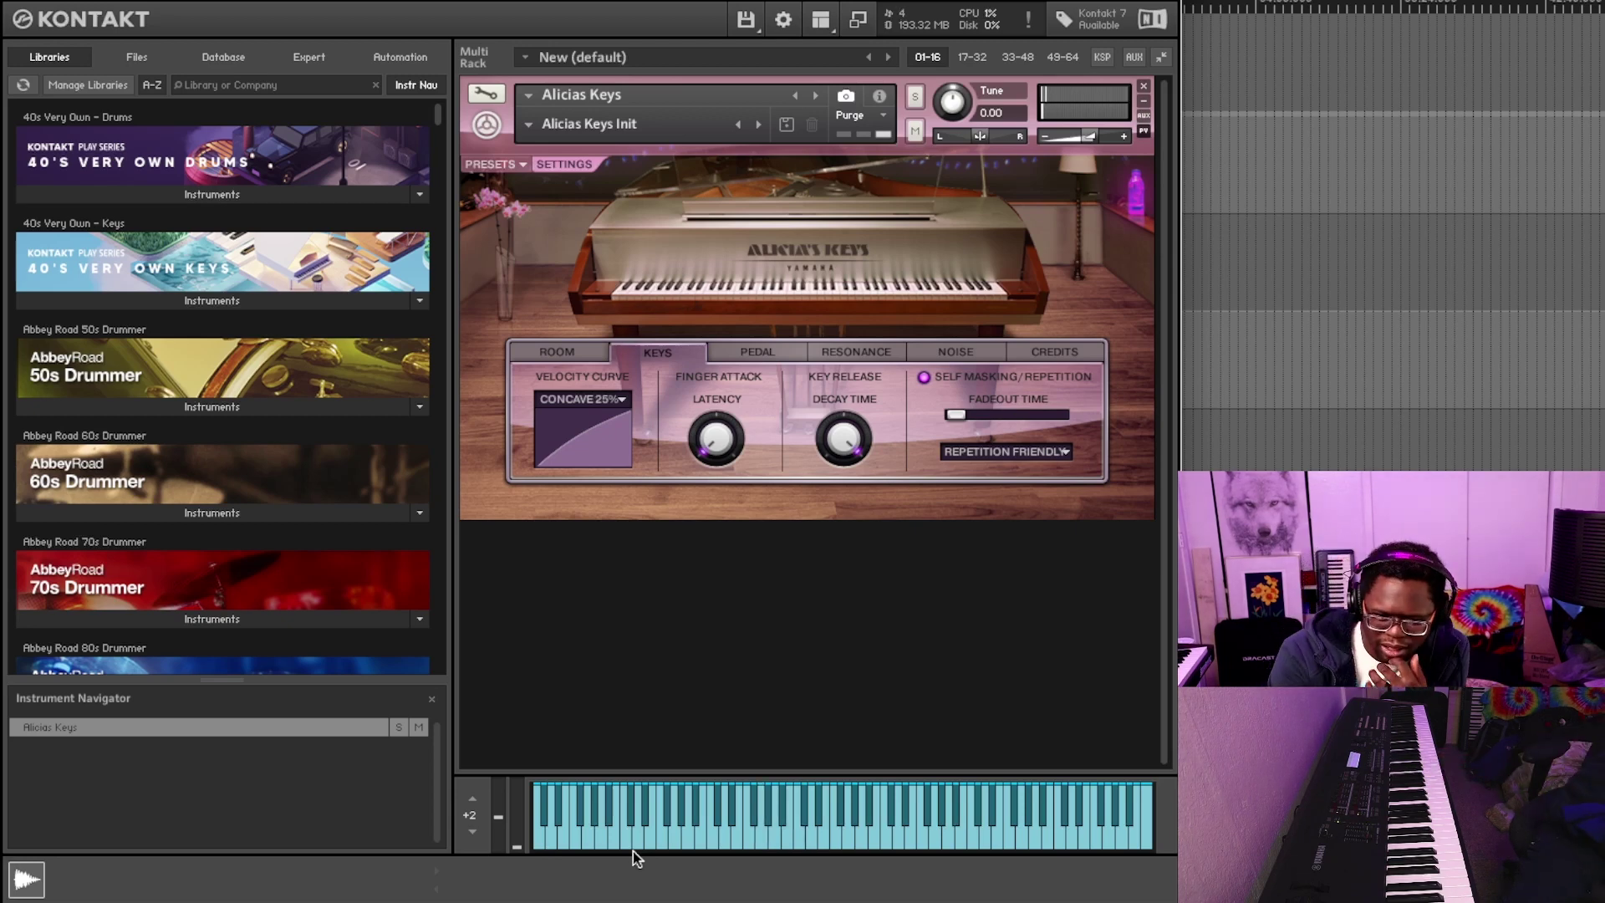
pyautogui.moveTo(709, 442)
pyautogui.moveTo(771, 160); pyautogui.dragTo(819, 5)
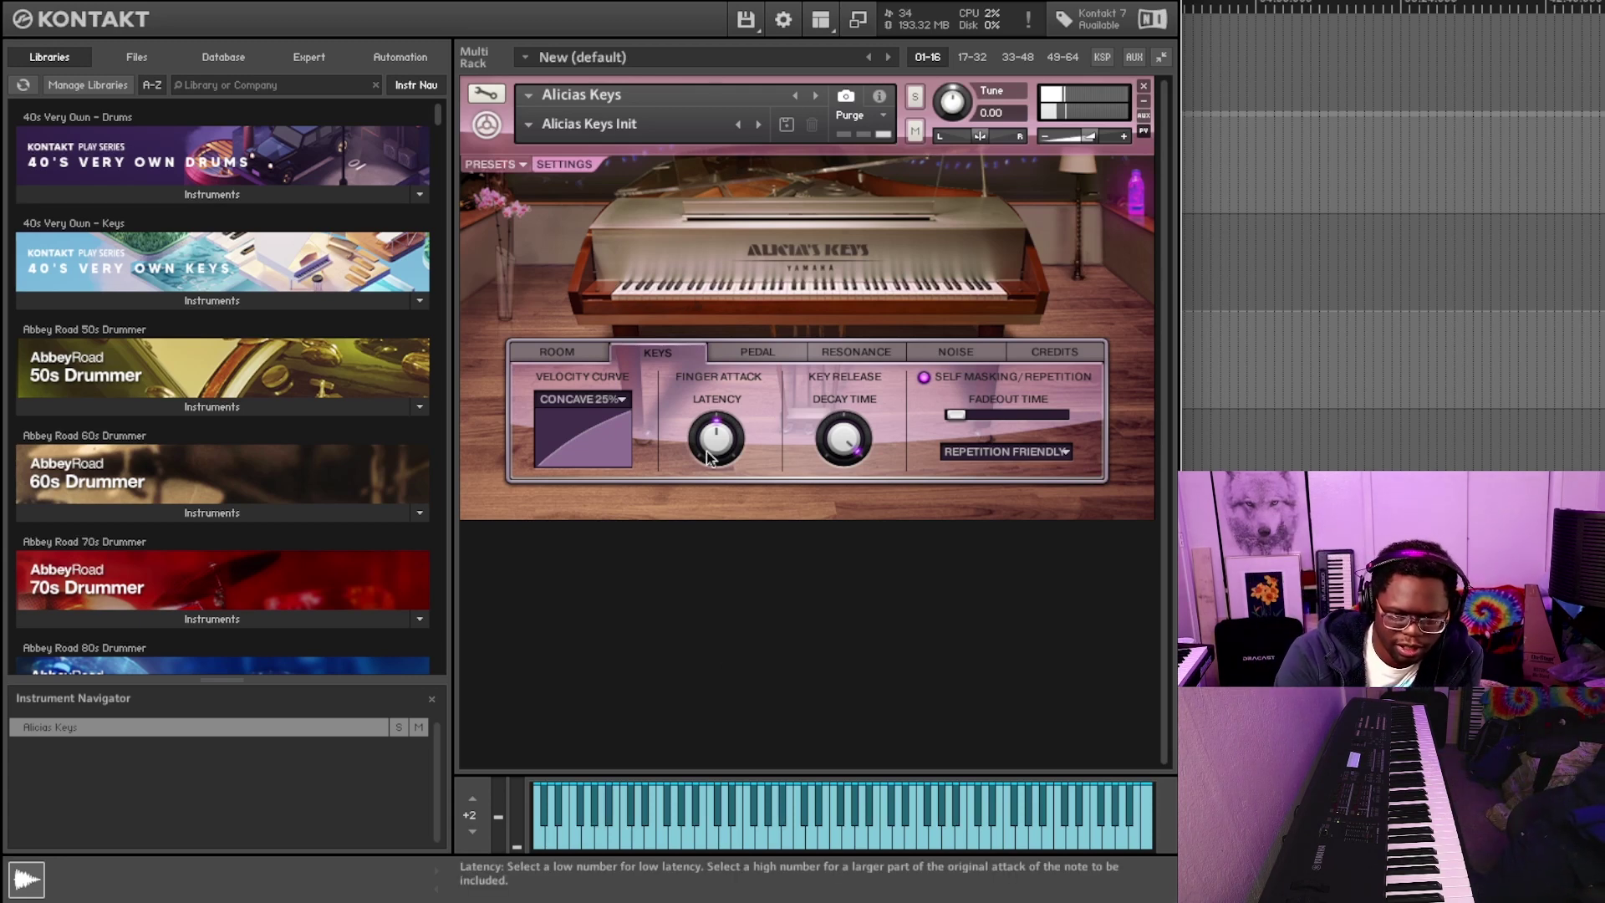
pyautogui.moveTo(715, 211); pyautogui.dragTo(683, 428)
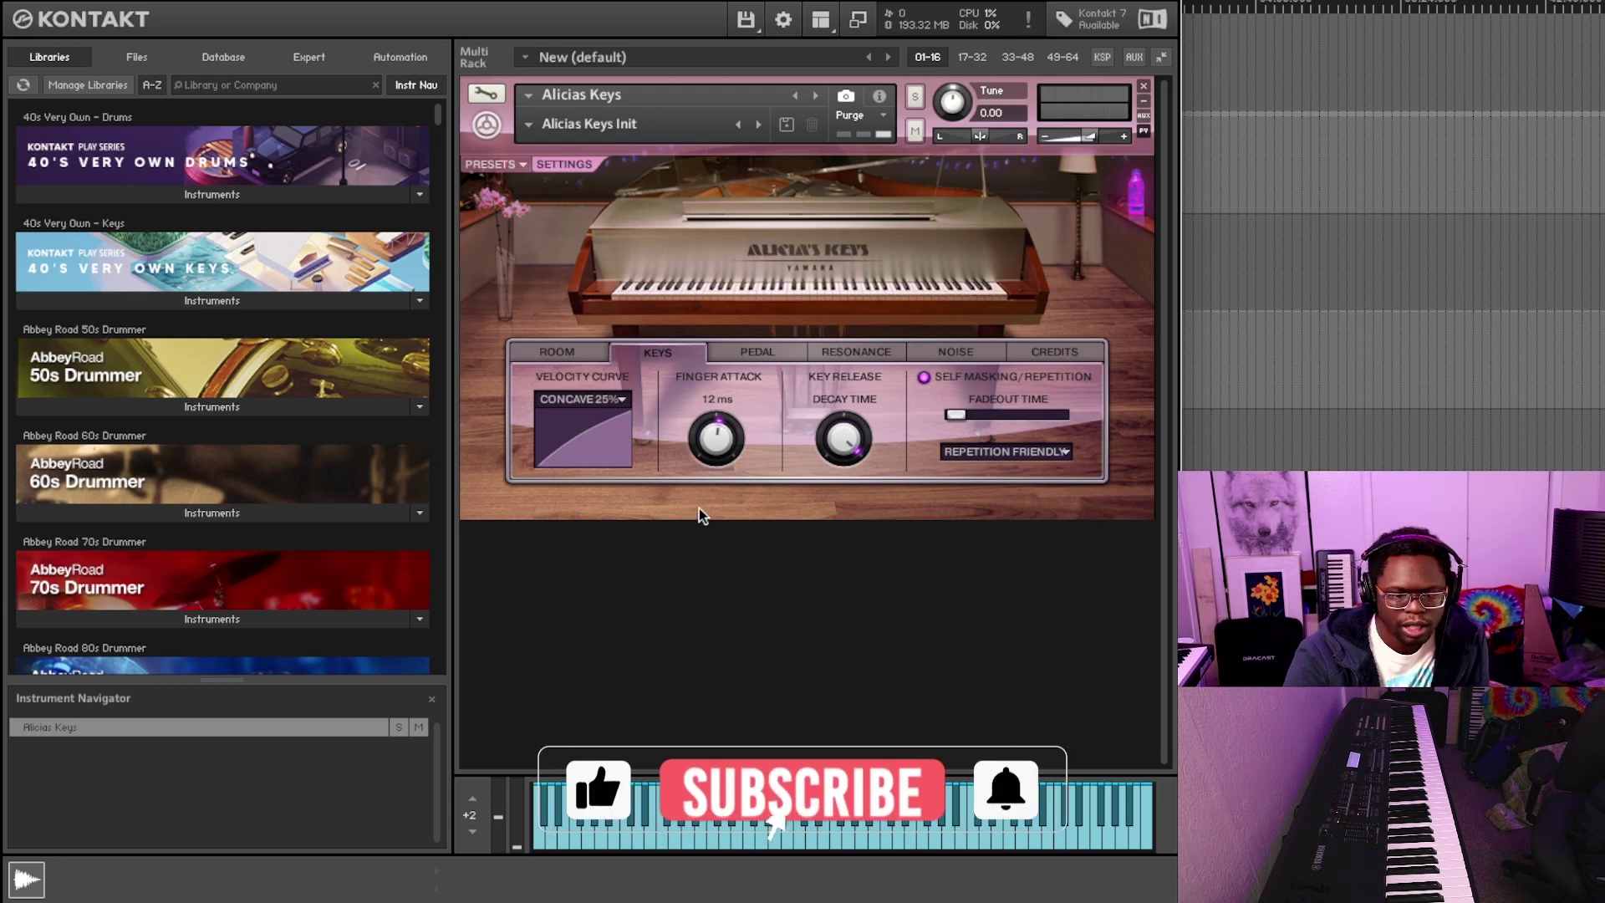
# Try the self-masking fadeout time at both extremes in the key settings, up to 10000 ms, and set it to 1 ms
pyautogui.click(745, 355)
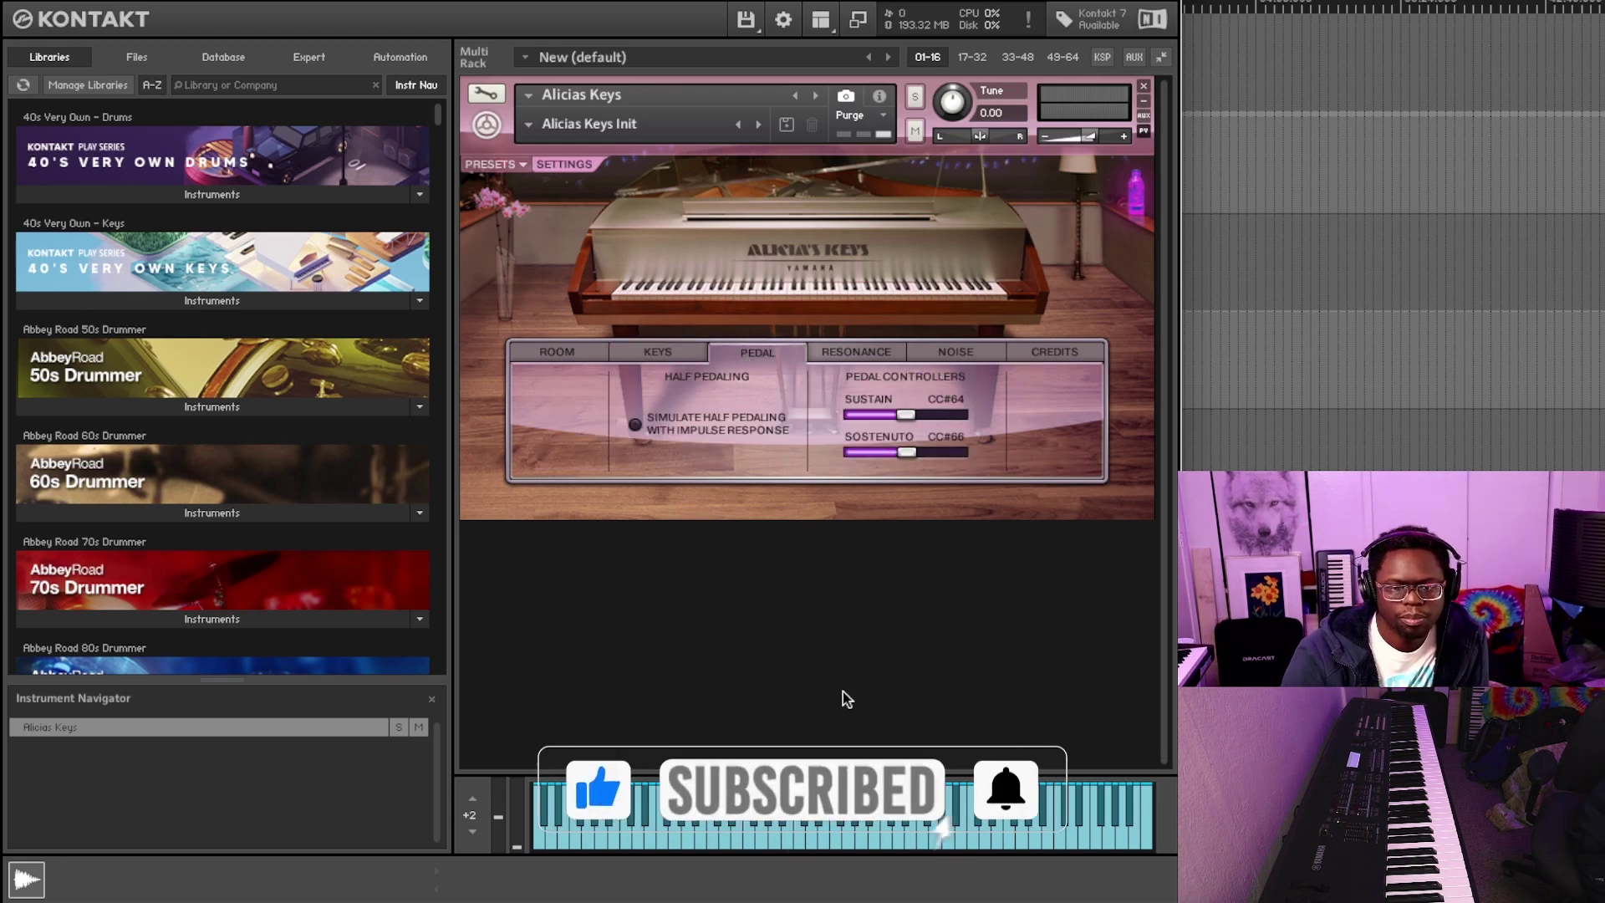
pyautogui.click(656, 355)
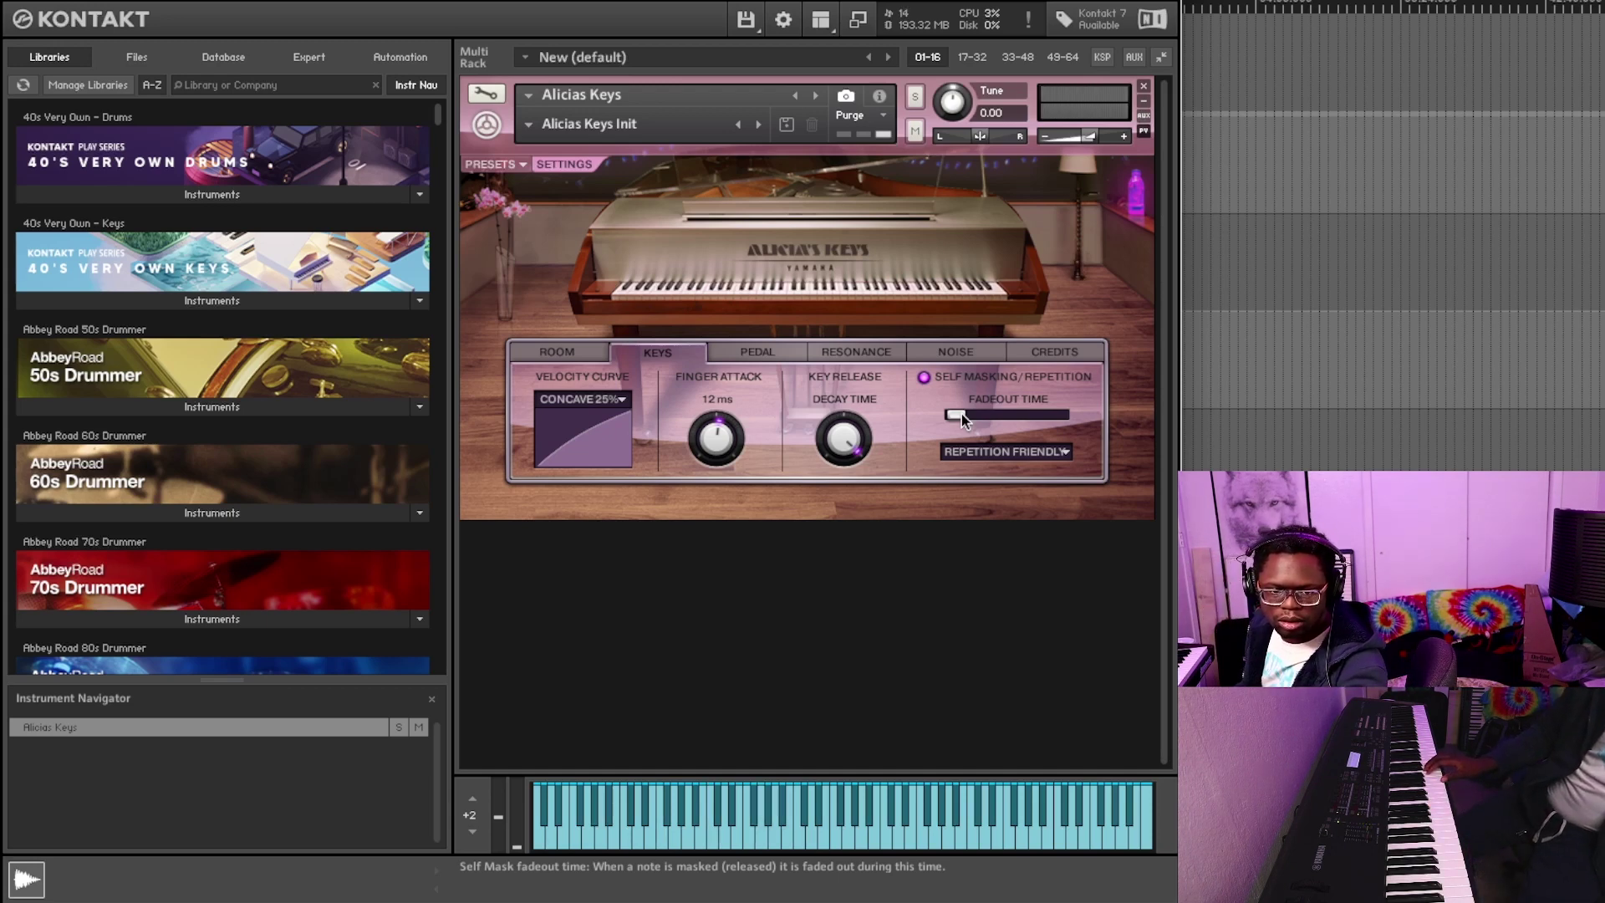
pyautogui.moveTo(961, 414); pyautogui.dragTo(1119, 429)
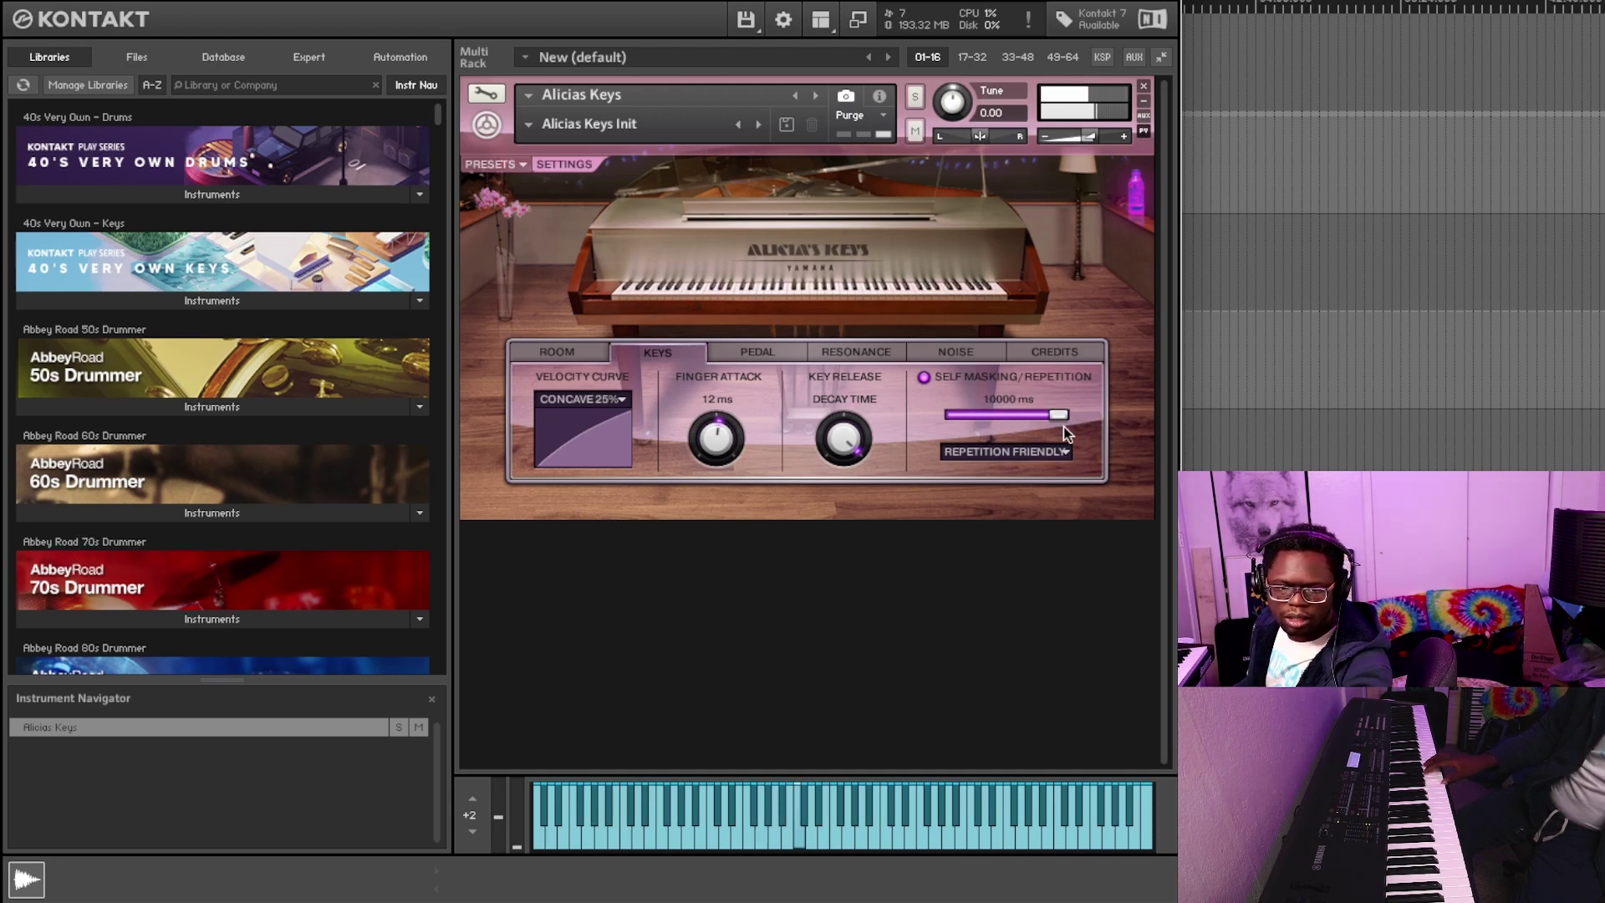
pyautogui.moveTo(1062, 424); pyautogui.dragTo(804, 405)
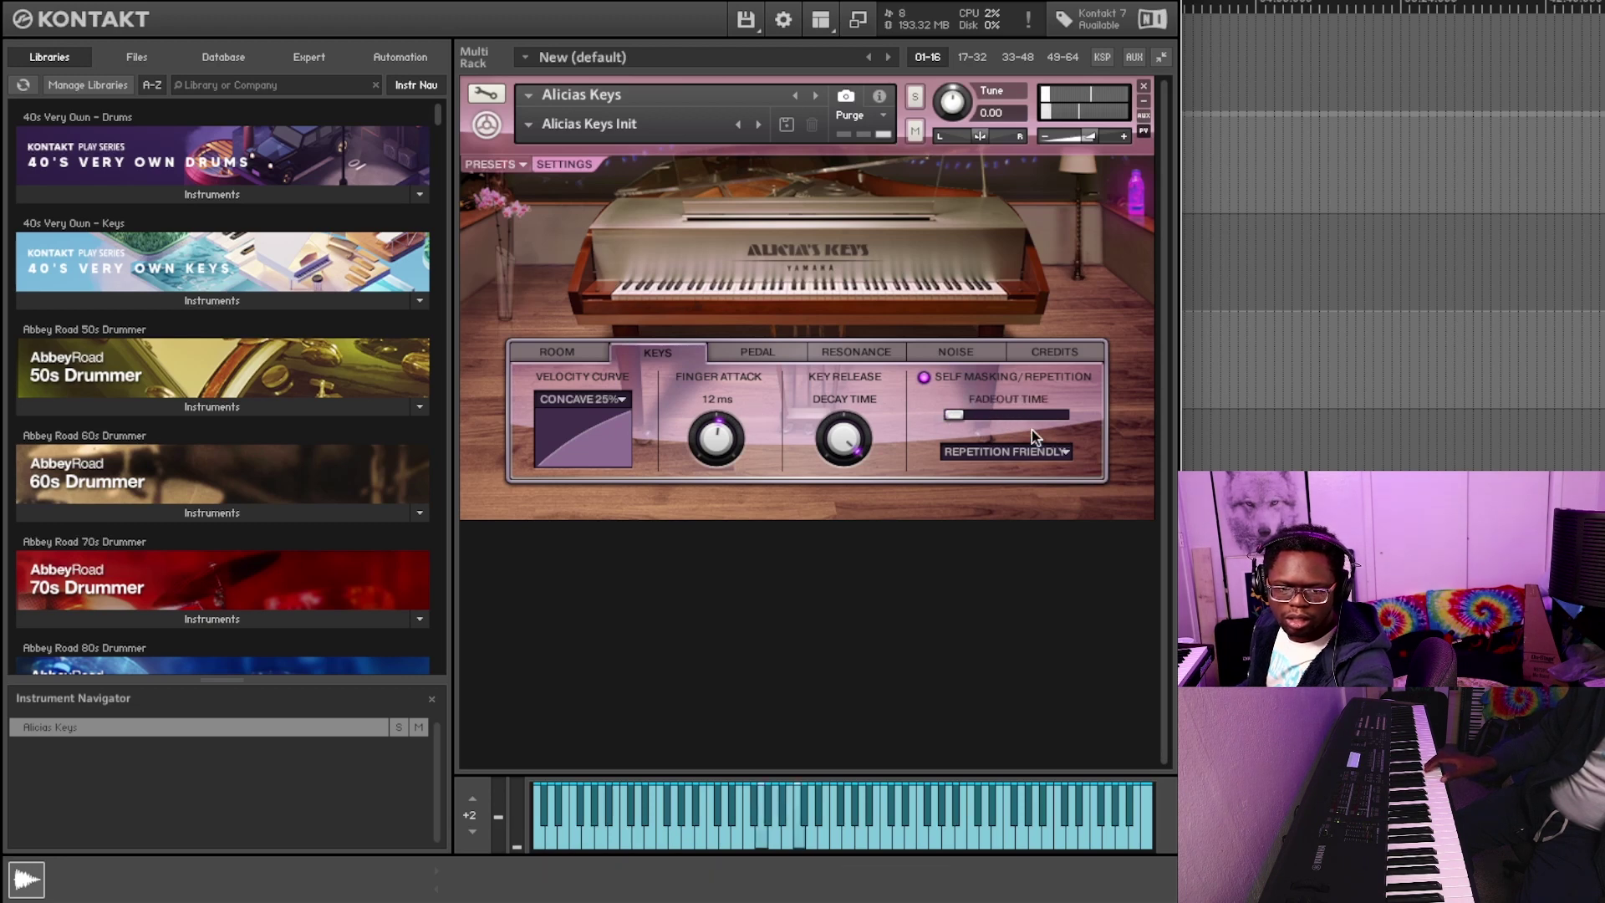
pyautogui.moveTo(958, 410); pyautogui.dragTo(956, 414)
pyautogui.moveTo(1135, 426); pyautogui.dragTo(1141, 428)
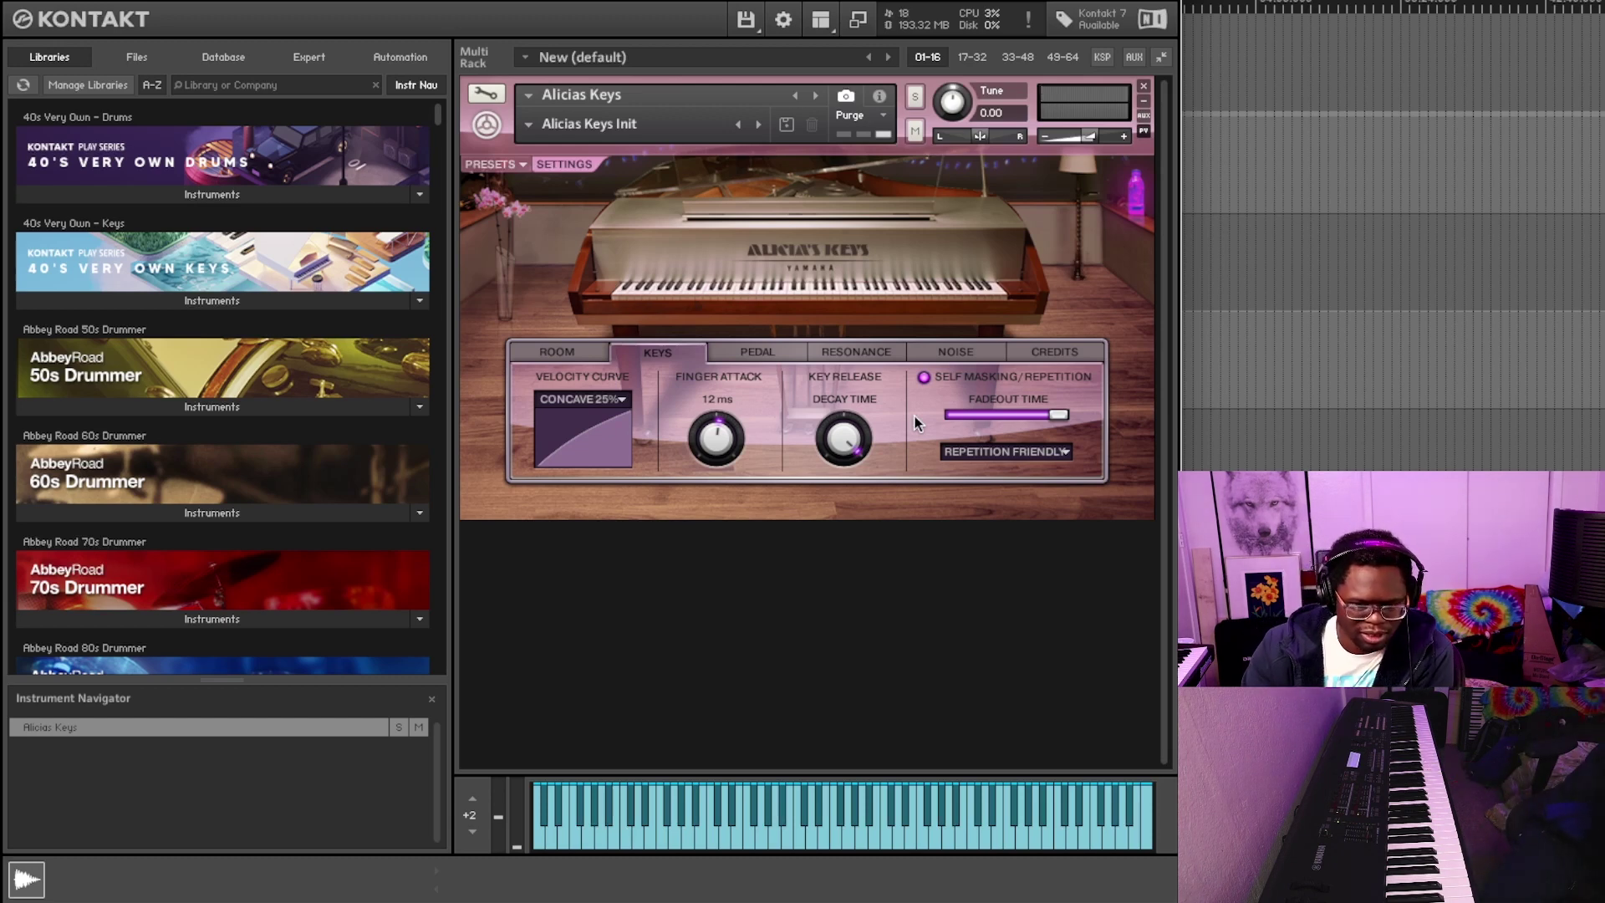
pyautogui.moveTo(1058, 418); pyautogui.dragTo(880, 433)
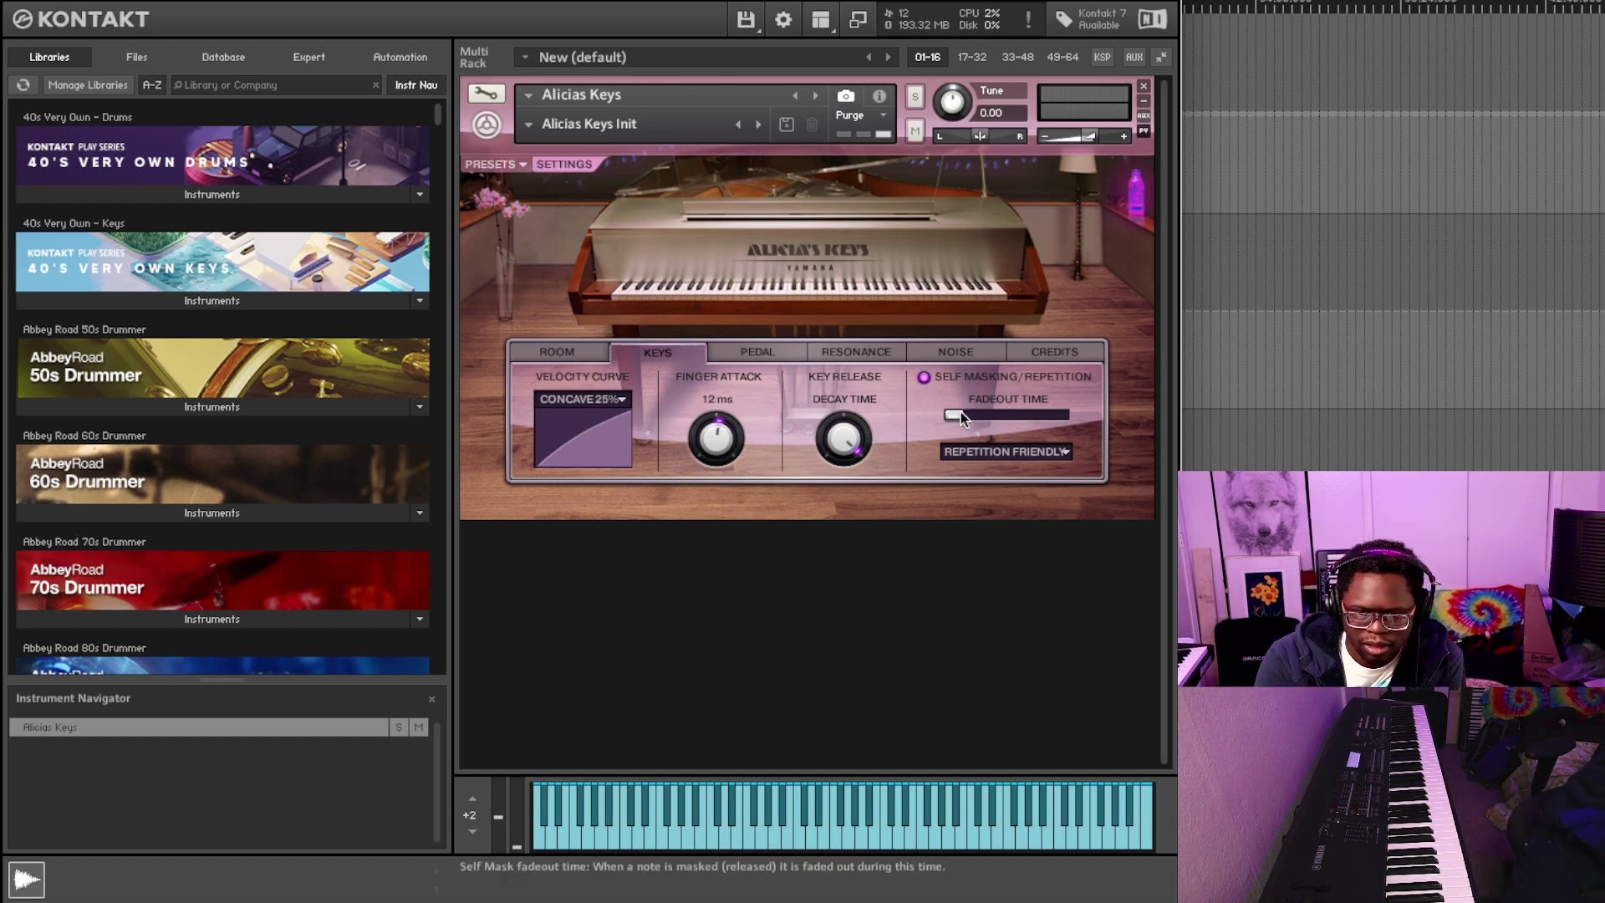
pyautogui.moveTo(961, 413); pyautogui.dragTo(1210, 440)
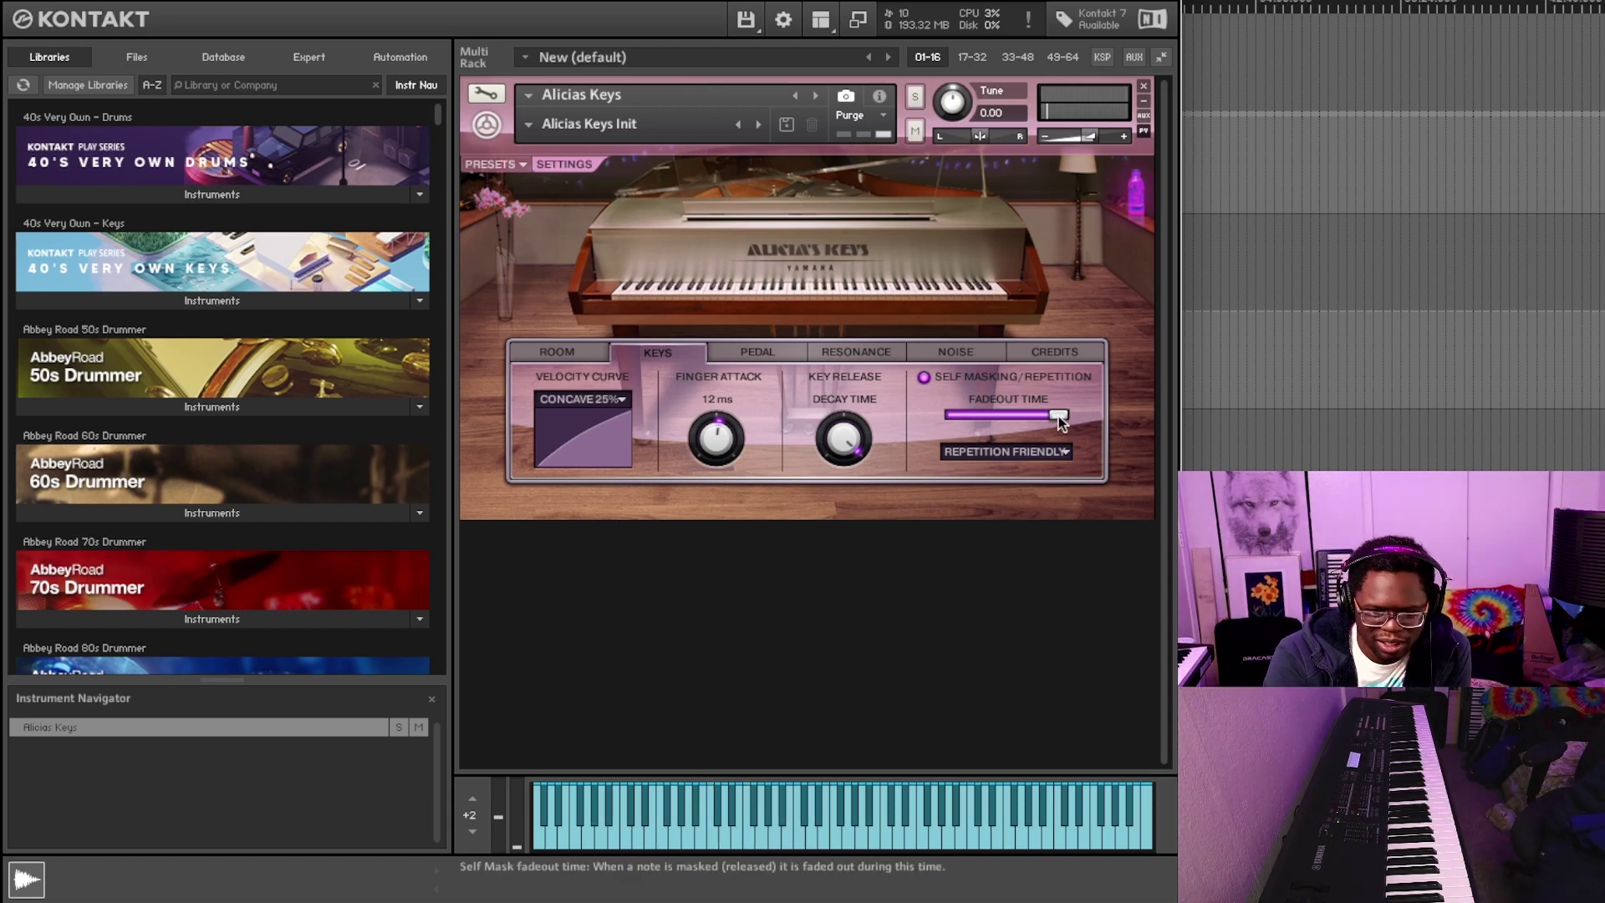
pyautogui.moveTo(1060, 421); pyautogui.dragTo(896, 424)
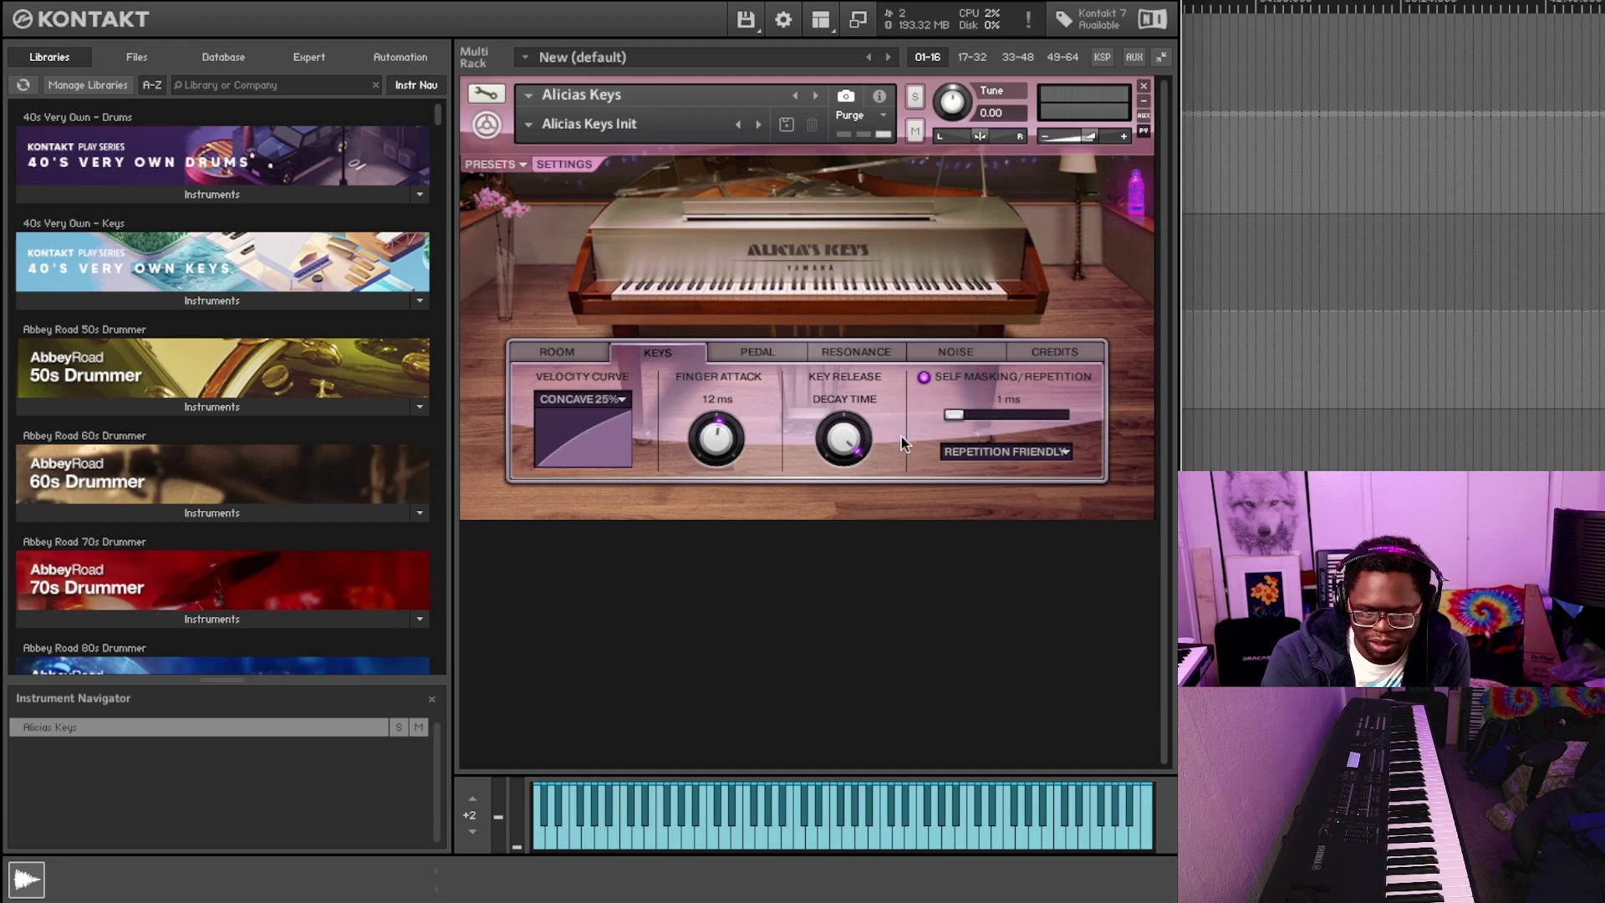
# Try the Aggressive and Kill Only Old Notes self-masking modes, and return the mode to Repetition Friendly
pyautogui.click(985, 453)
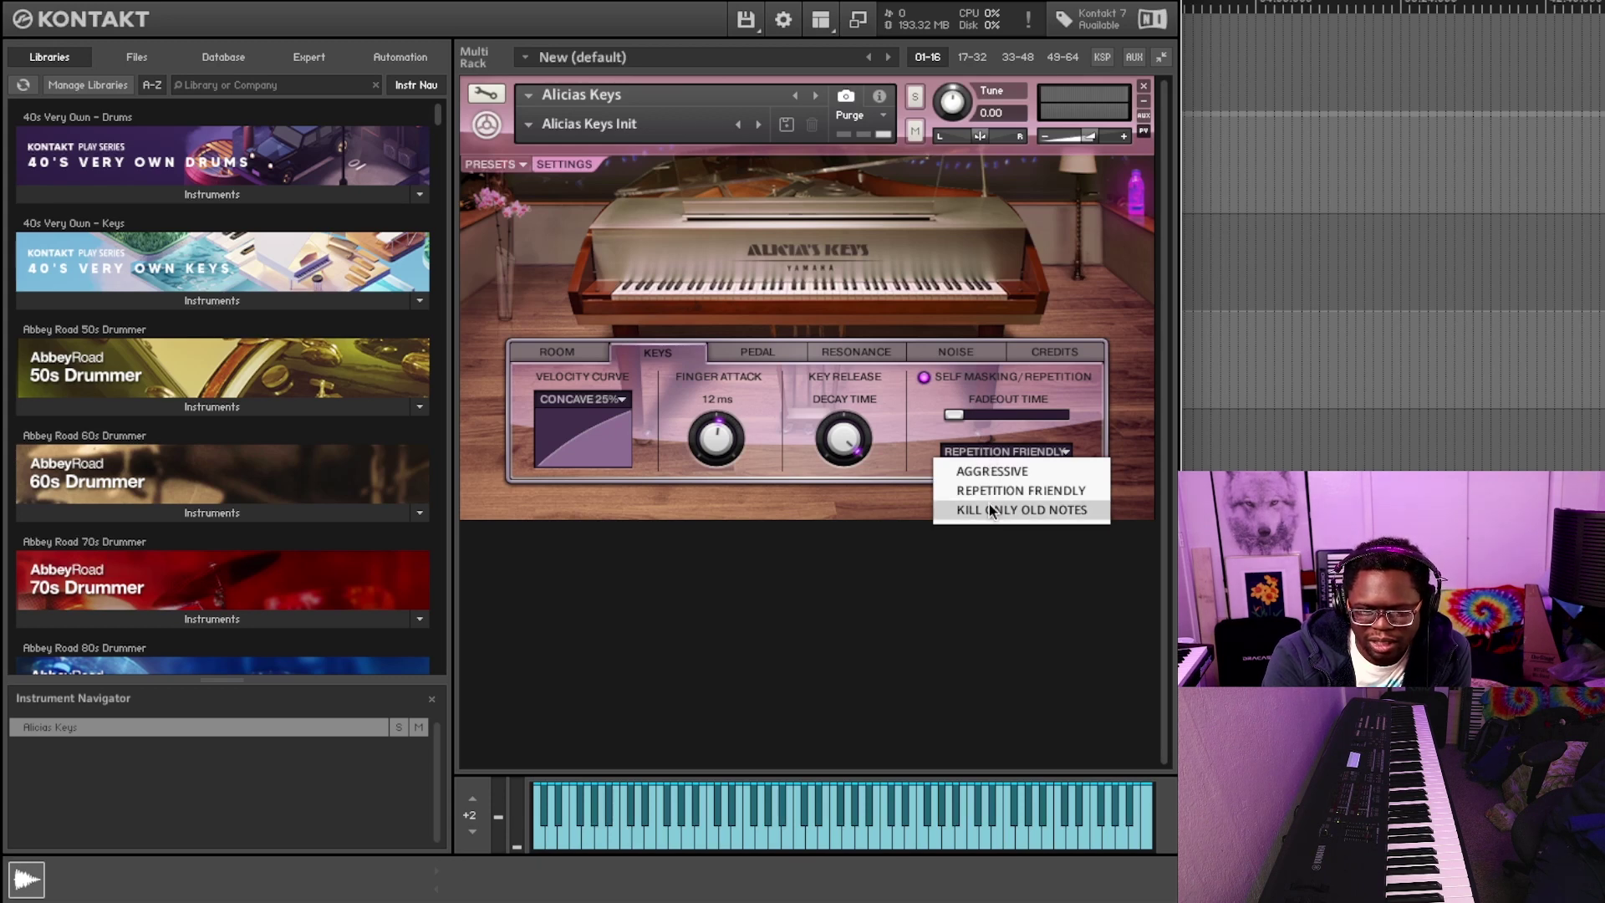
pyautogui.click(995, 471)
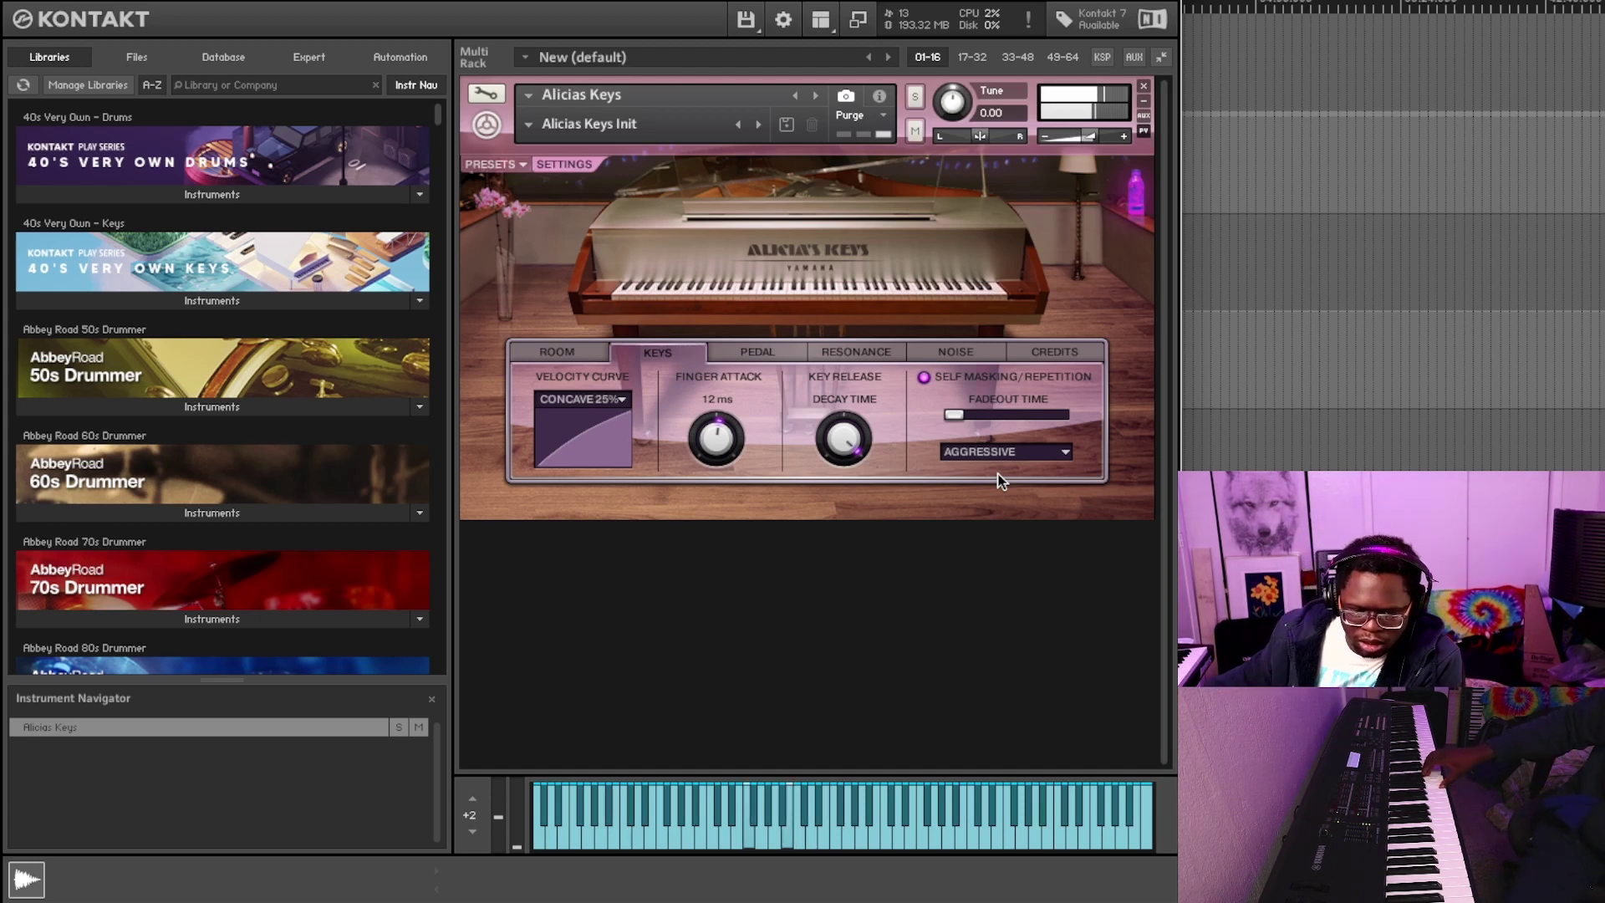
pyautogui.click(1005, 457)
pyautogui.click(992, 511)
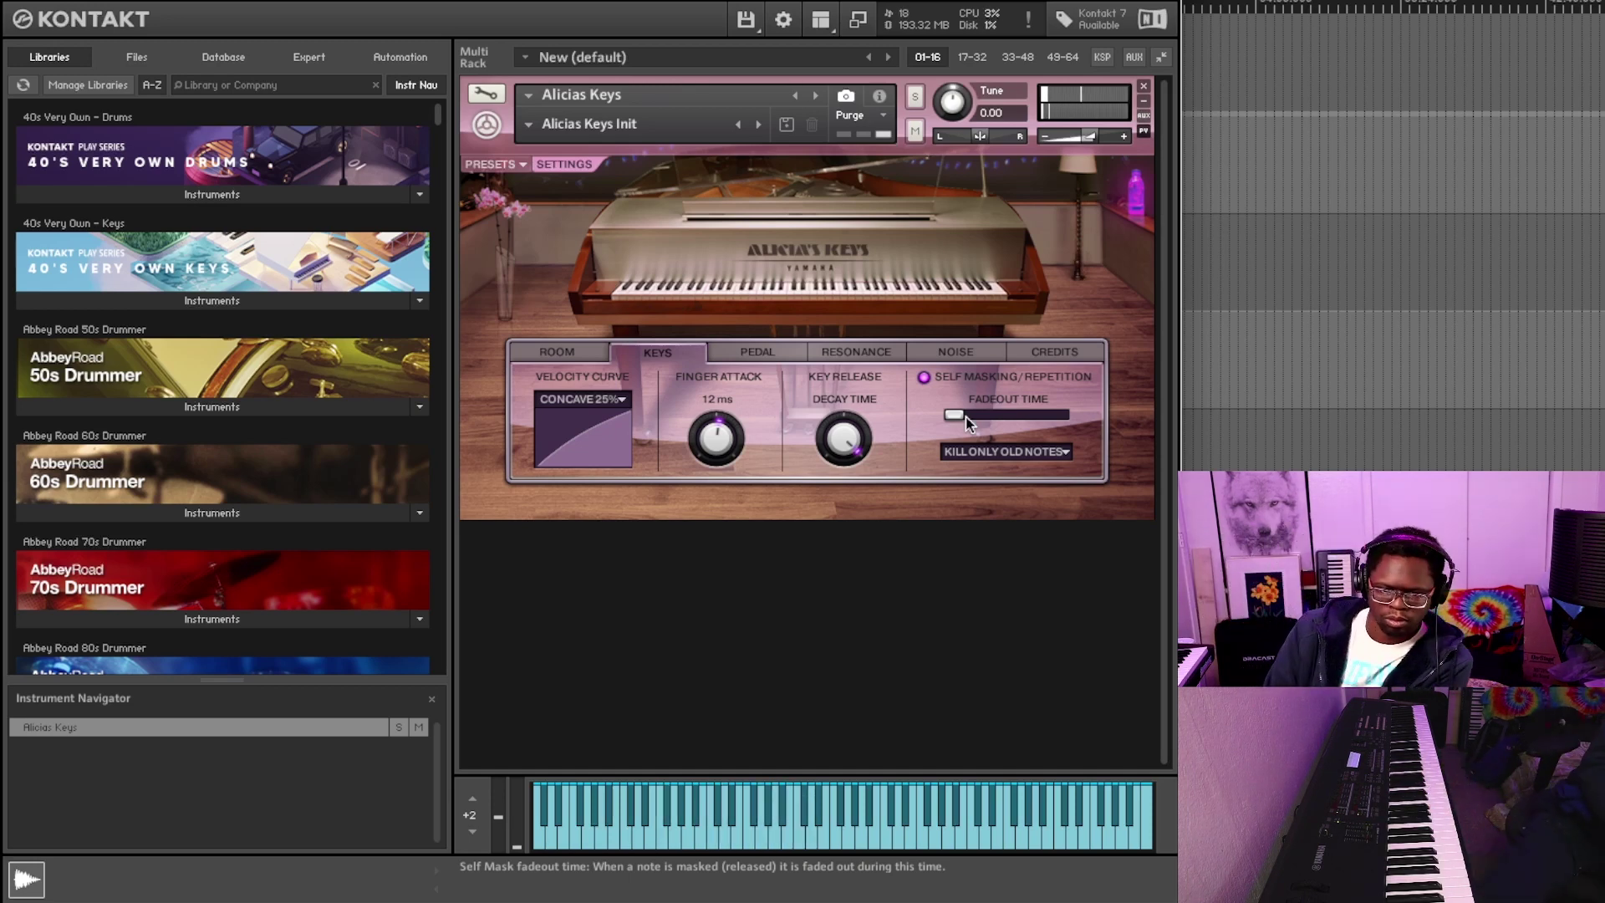
pyautogui.click(1027, 453)
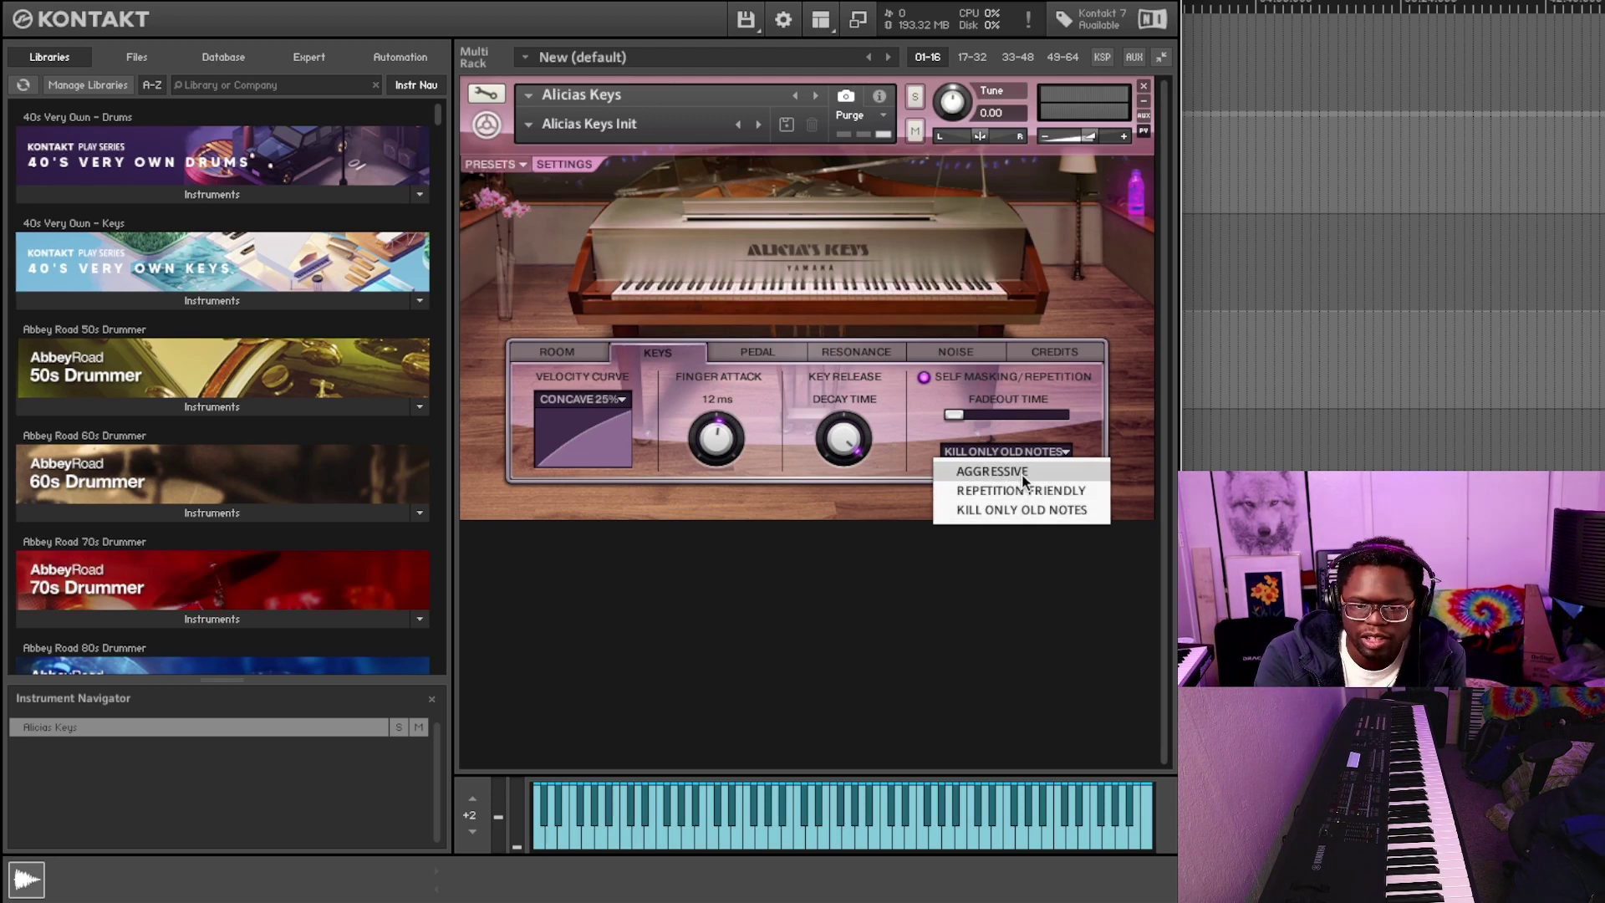
pyautogui.click(1017, 490)
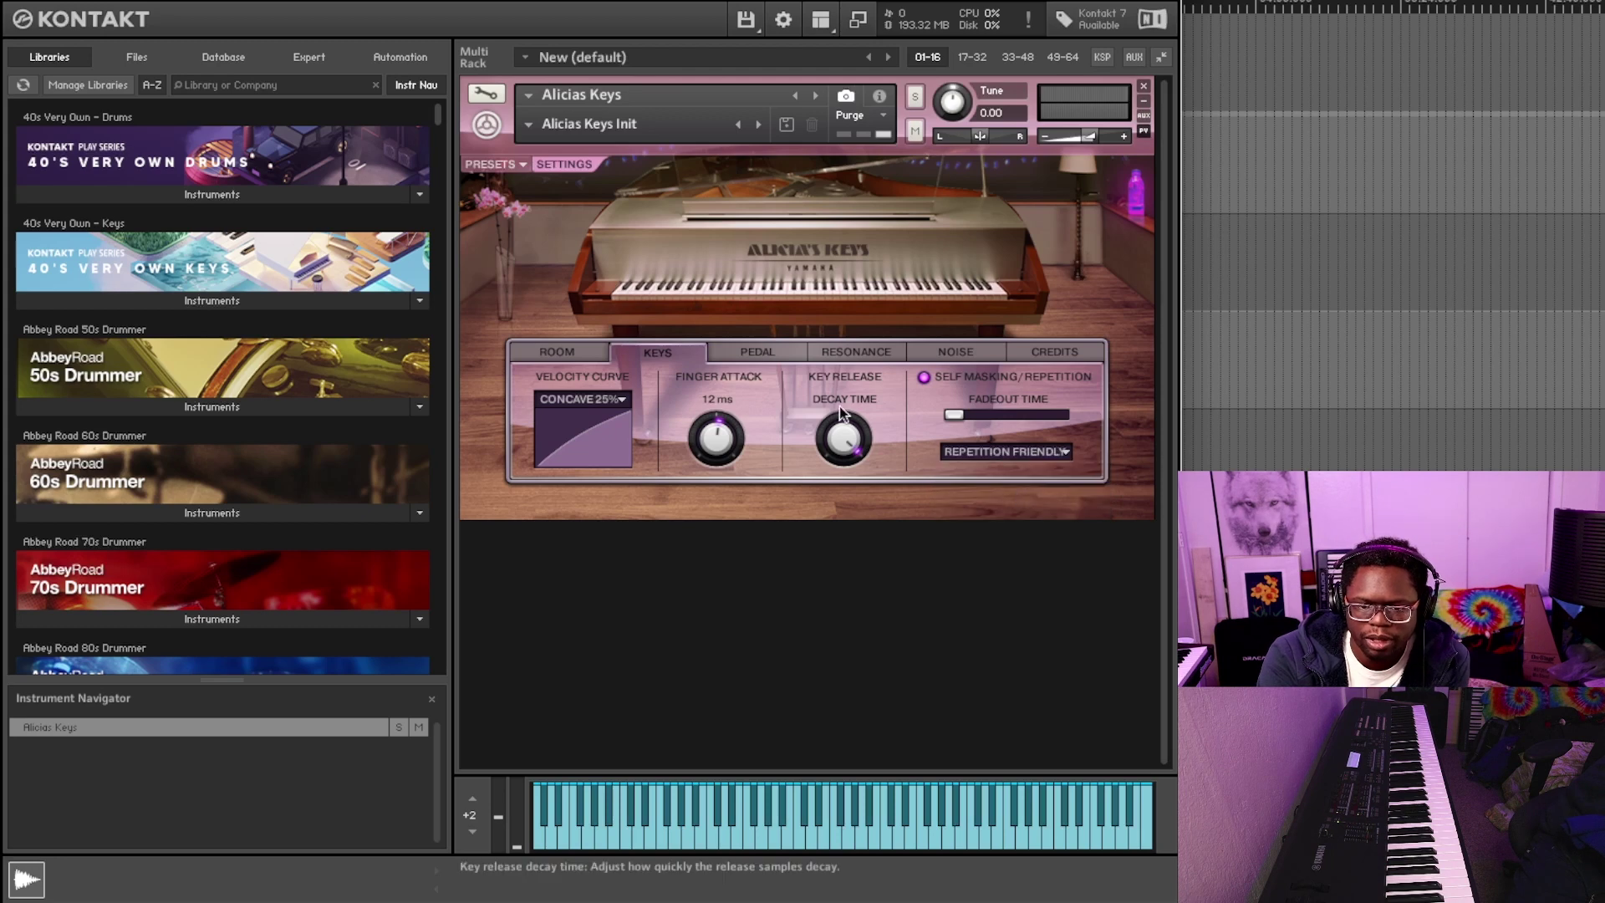
# Enable half-pedaling simulation in the pedal settings, and try other sustain pedal controllers before returning it to CC#64
pyautogui.click(754, 354)
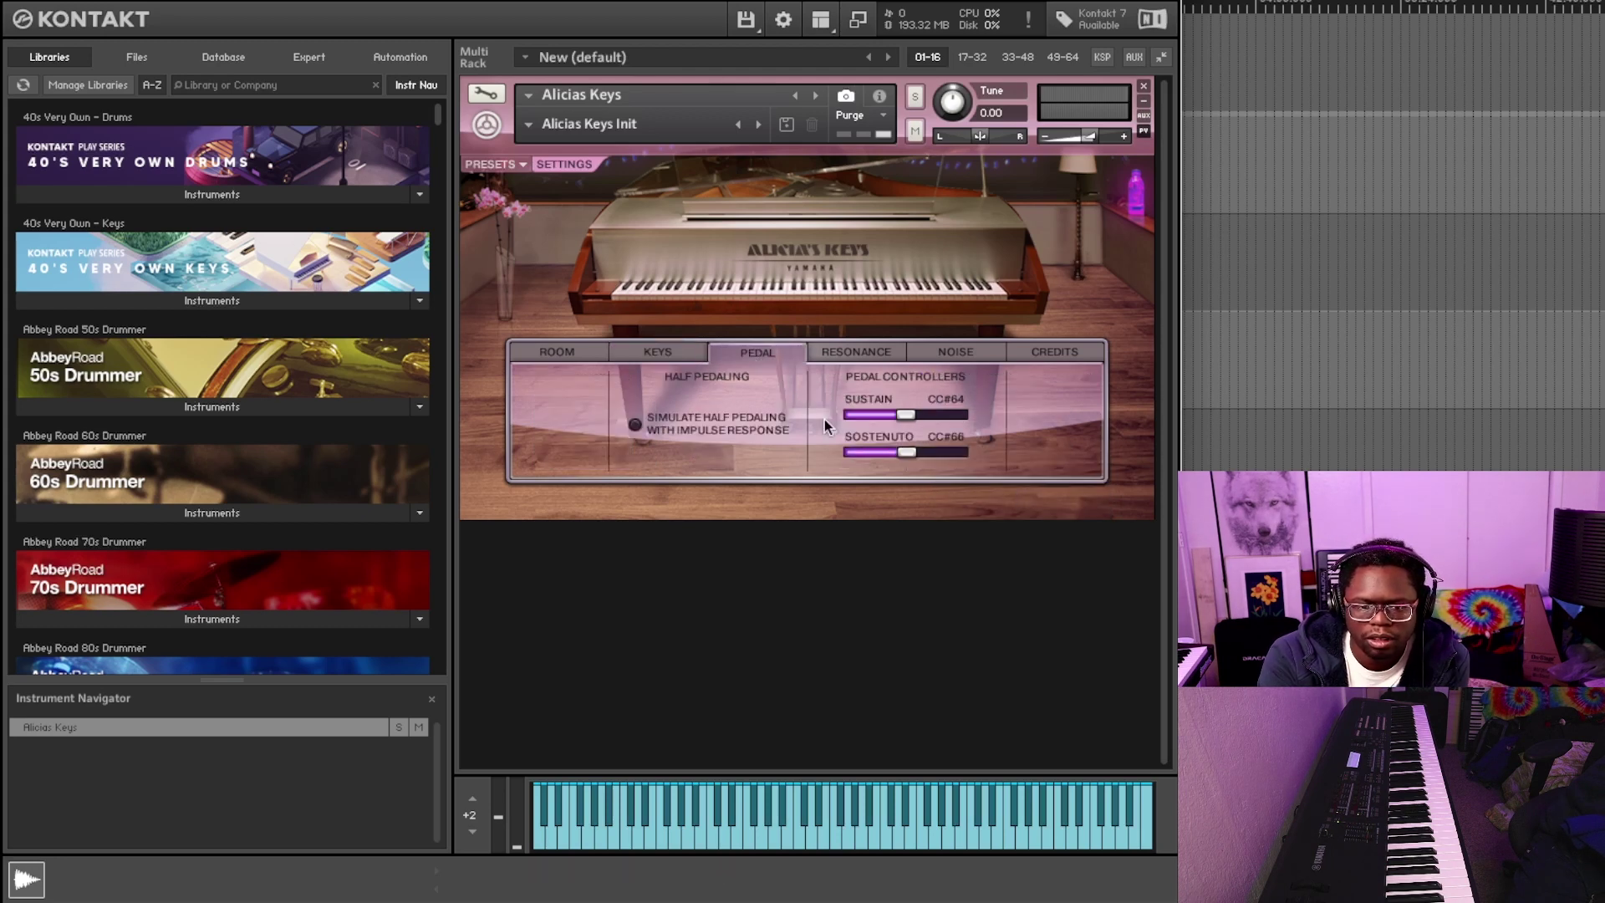
pyautogui.click(636, 423)
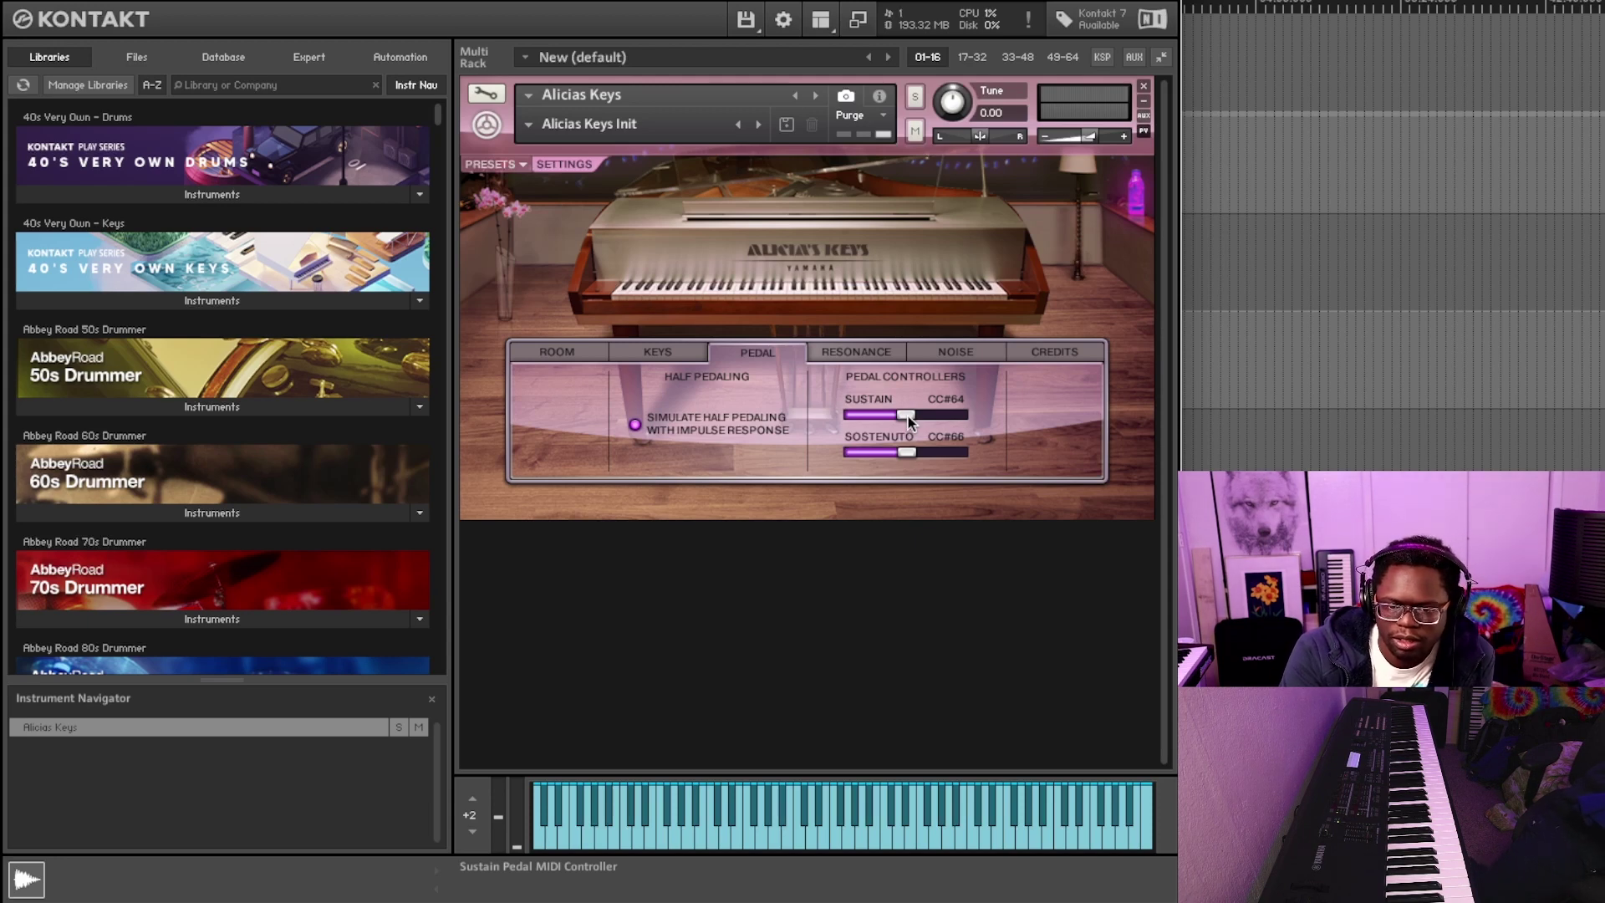
pyautogui.moveTo(906, 414); pyautogui.dragTo(996, 429)
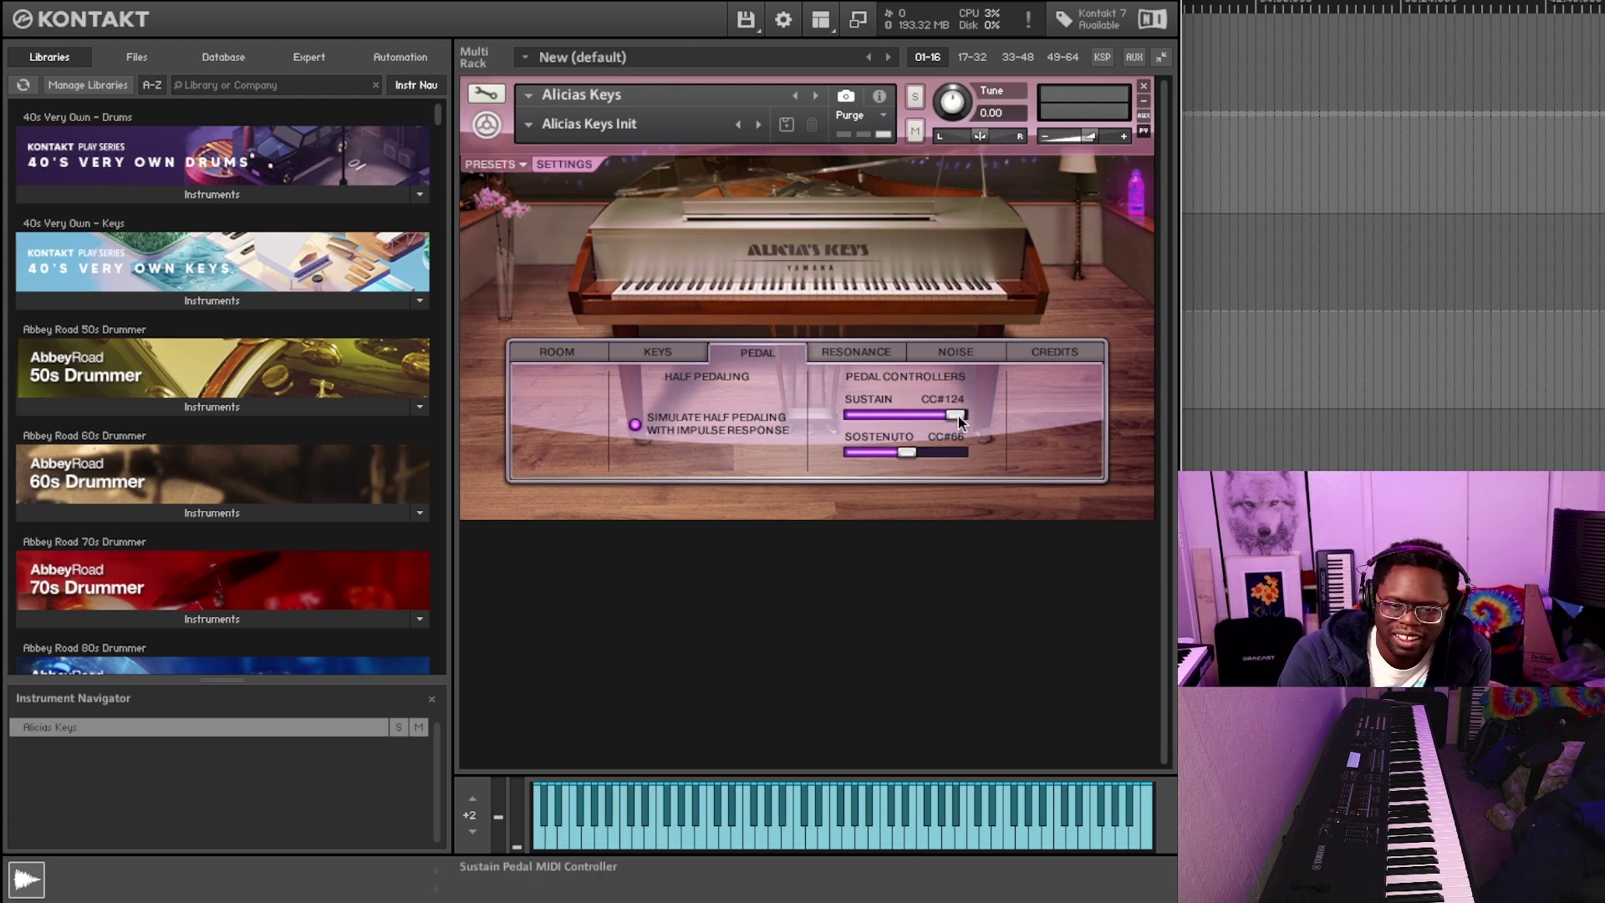
pyautogui.moveTo(923, 415); pyautogui.dragTo(898, 416)
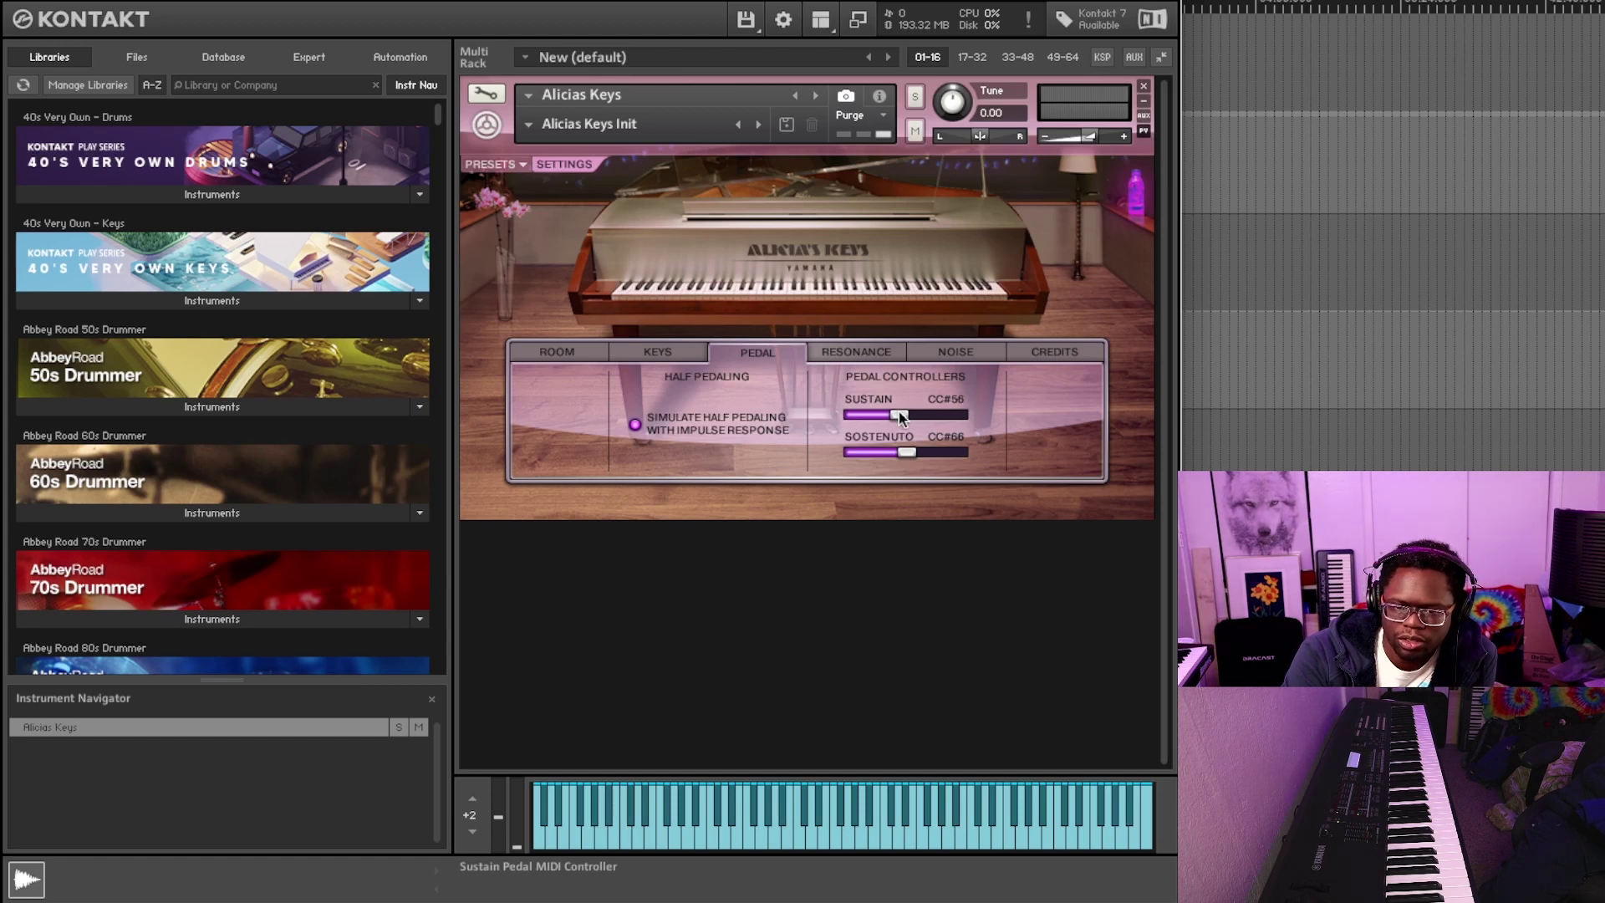
pyautogui.moveTo(901, 413); pyautogui.dragTo(905, 416)
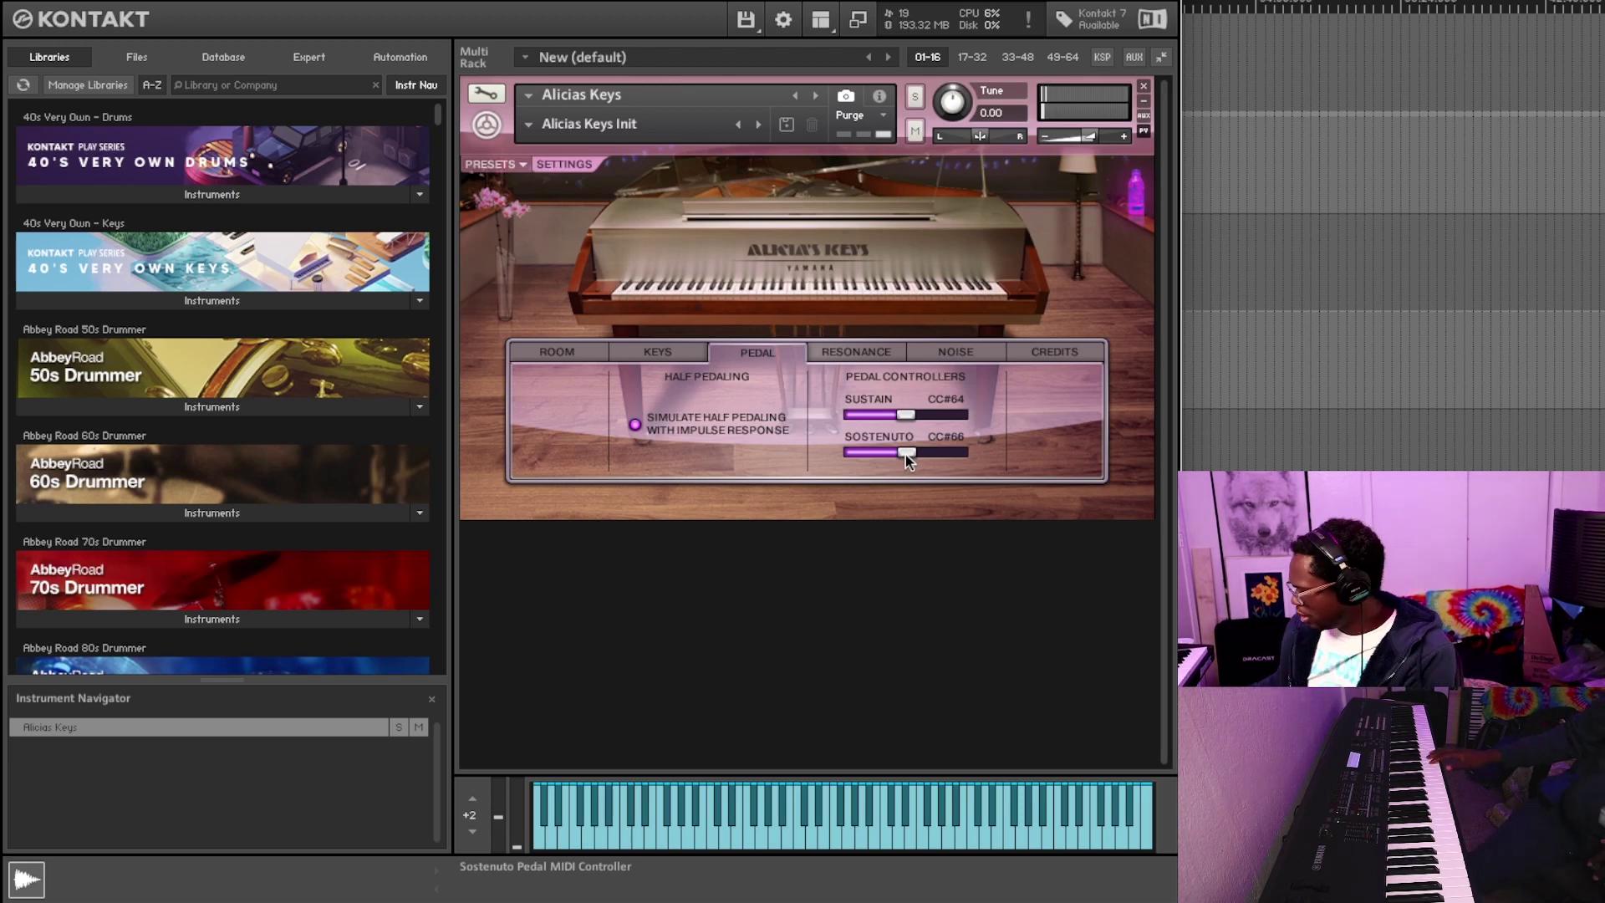
# Allow silent key strokes in the sympathetic resonance settings, and glance back at the pedal settings
pyautogui.click(855, 352)
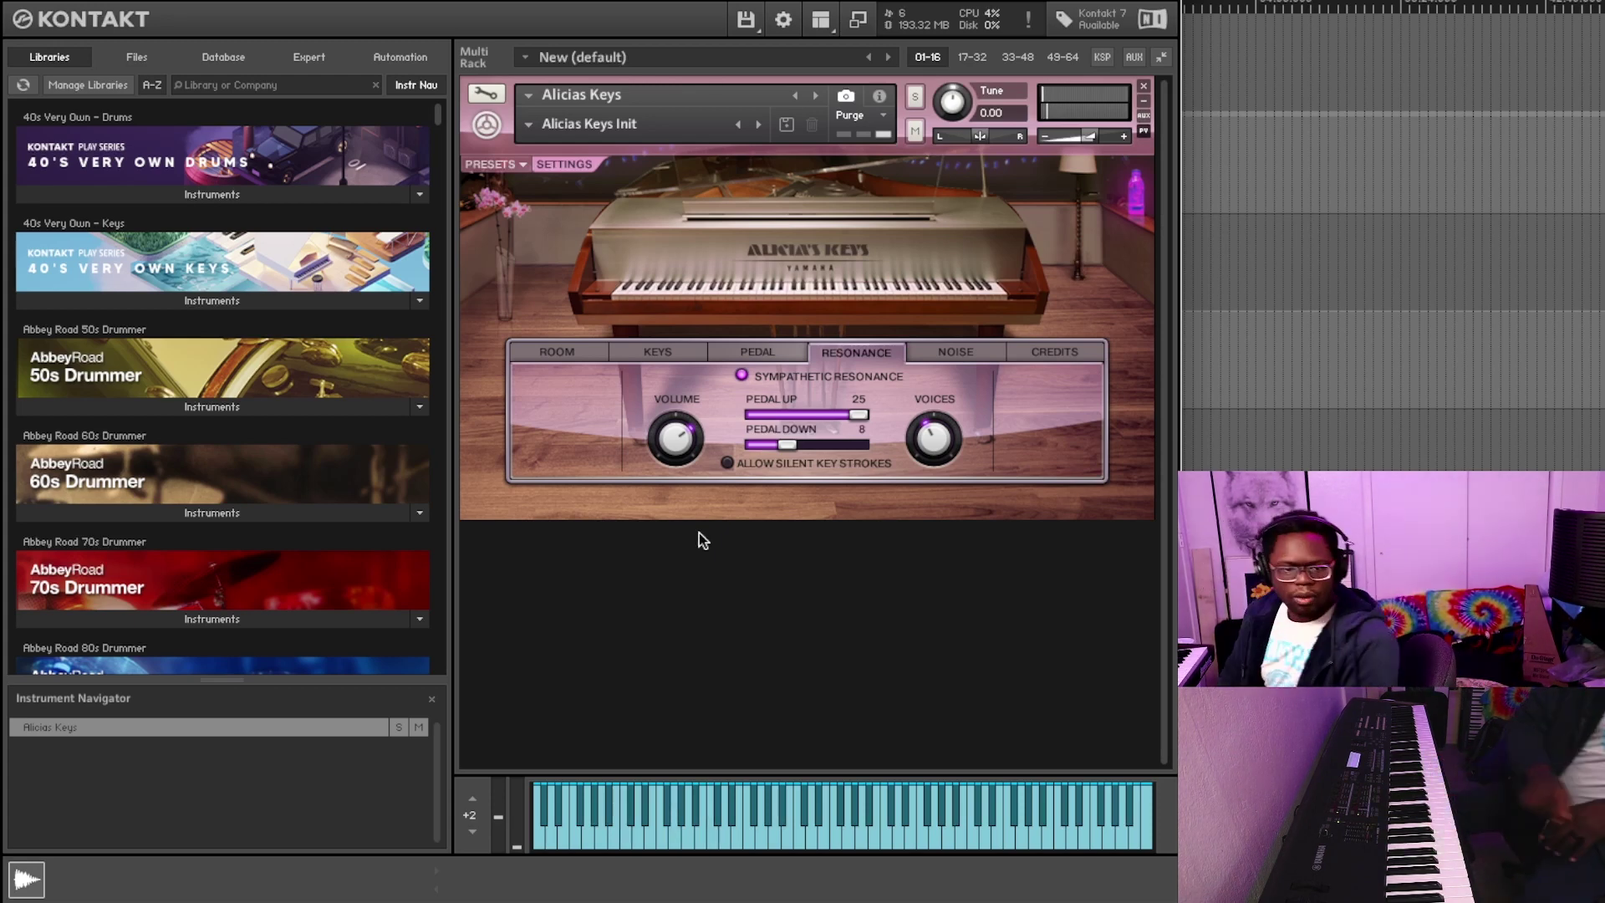
pyautogui.click(729, 463)
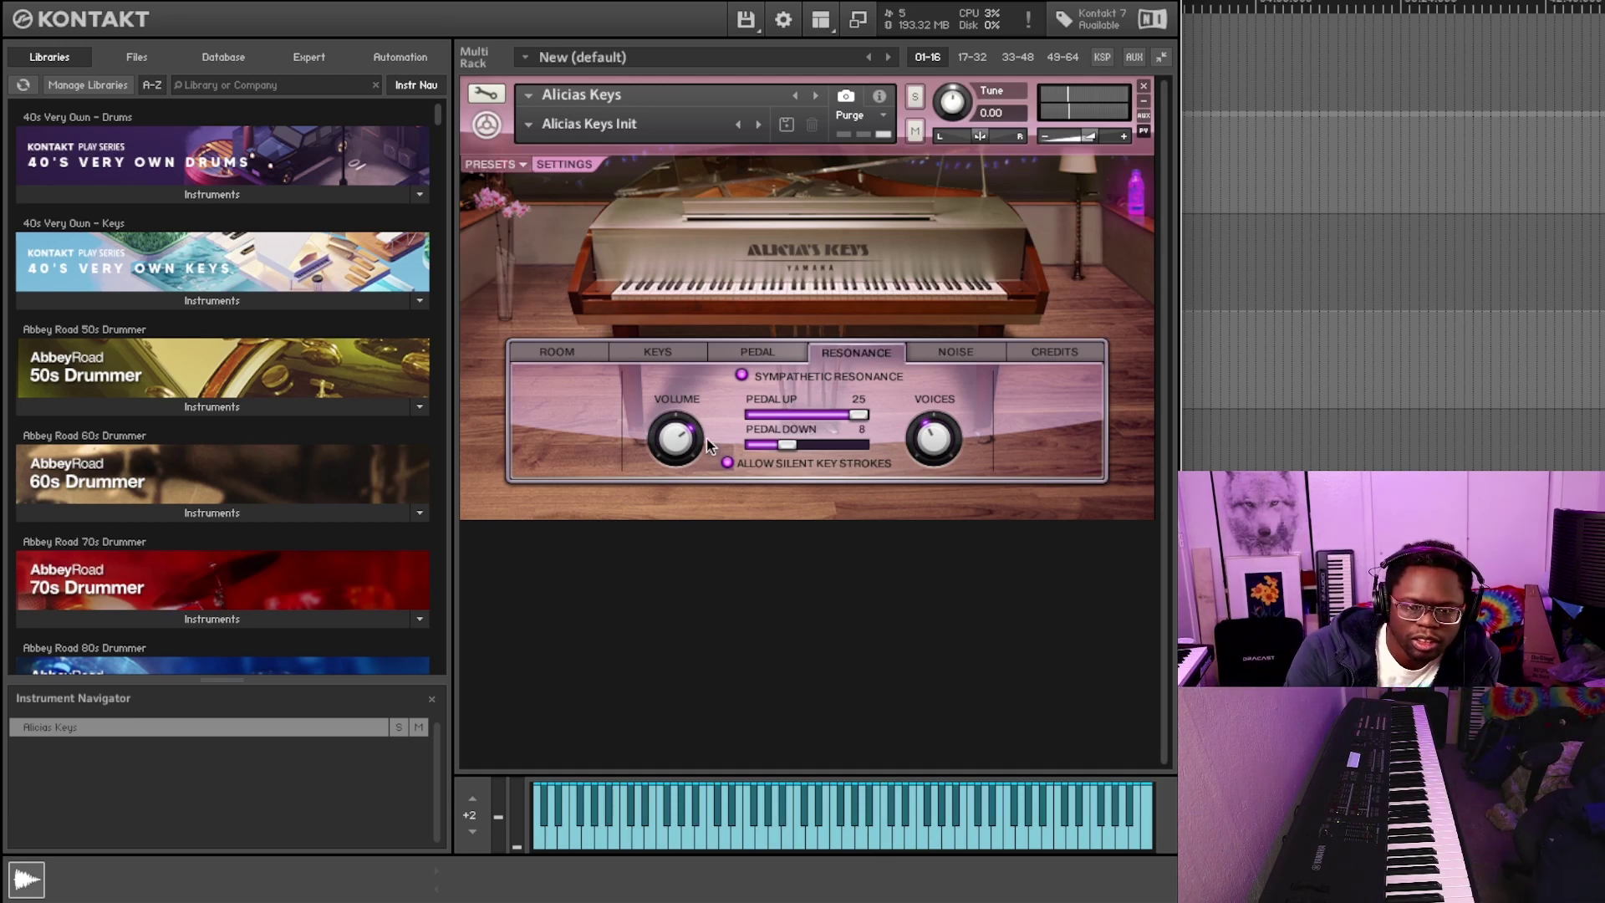
pyautogui.click(757, 354)
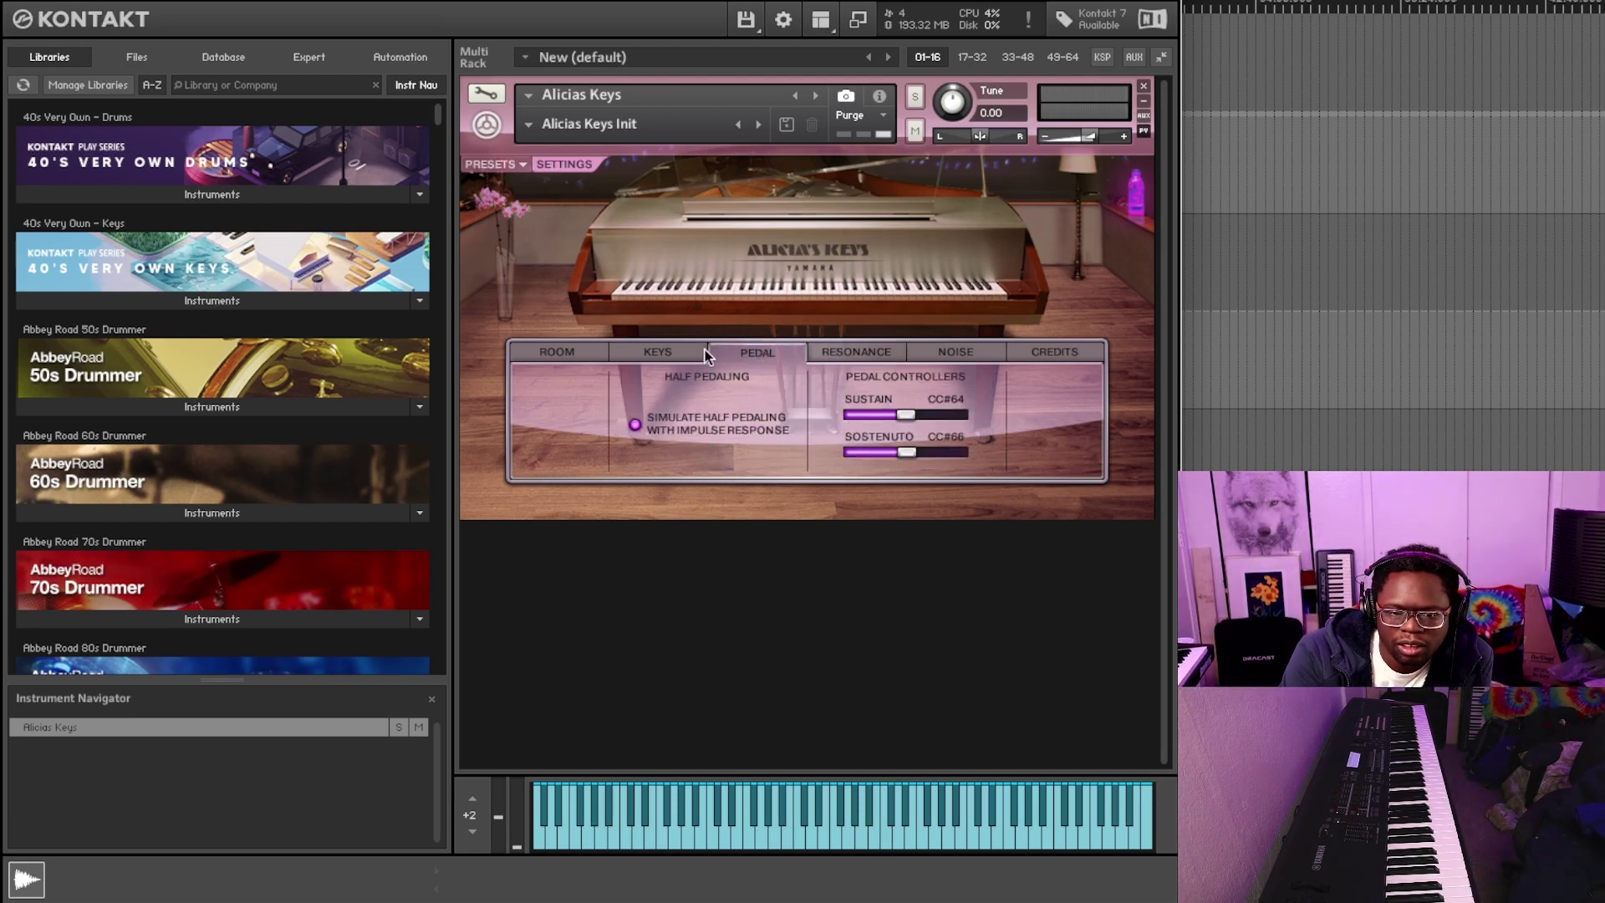
pyautogui.click(863, 358)
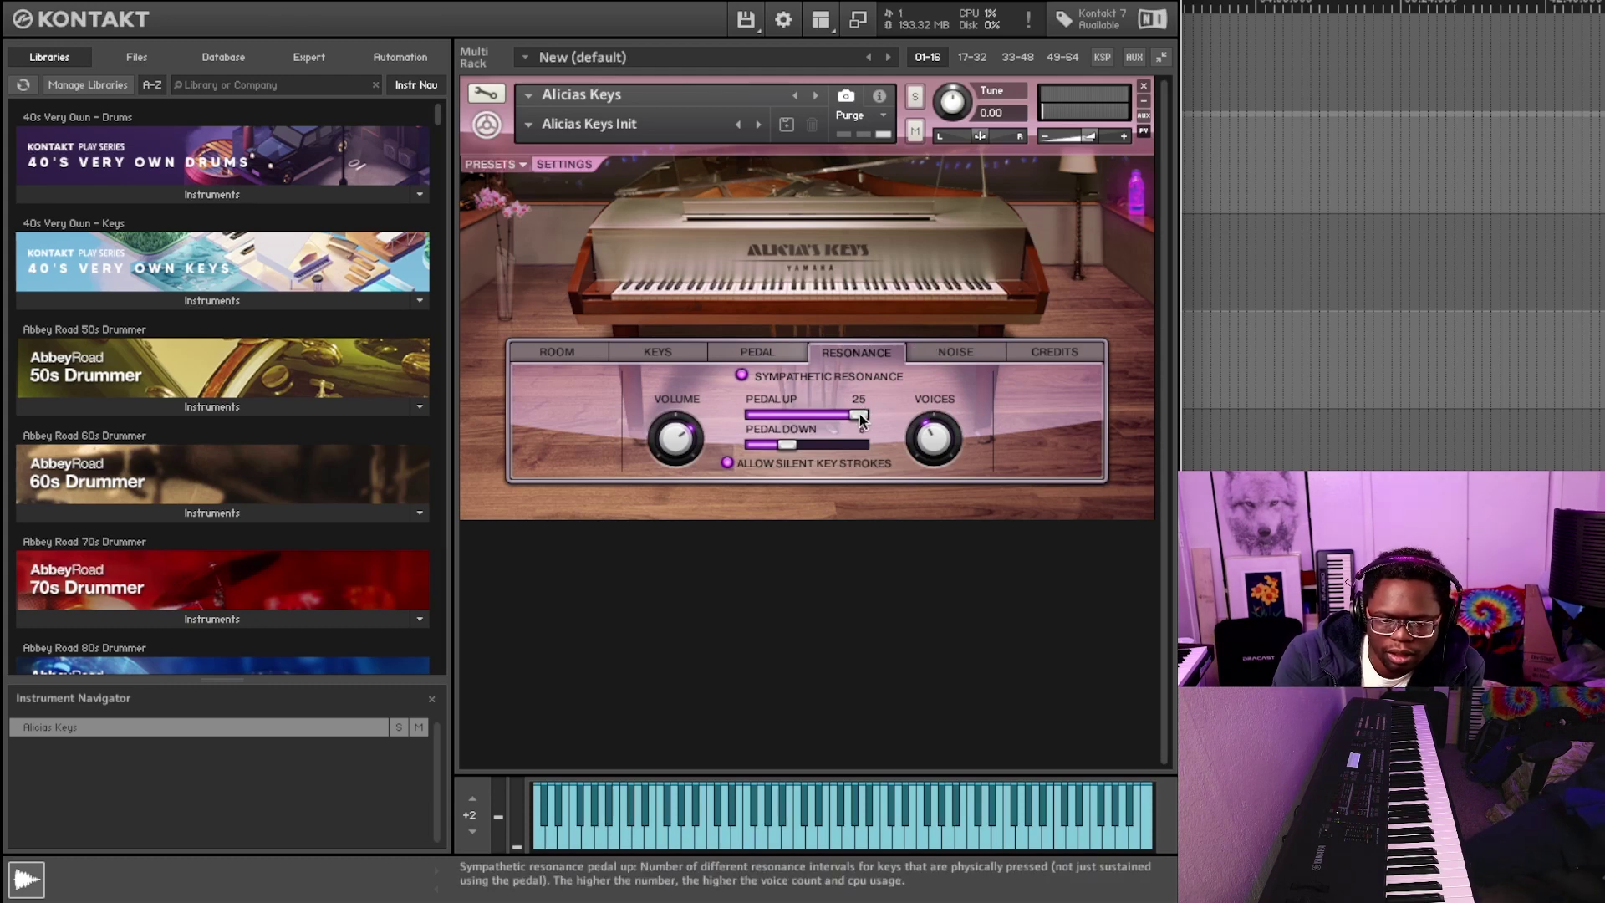
# Keep the pedal-up resonance at 25, try the pedal-down resonance at 25, and lower pedal-down to about 10
pyautogui.moveTo(860, 414); pyautogui.dragTo(916, 407)
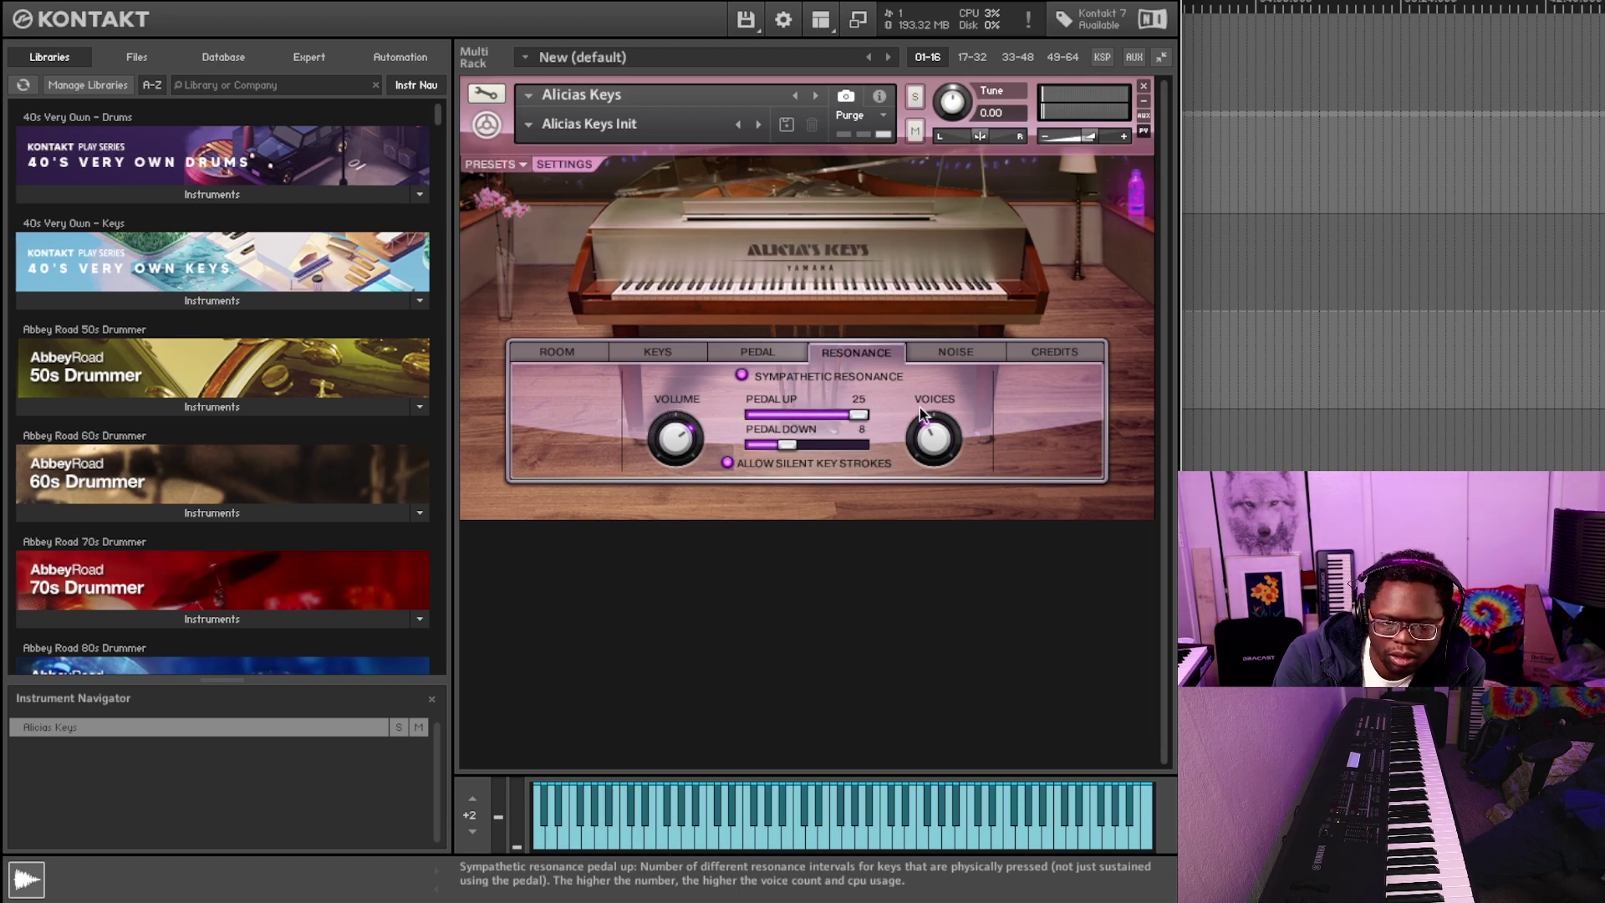
pyautogui.moveTo(793, 446); pyautogui.dragTo(941, 456)
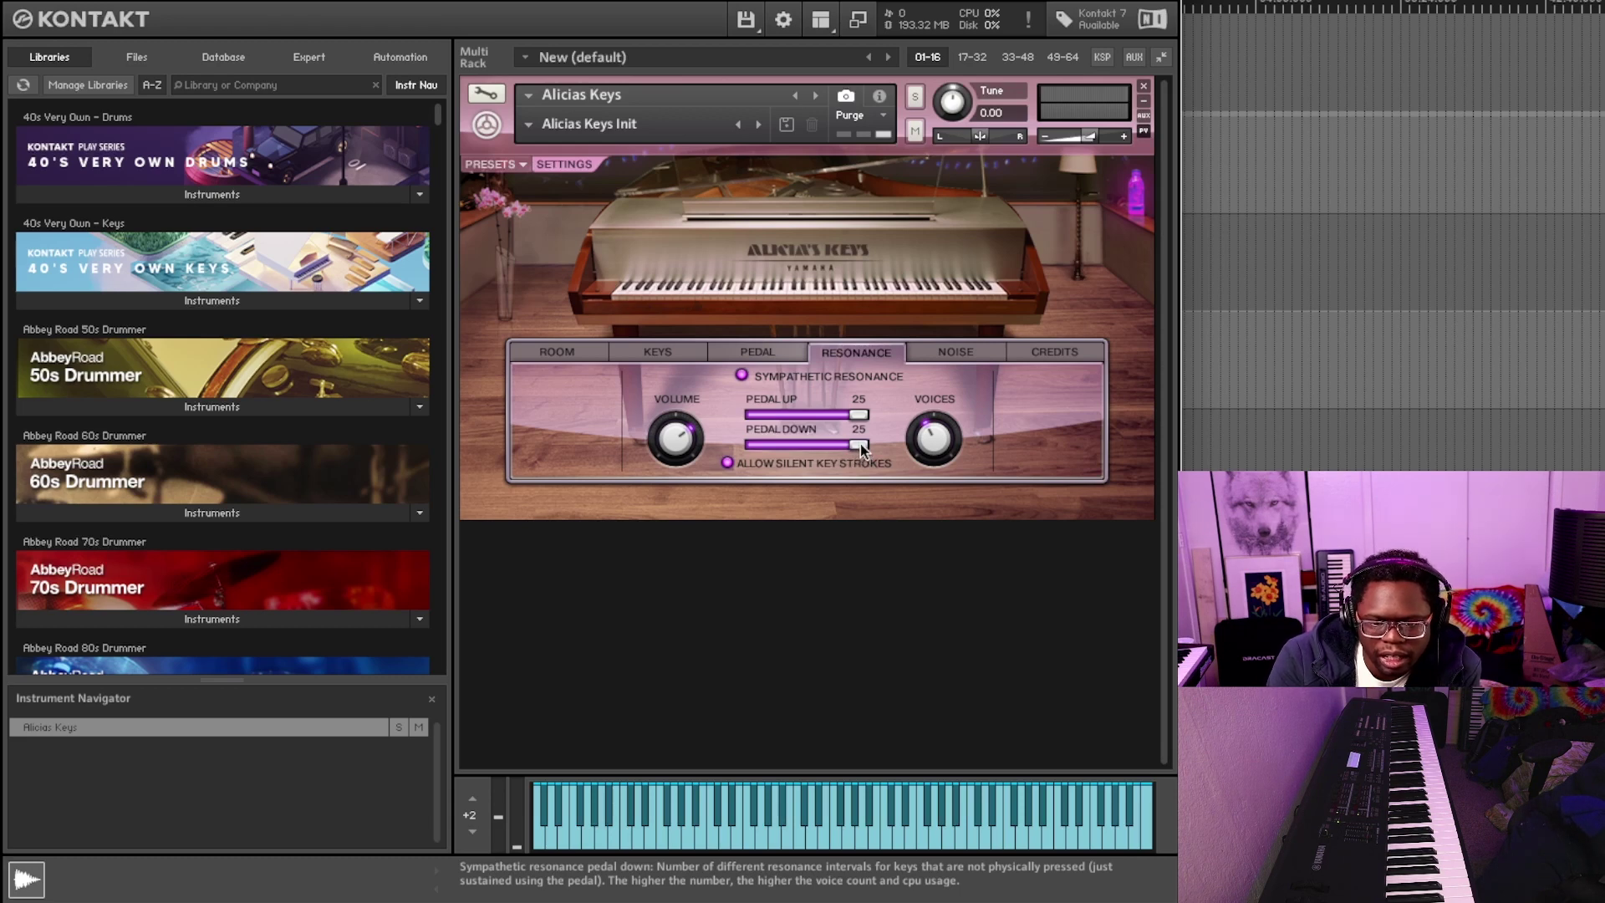
pyautogui.moveTo(860, 444); pyautogui.dragTo(784, 444)
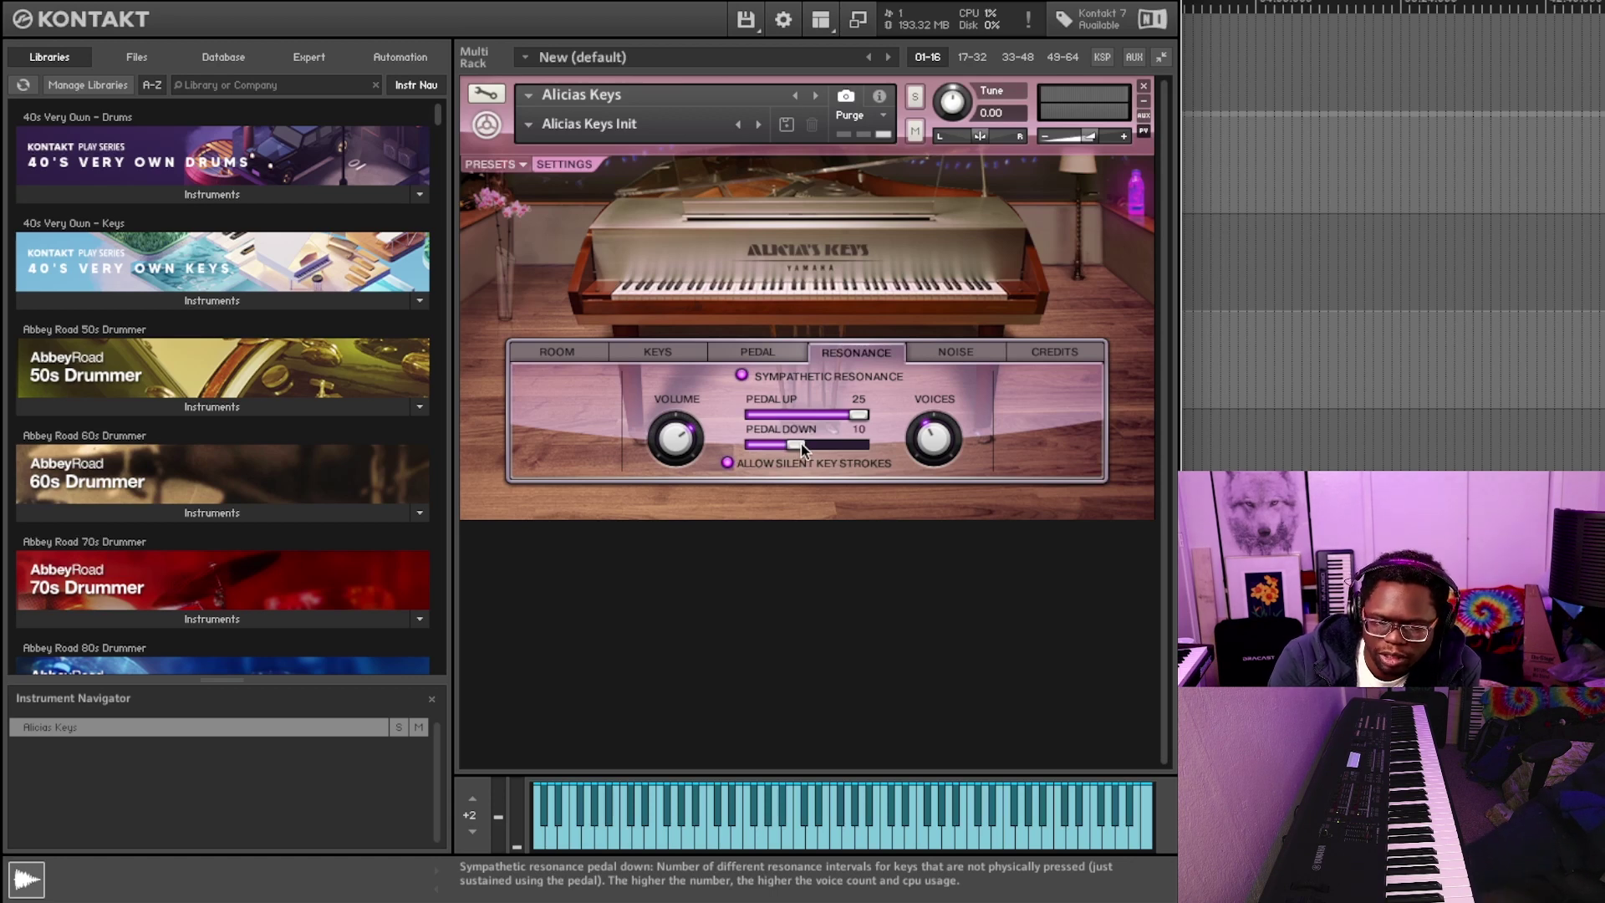
# Raise the pedal-up and pedal-down mechanical key noise to their maximum in the noise settings
pyautogui.click(959, 354)
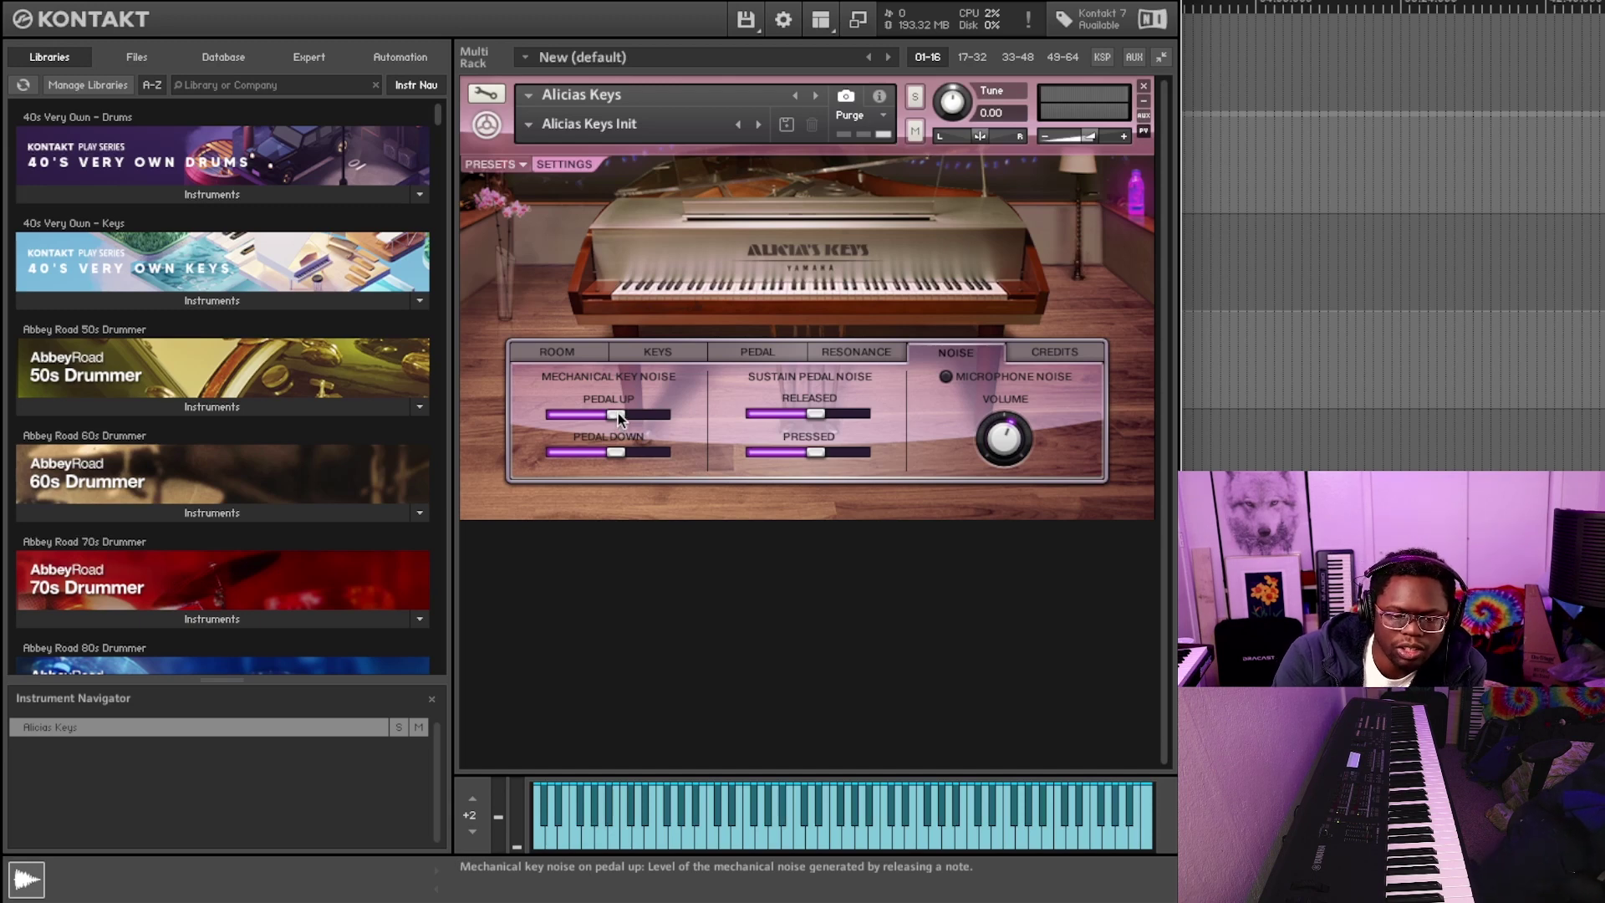
pyautogui.moveTo(618, 413); pyautogui.dragTo(681, 428)
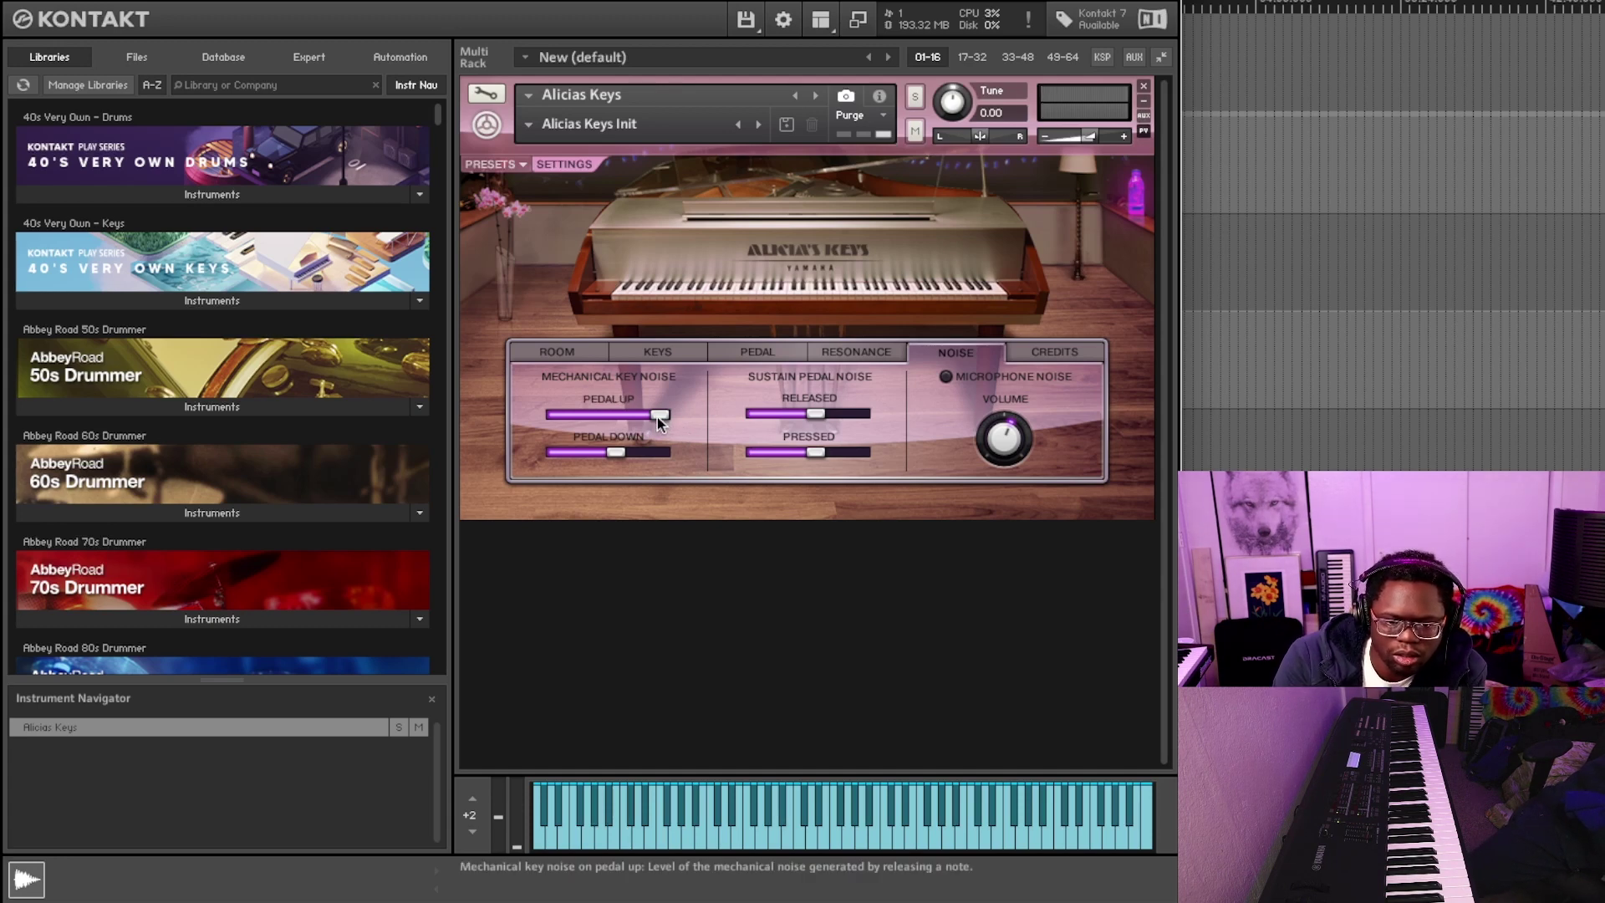
pyautogui.click(622, 454)
pyautogui.moveTo(708, 461); pyautogui.dragTo(708, 461)
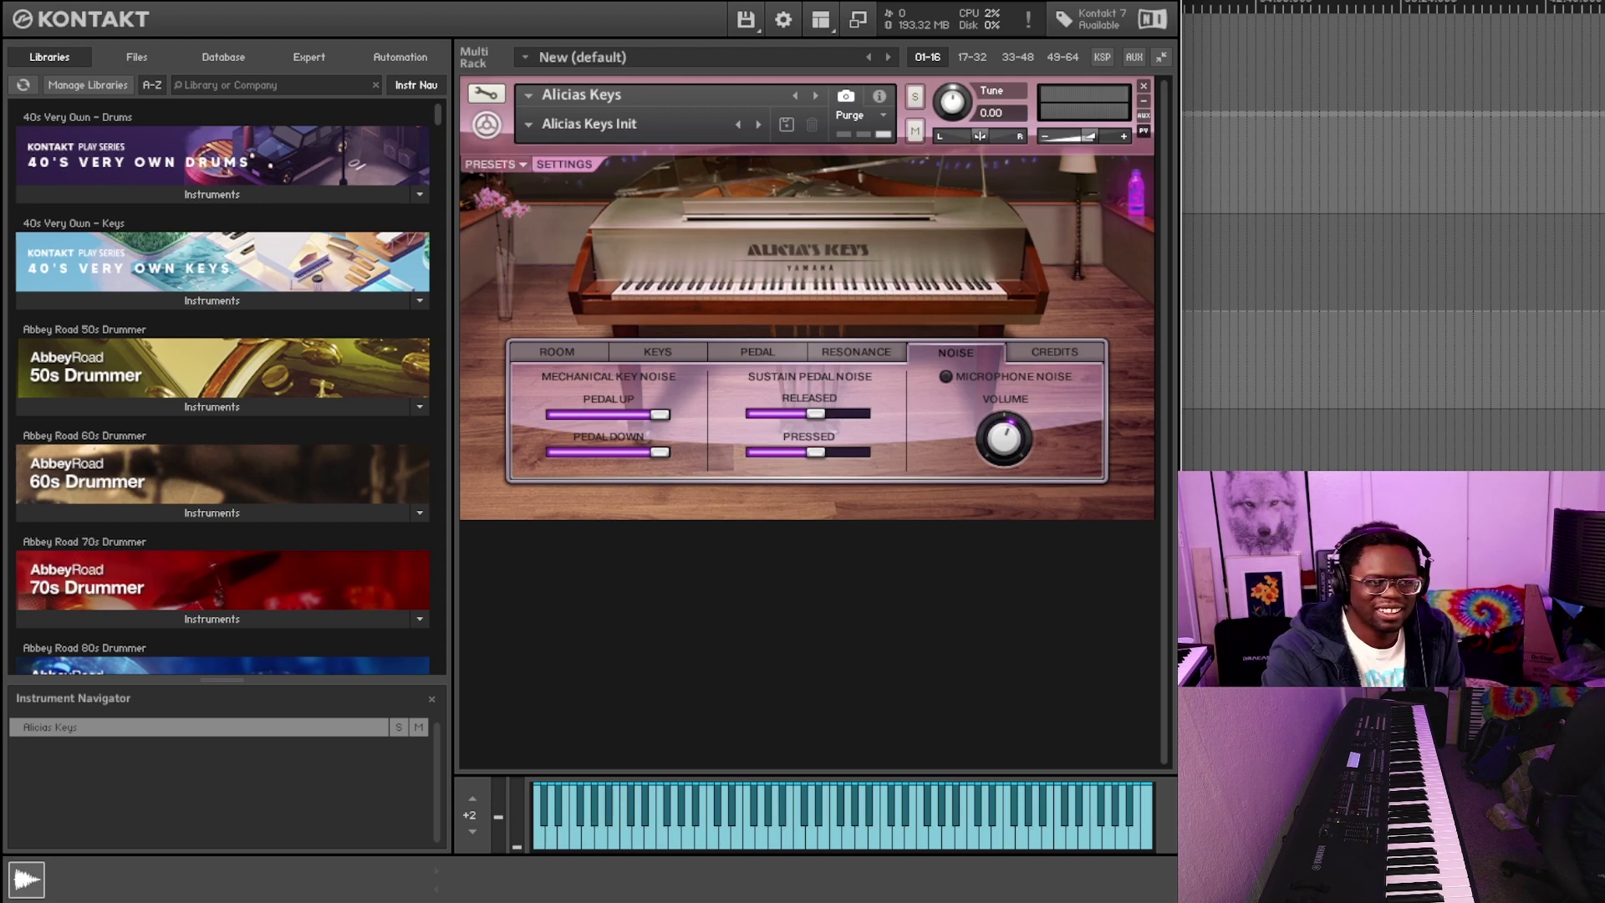
# Switch to REAPER and back to Kontakt, and try lower mechanical key noise levels, with pedal-up at about -13.1 dB
pyautogui.hotkey('alt', 'Tab')
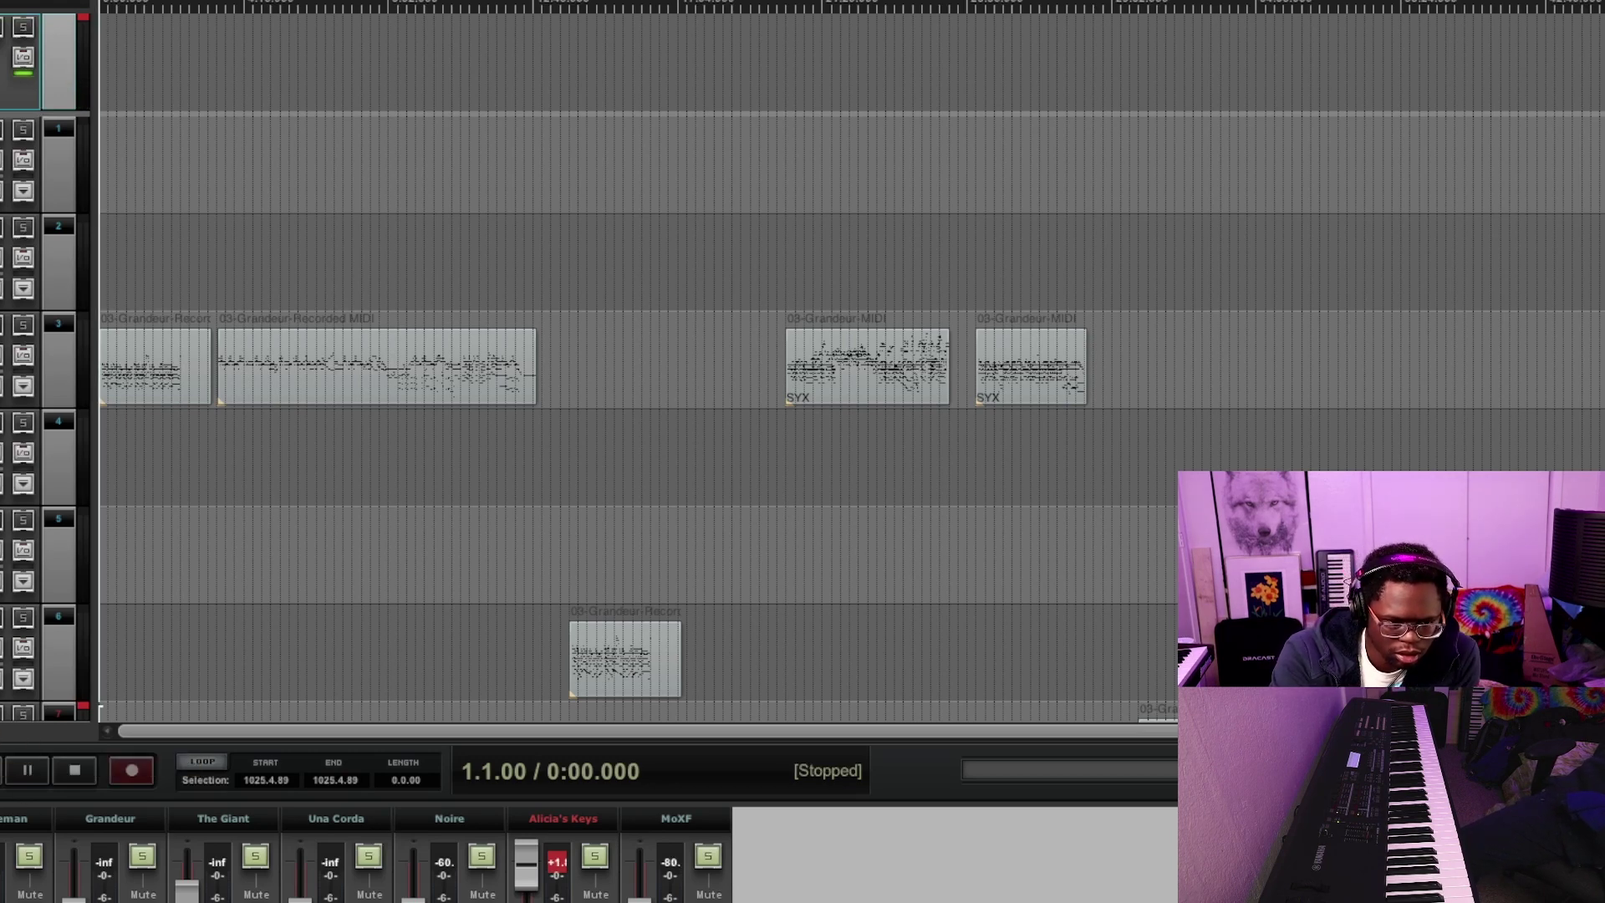
pyautogui.hotkey('alt', 'Tab')
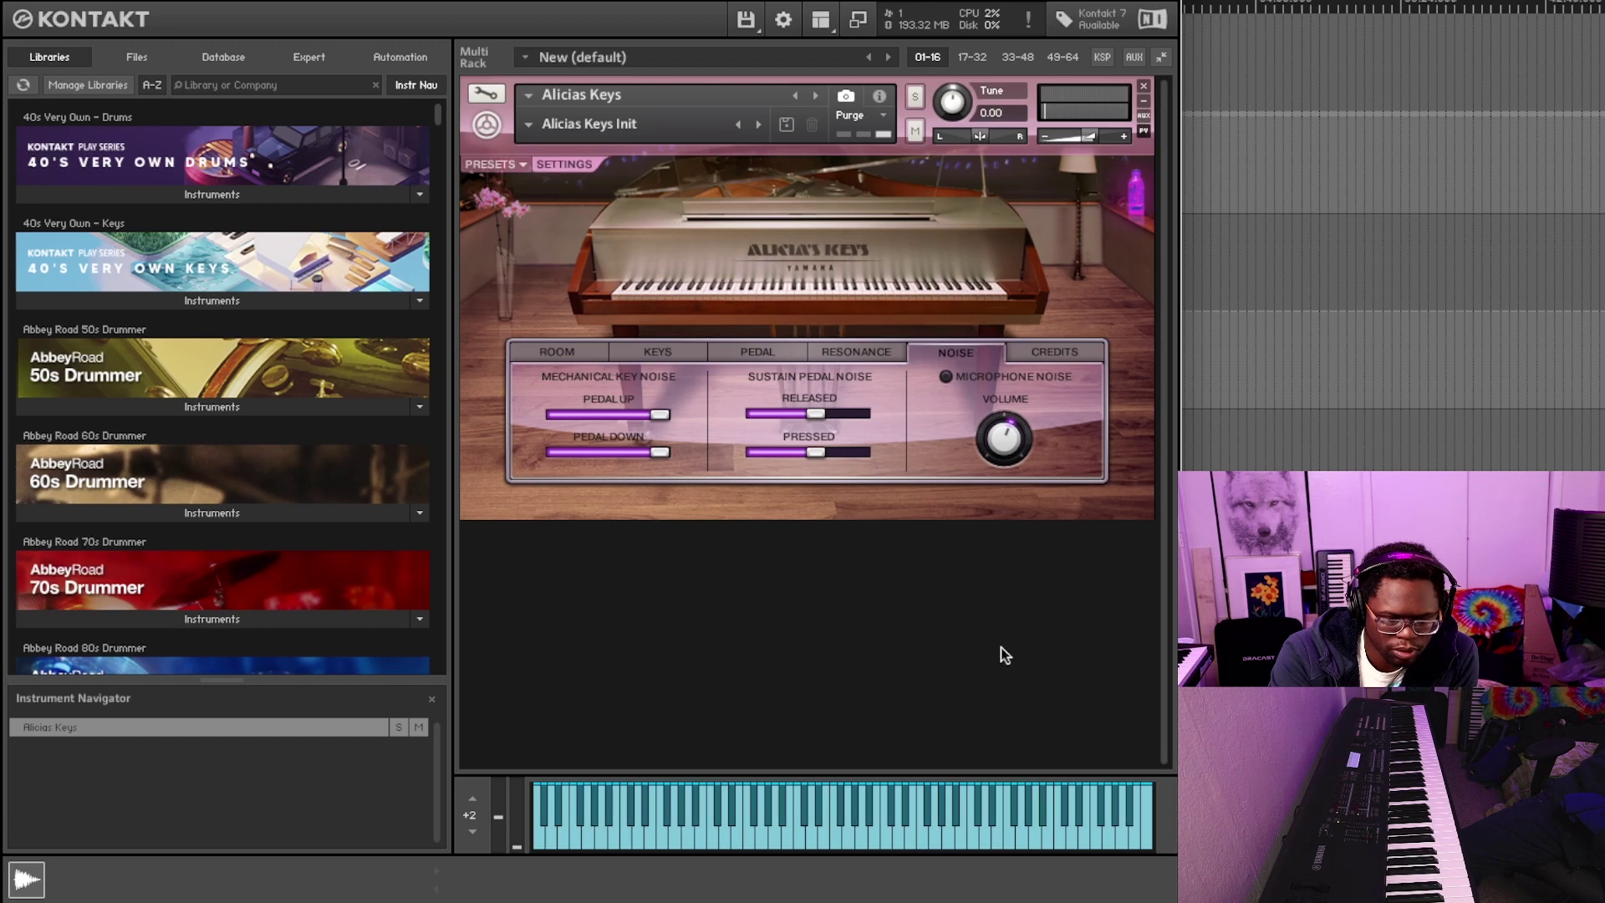
pyautogui.moveTo(655, 454); pyautogui.dragTo(590, 455)
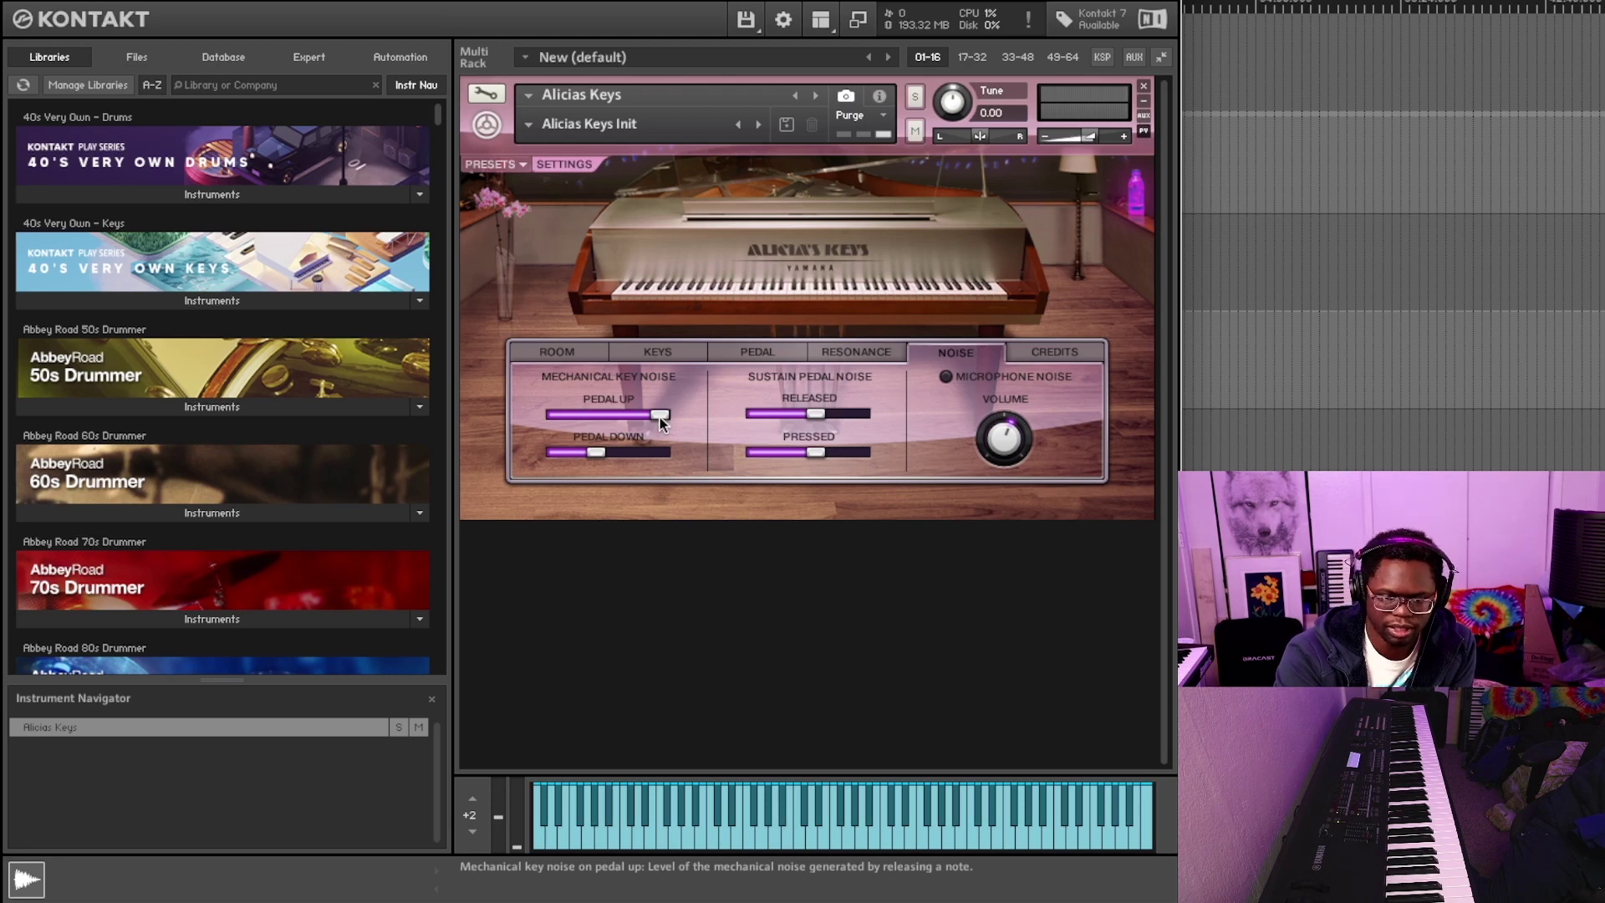
pyautogui.moveTo(661, 416); pyautogui.dragTo(598, 409)
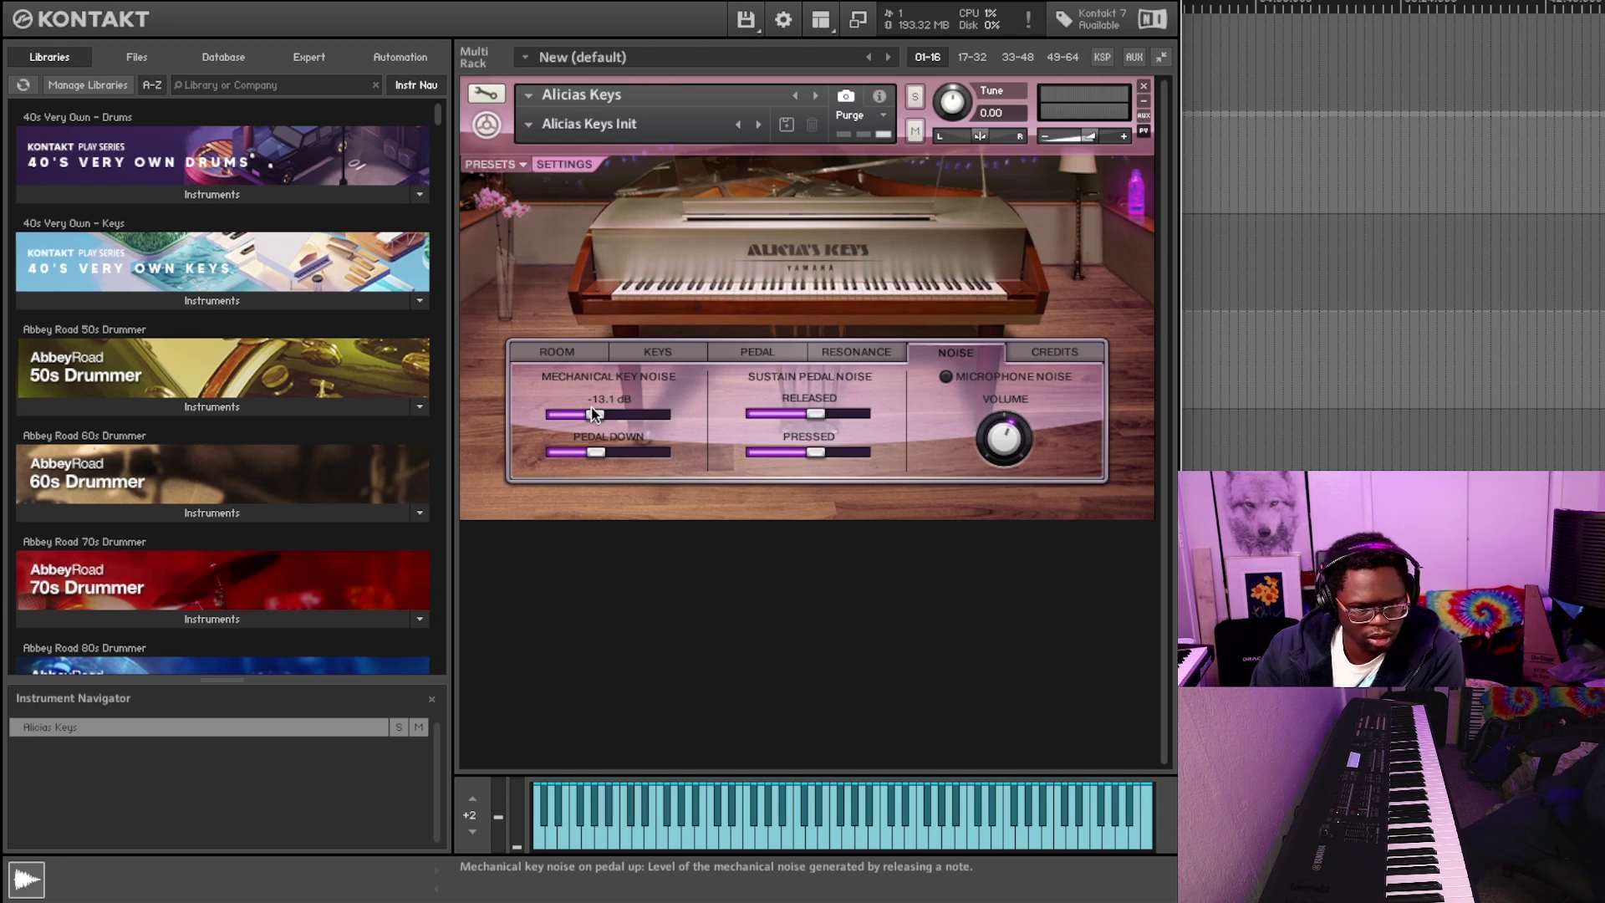
# Return the pedal-up key noise to maximum, and compare the pedal-down key noise at its minimum and at 12.0 dB
pyautogui.click(658, 415)
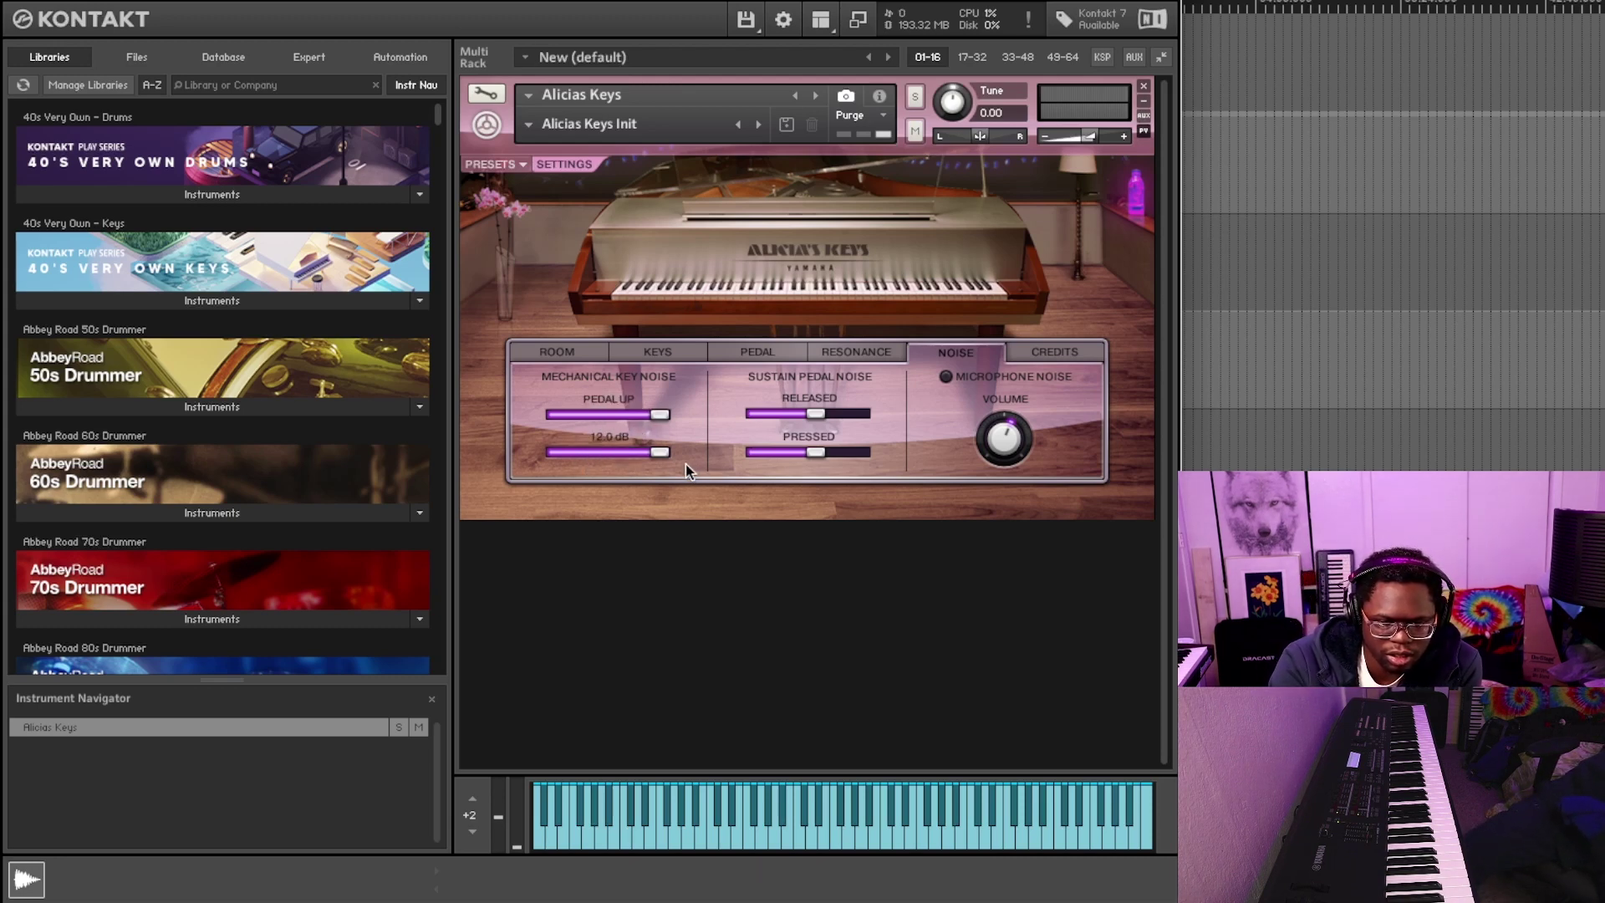
pyautogui.click(661, 452)
pyautogui.moveTo(661, 452); pyautogui.dragTo(458, 446)
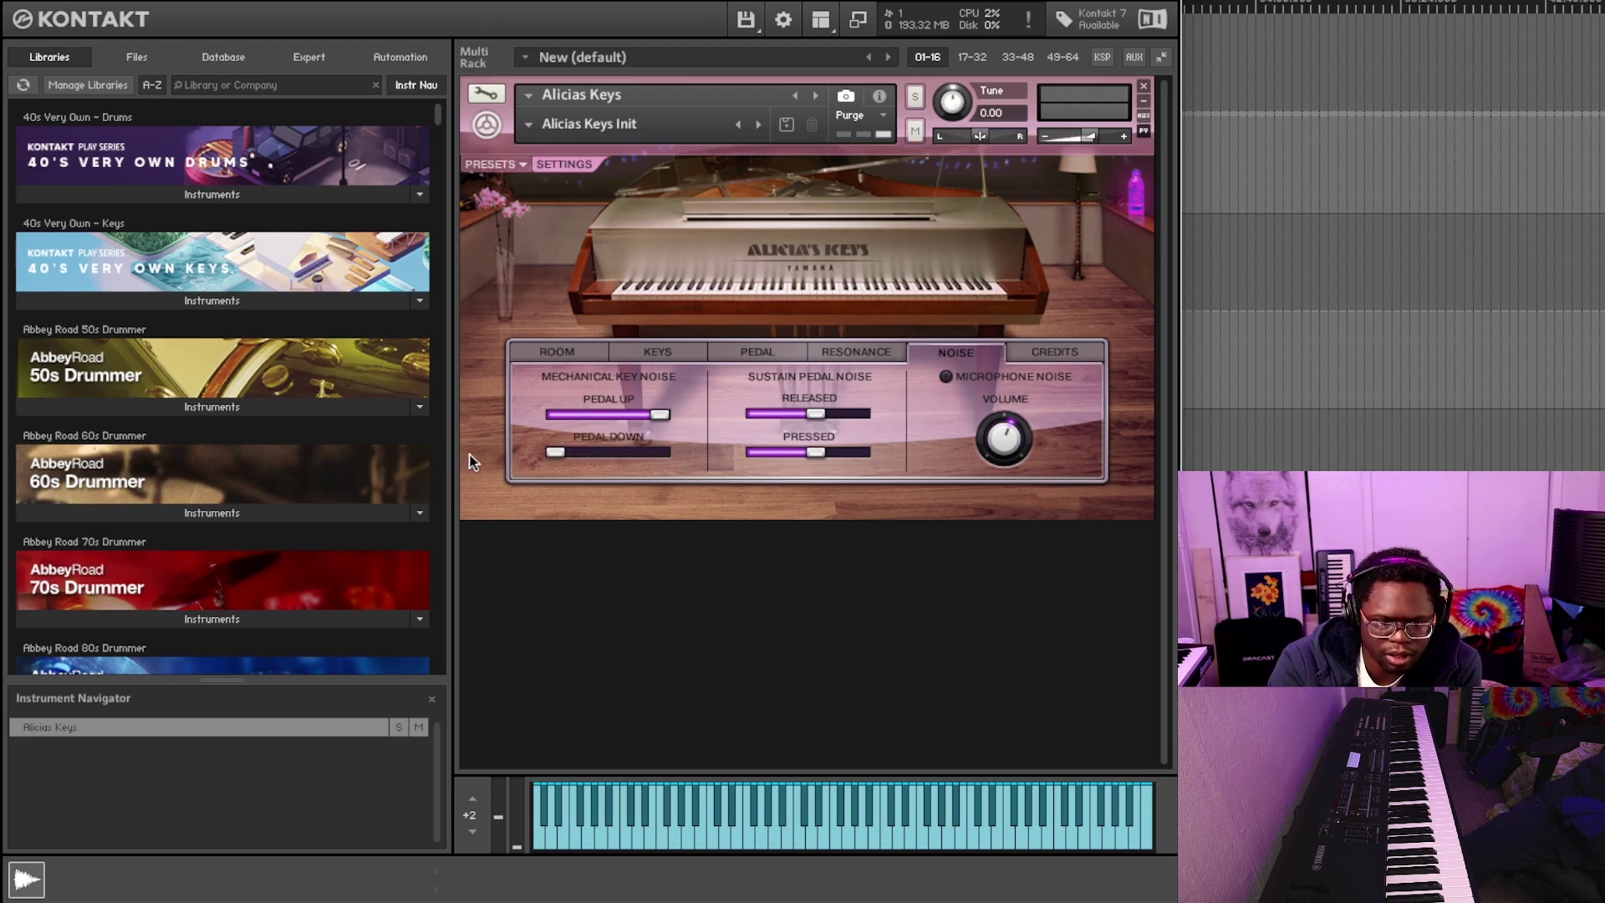
pyautogui.moveTo(559, 455); pyautogui.dragTo(716, 457)
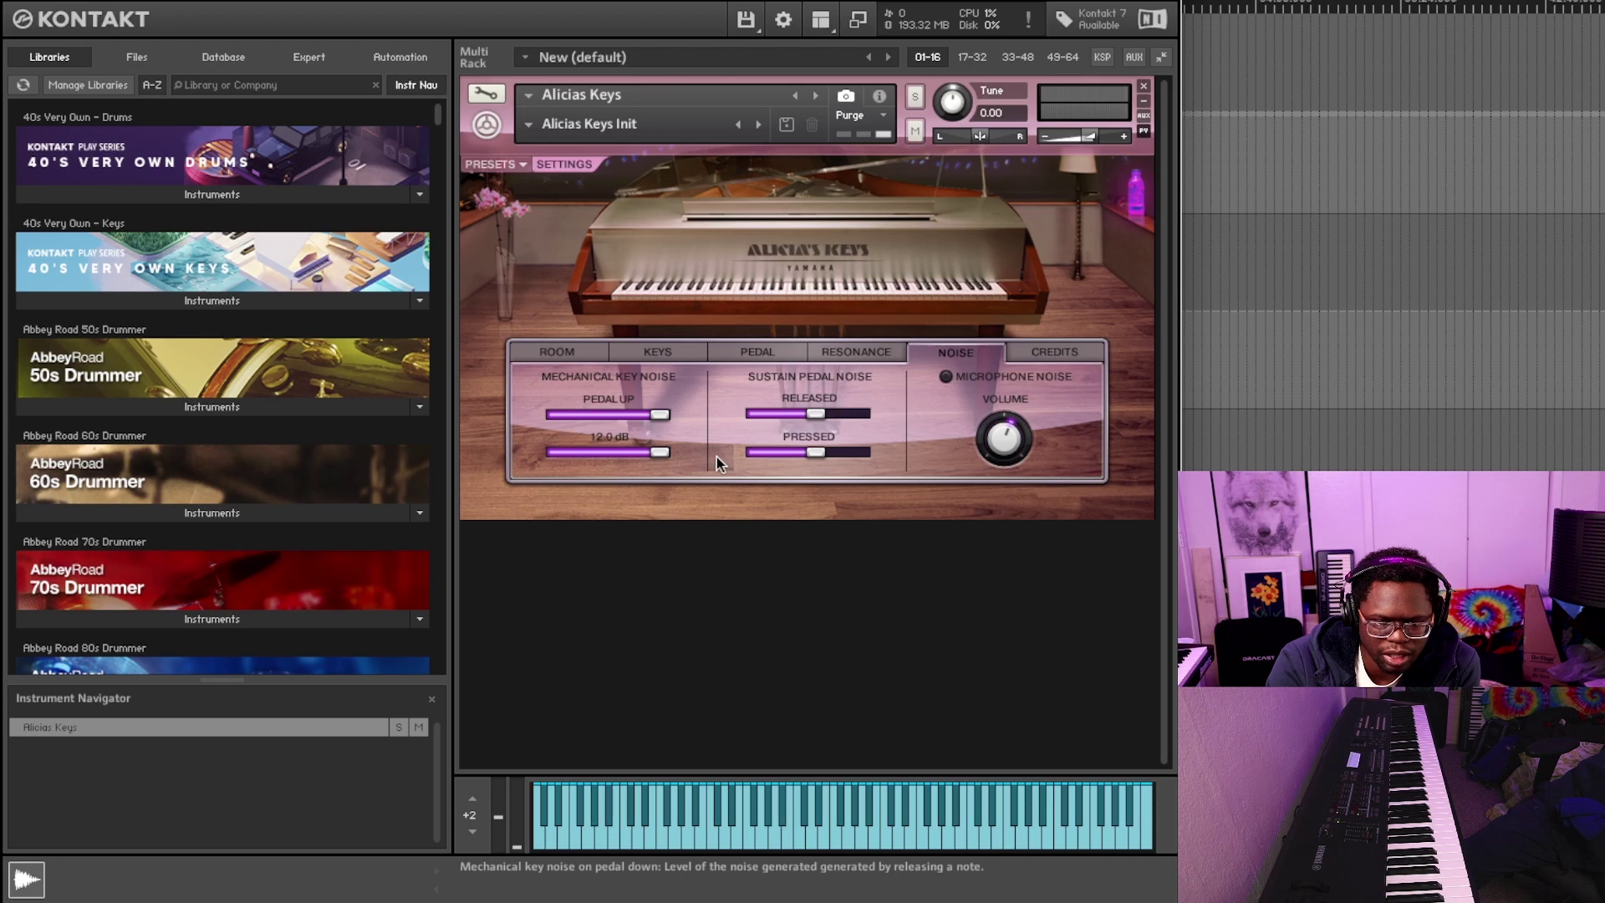
# Compare the pedal-up and pedal-down mechanical key noise at their minimum, returning each to its maximum of 12.0 dB
pyautogui.moveTo(651, 410); pyautogui.dragTo(448, 414)
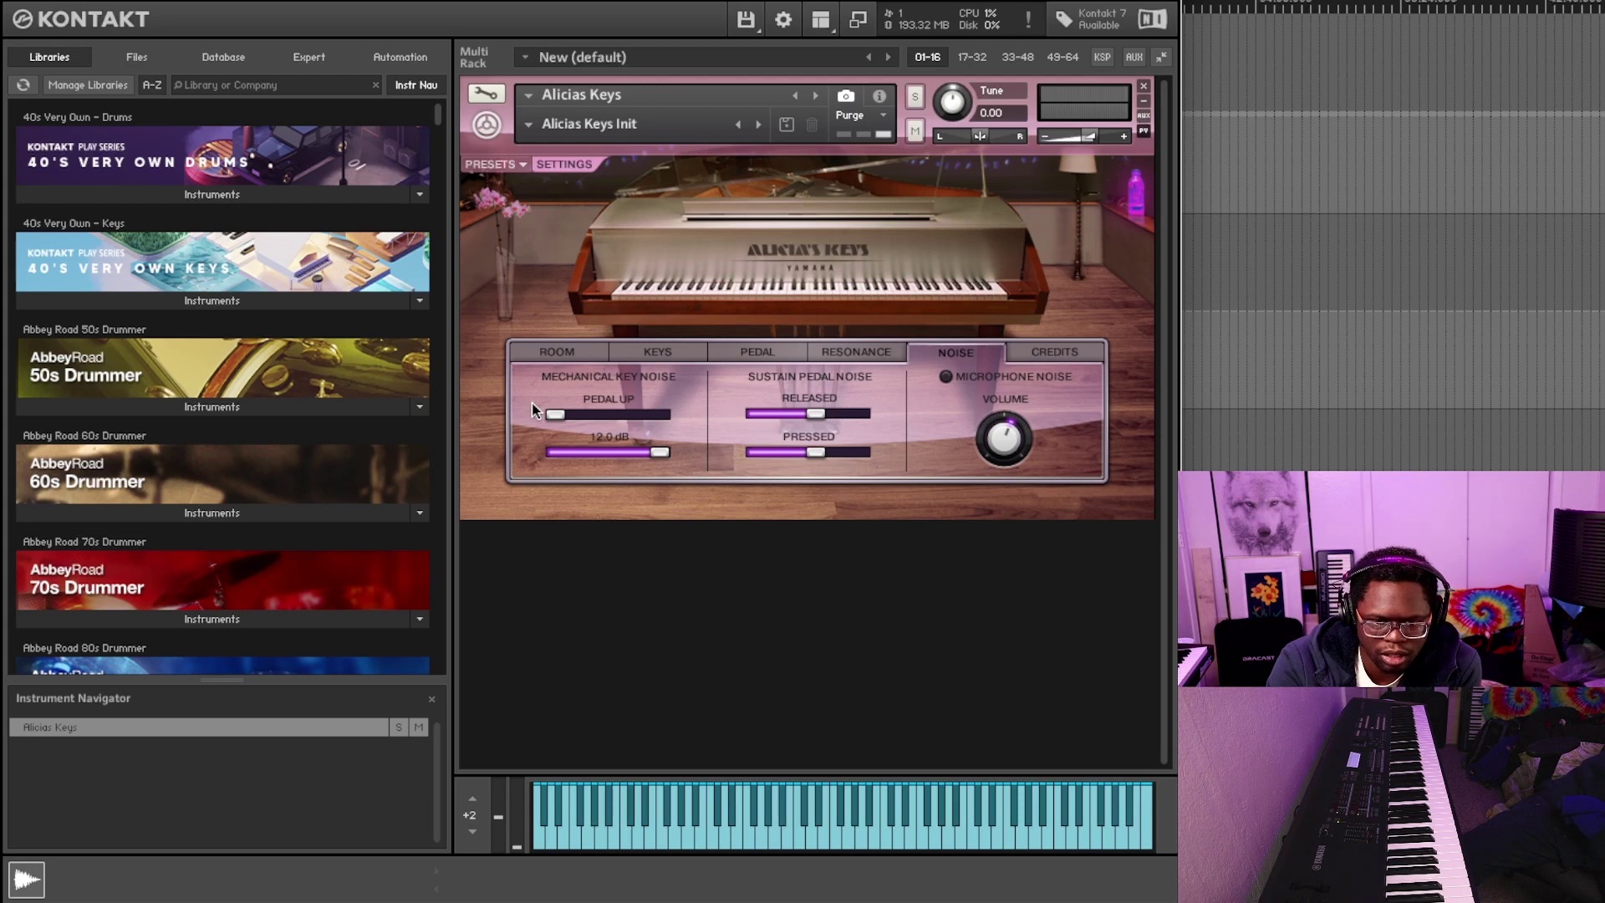
pyautogui.moveTo(554, 410); pyautogui.dragTo(750, 437)
pyautogui.moveTo(623, 451); pyautogui.dragTo(513, 460)
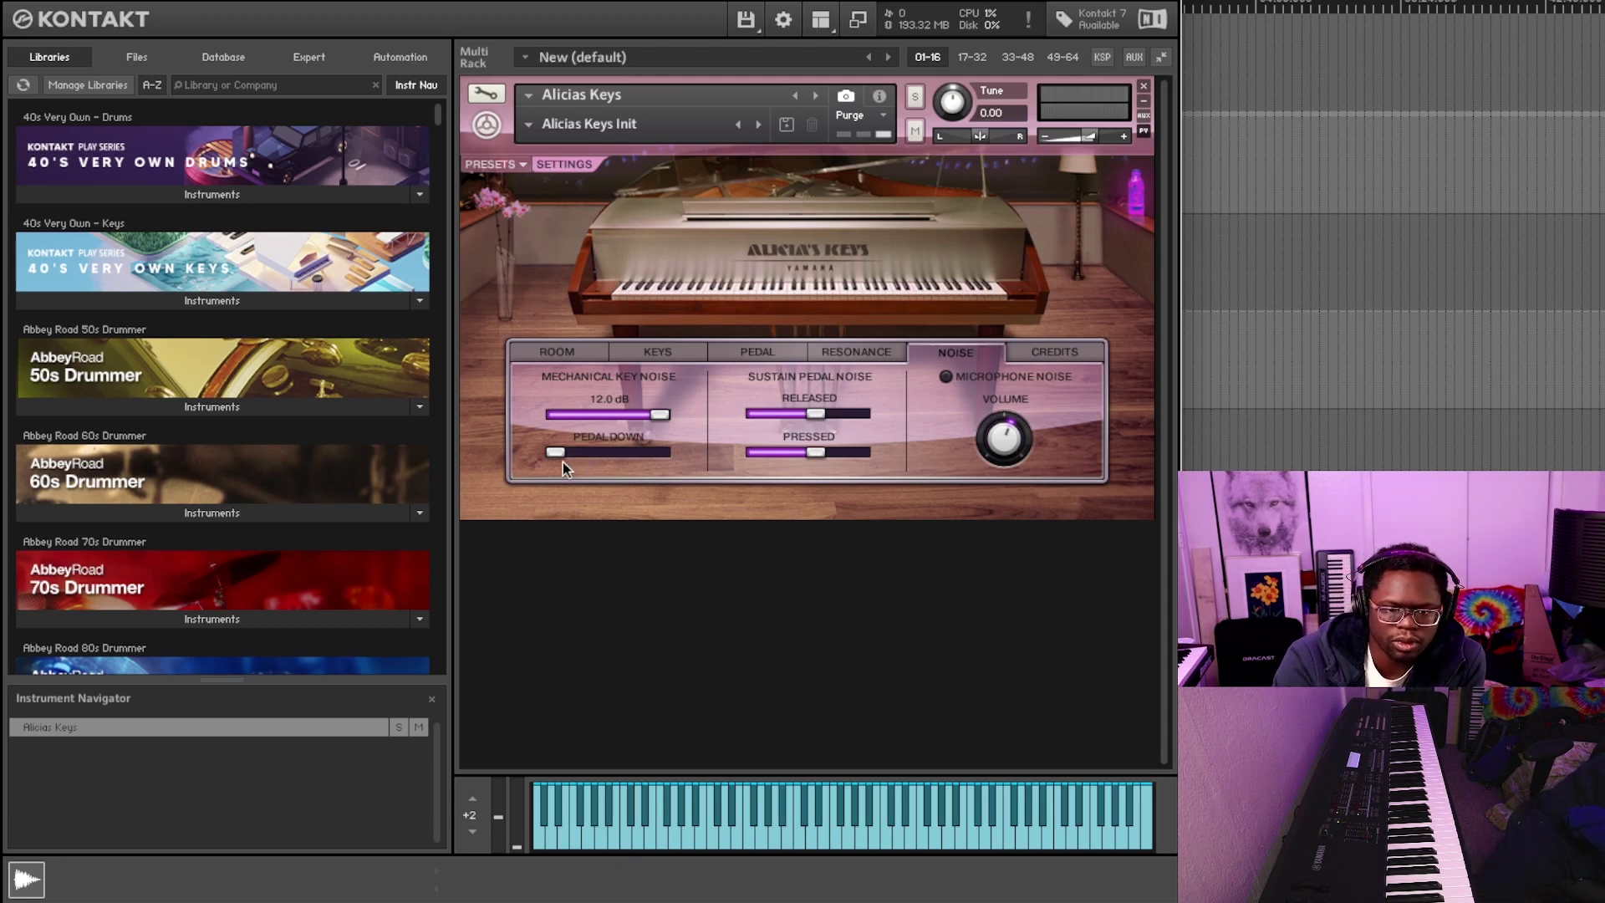
pyautogui.moveTo(563, 453); pyautogui.dragTo(674, 440)
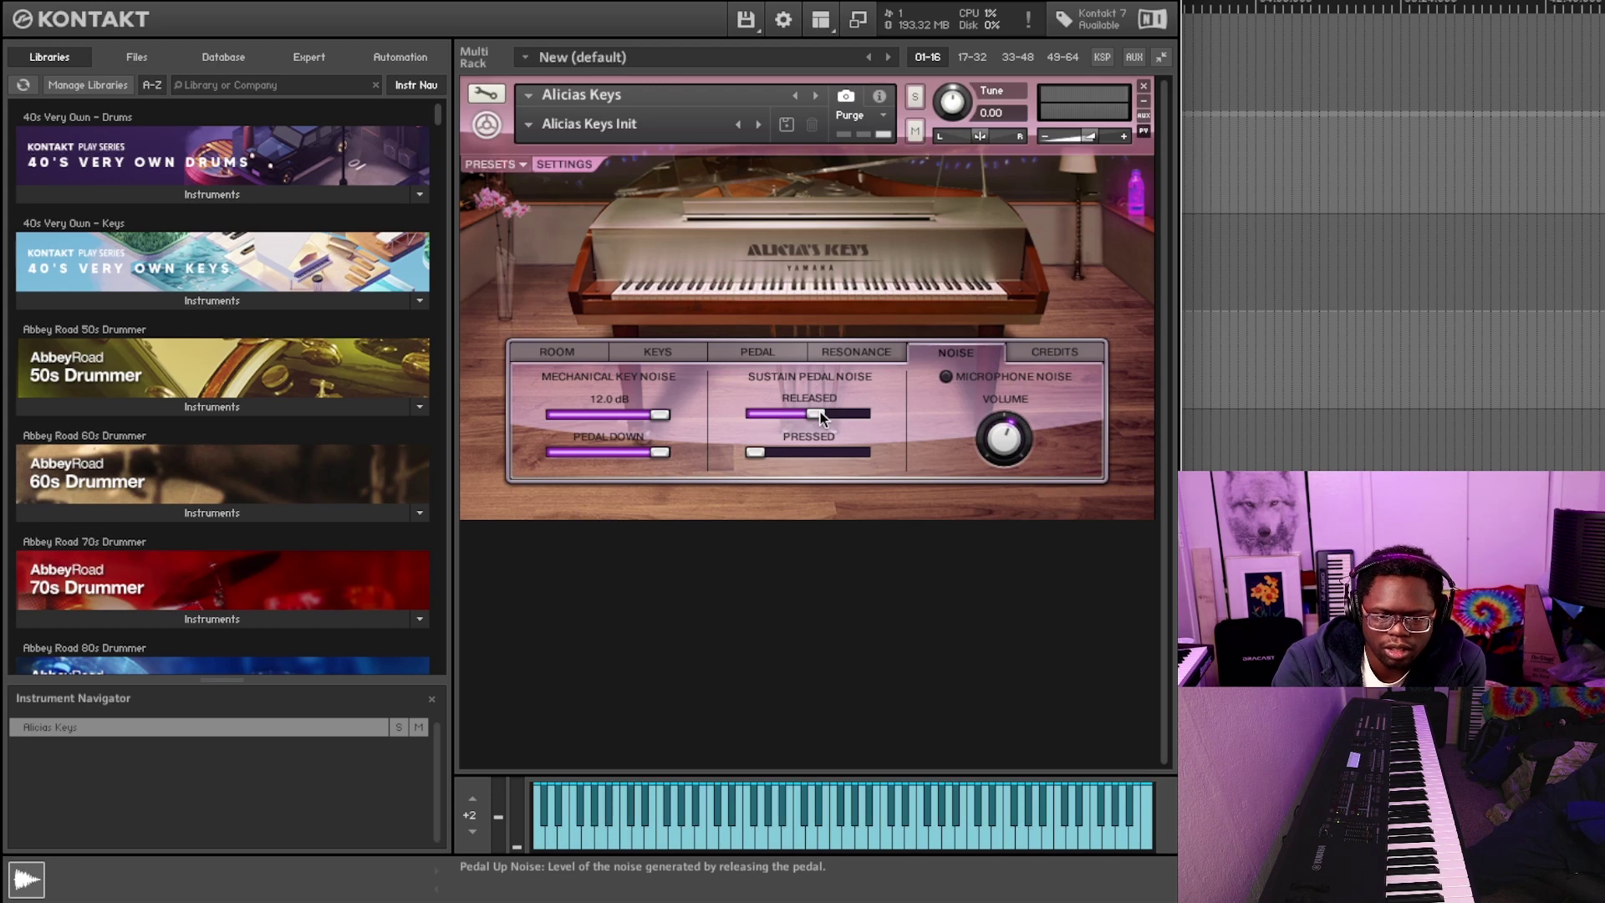
# Compare the released and pressed sustain pedal noise at minimum and maximum, leaving both at maximum
pyautogui.moveTo(822, 418); pyautogui.dragTo(934, 421)
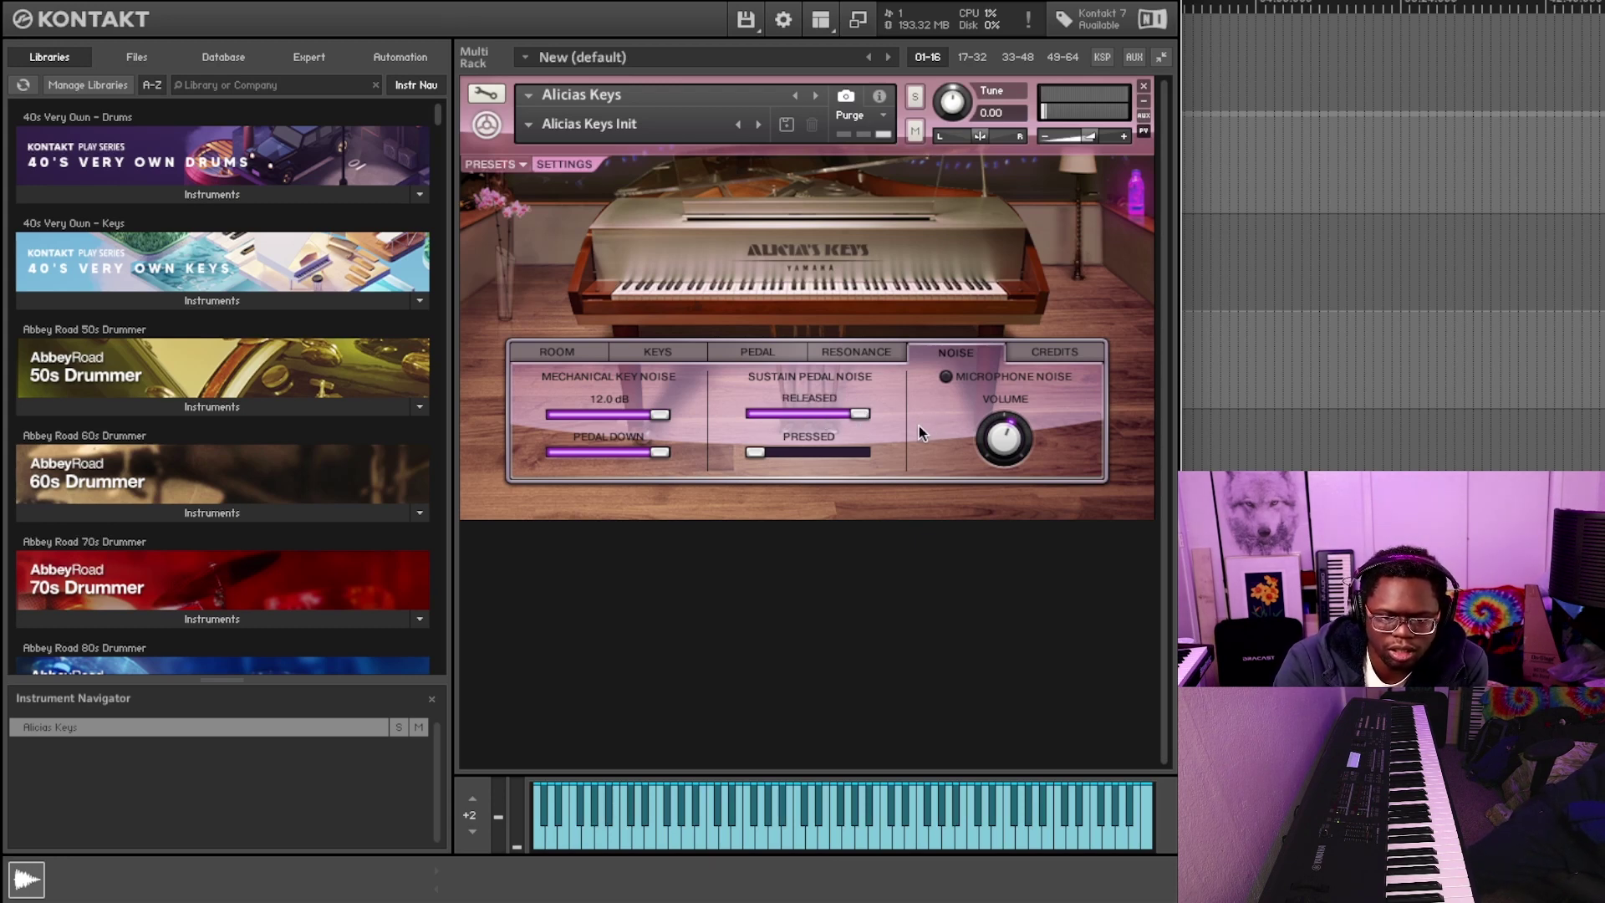
pyautogui.moveTo(761, 453); pyautogui.dragTo(930, 463)
pyautogui.moveTo(861, 414); pyautogui.dragTo(735, 418)
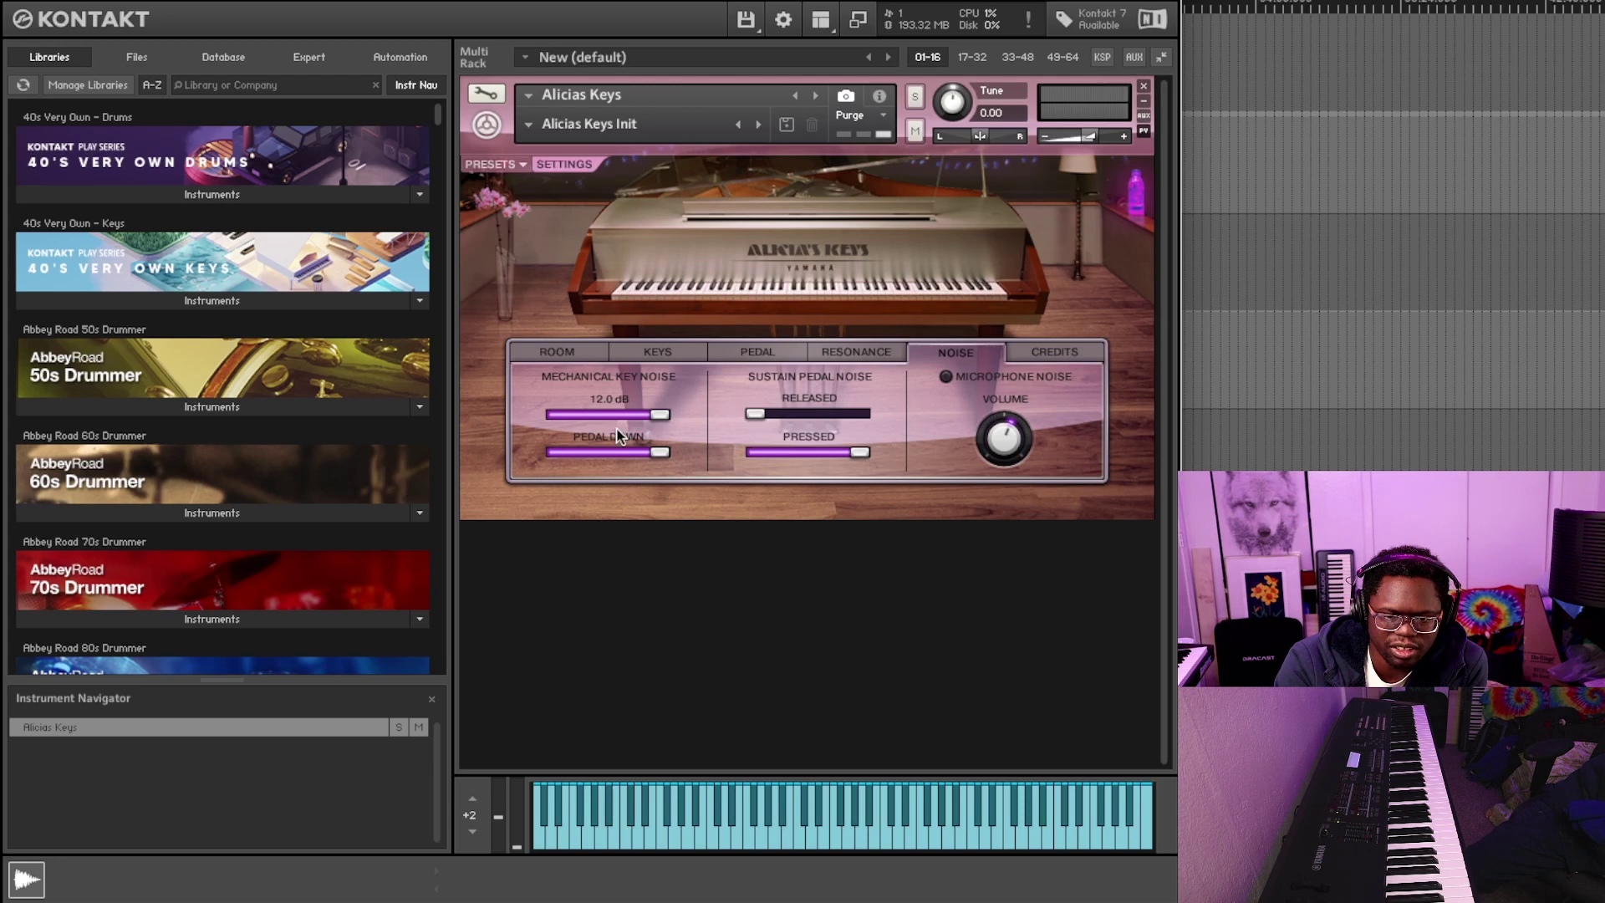
pyautogui.moveTo(834, 418); pyautogui.dragTo(916, 425)
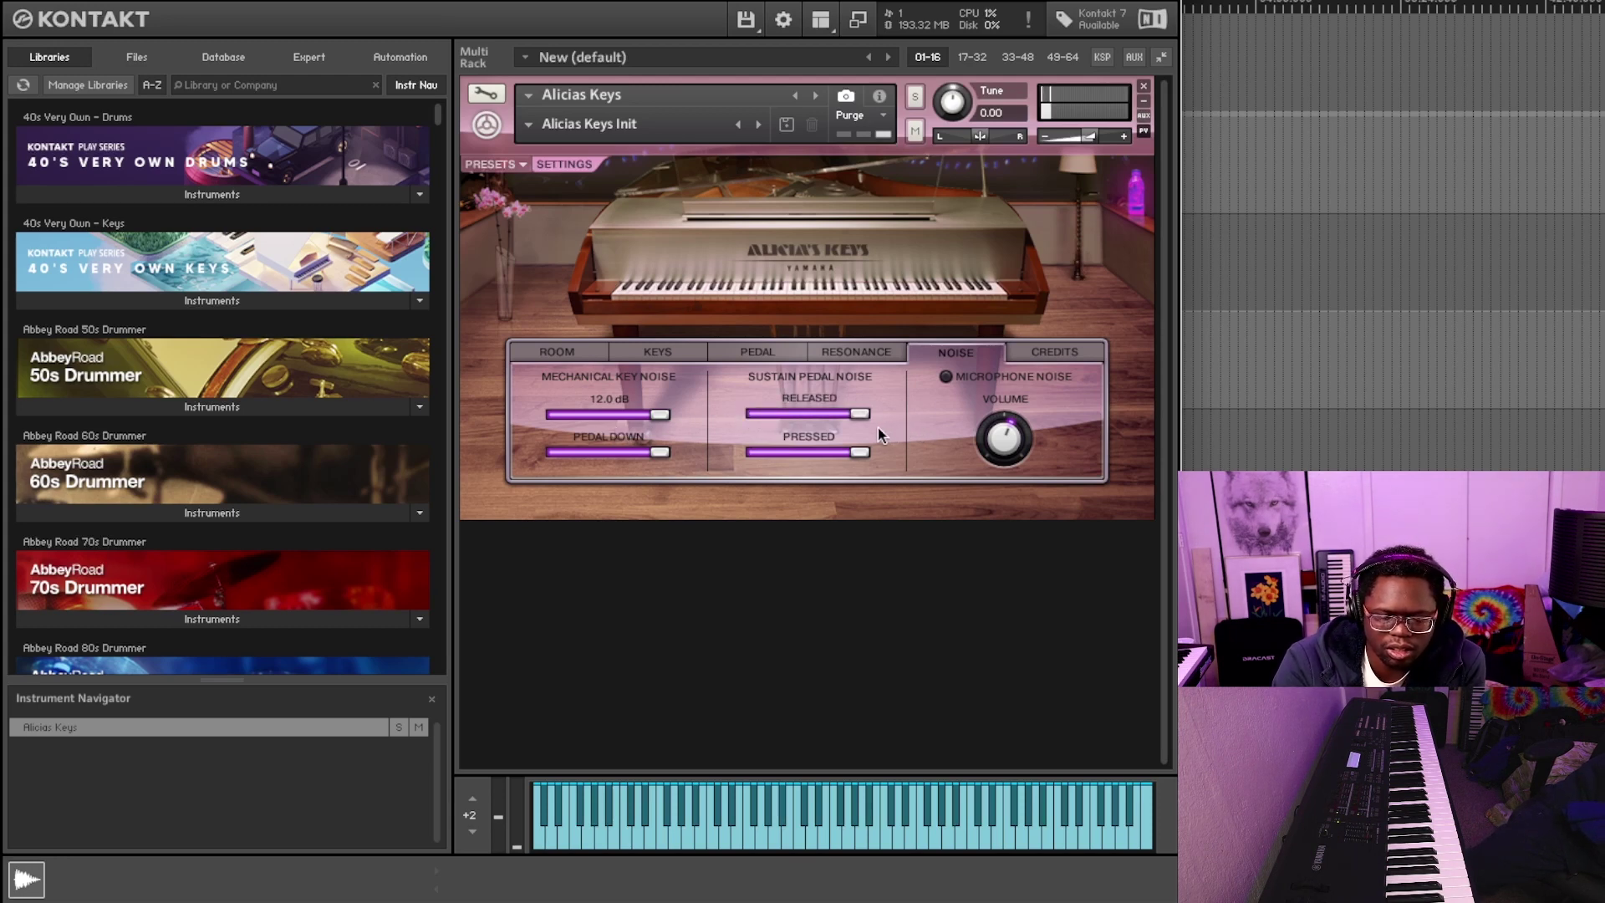
# Lower both mechanical key noise levels to about -4.5 dB and both sustain pedal noise levels to about -0.4 dB
pyautogui.moveTo(657, 413); pyautogui.dragTo(625, 444)
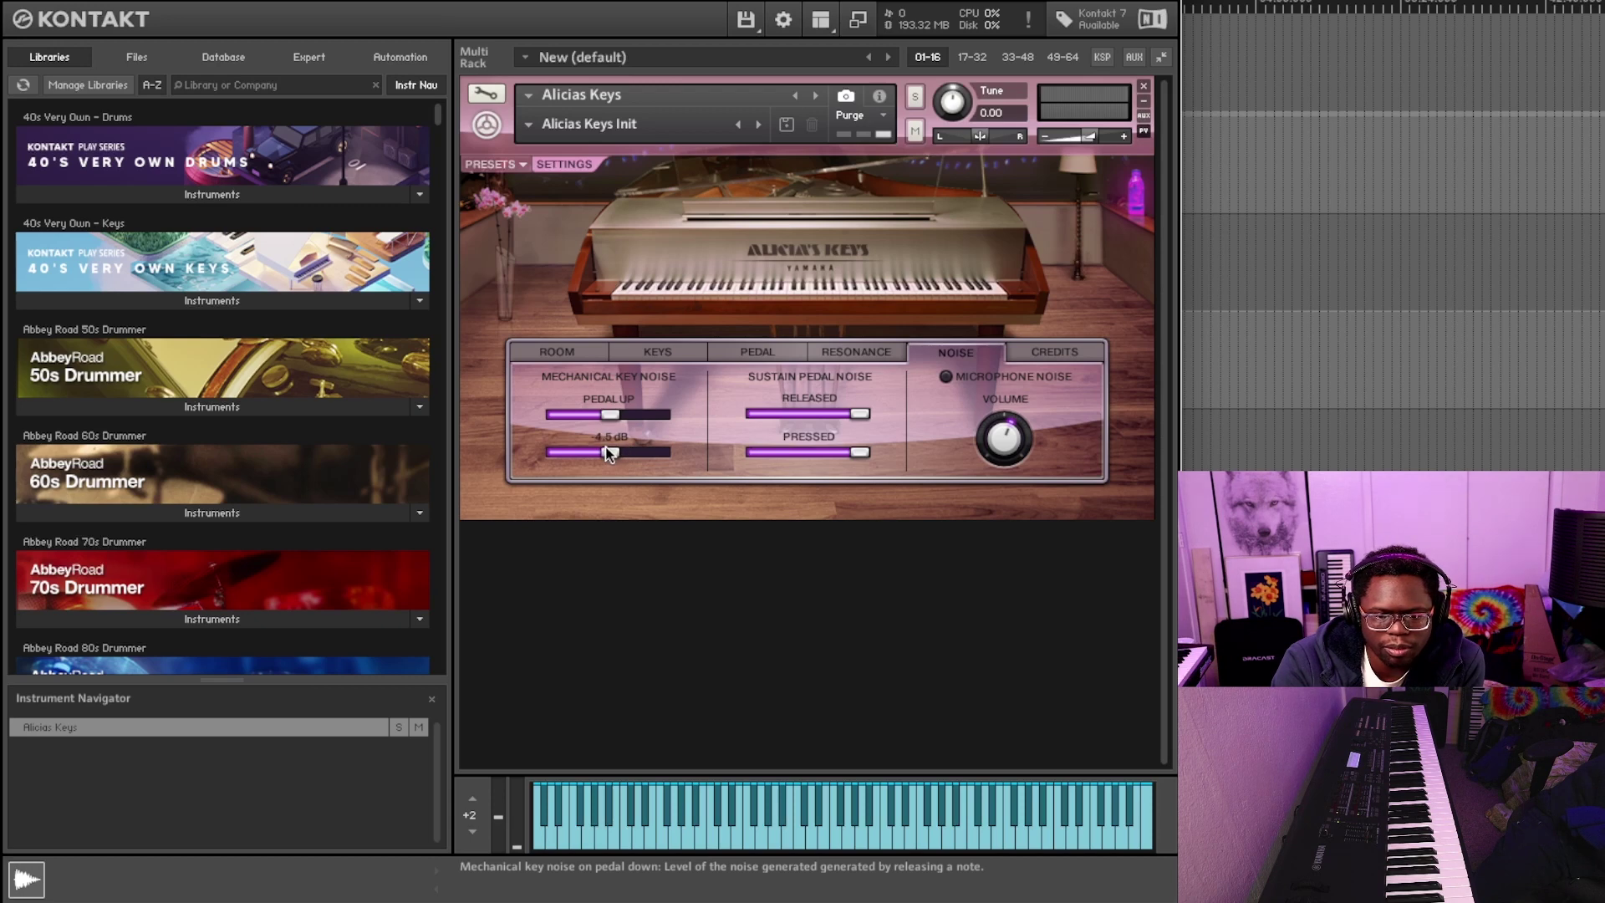
pyautogui.moveTo(851, 411); pyautogui.dragTo(833, 426)
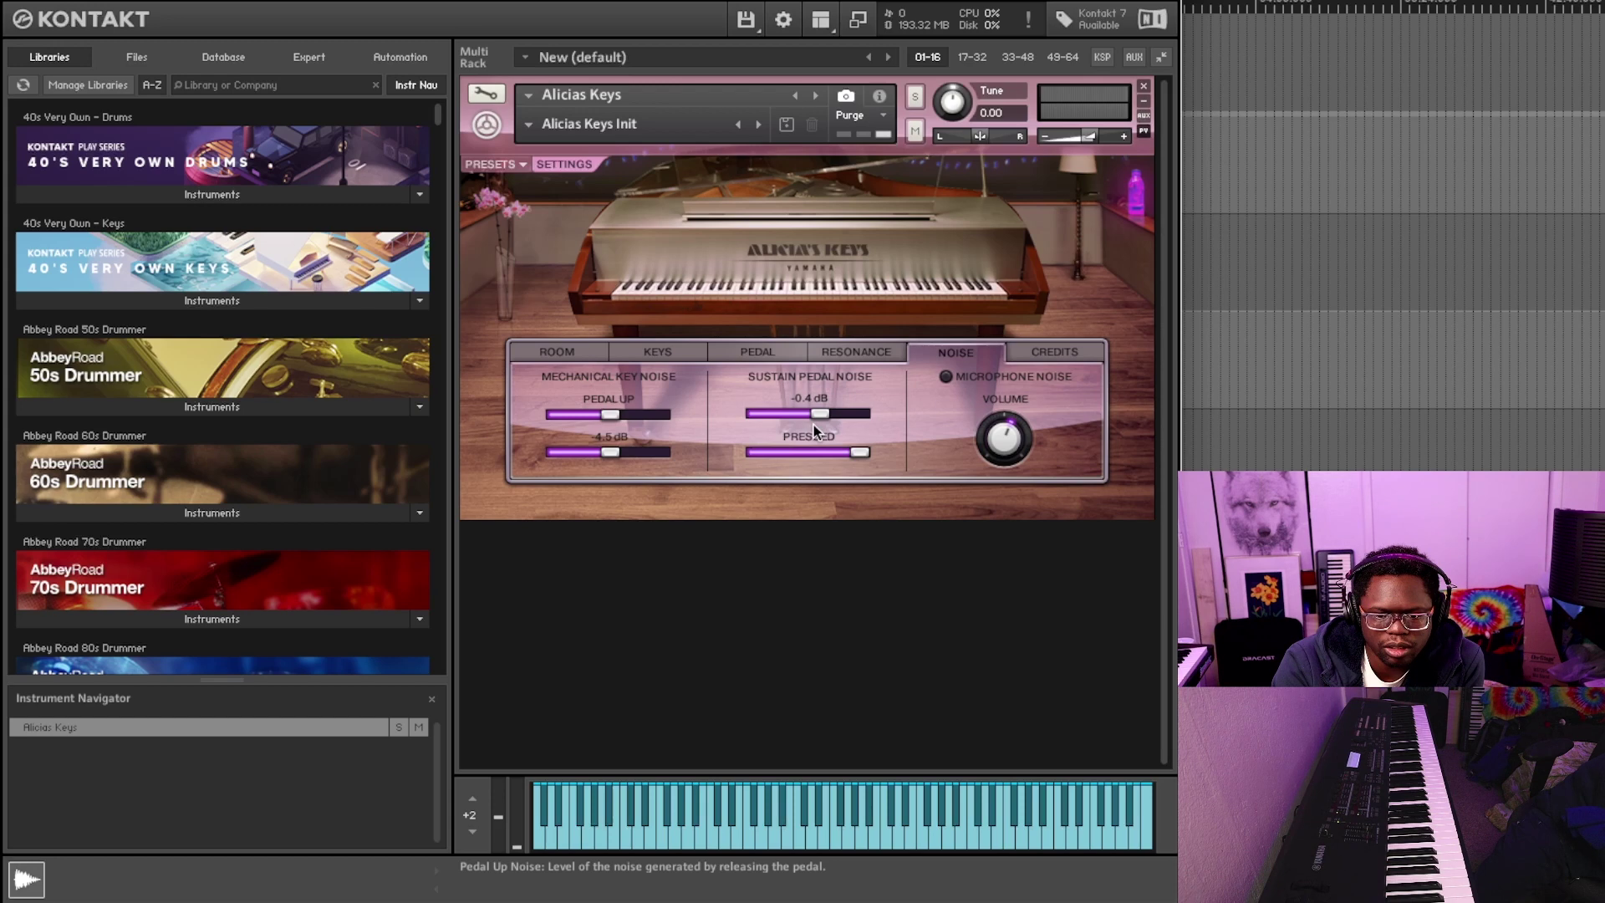
pyautogui.moveTo(857, 451); pyautogui.dragTo(840, 451)
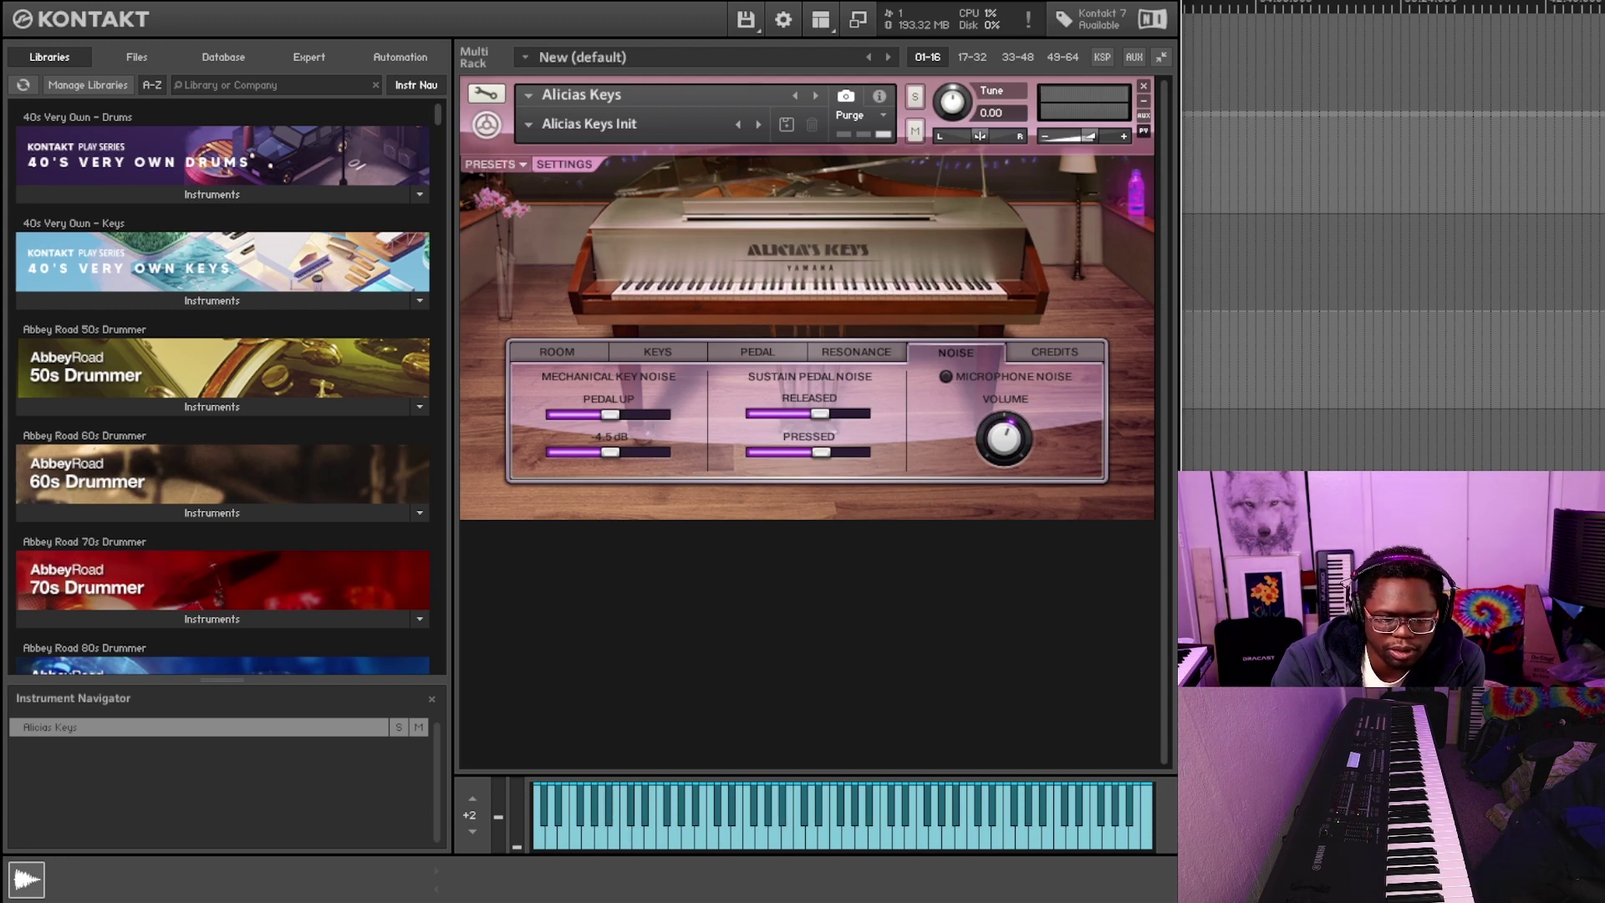
# Switch to REAPER and back to Kontakt, and try the microphone noise at 12.0 dB before switching it off
pyautogui.press('Escape')
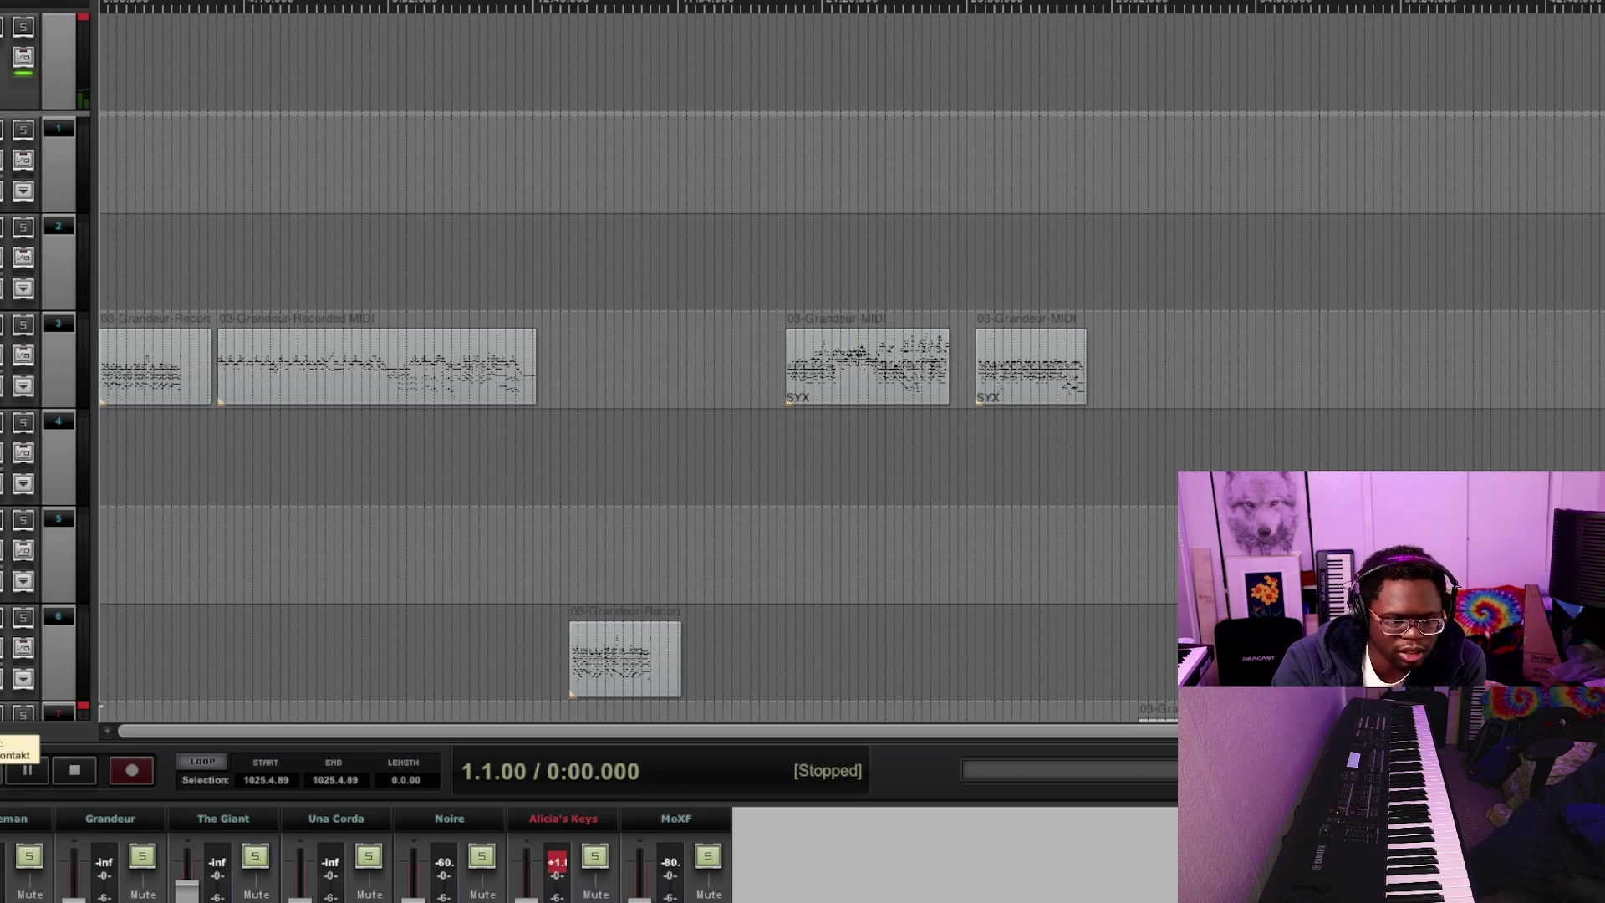
pyautogui.hotkey('shift', 'f')
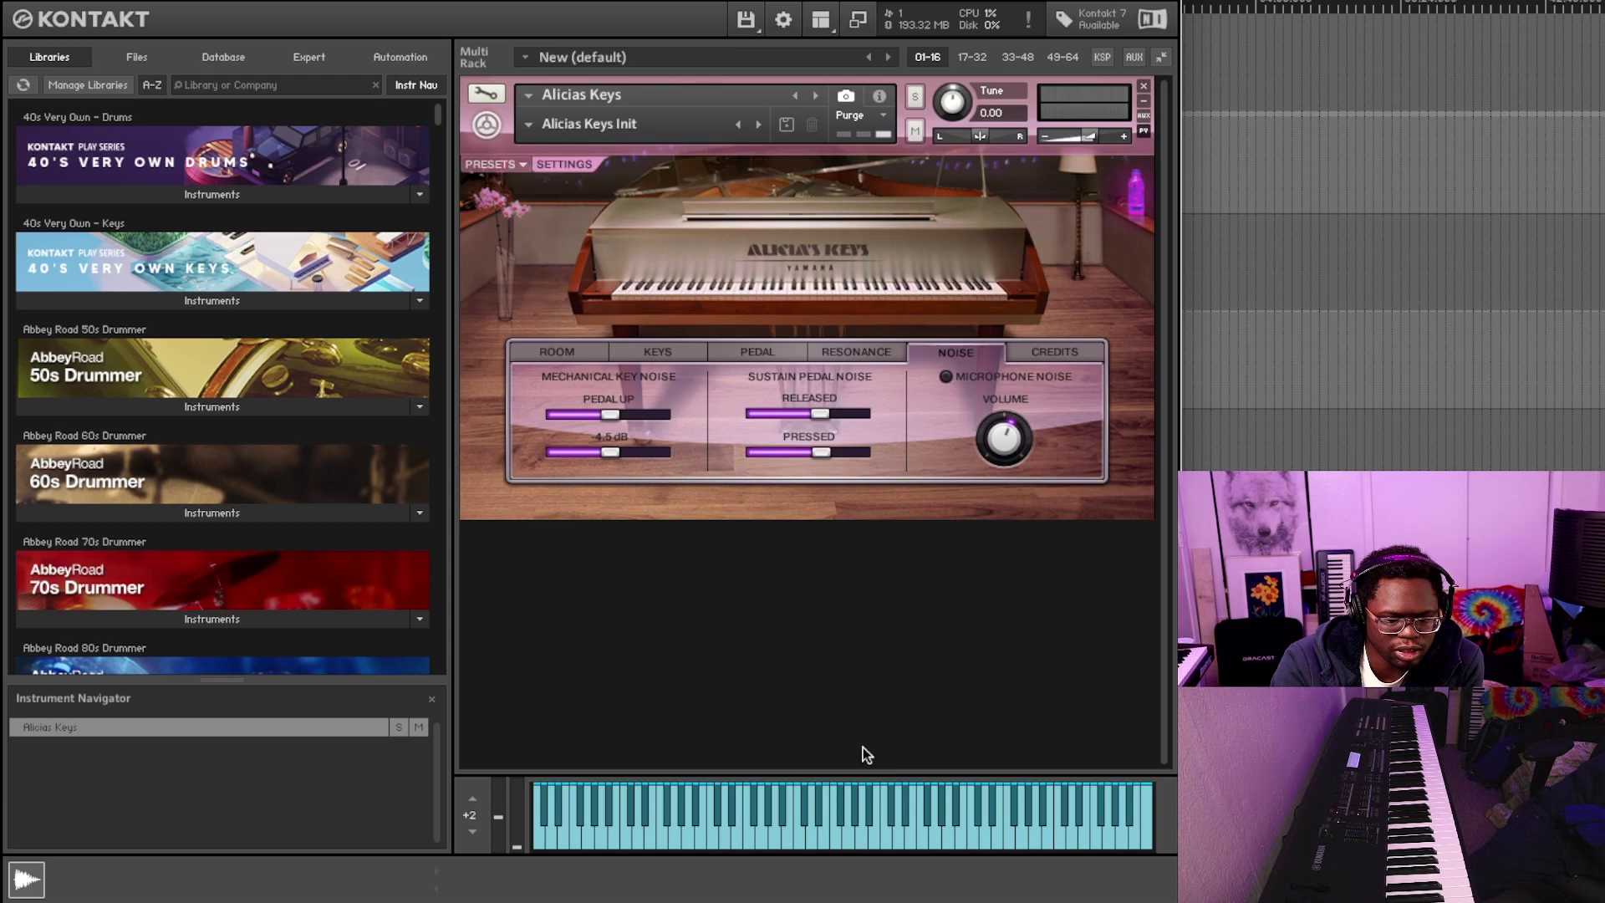
pyautogui.click(947, 377)
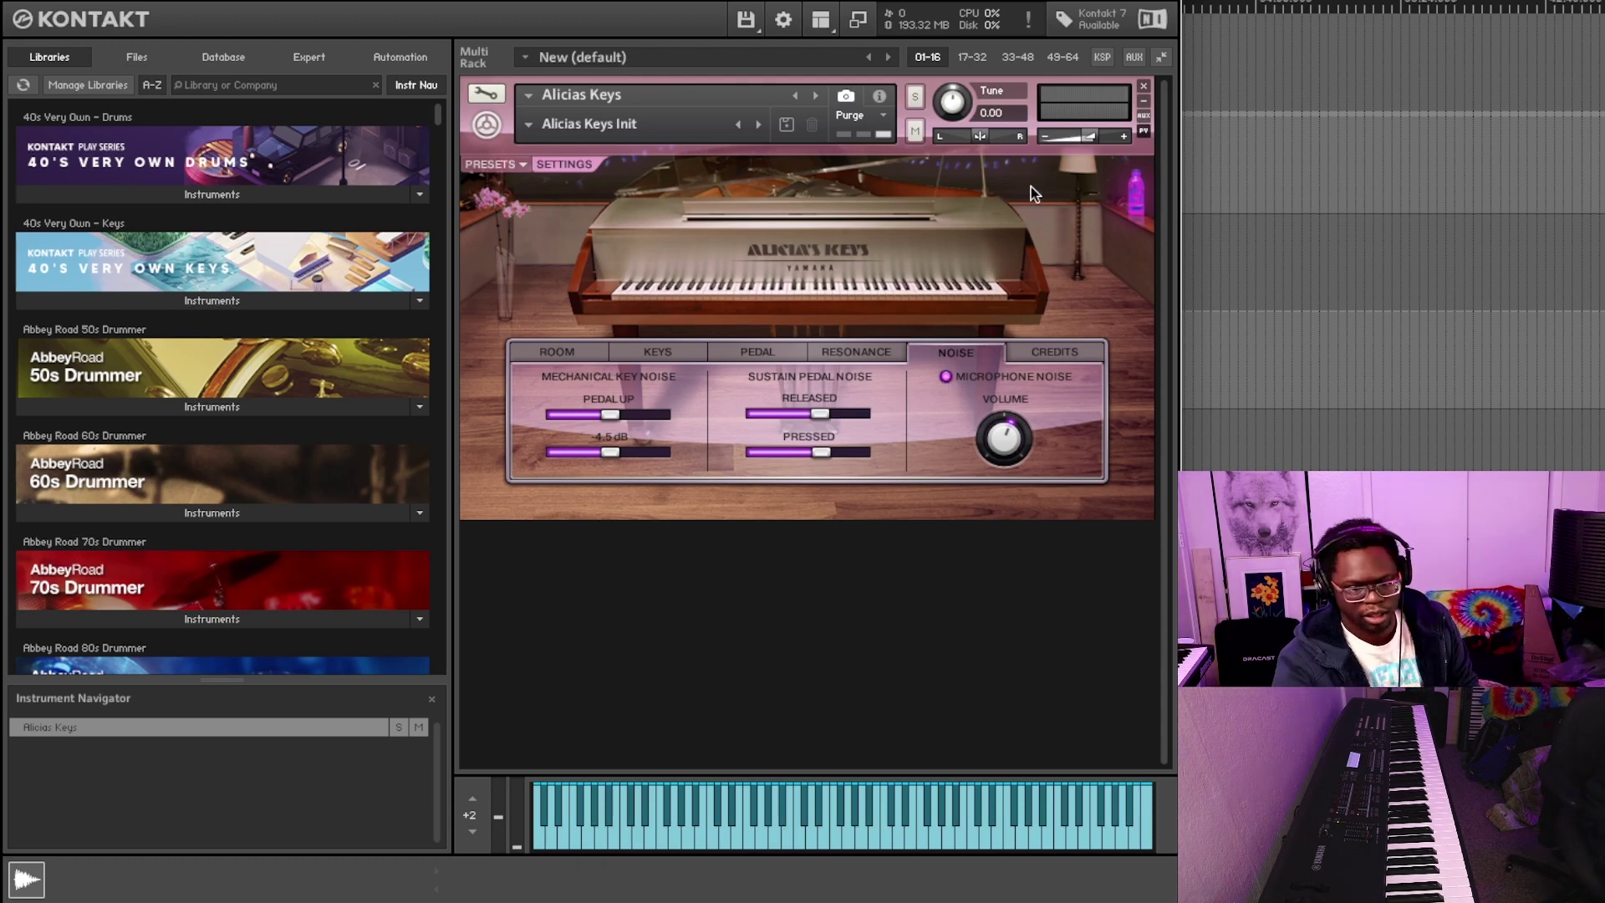
pyautogui.moveTo(1010, 439)
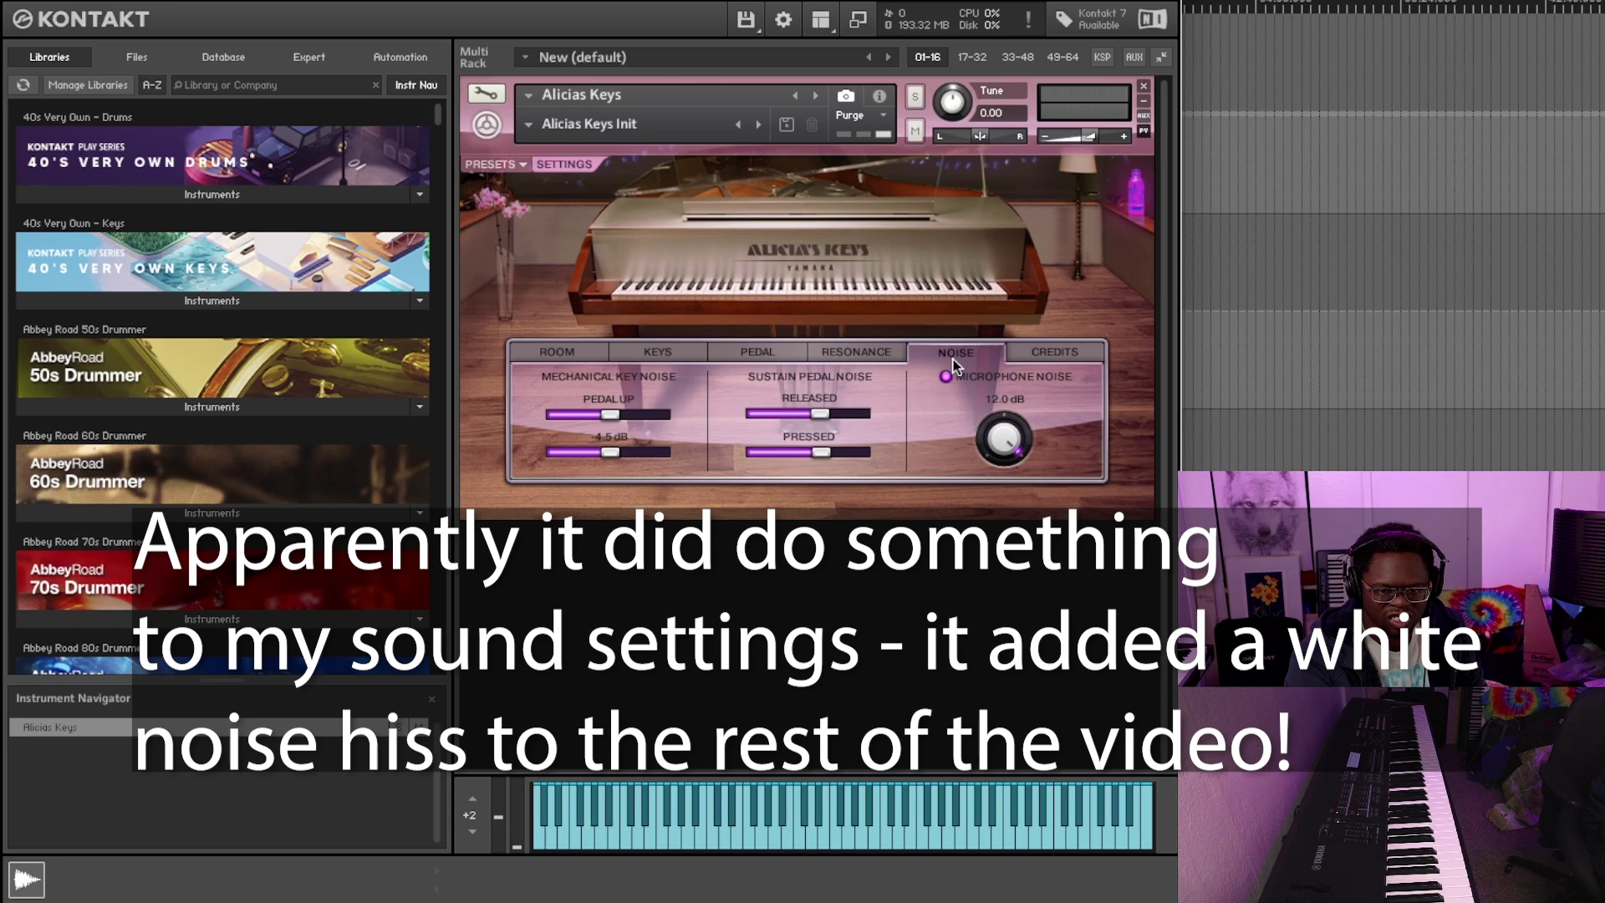
pyautogui.click(947, 374)
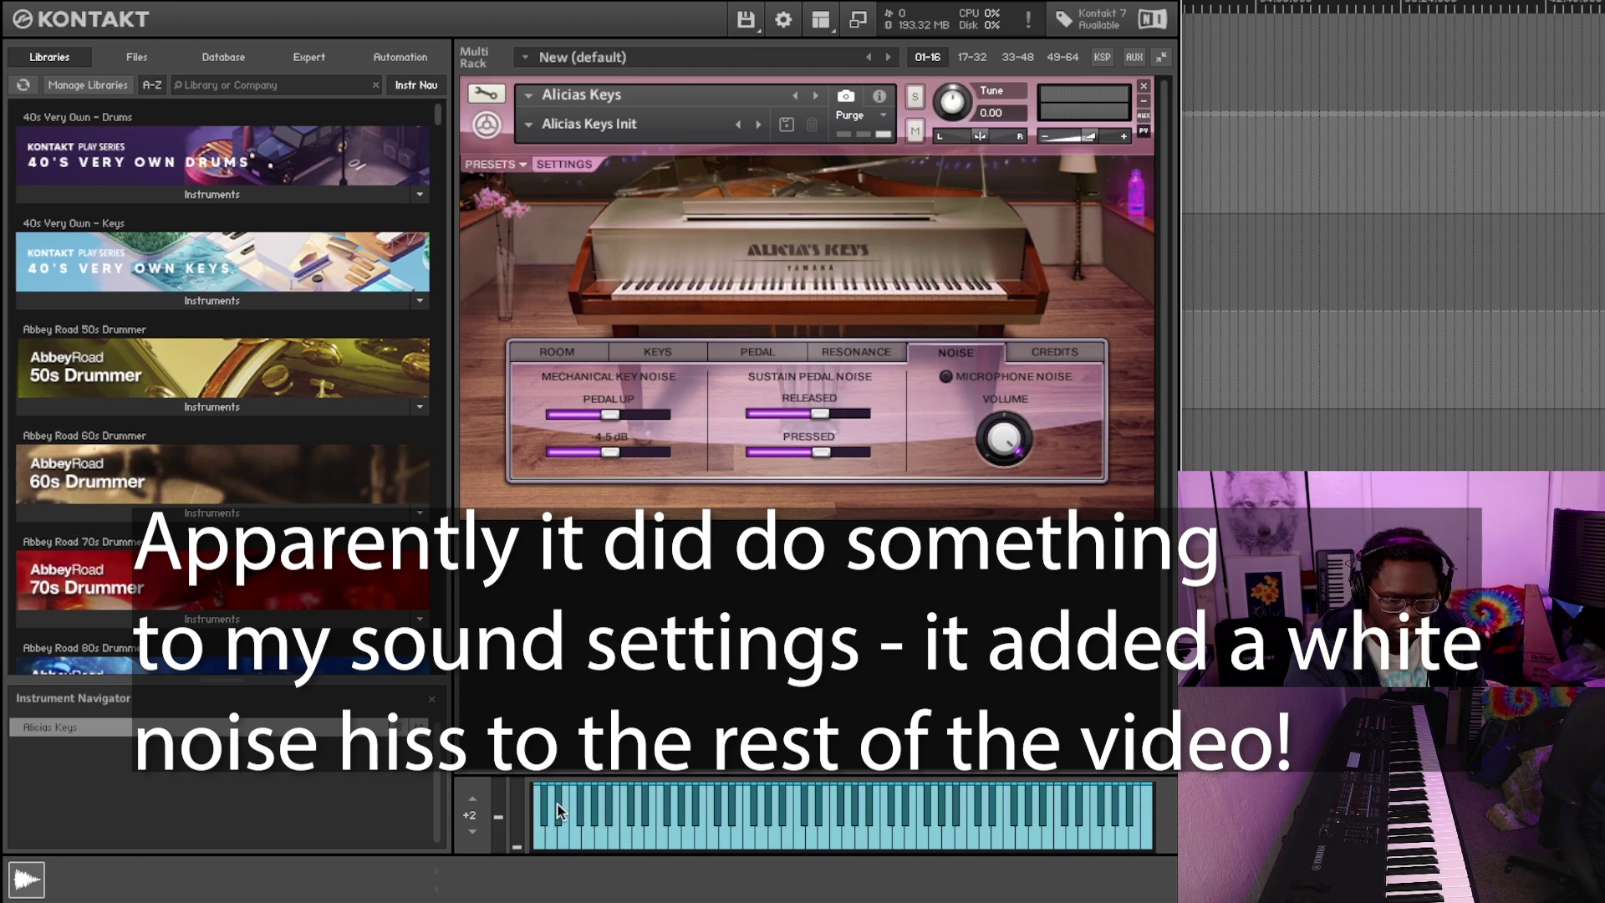
# Turn the microphone noise back on and lower the Alicia's Keys track fader in the REAPER mixer
pyautogui.click(946, 376)
pyautogui.moveTo(1008, 447); pyautogui.dragTo(1025, 381)
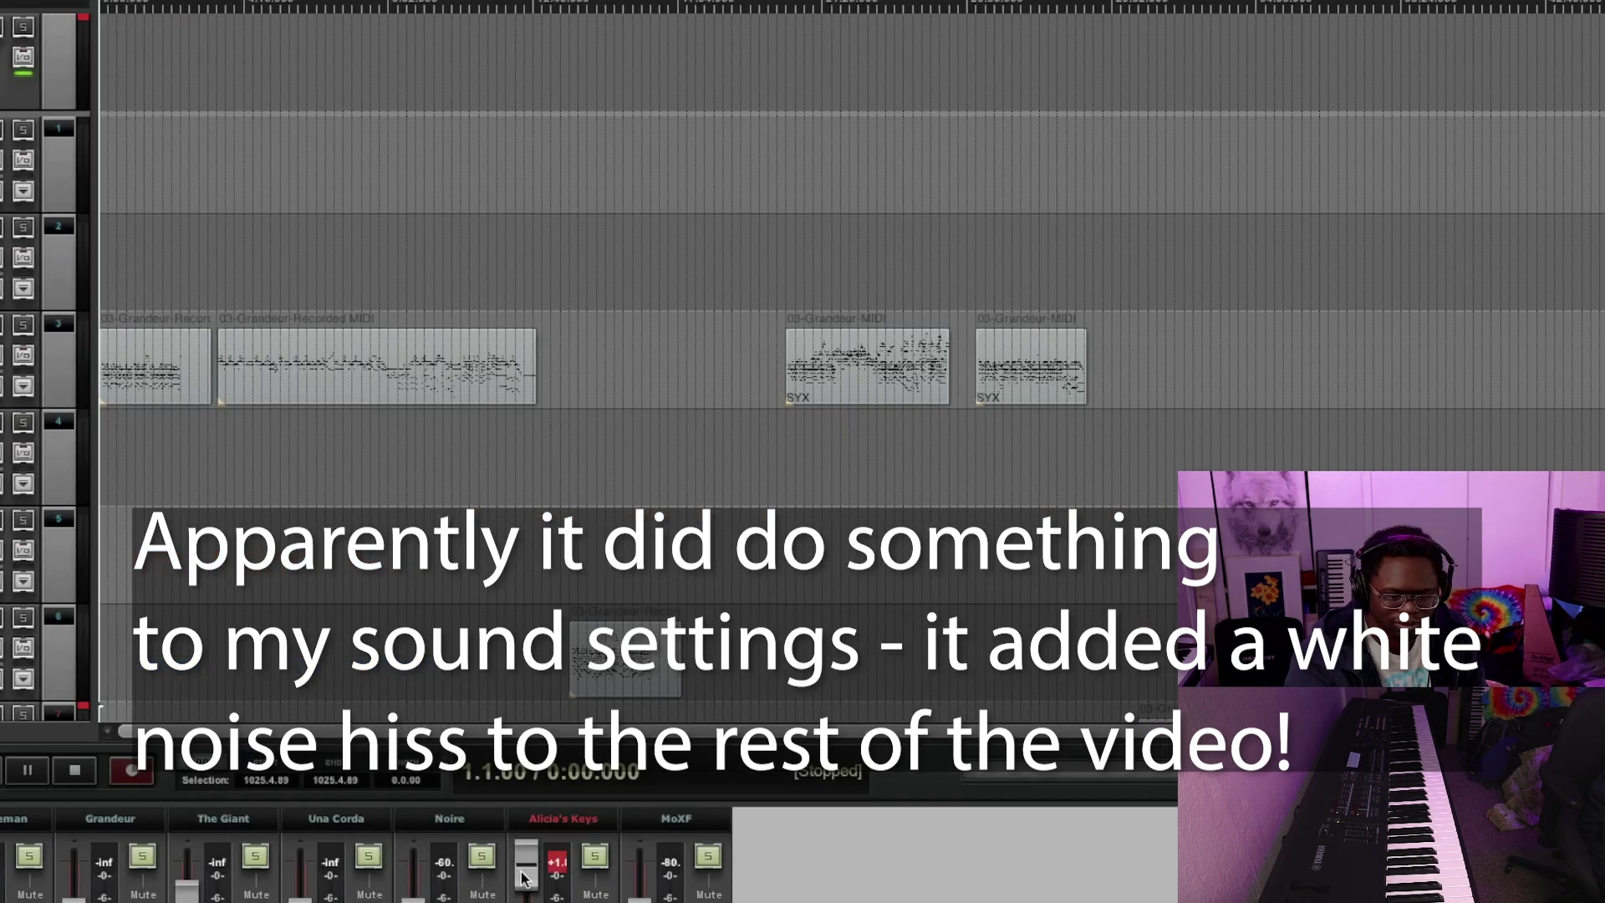
pyautogui.moveTo(524, 878); pyautogui.dragTo(524, 901)
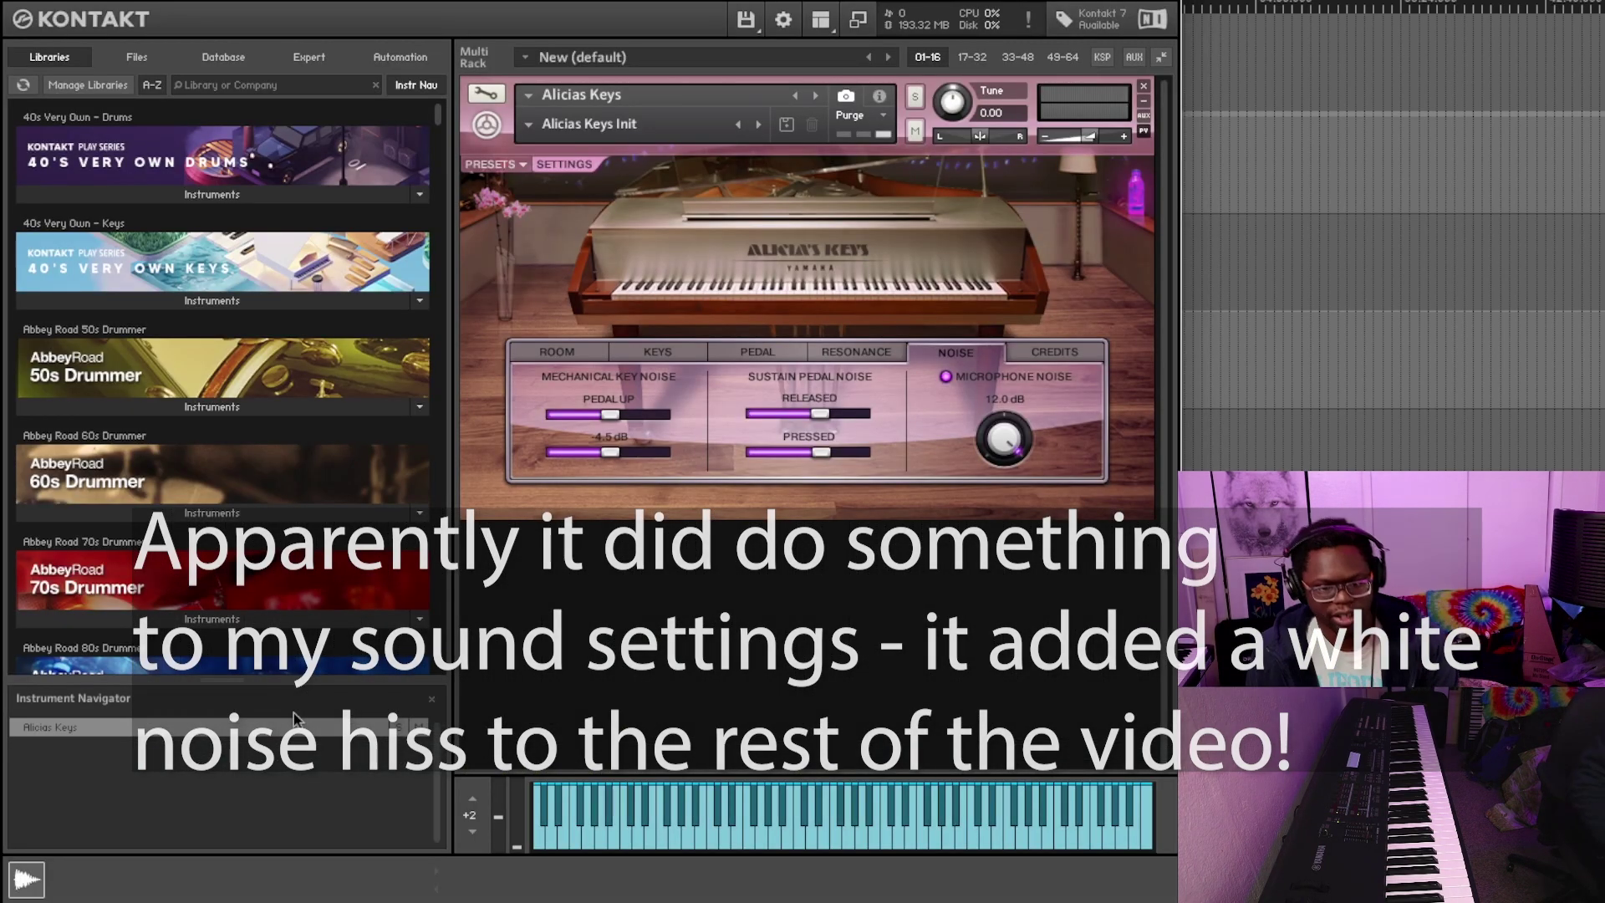
# Return to Kontakt and lower the microphone noise volume to about -6.8 dB
pyautogui.moveTo(1003, 439); pyautogui.dragTo(988, 578)
pyautogui.moveTo(1004, 452); pyautogui.dragTo(1005, 457)
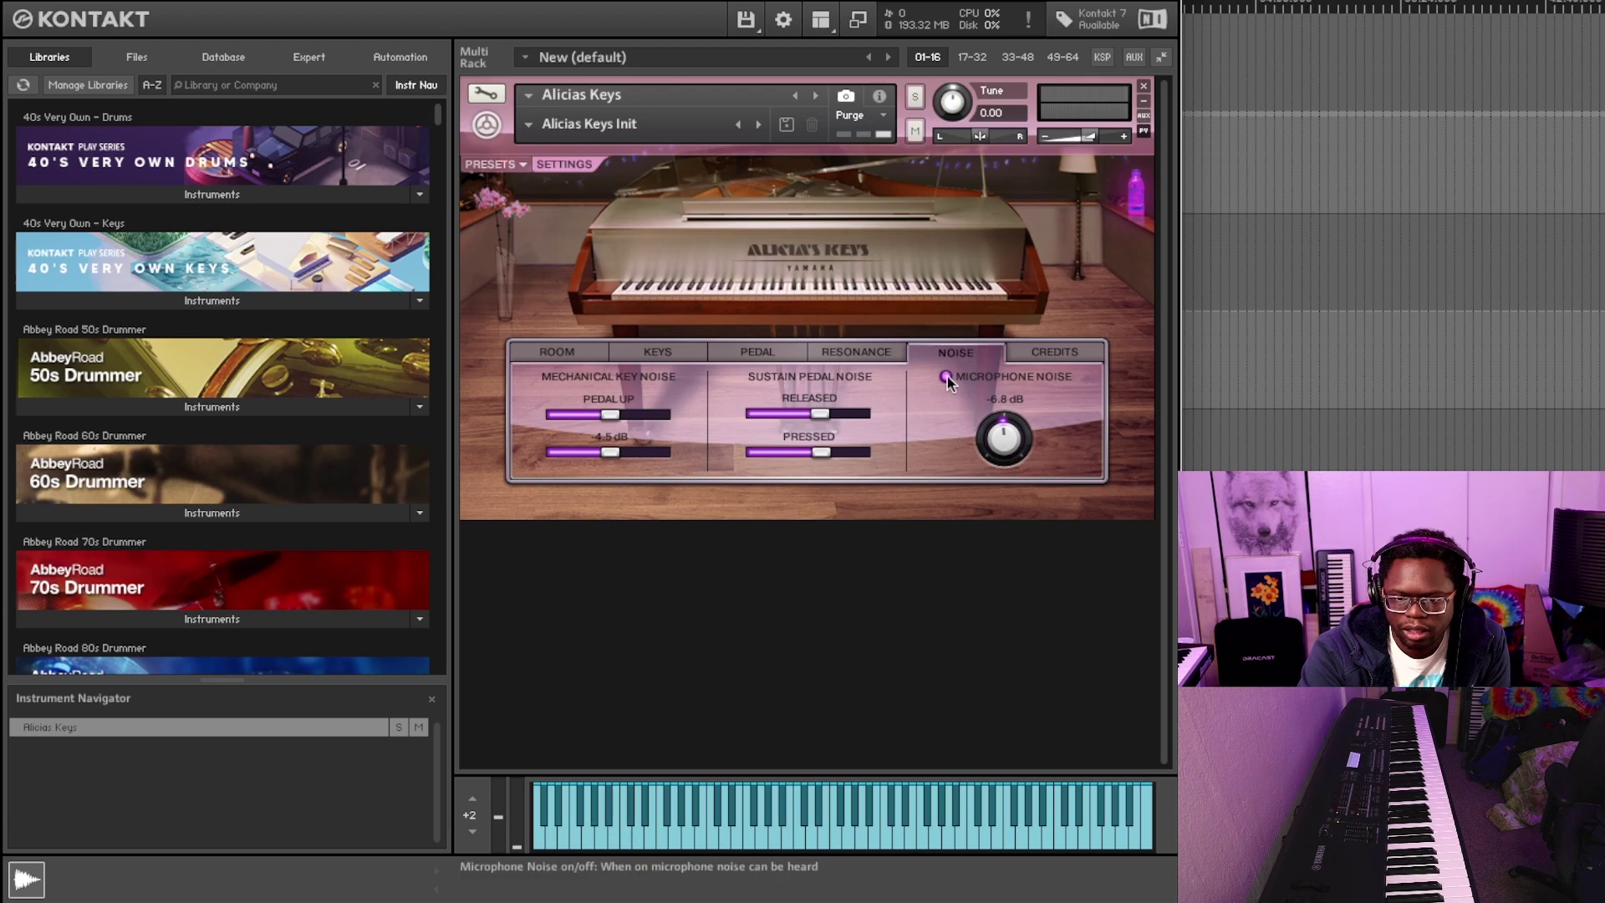
# View the instrument's credits, search the libraries for "scarbee", browse through them, and clear the search
pyautogui.click(1038, 354)
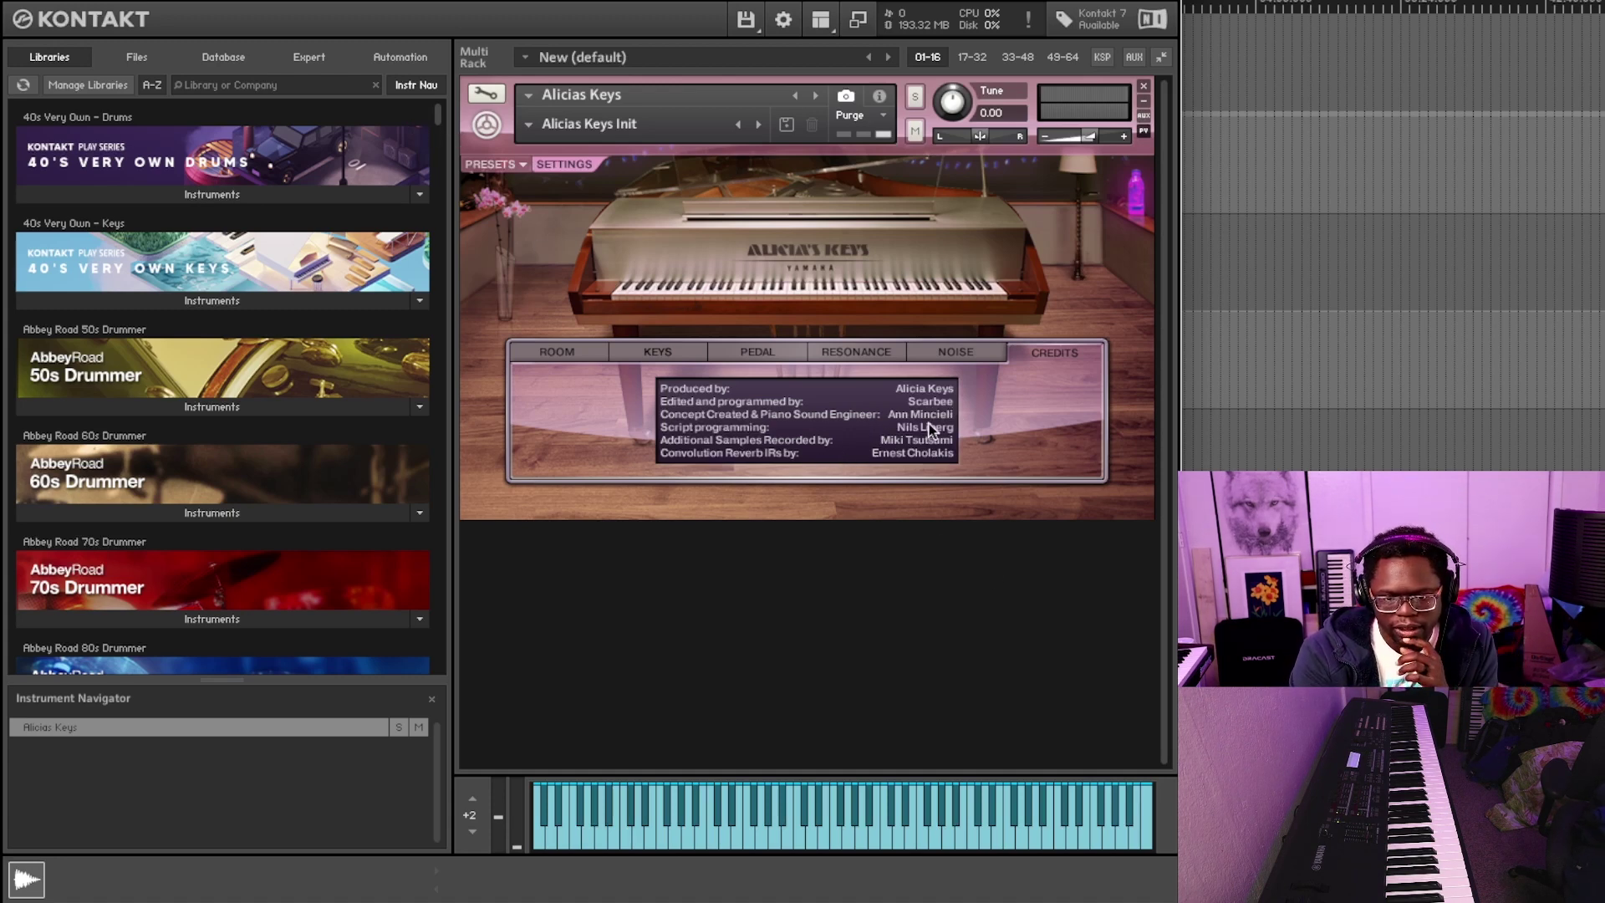
pyautogui.click(238, 84)
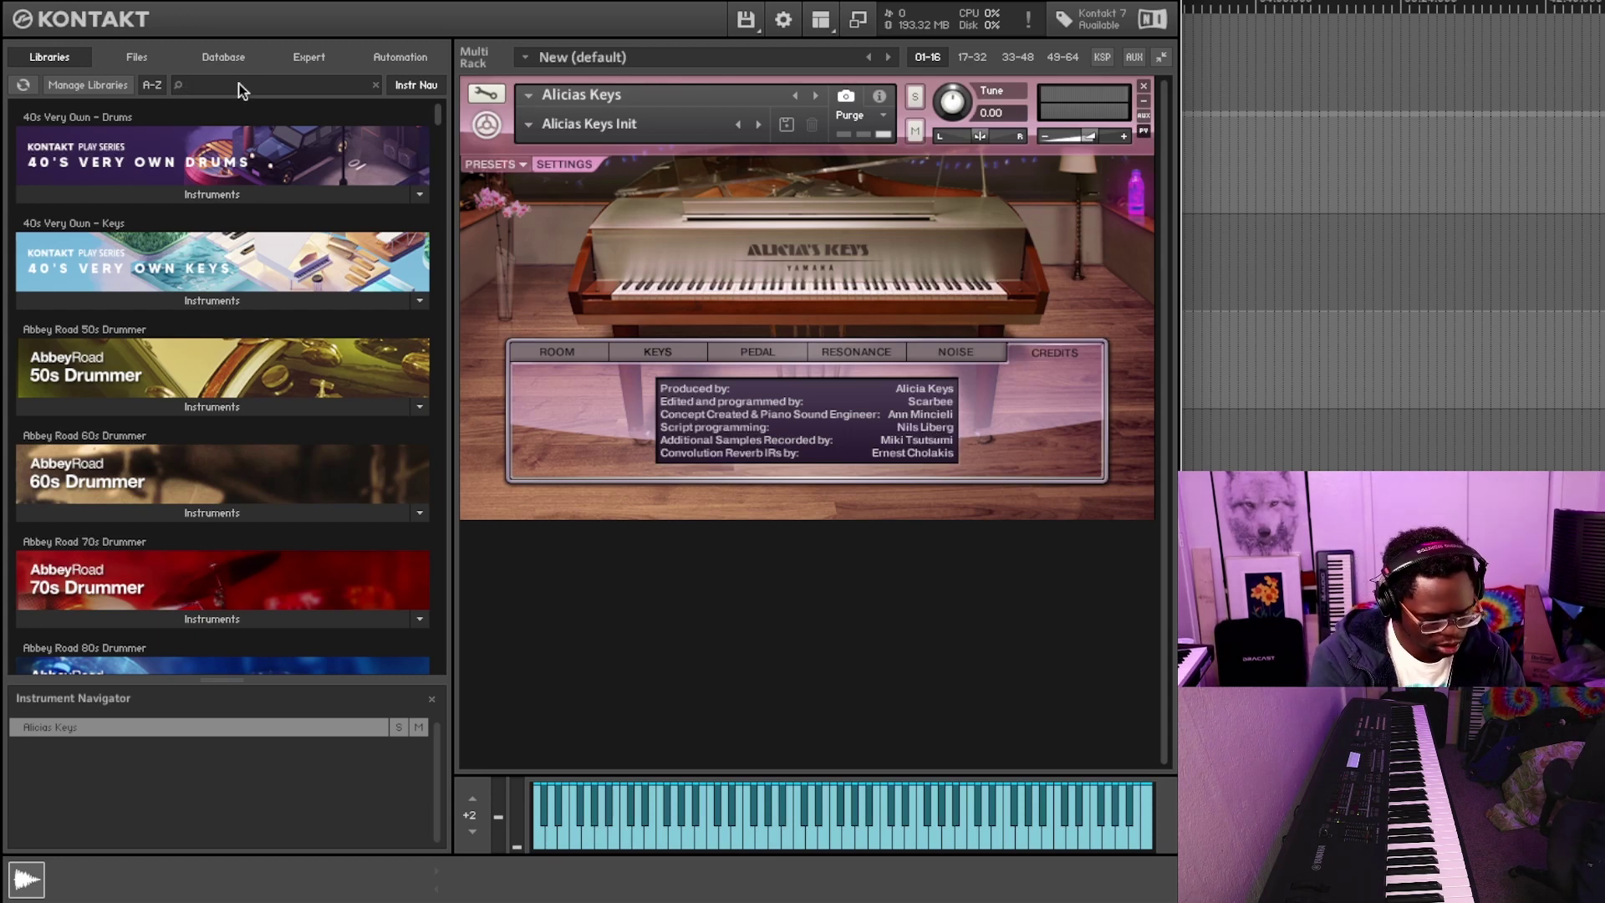
pyautogui.write('scarbee')
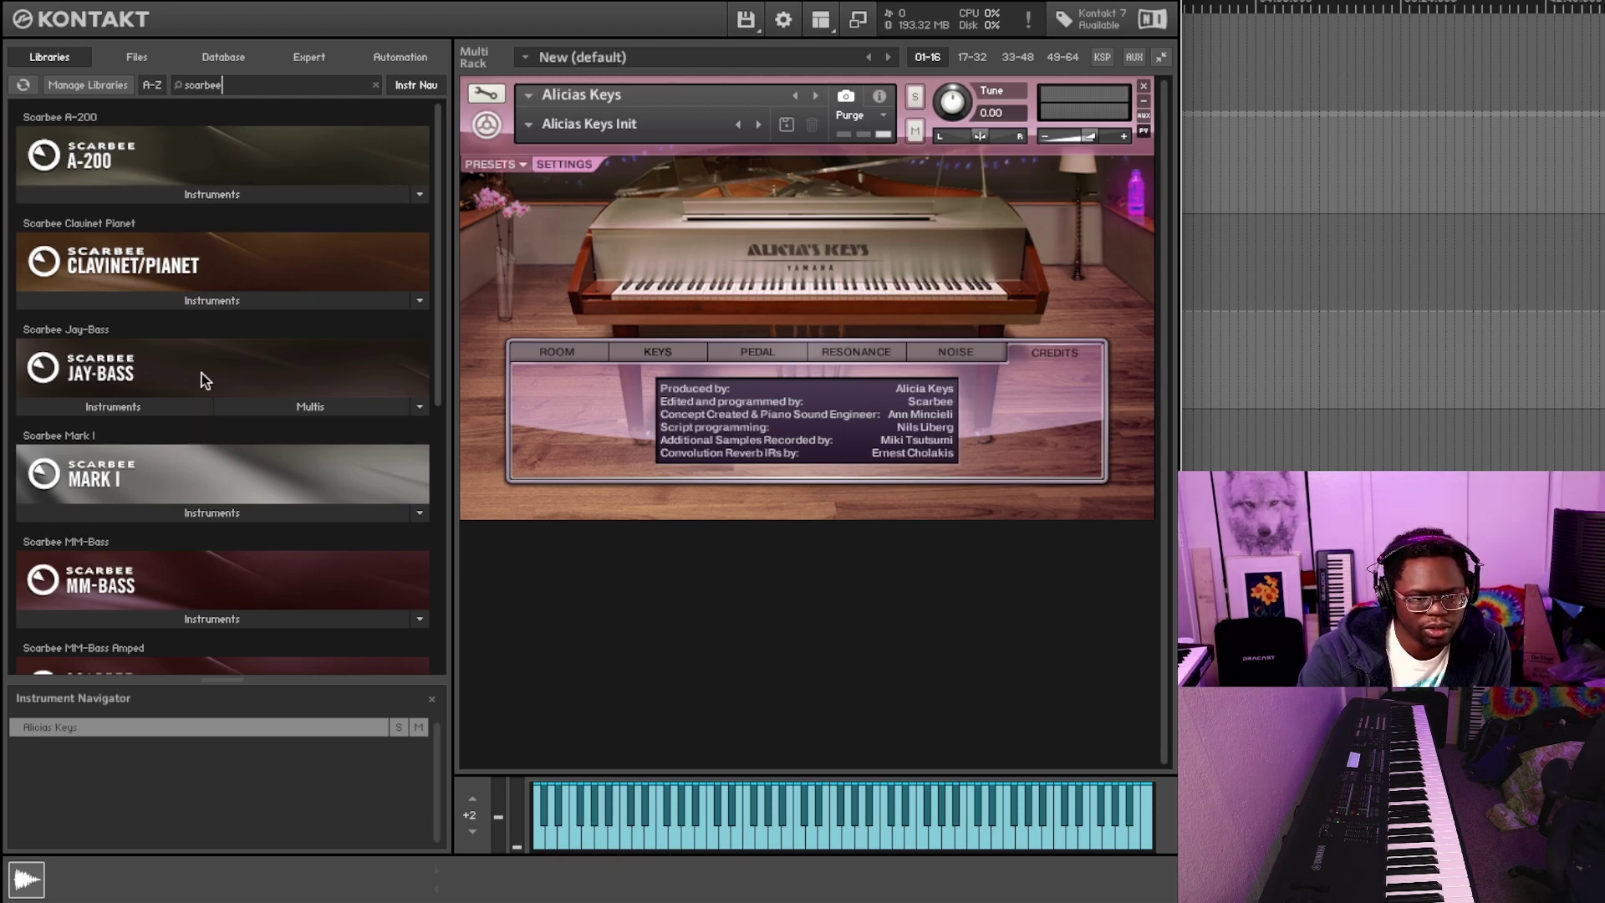
pyautogui.scroll(-10, 198, 591)
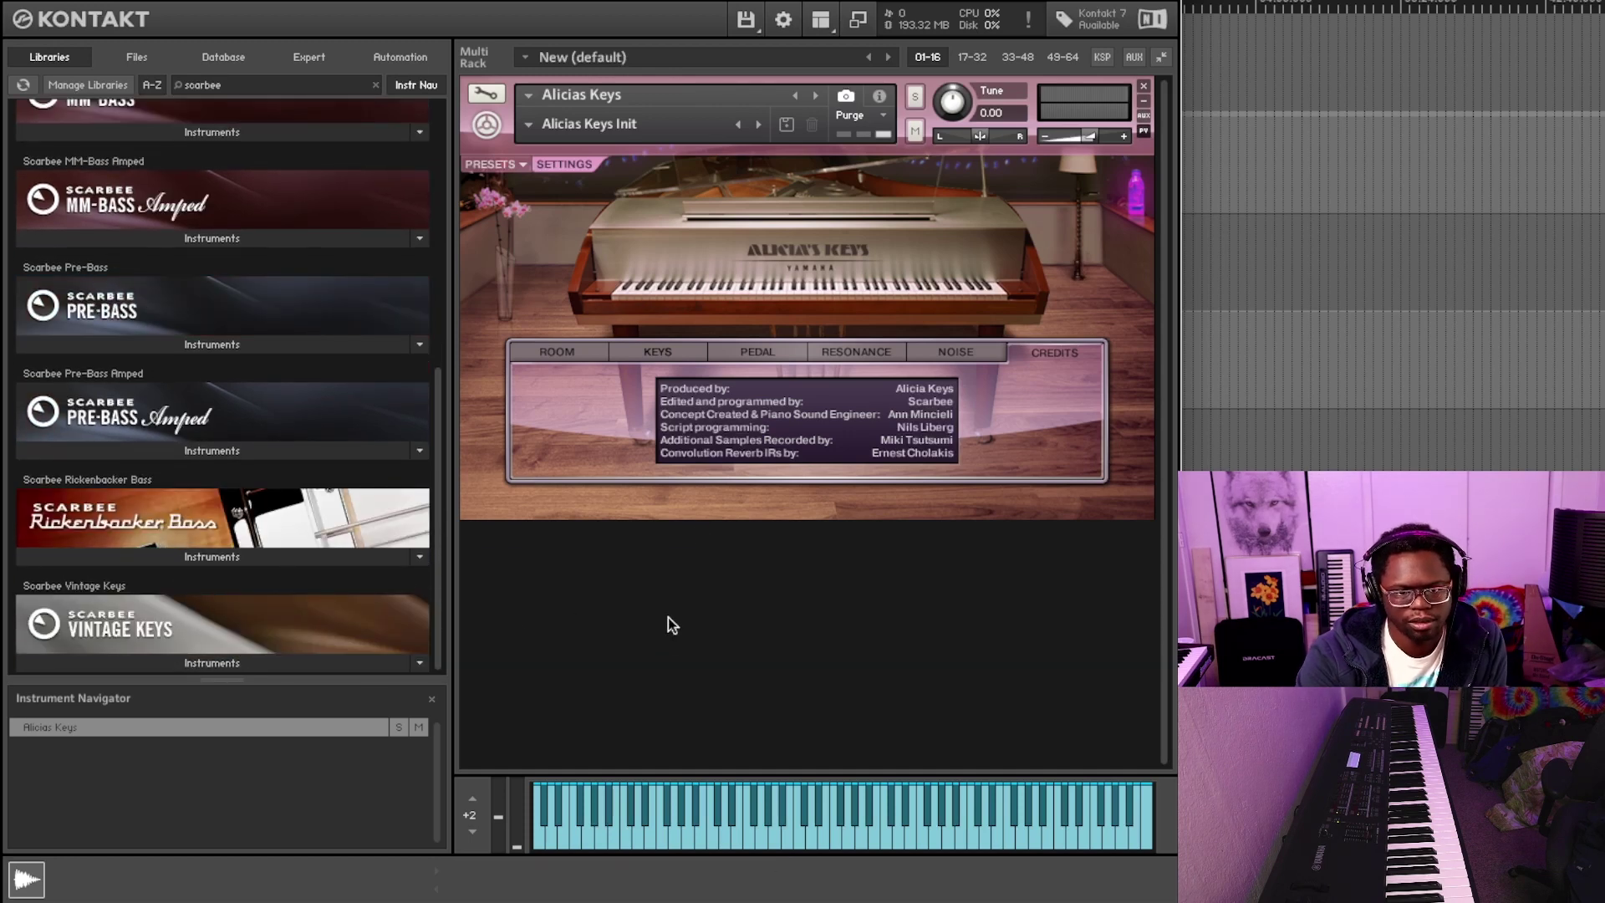
pyautogui.scroll(10, 330, 588)
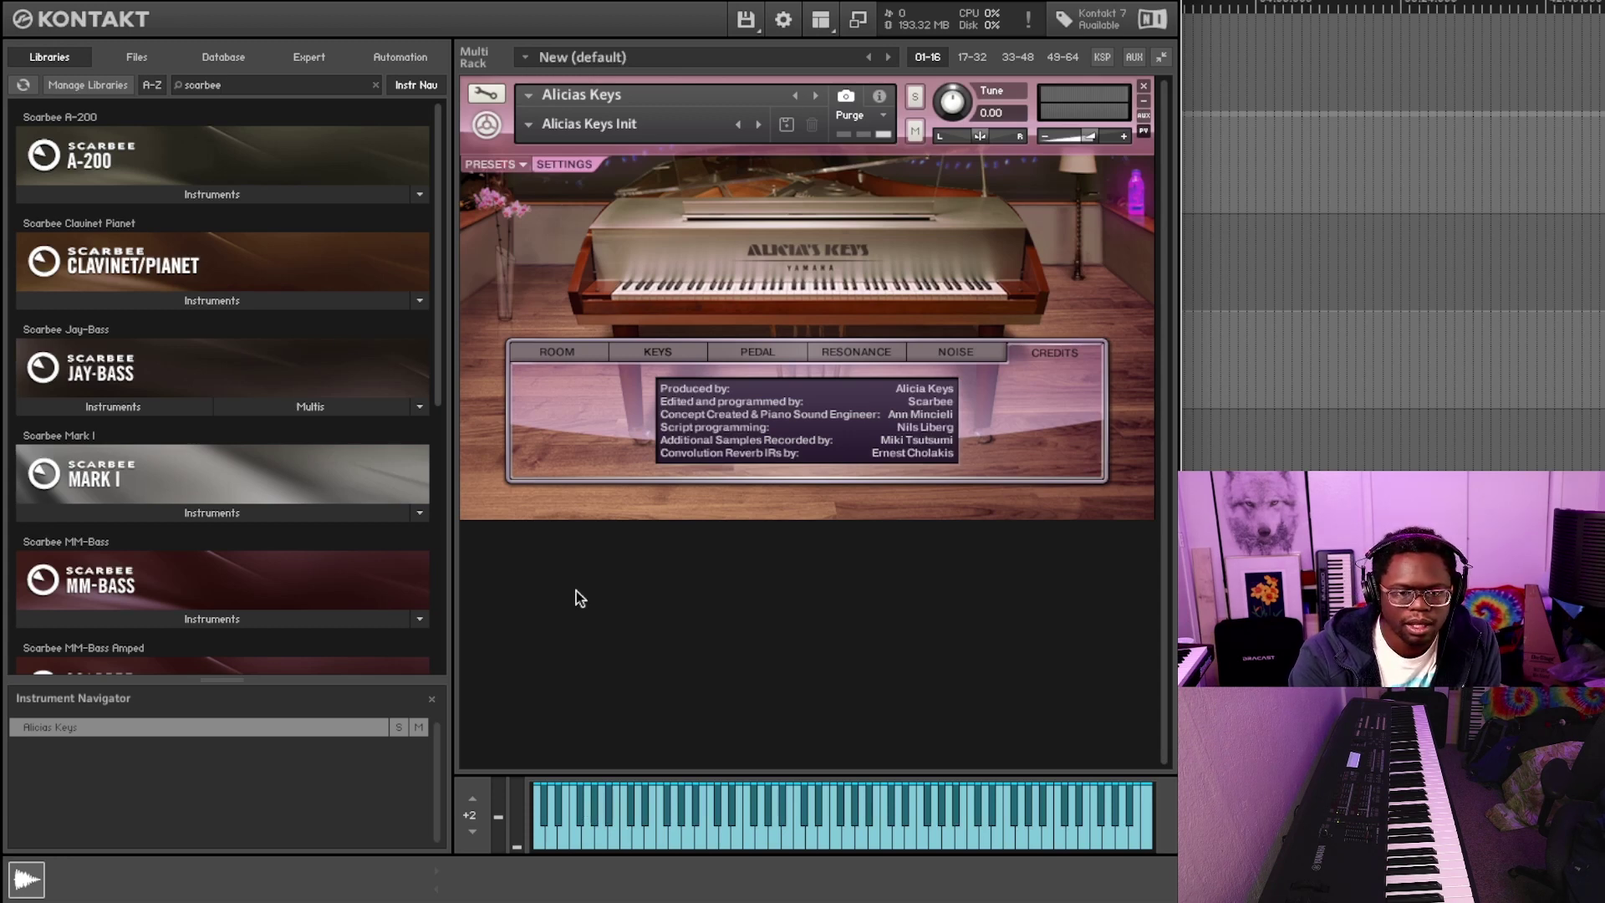
pyautogui.click(374, 84)
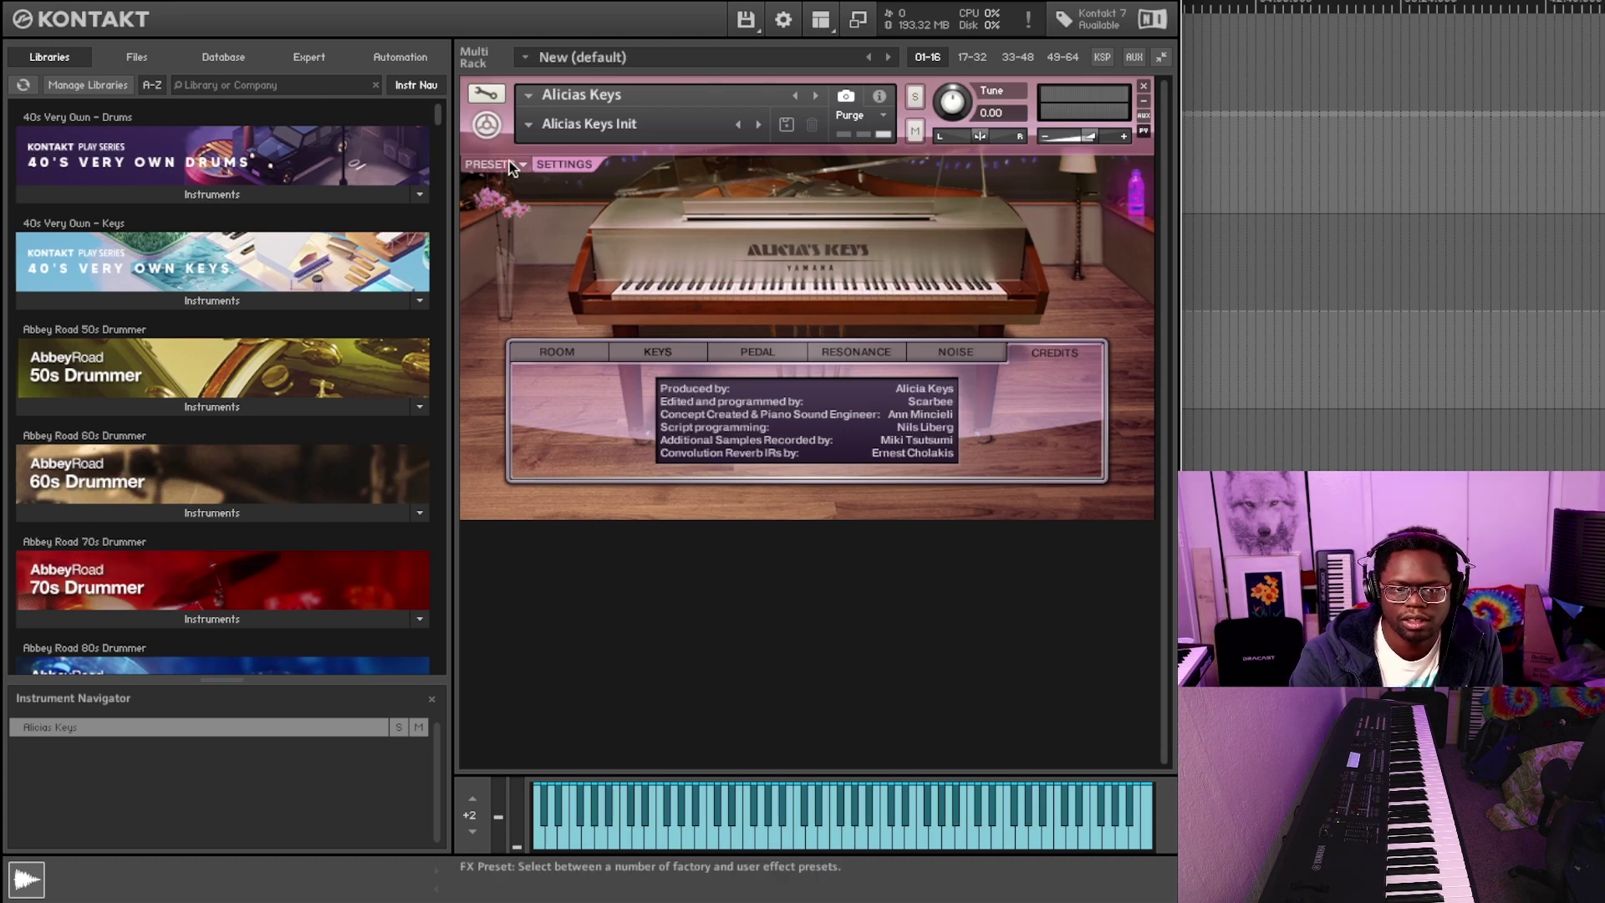
# View the room settings, load the Audience Big Auditorium snapshot, and look through the available snapshots
pyautogui.click(565, 347)
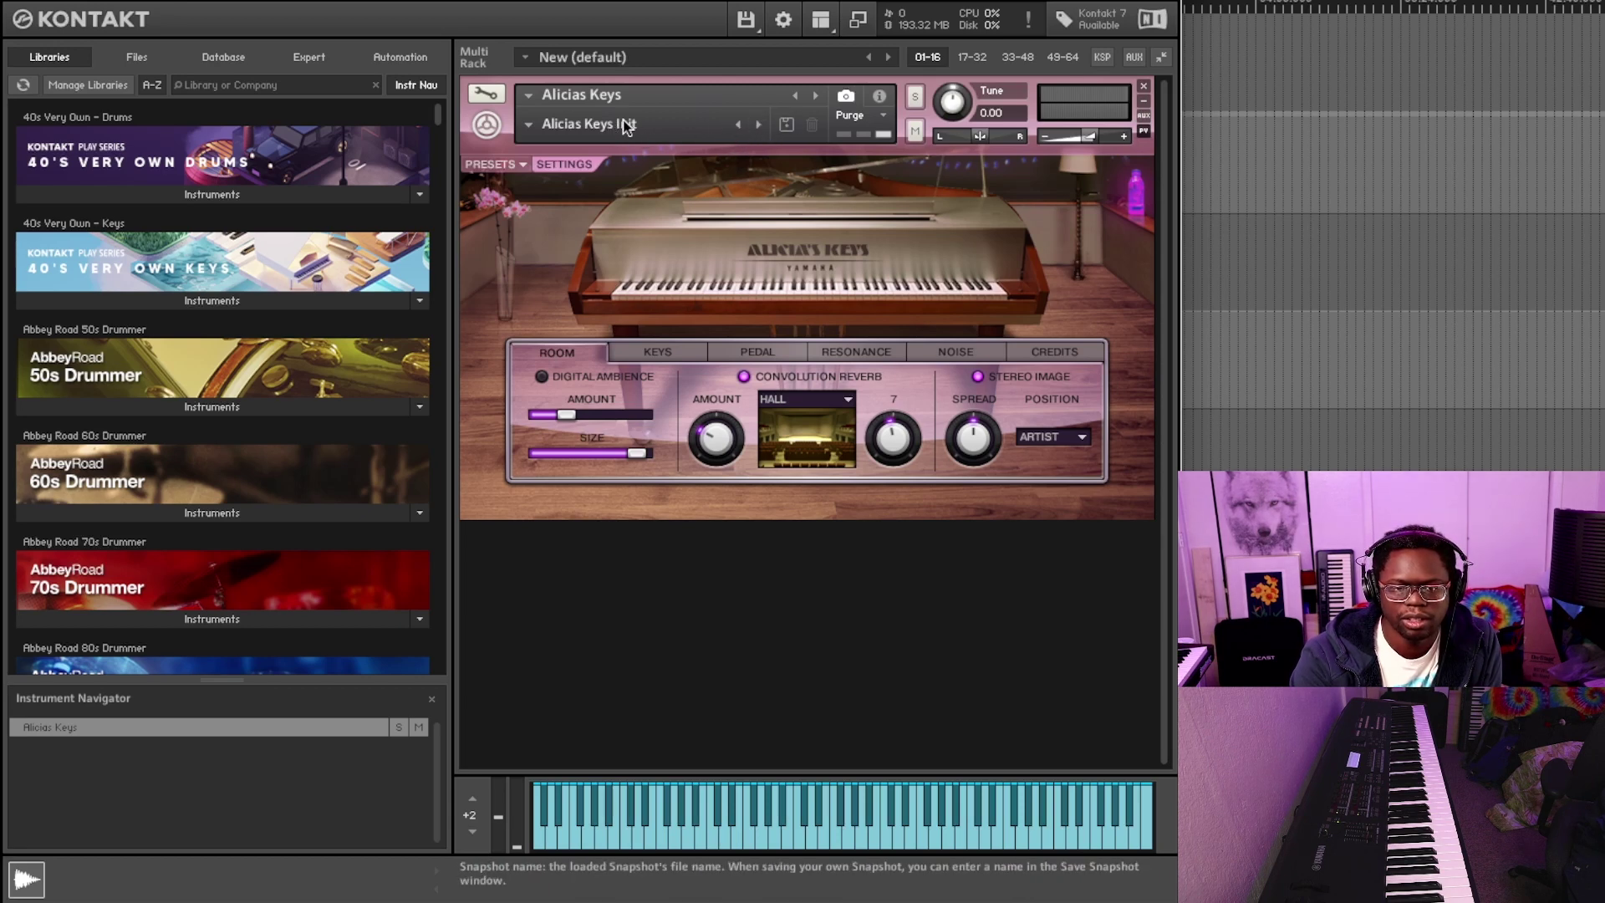
pyautogui.click(764, 127)
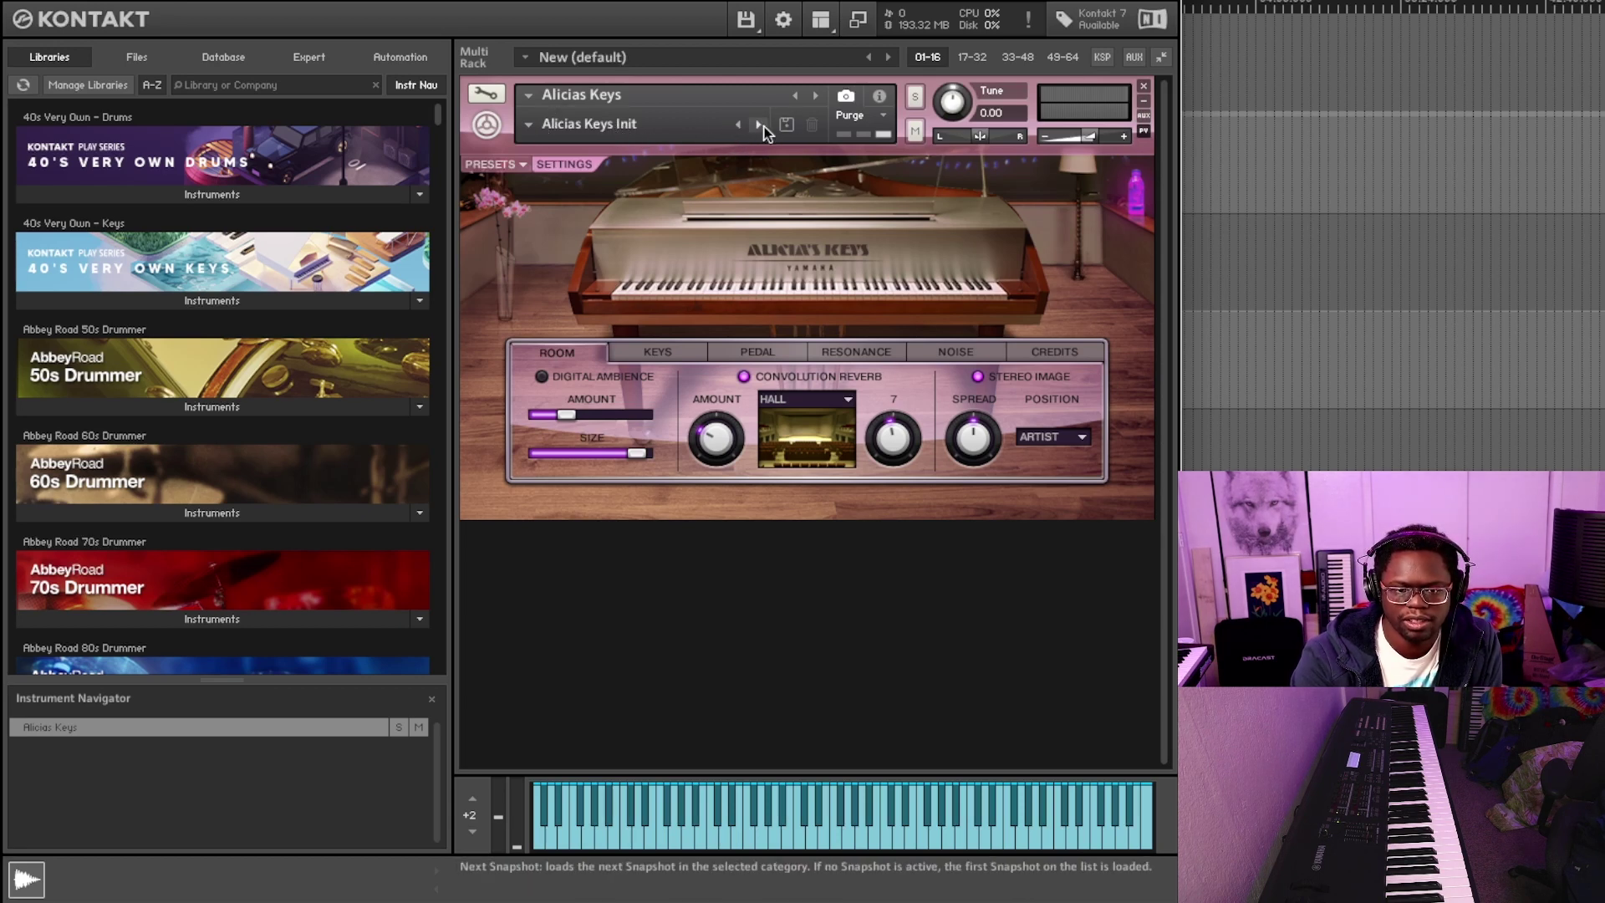
pyautogui.click(760, 127)
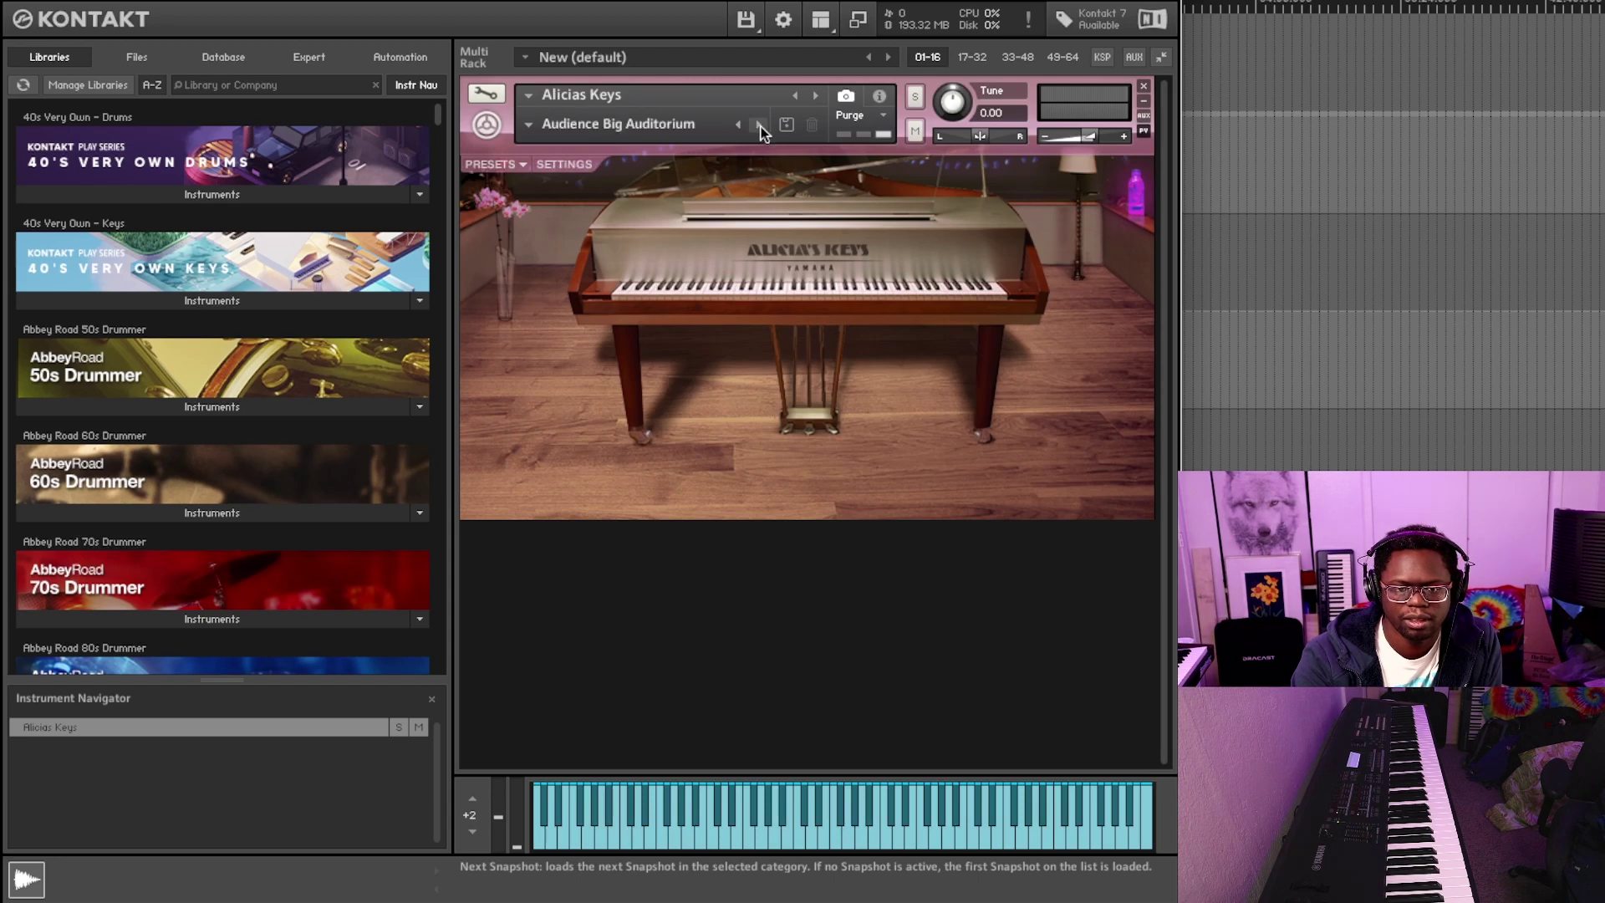
pyautogui.click(529, 126)
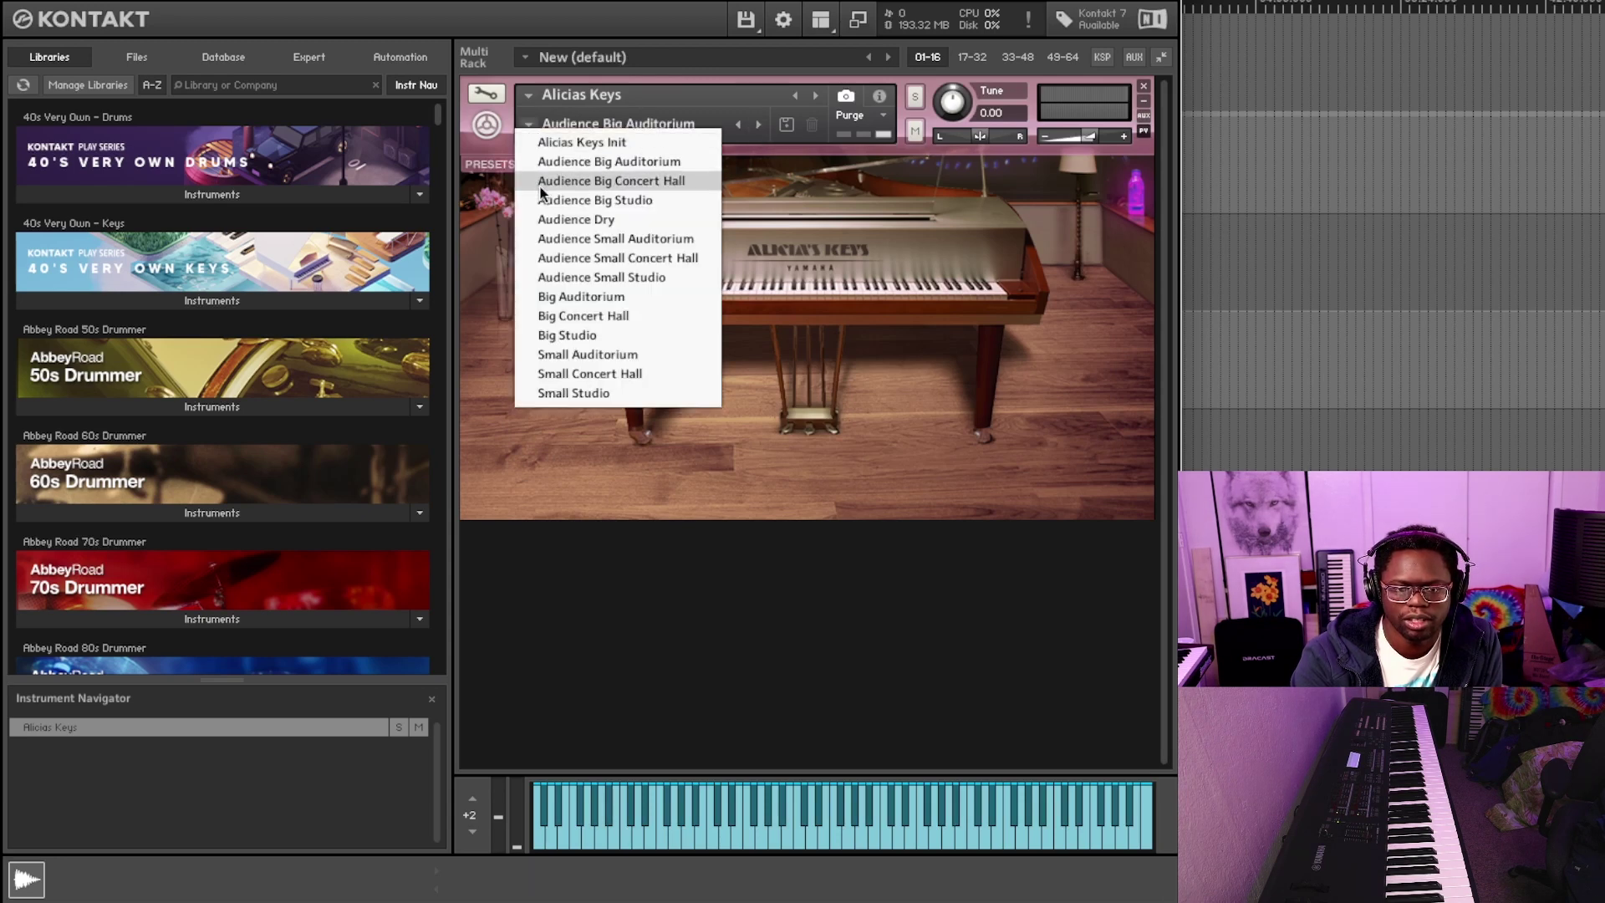
pyautogui.click(766, 199)
# Try the effect preset 15 User-preset, followed by one of the Audience presets
pyautogui.click(513, 164)
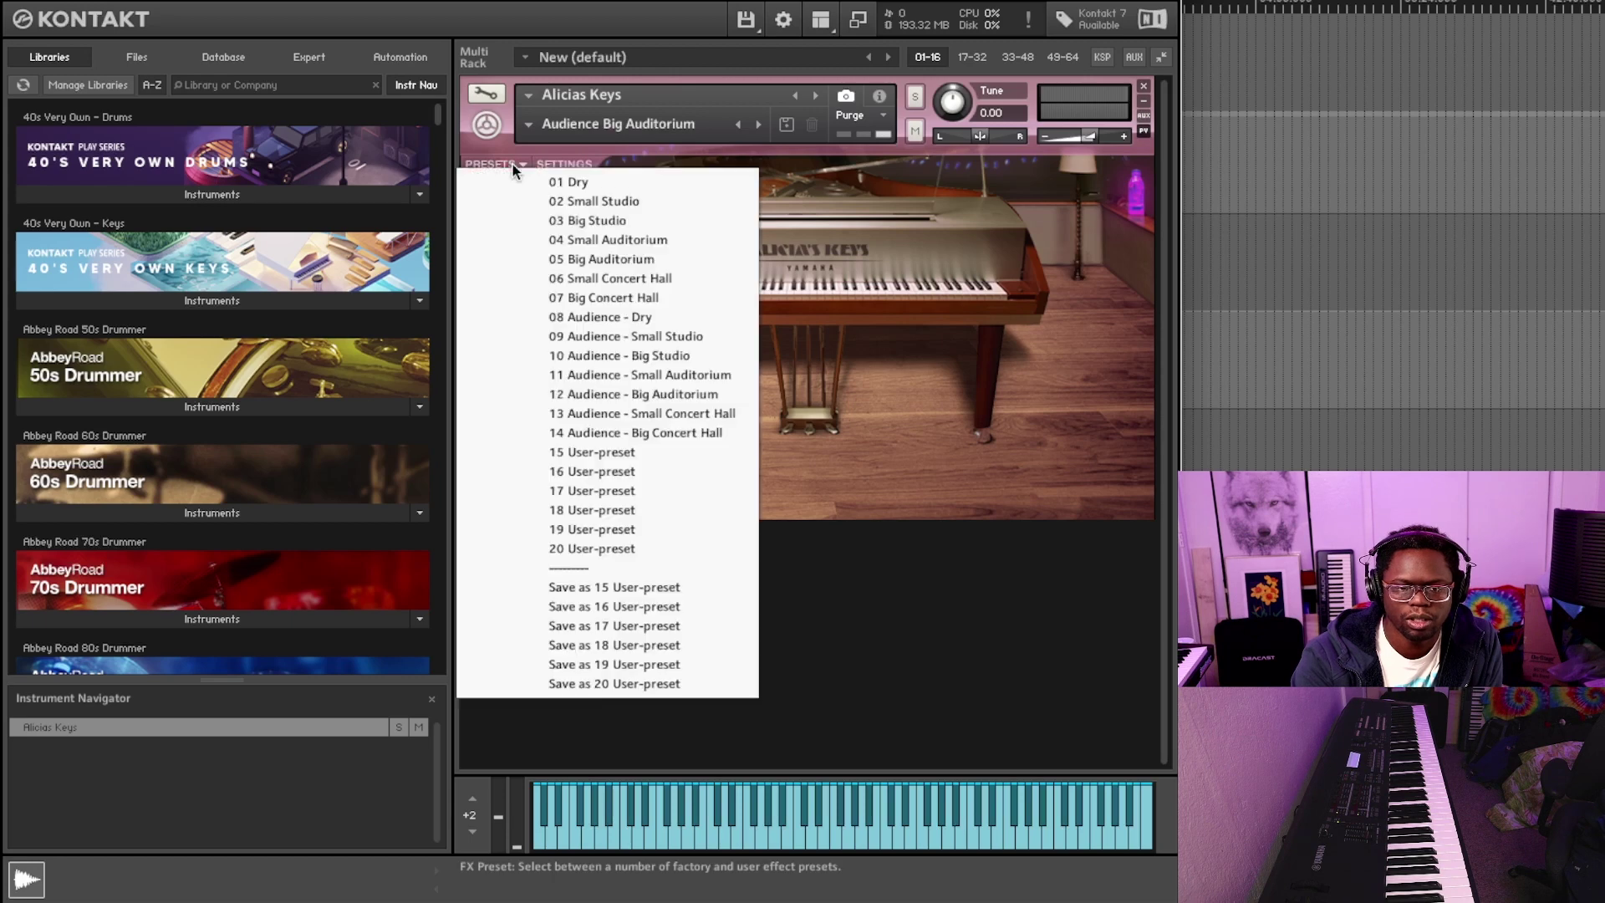
pyautogui.click(622, 453)
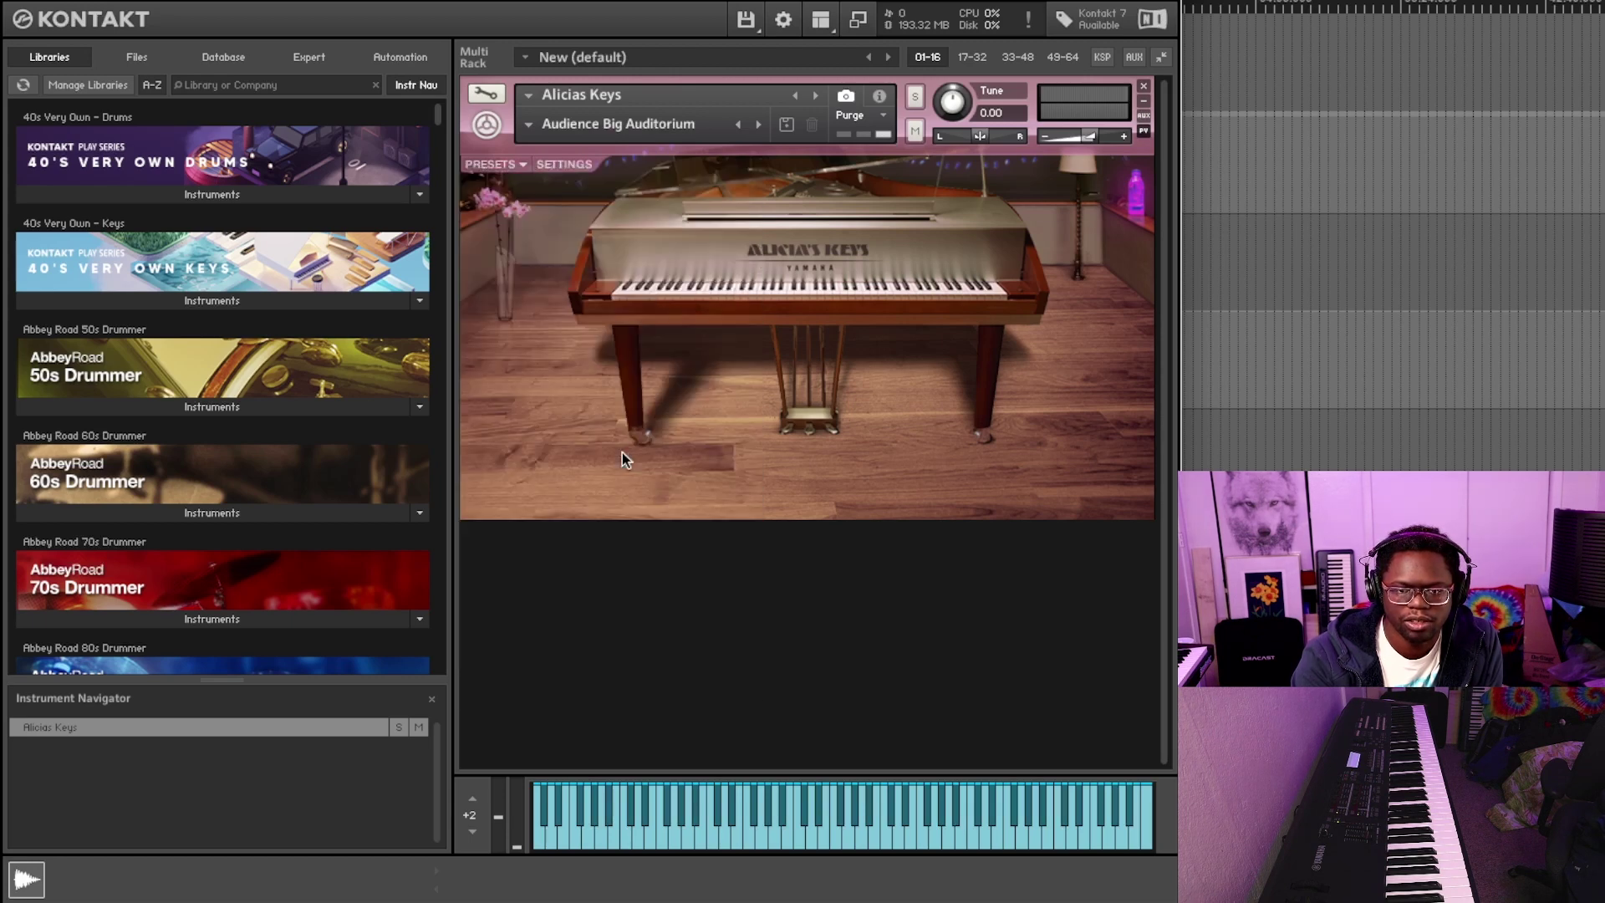
pyautogui.click(525, 165)
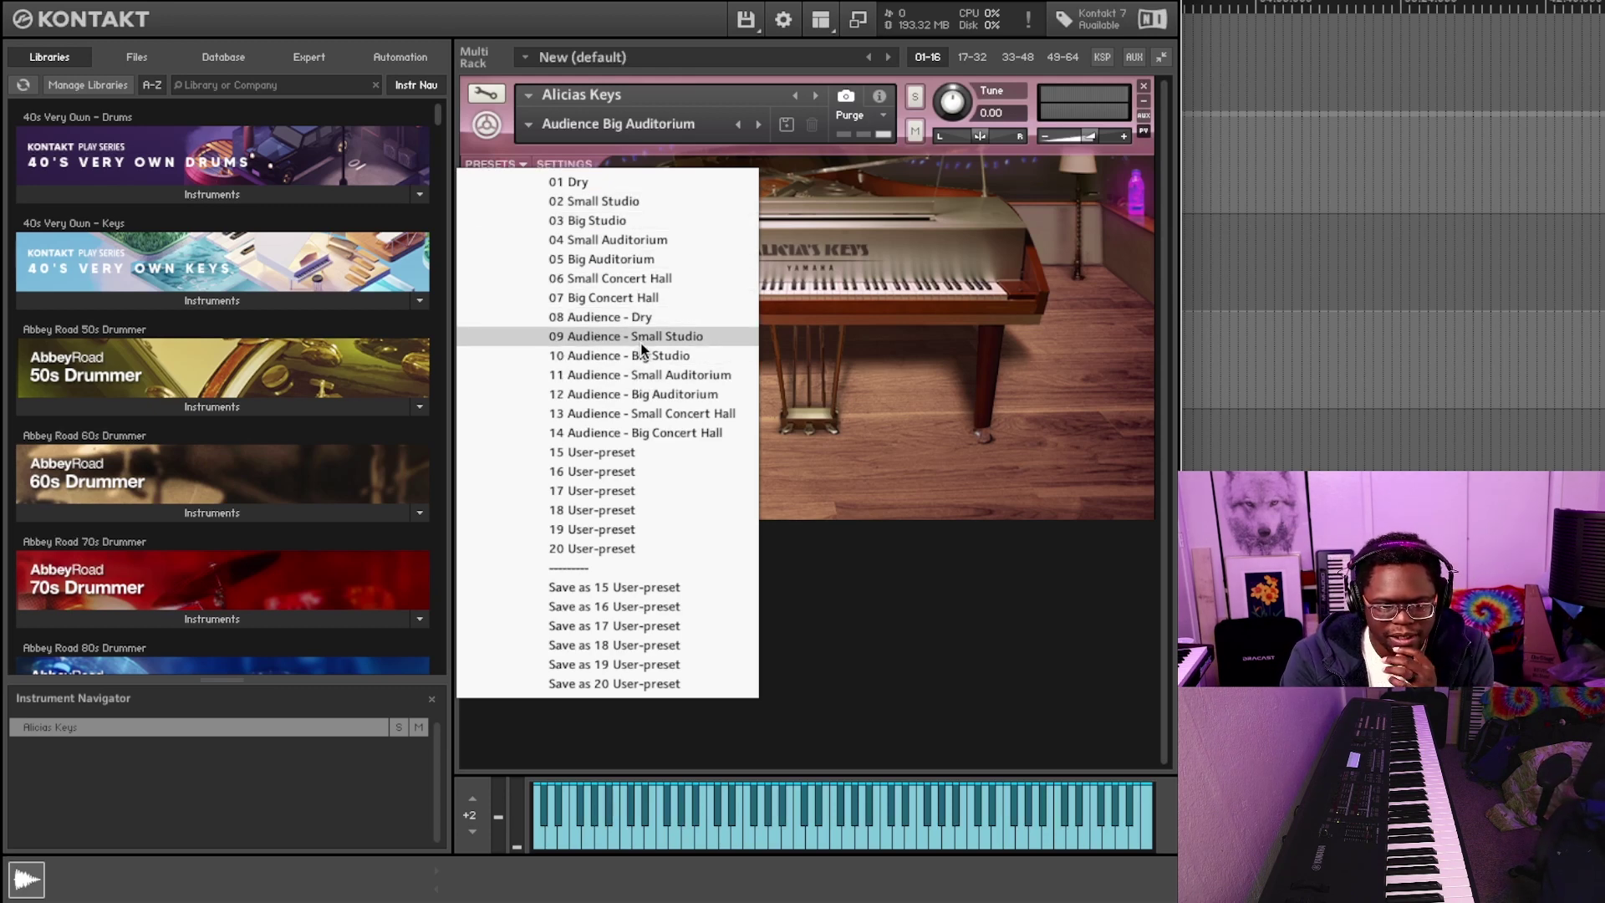
pyautogui.click(645, 366)
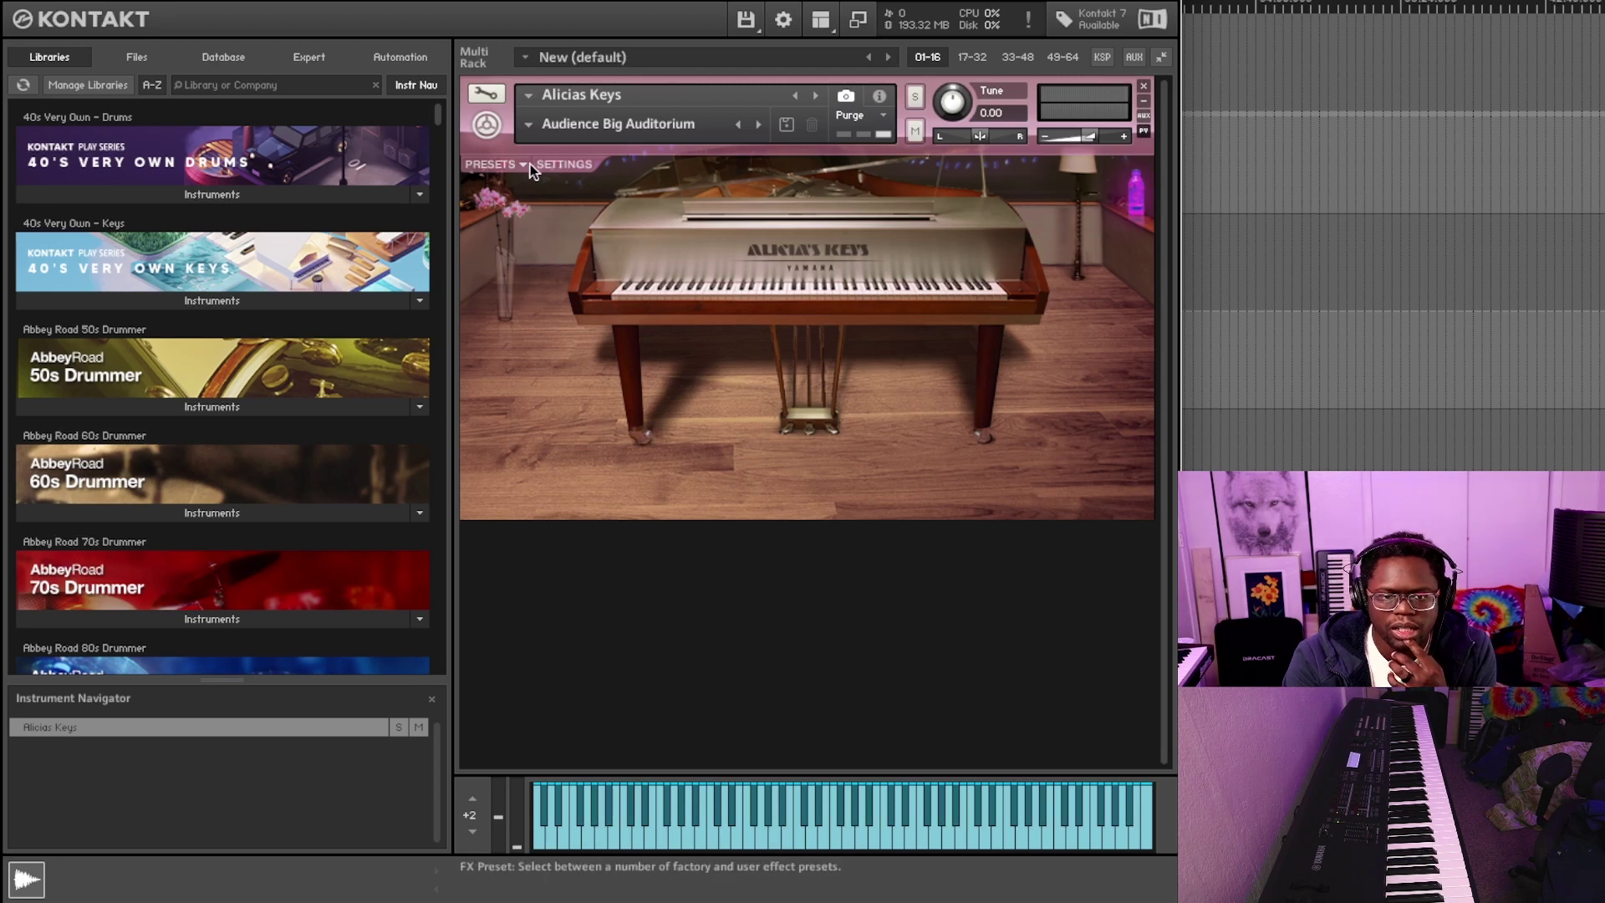
# Load the Audience Big Studio snapshot and set its stereo image position to Artist in the room settings
pyautogui.click(530, 126)
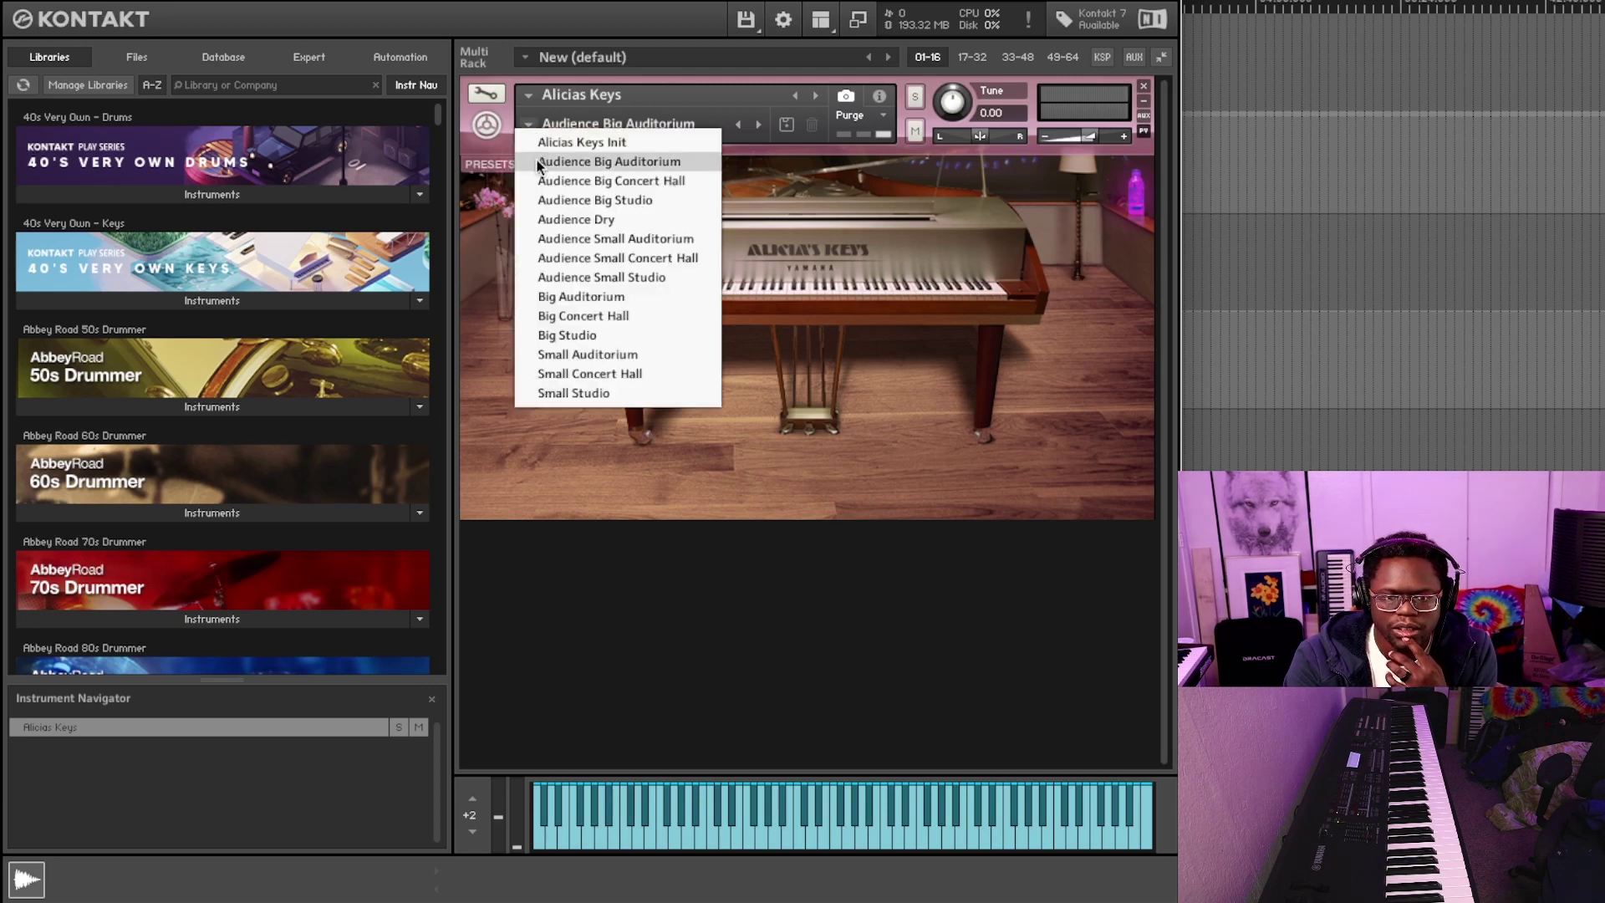
pyautogui.click(559, 202)
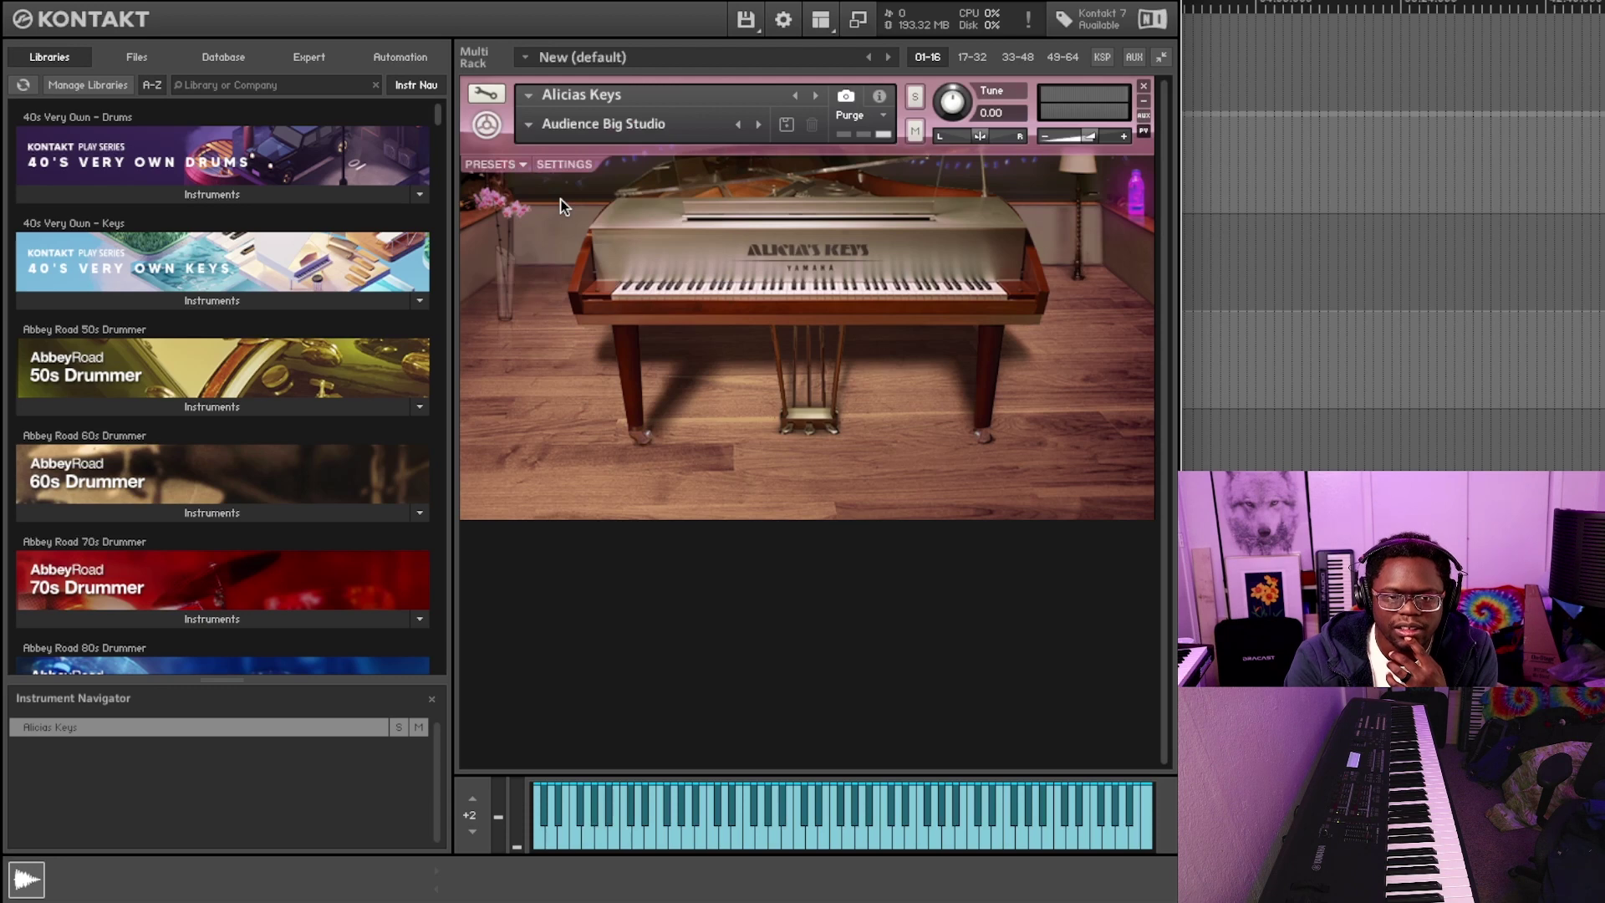
pyautogui.click(564, 165)
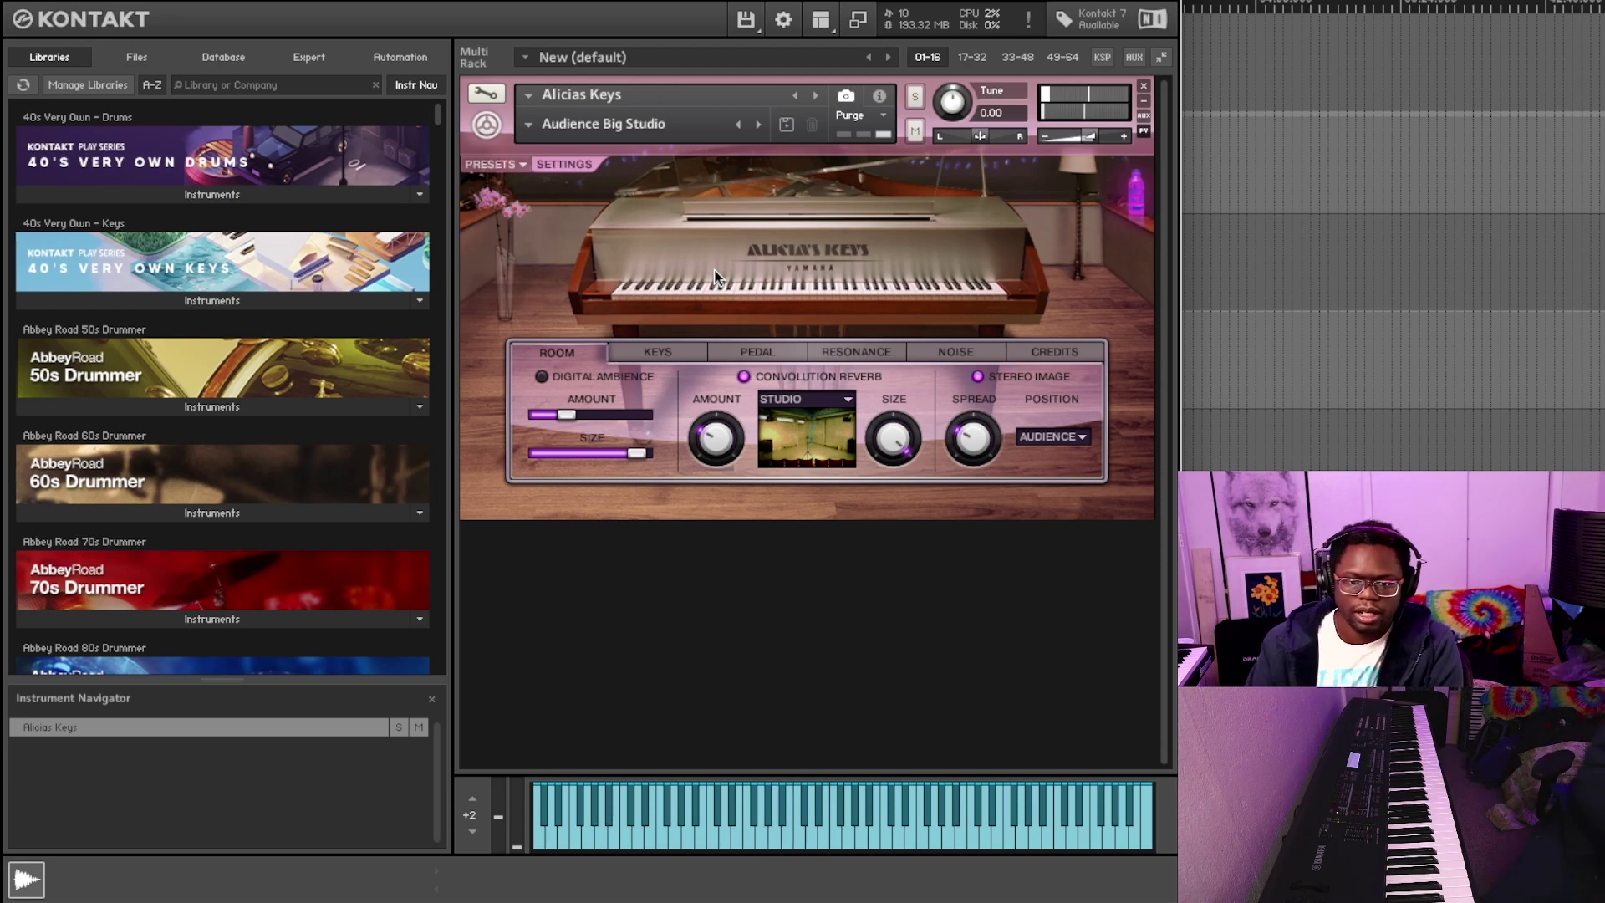
pyautogui.click(1077, 443)
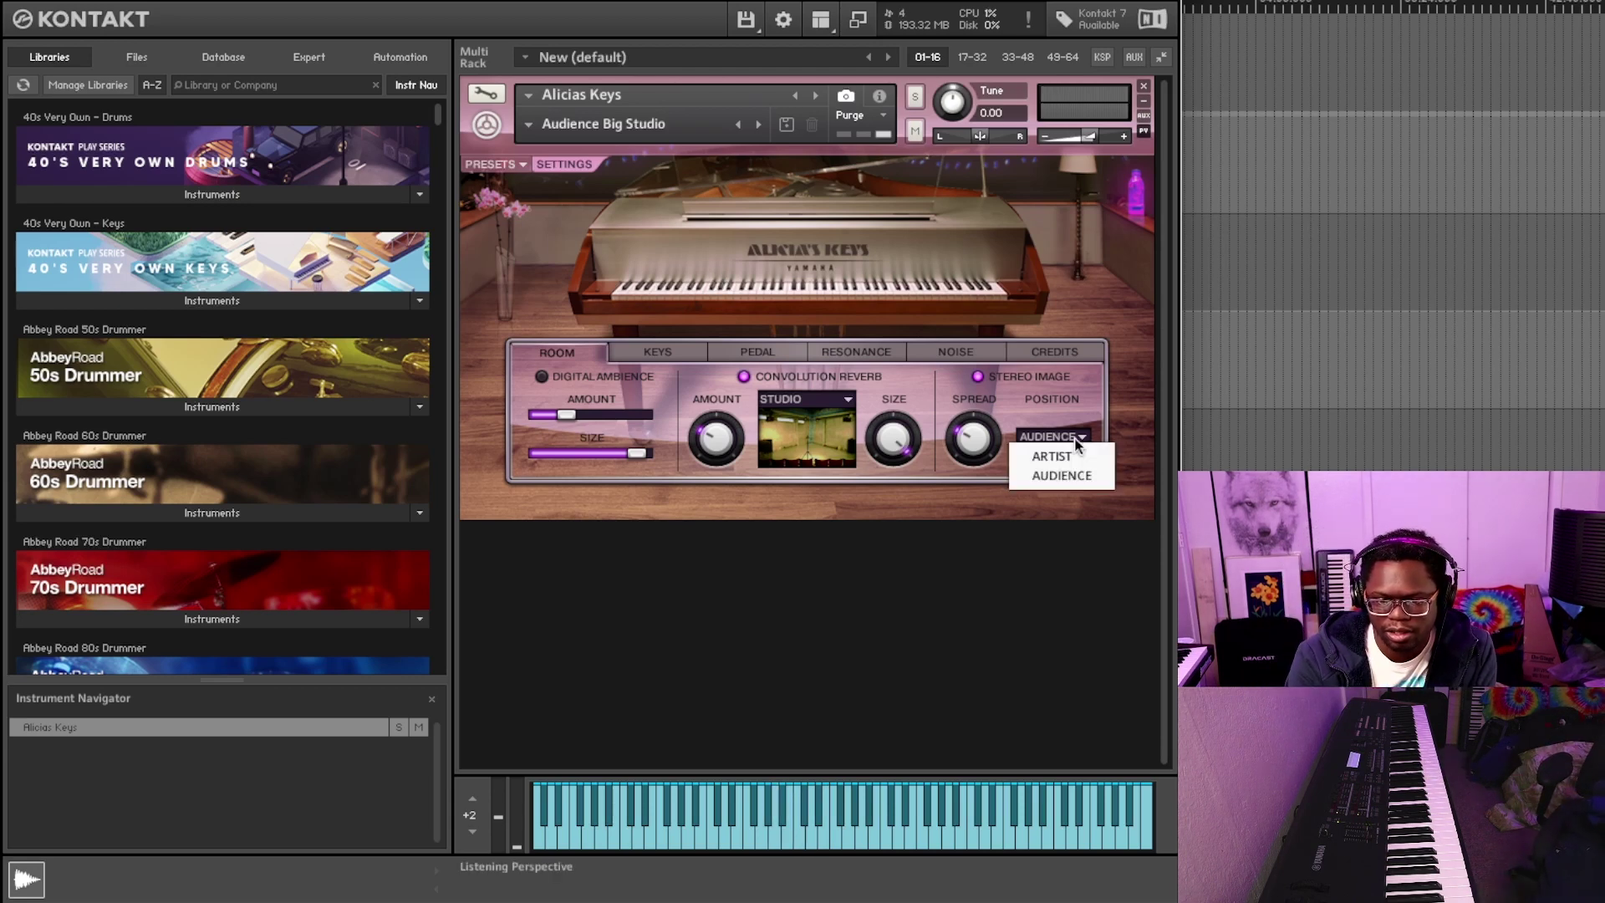
pyautogui.click(1066, 456)
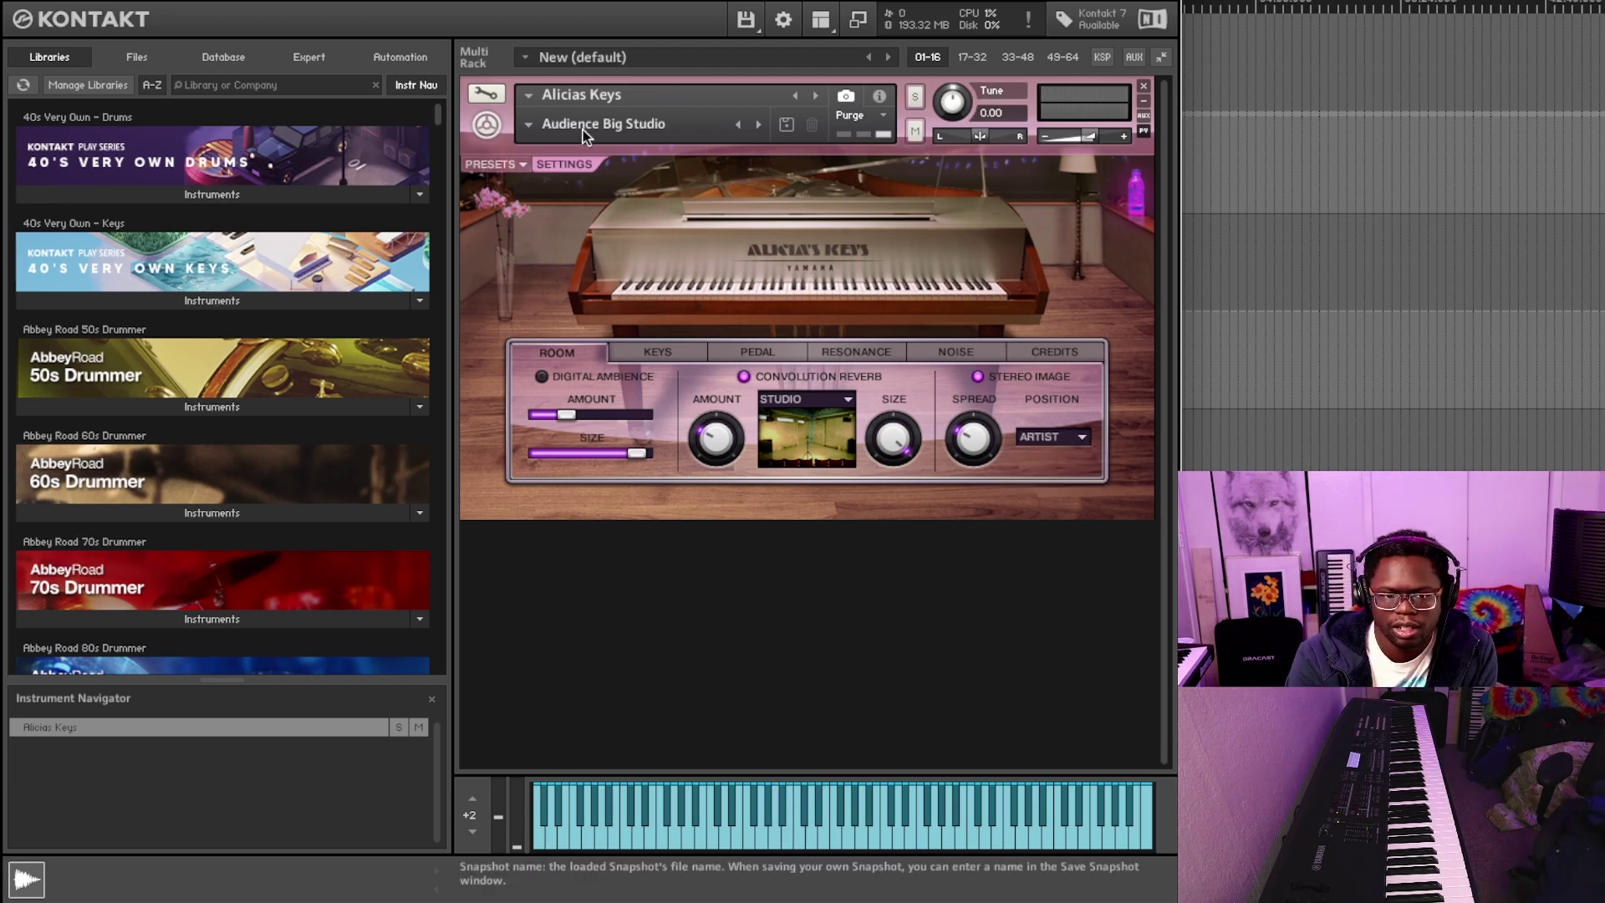
# Load the Alicias Keys Init snapshot and set its stereo image position to Audience in the room settings
pyautogui.click(530, 128)
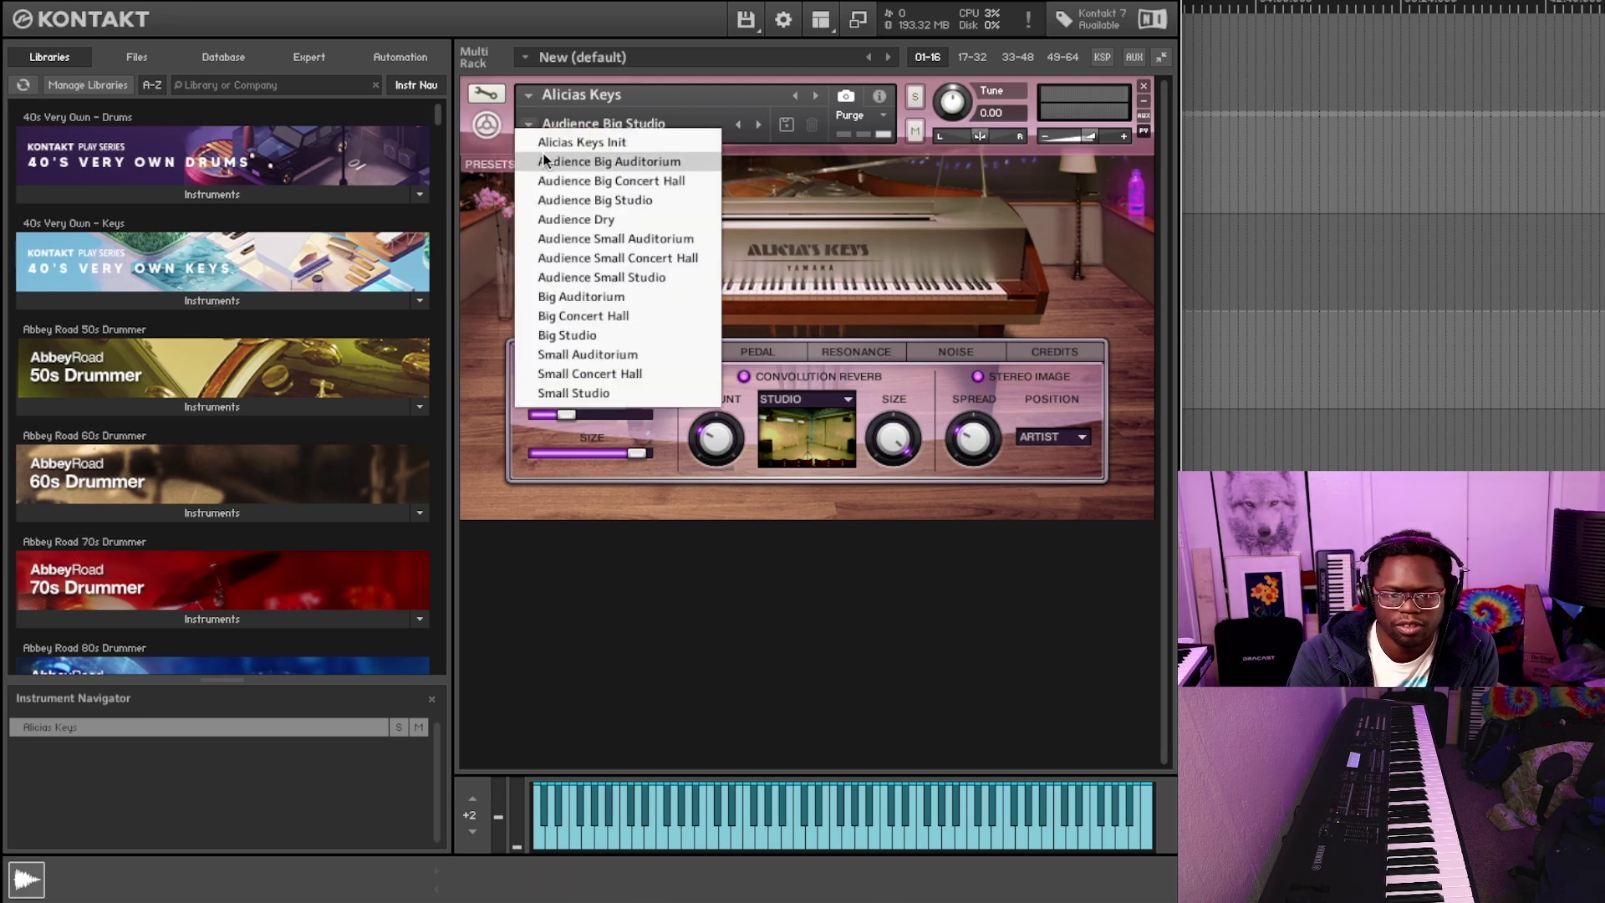
pyautogui.click(550, 142)
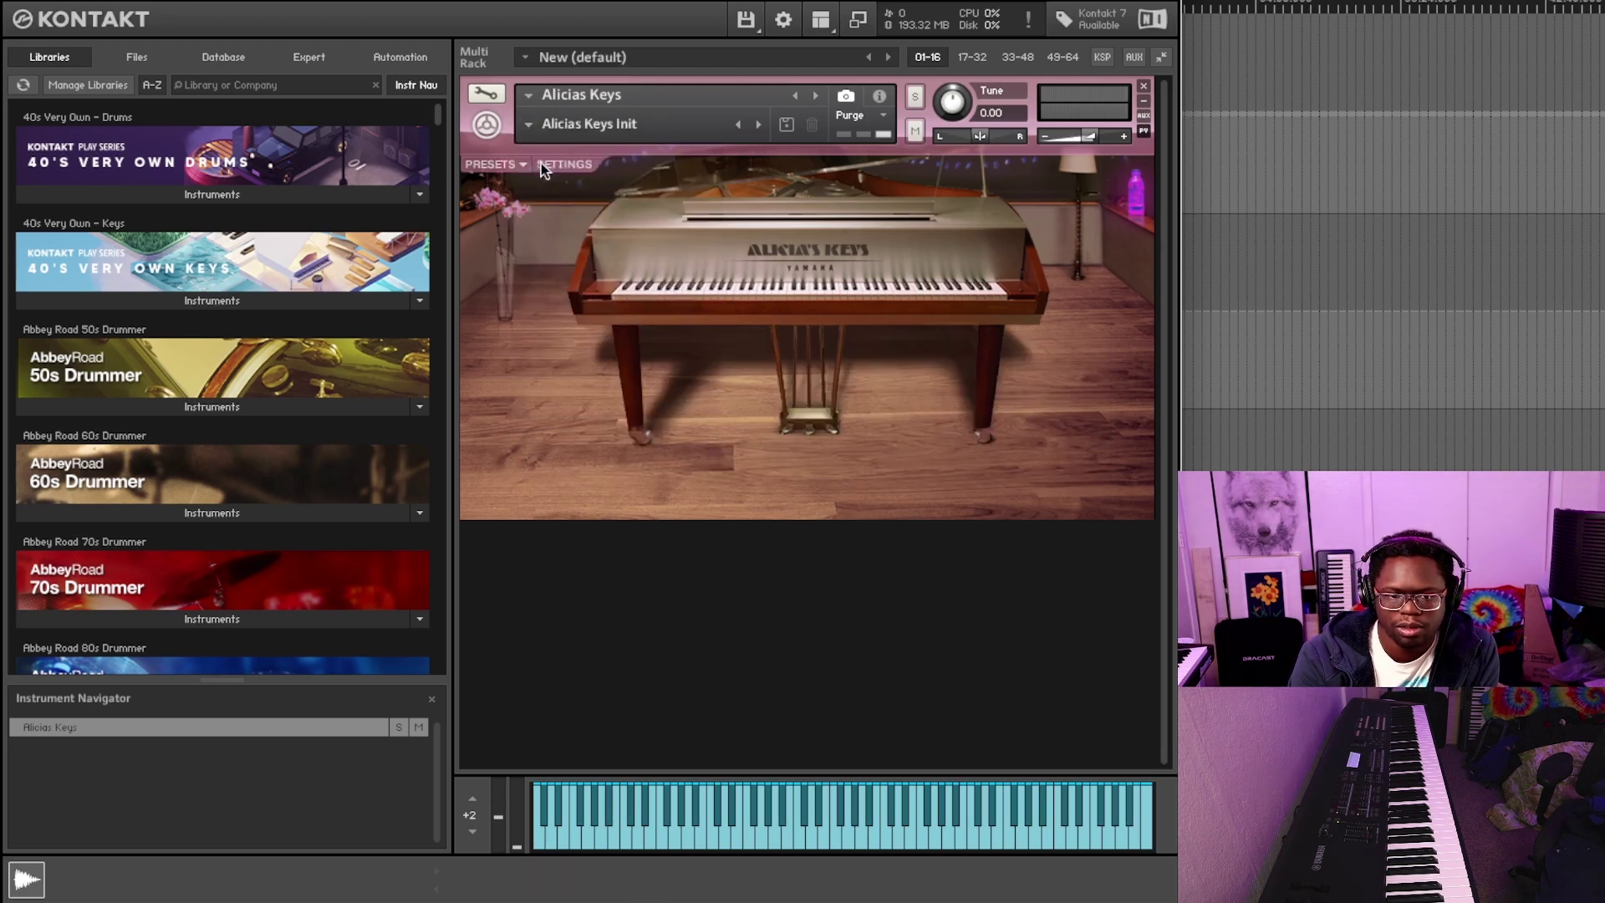
pyautogui.click(543, 166)
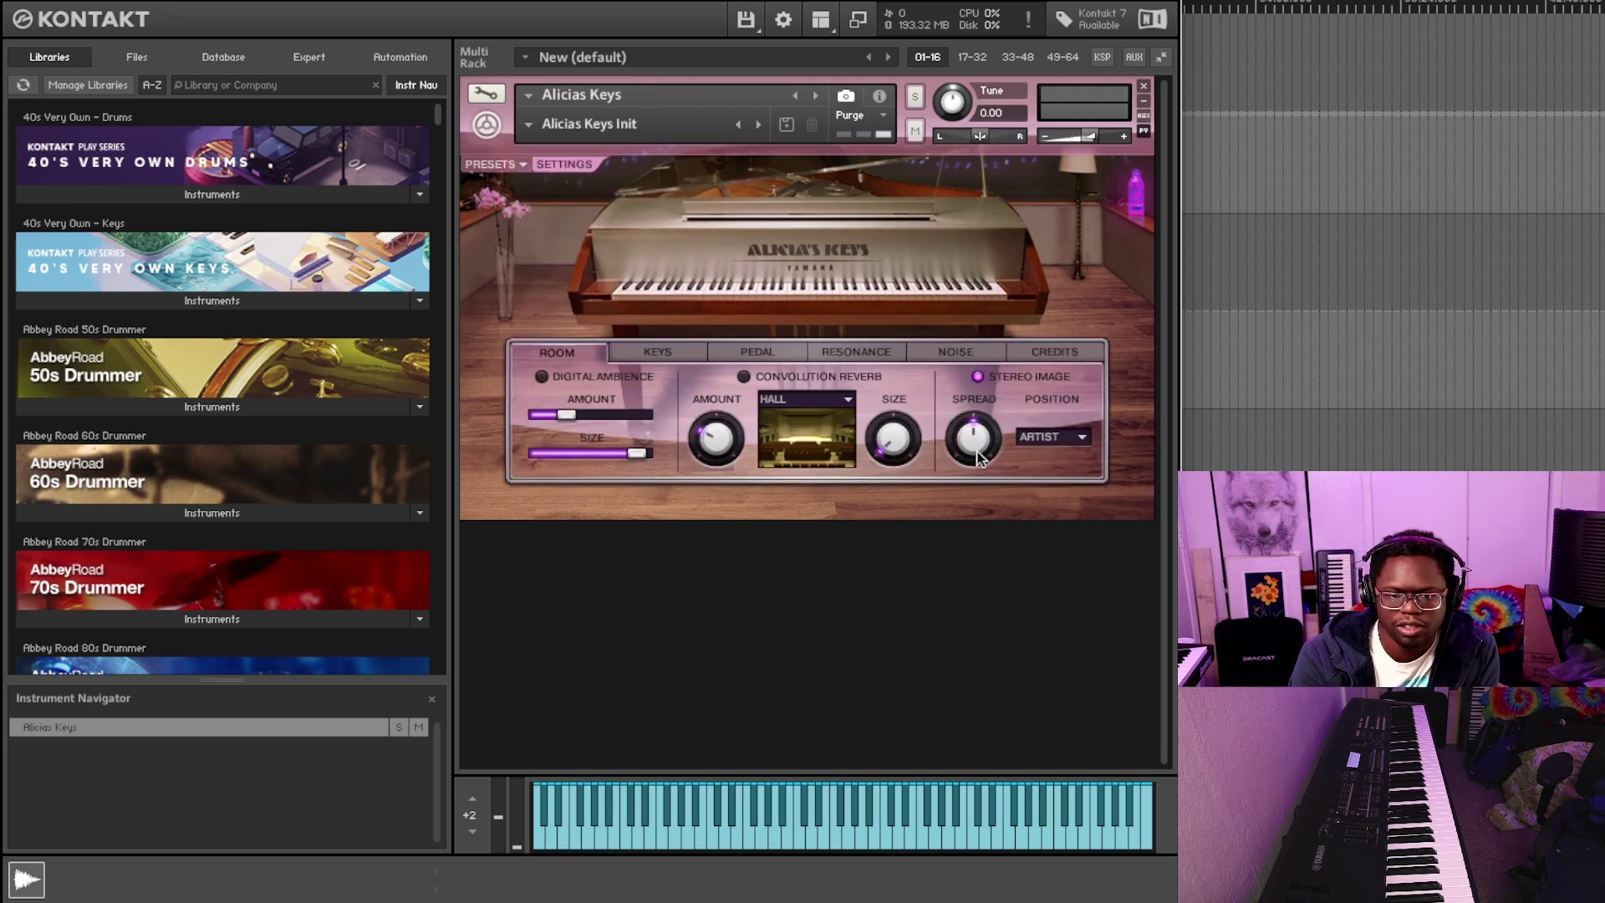
pyautogui.click(1078, 440)
pyautogui.click(1066, 470)
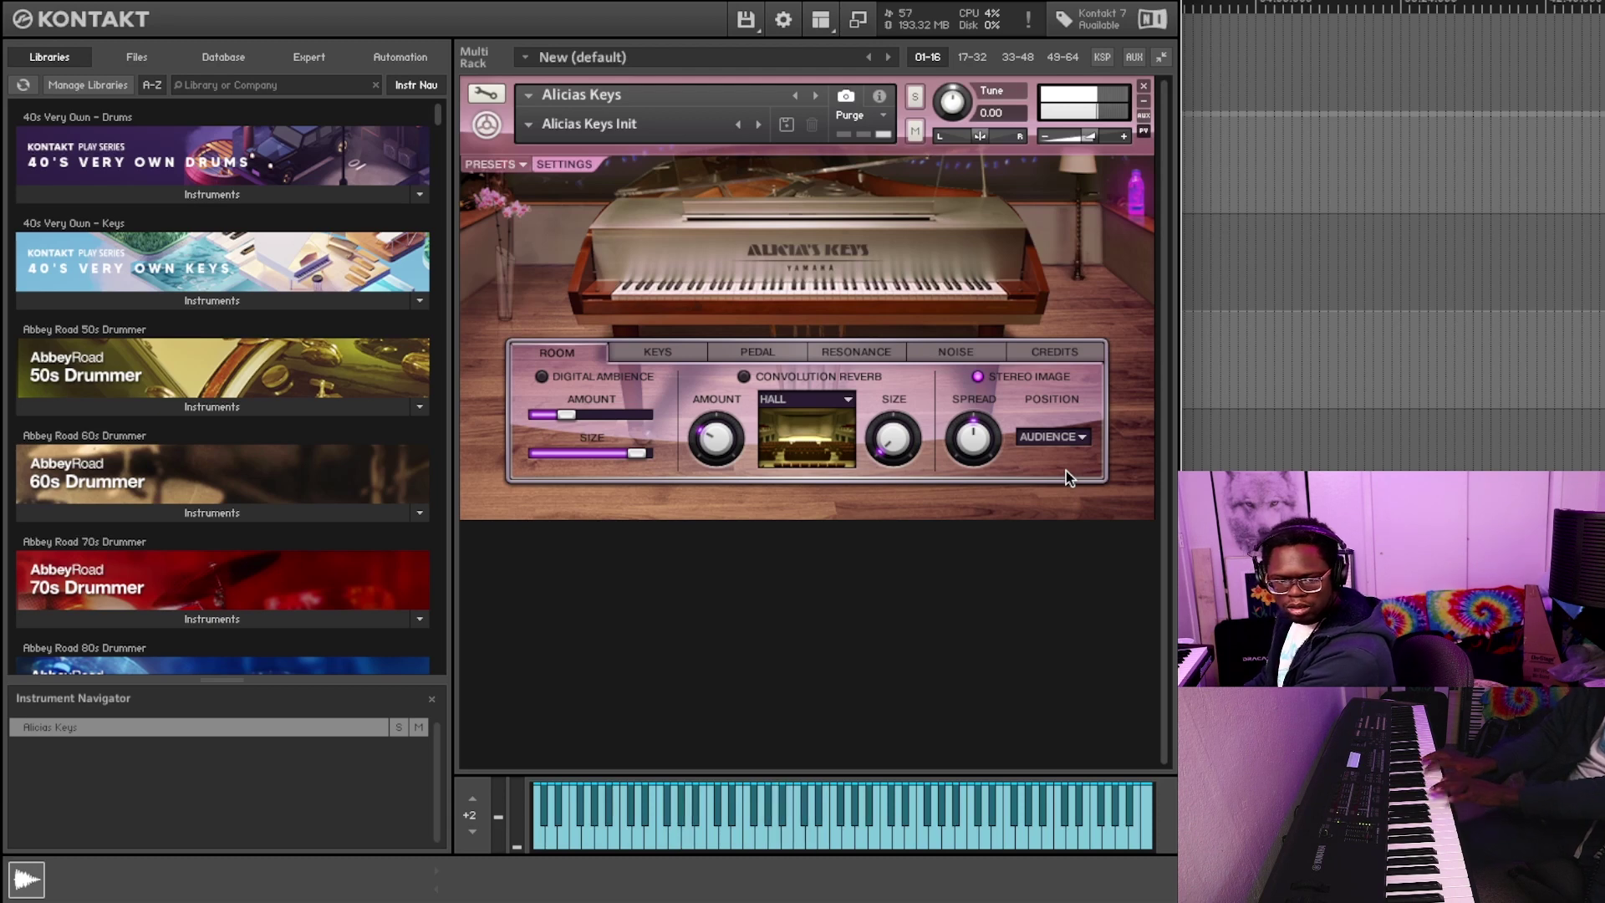
# Reload the Audience Big Studio snapshot and review its key and pedal settings
pyautogui.click(530, 124)
pyautogui.click(573, 202)
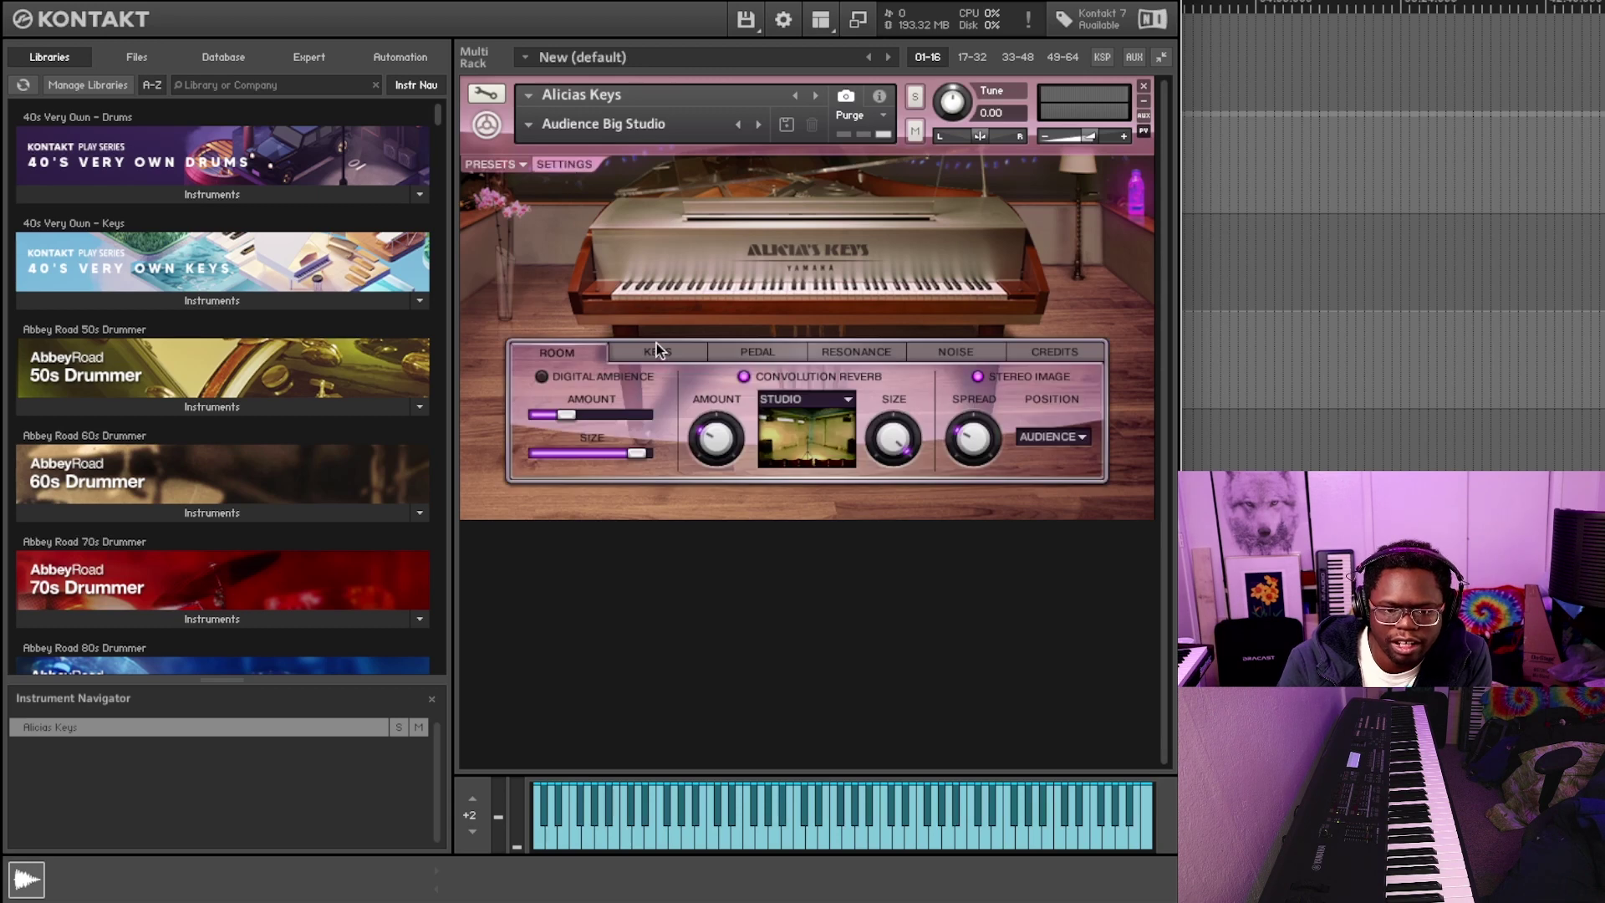
pyautogui.click(658, 351)
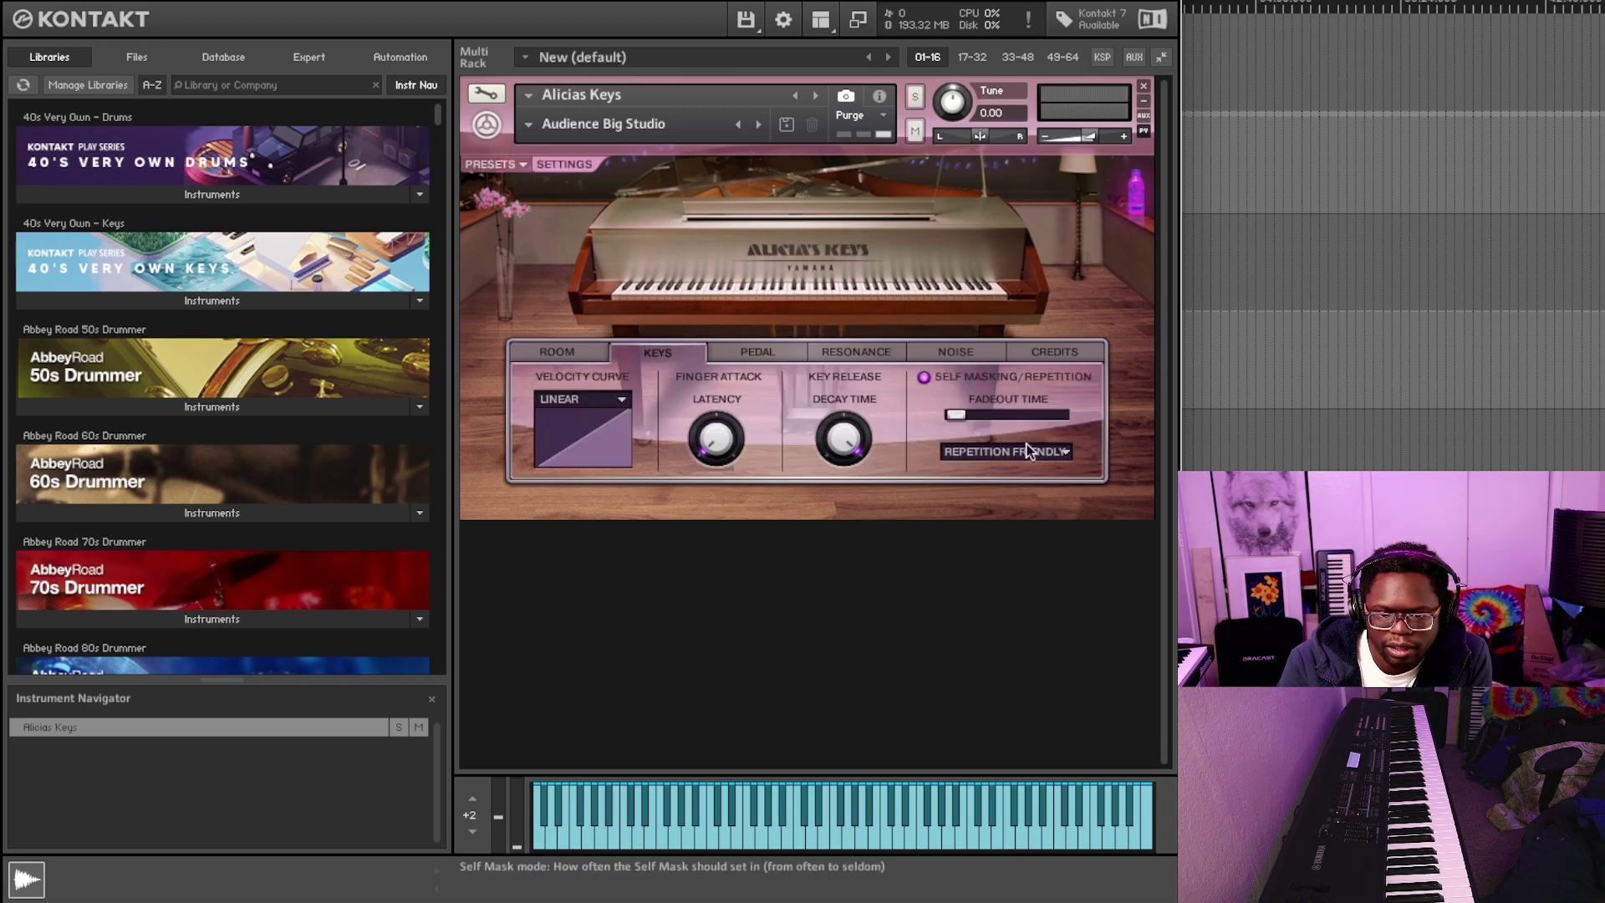
pyautogui.click(750, 358)
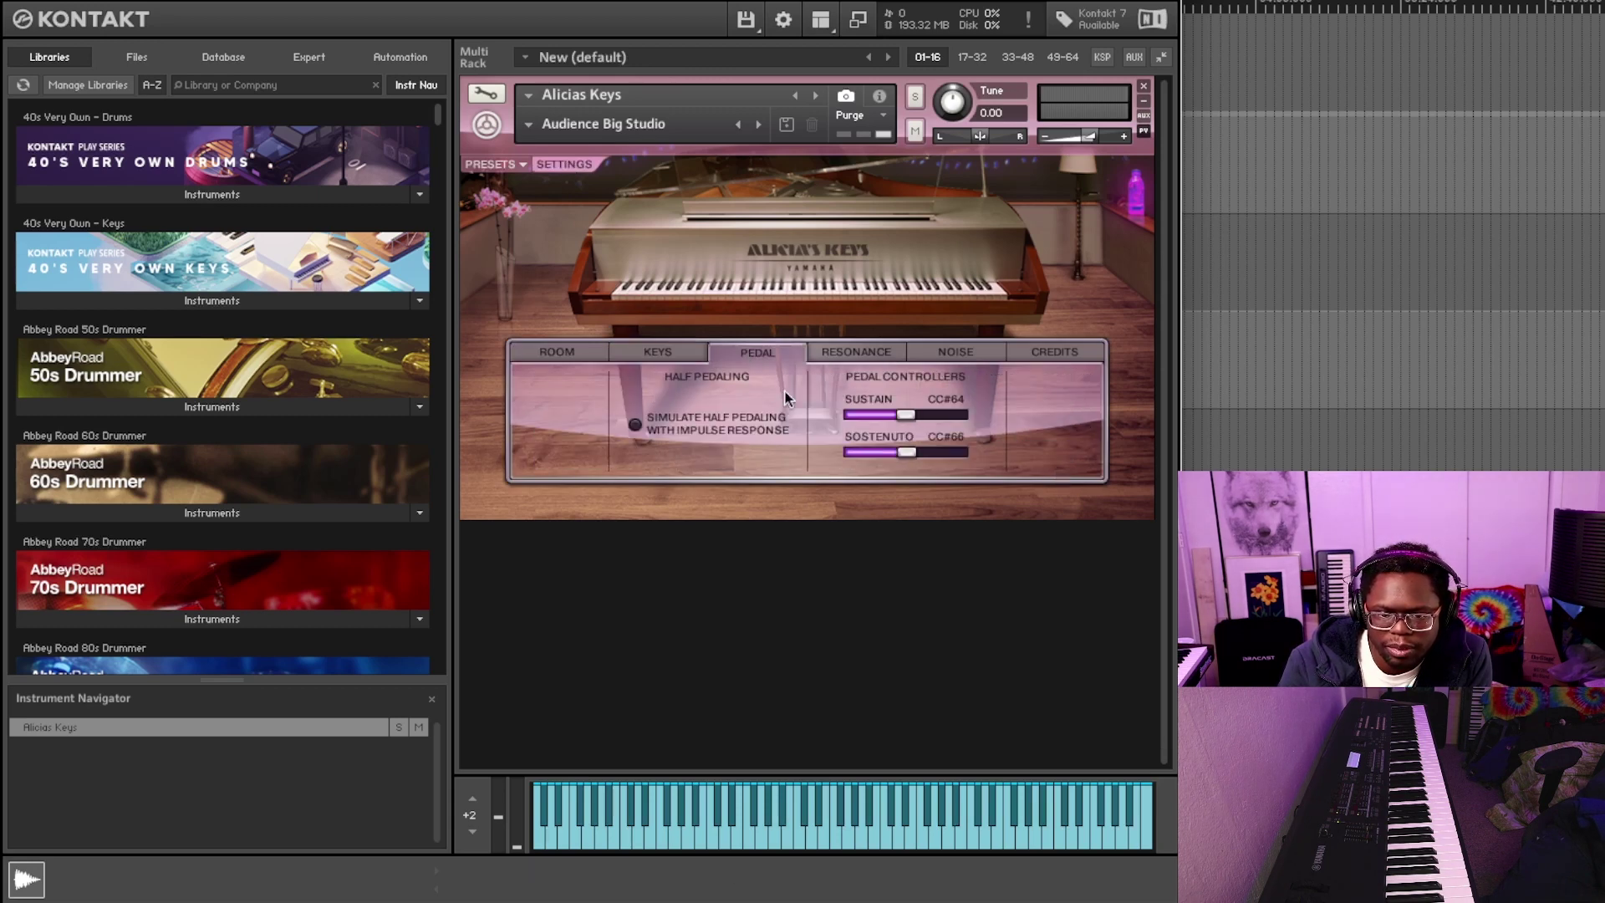
# Allow silent key strokes in the resonance settings and return to the room settings
pyautogui.click(876, 354)
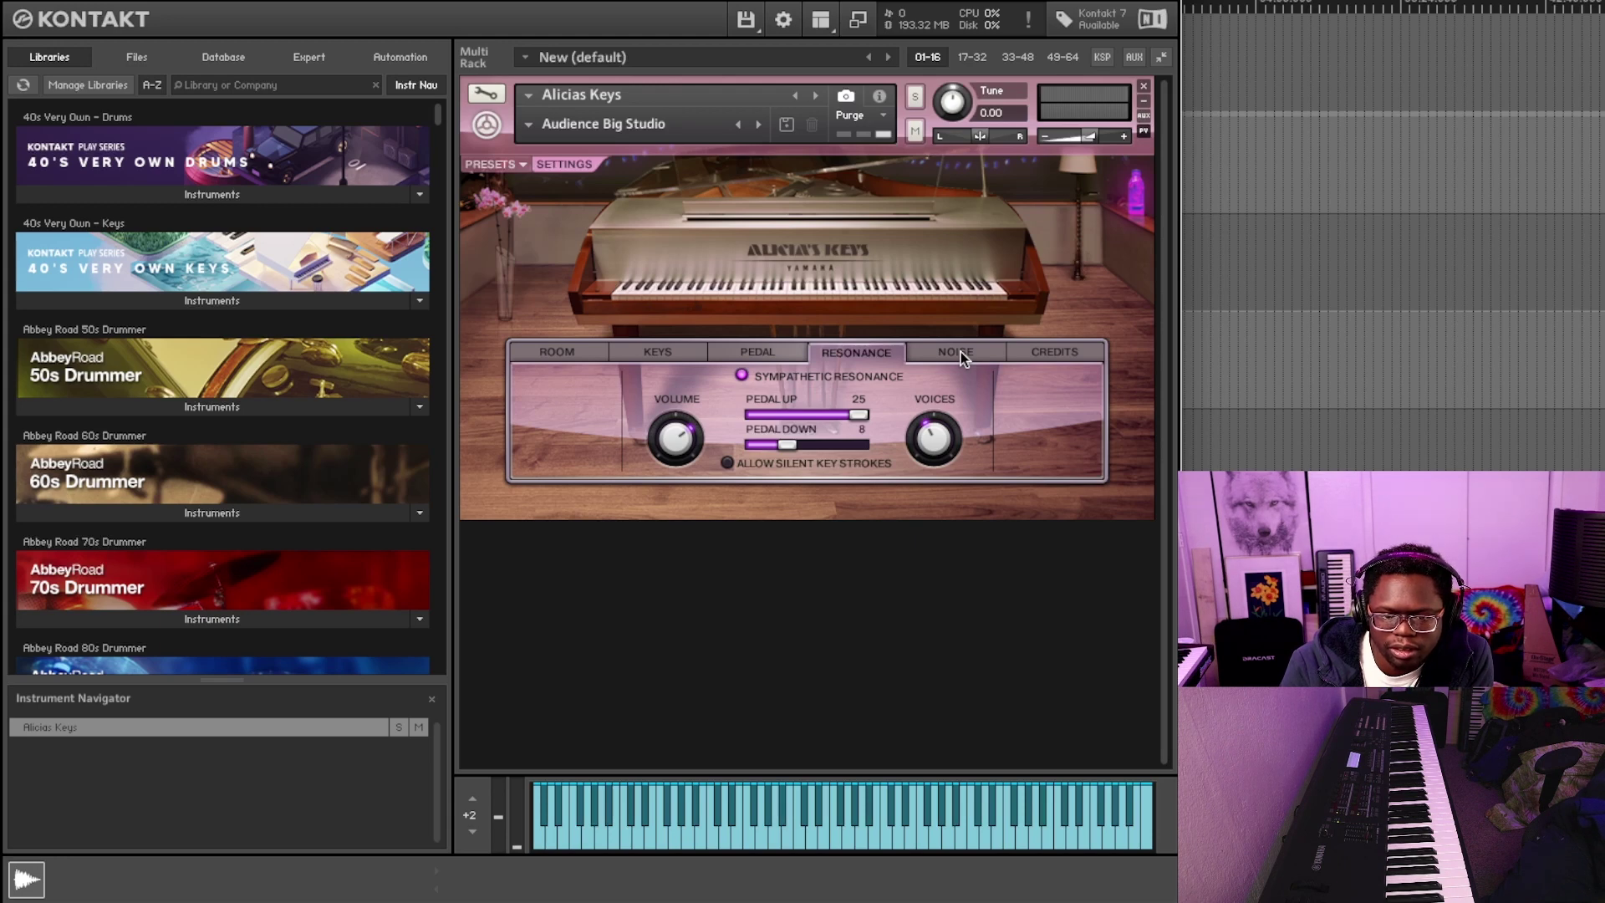
pyautogui.click(725, 462)
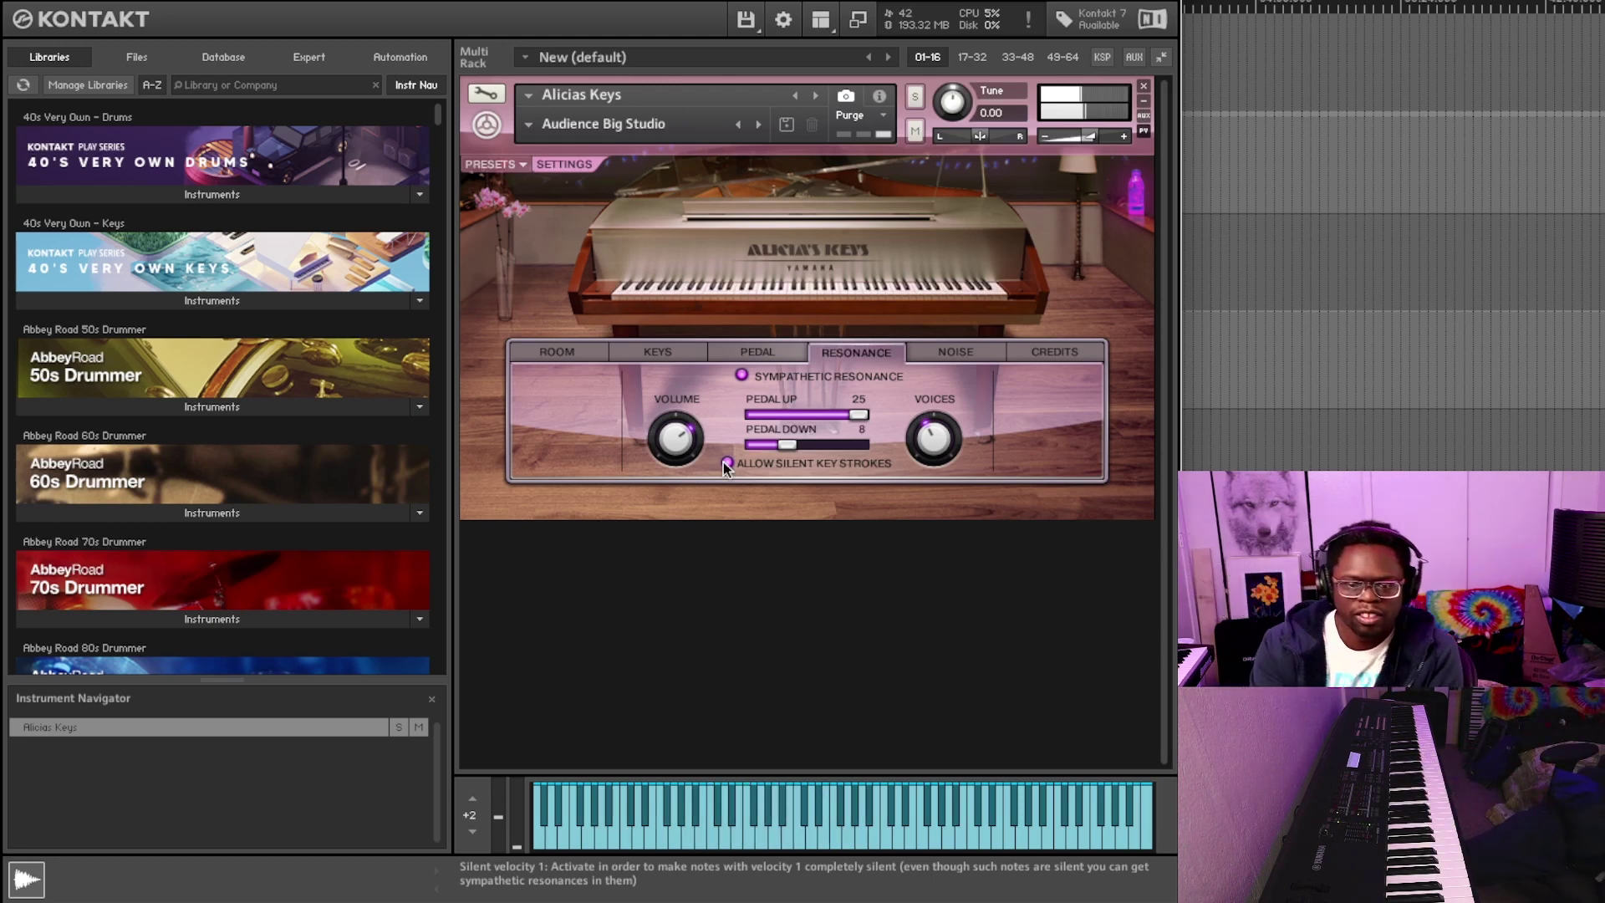
pyautogui.click(569, 352)
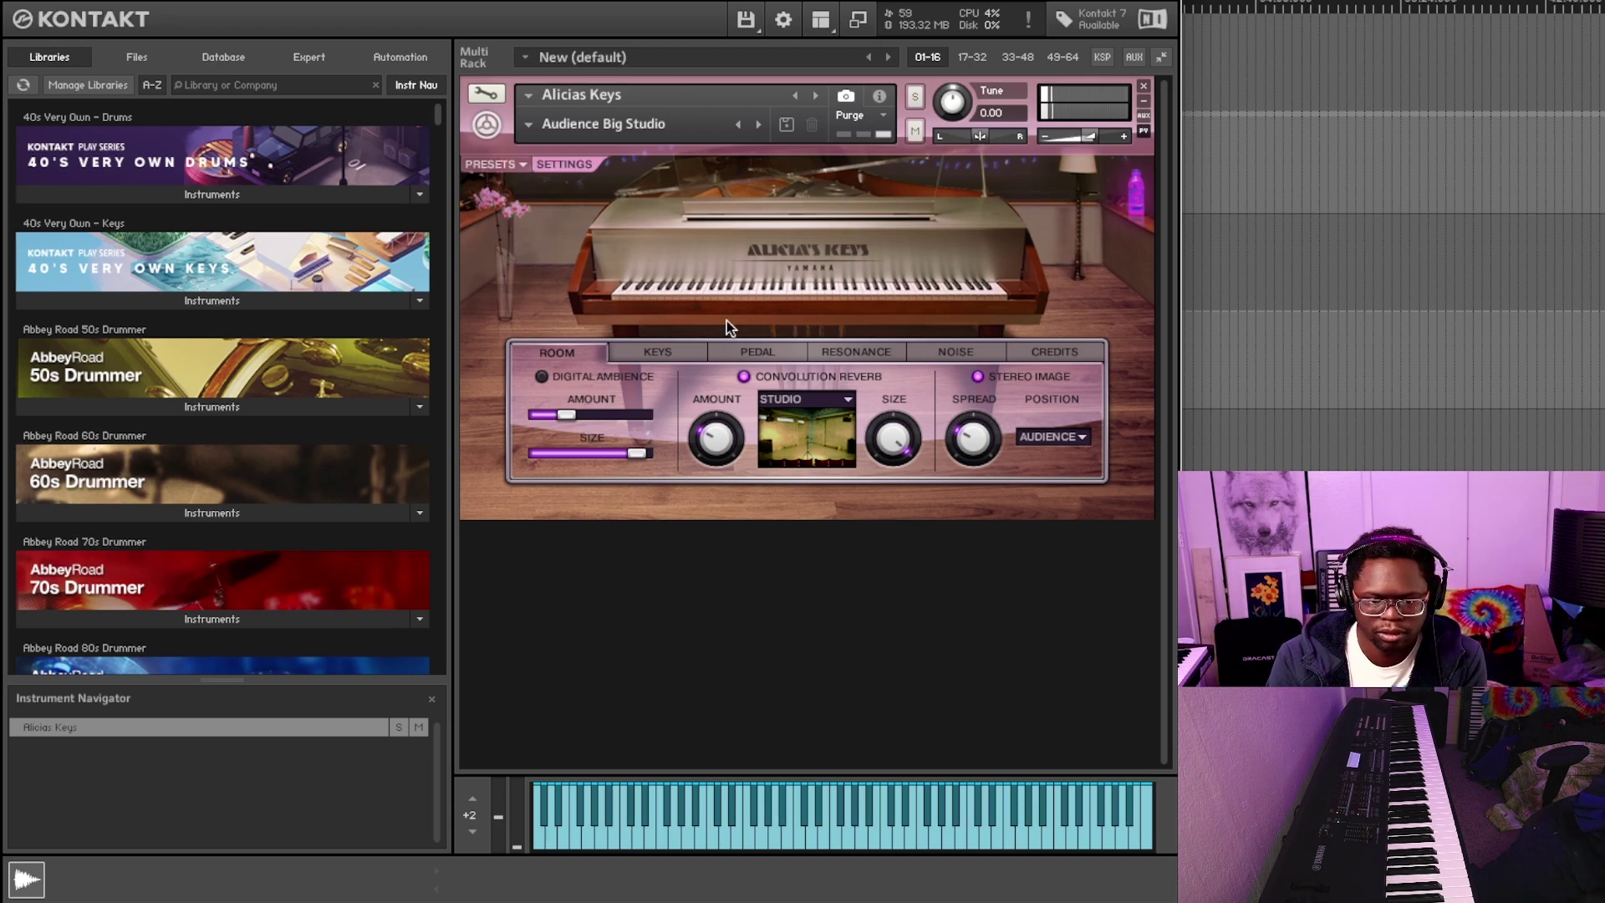
# Audition the Big Auditorium snapshot with a look at its room settings, and load the Small Studio snapshot
pyautogui.click(530, 125)
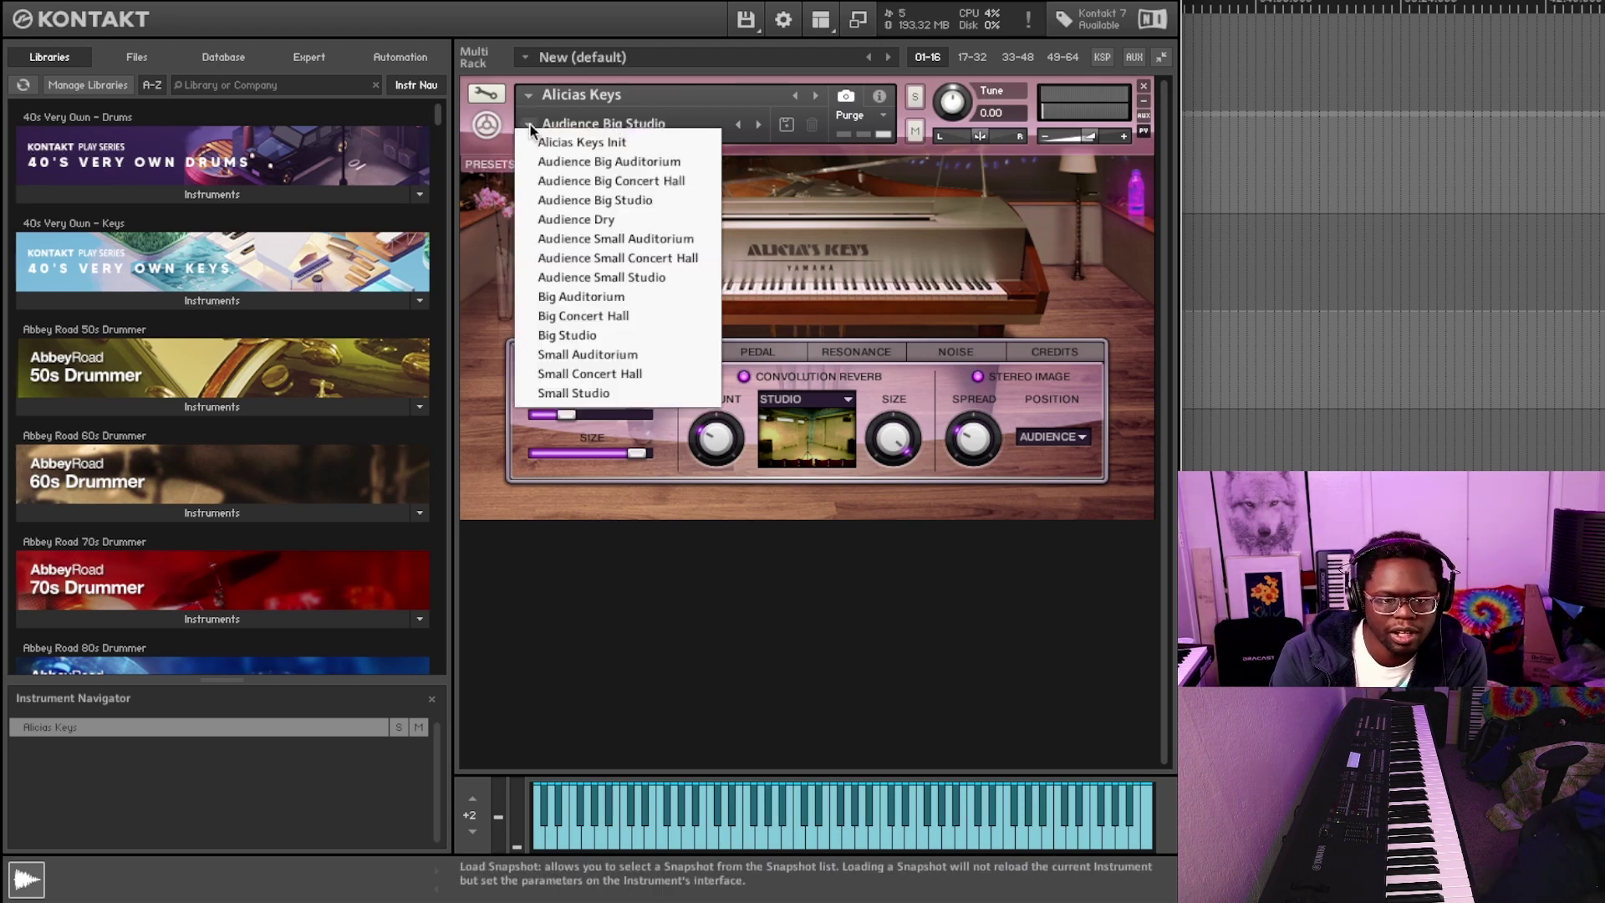
pyautogui.click(629, 297)
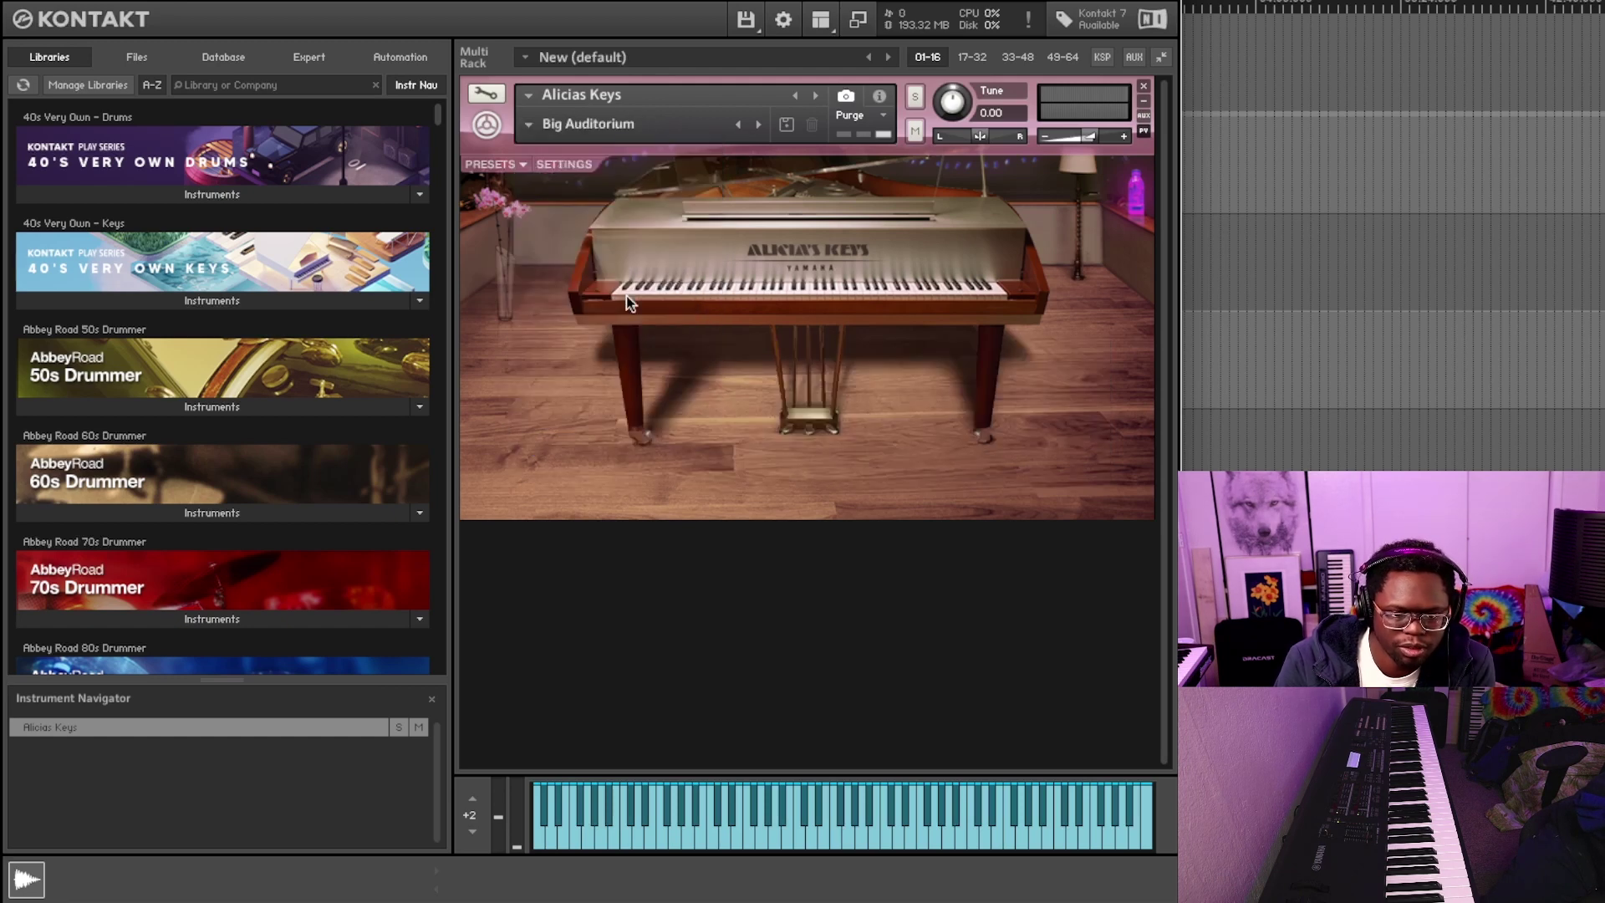
pyautogui.click(575, 163)
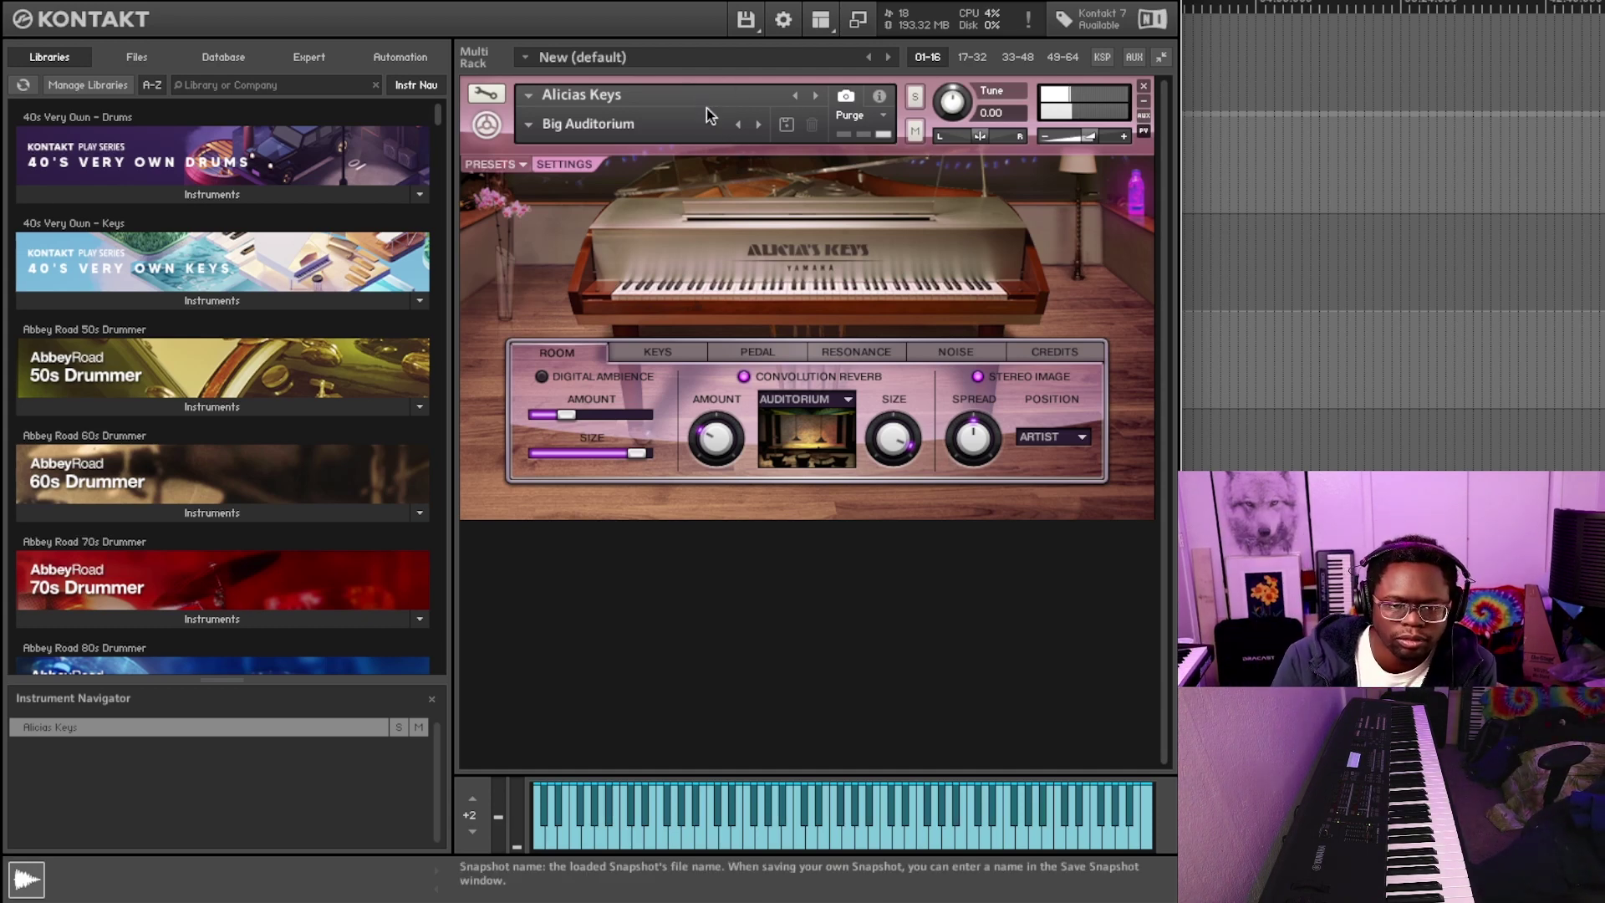
pyautogui.click(530, 124)
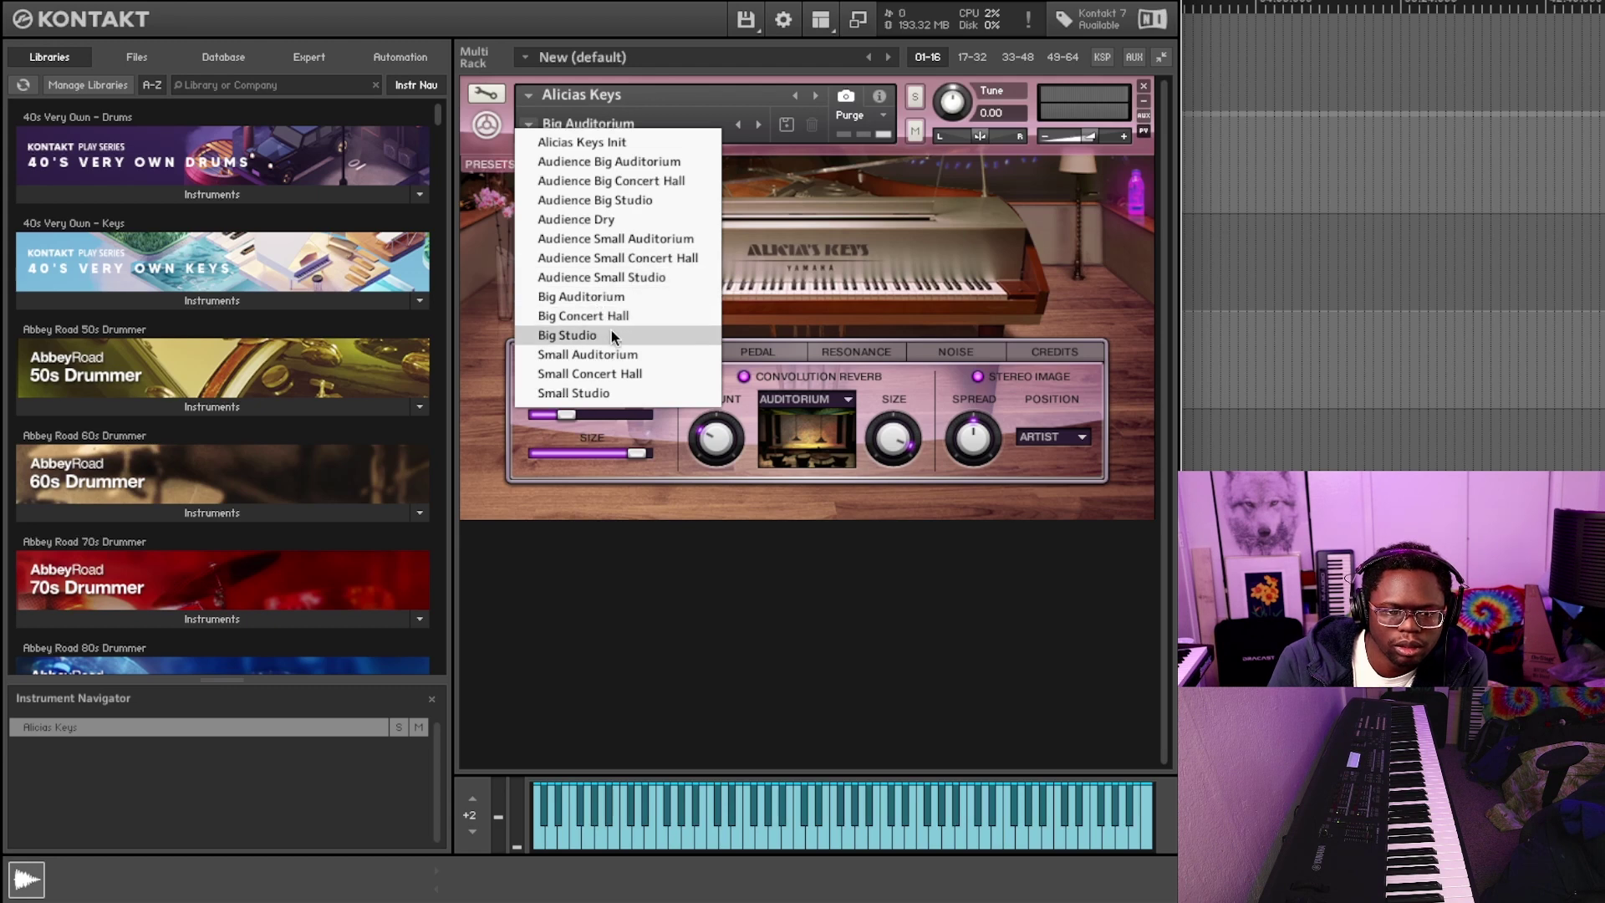
pyautogui.click(619, 393)
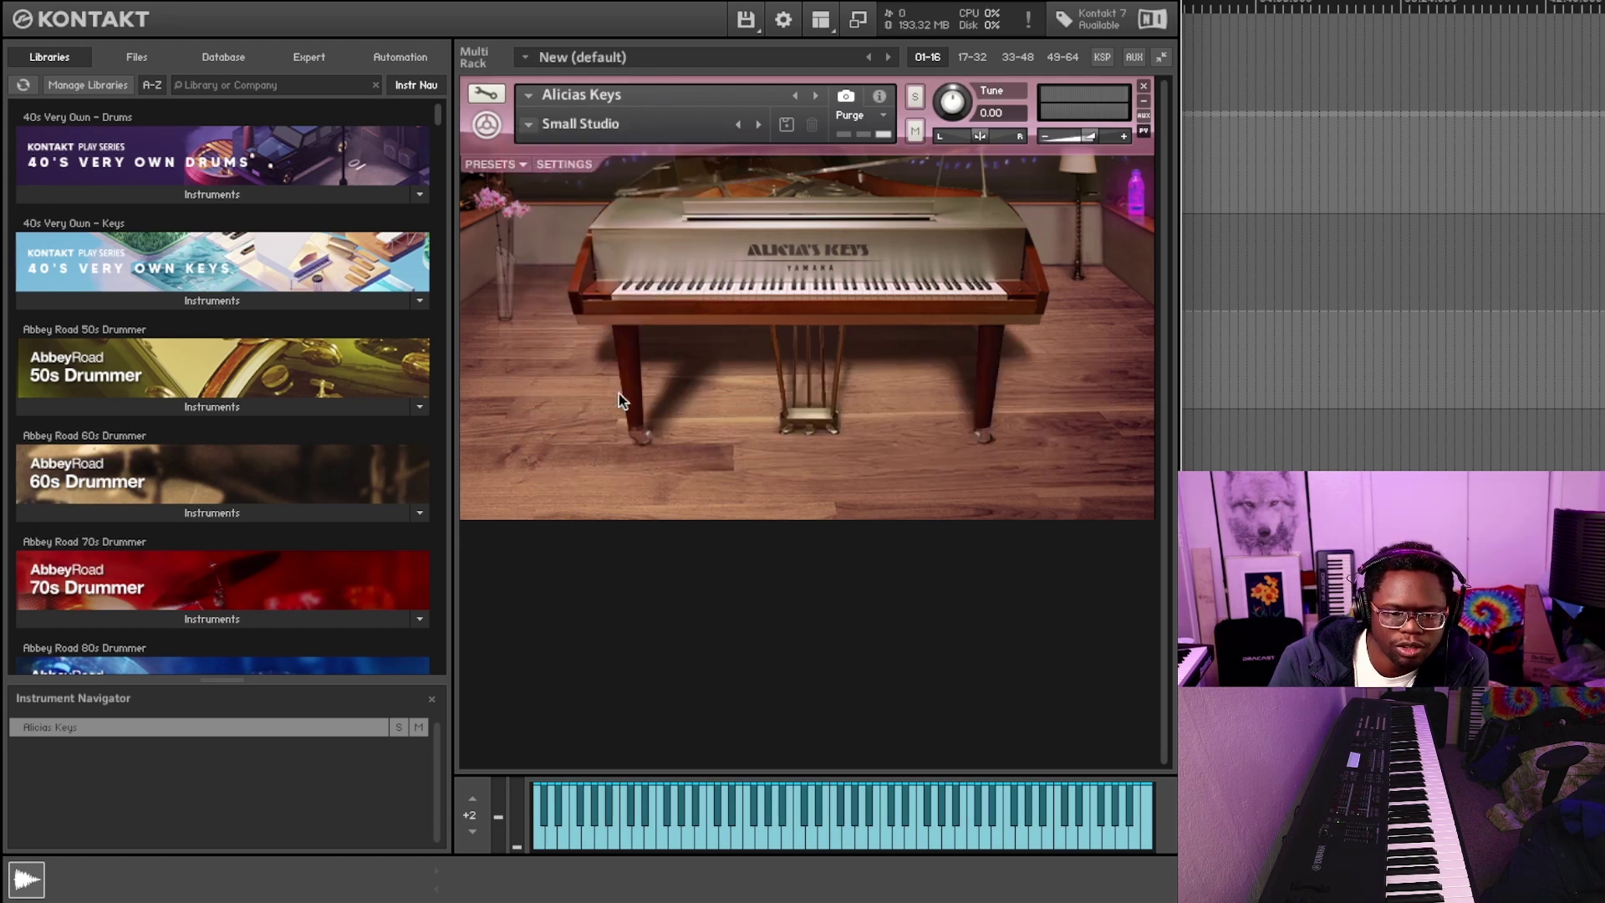
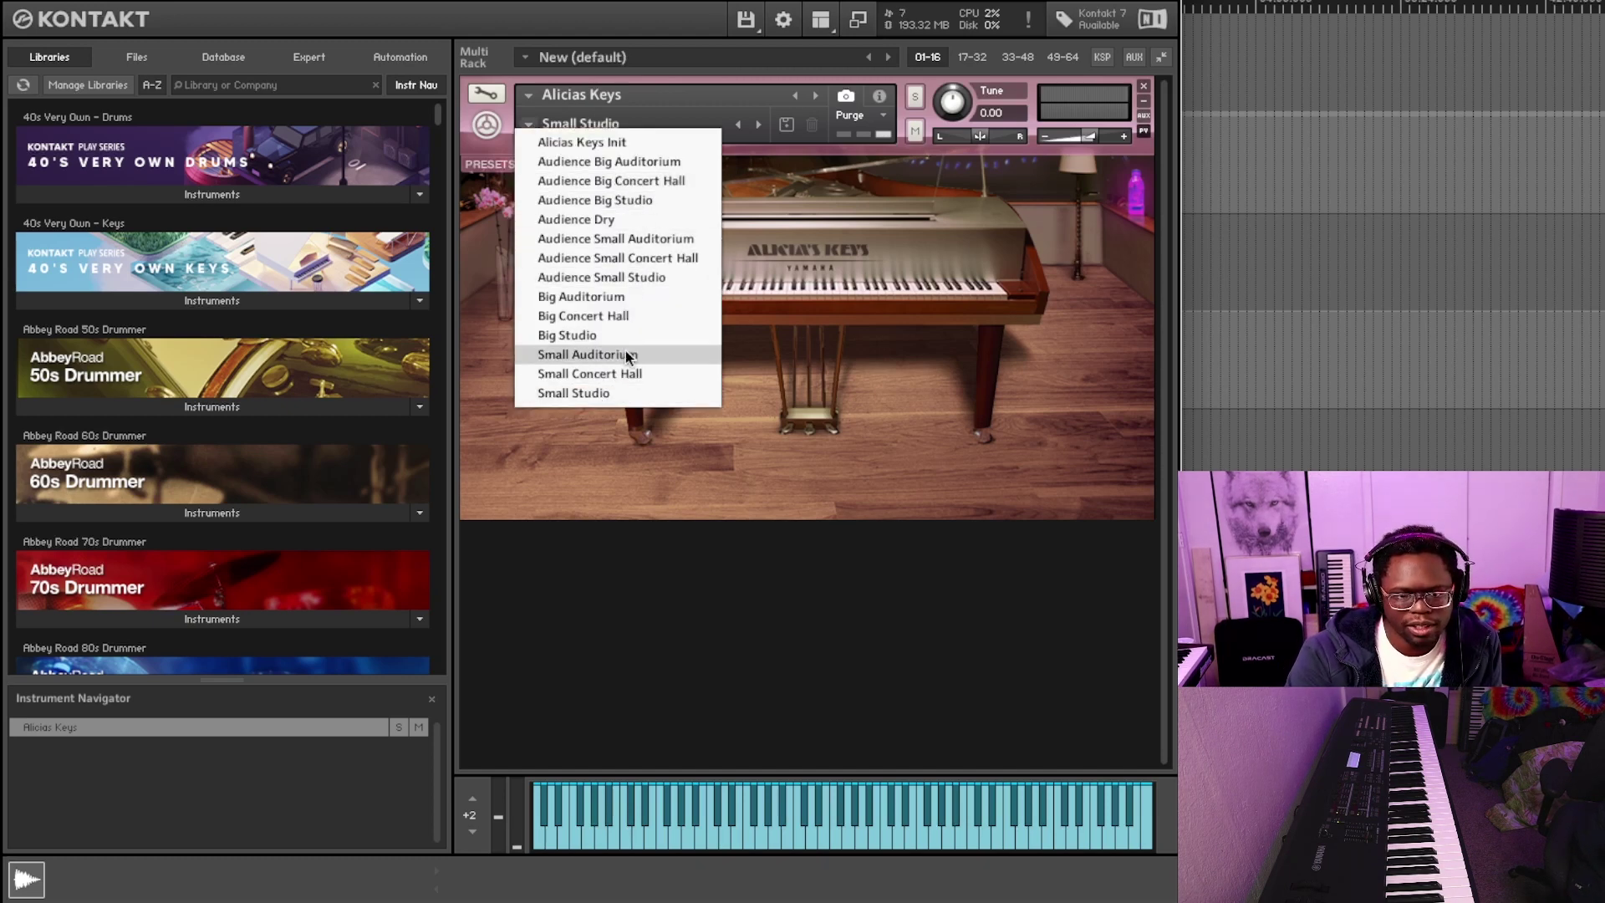
# Load the Alicias Keys Init snapshot, enable its convolution reverb, and raise the reverb size to about the midpoint
pyautogui.click(644, 140)
pyautogui.click(561, 166)
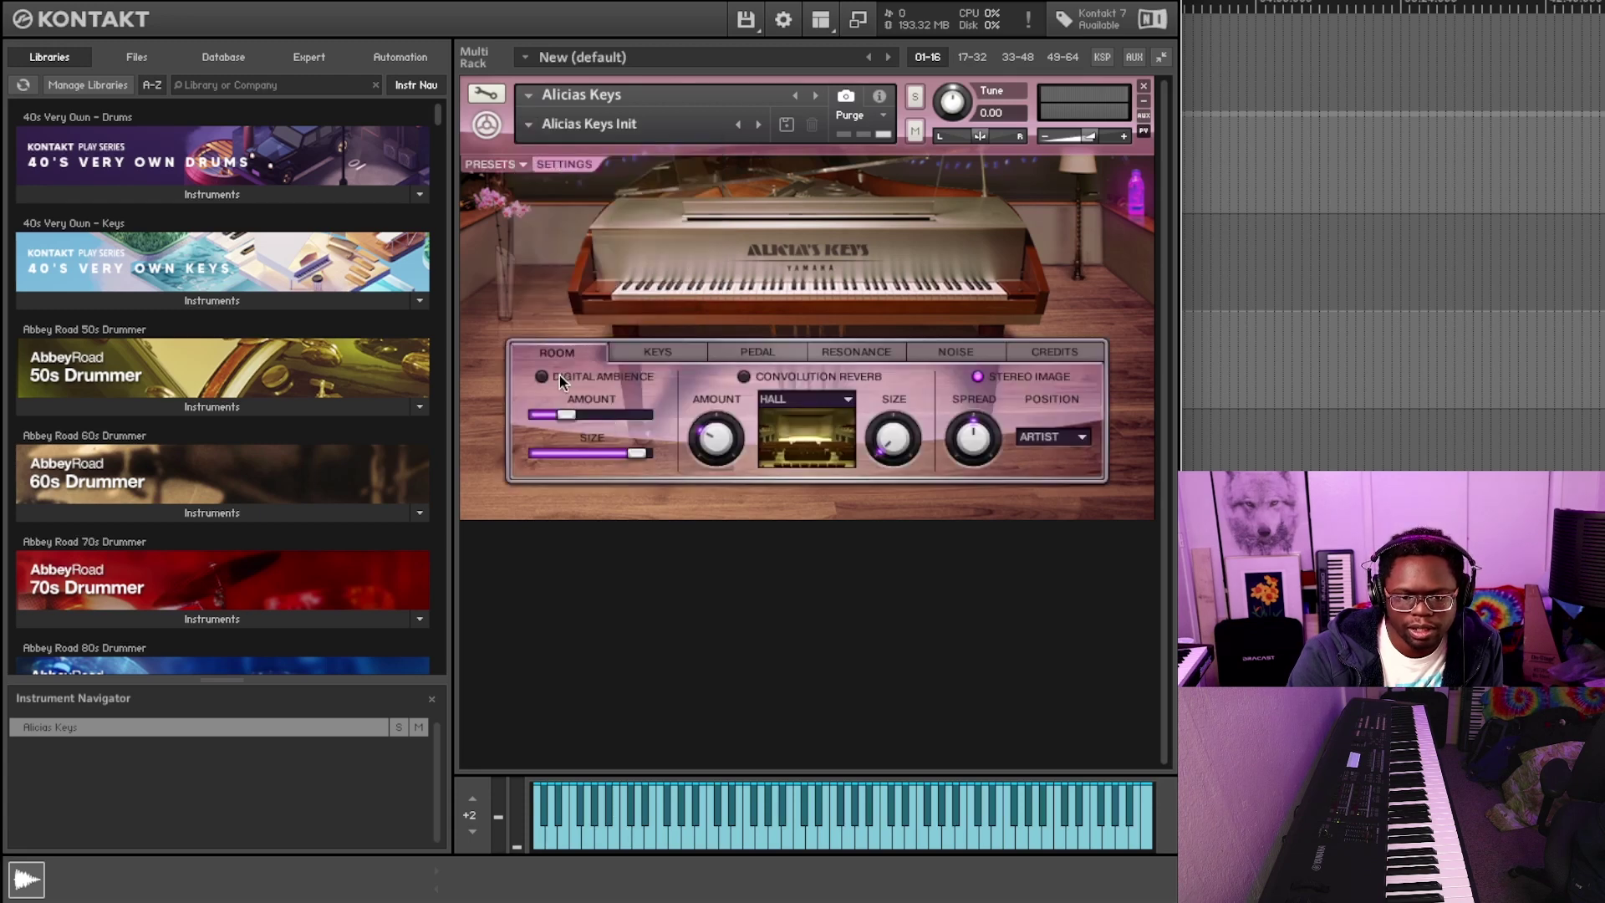
pyautogui.click(745, 377)
pyautogui.moveTo(888, 449); pyautogui.dragTo(898, 291)
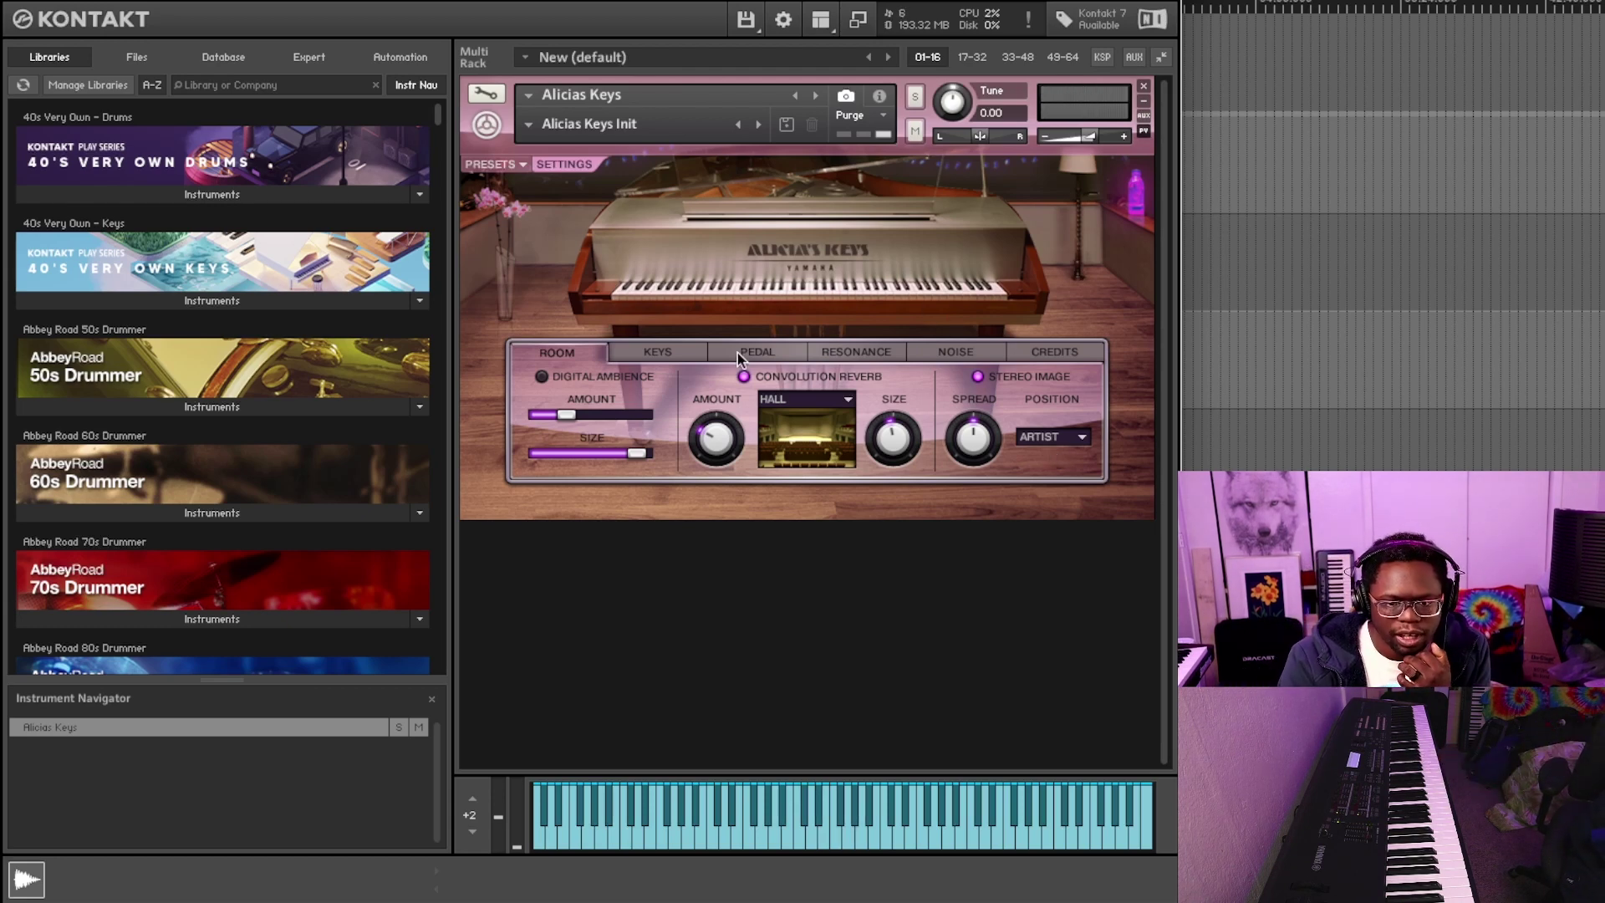
# Raise the finger attack latency to about the midpoint and enable half pedaling simulation with impulse response
pyautogui.click(699, 352)
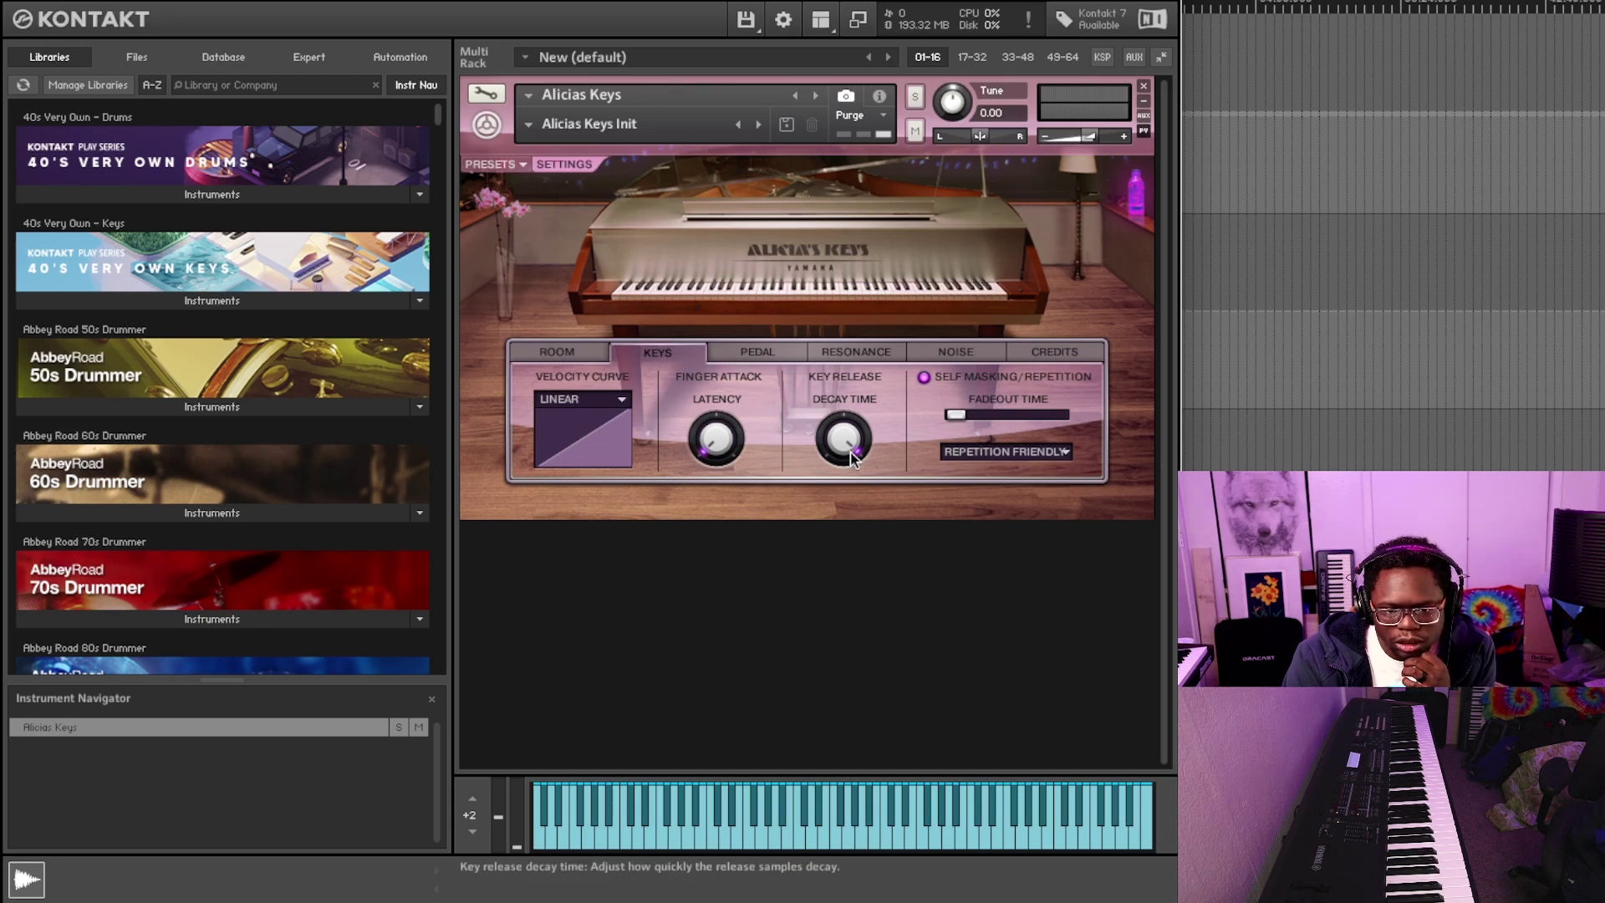
pyautogui.moveTo(727, 451); pyautogui.dragTo(720, 288)
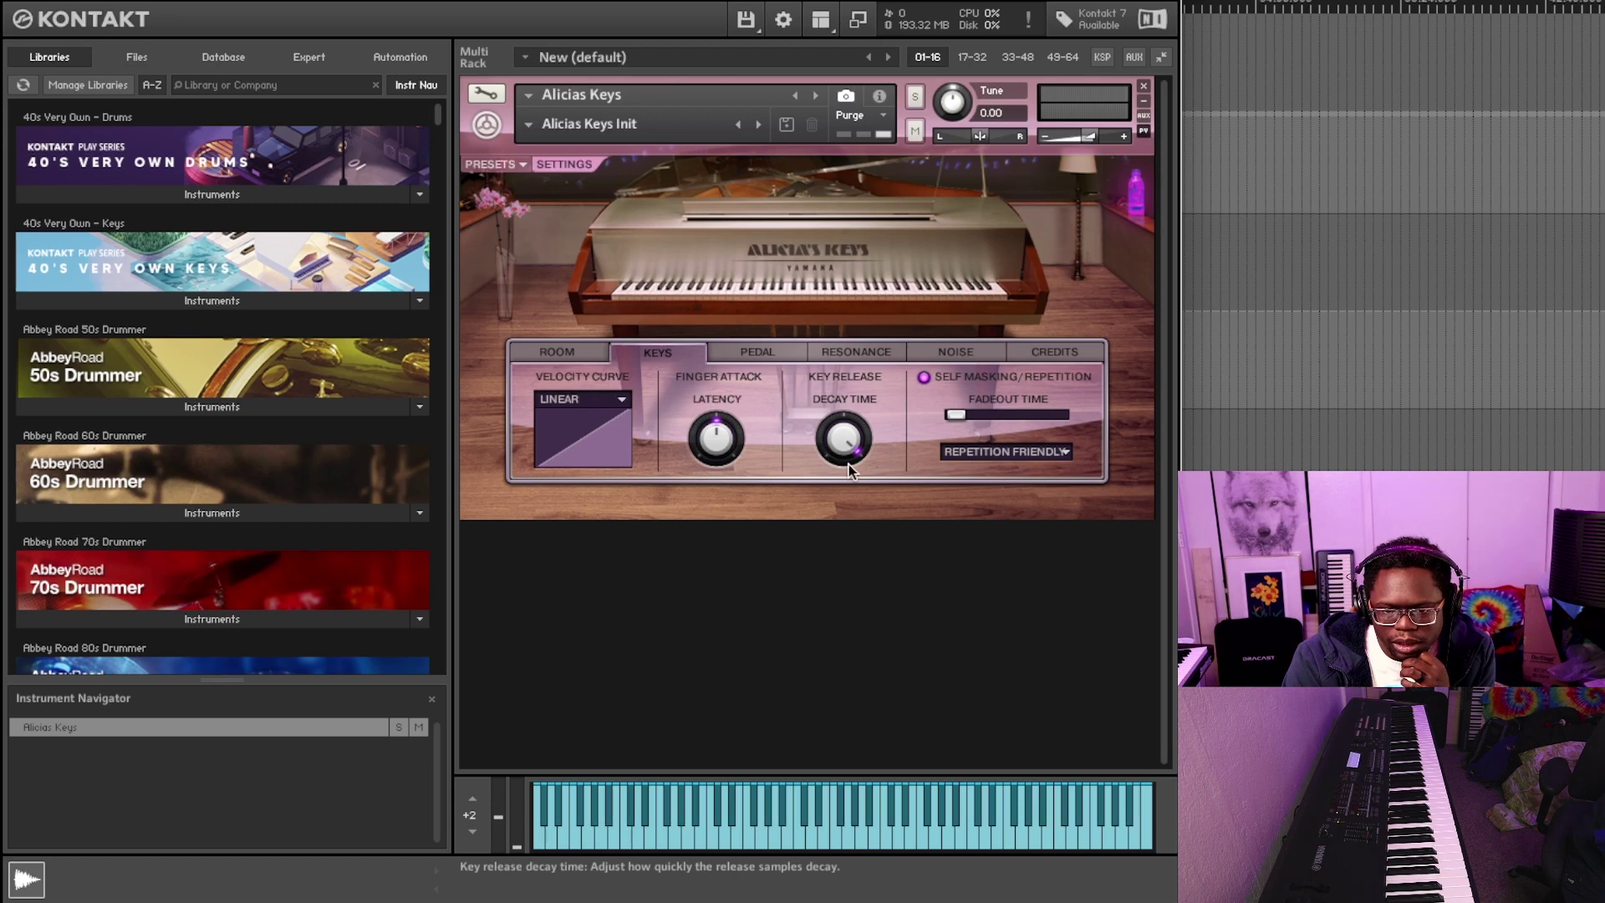
pyautogui.click(761, 353)
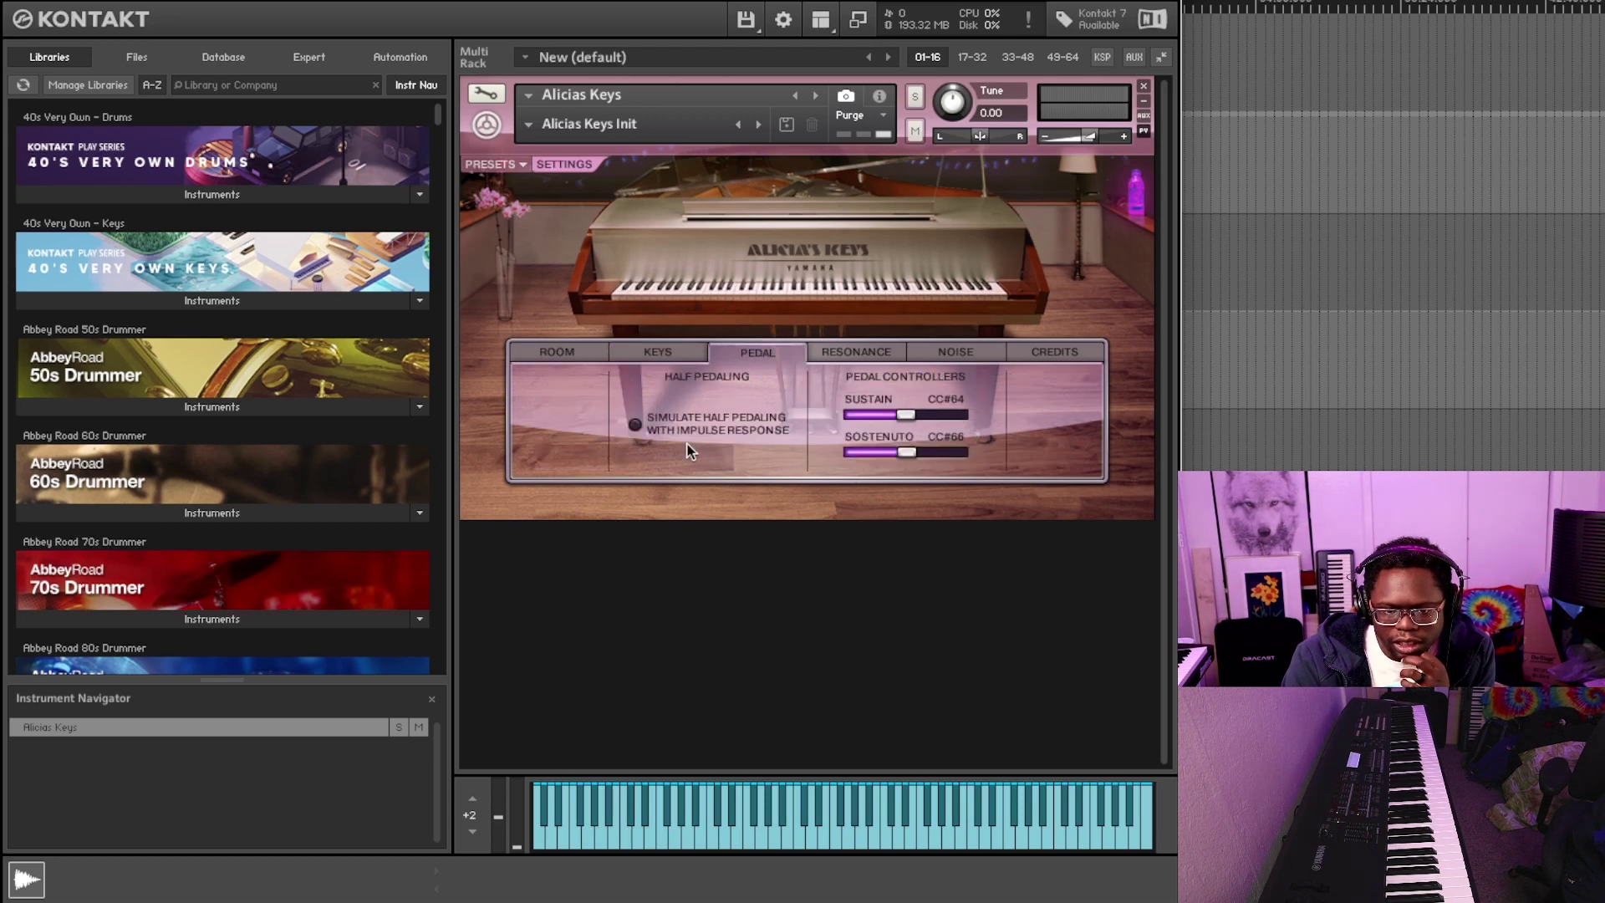
# Check the pedal settings again and allow silent key strokes in the resonance settings
pyautogui.click(862, 353)
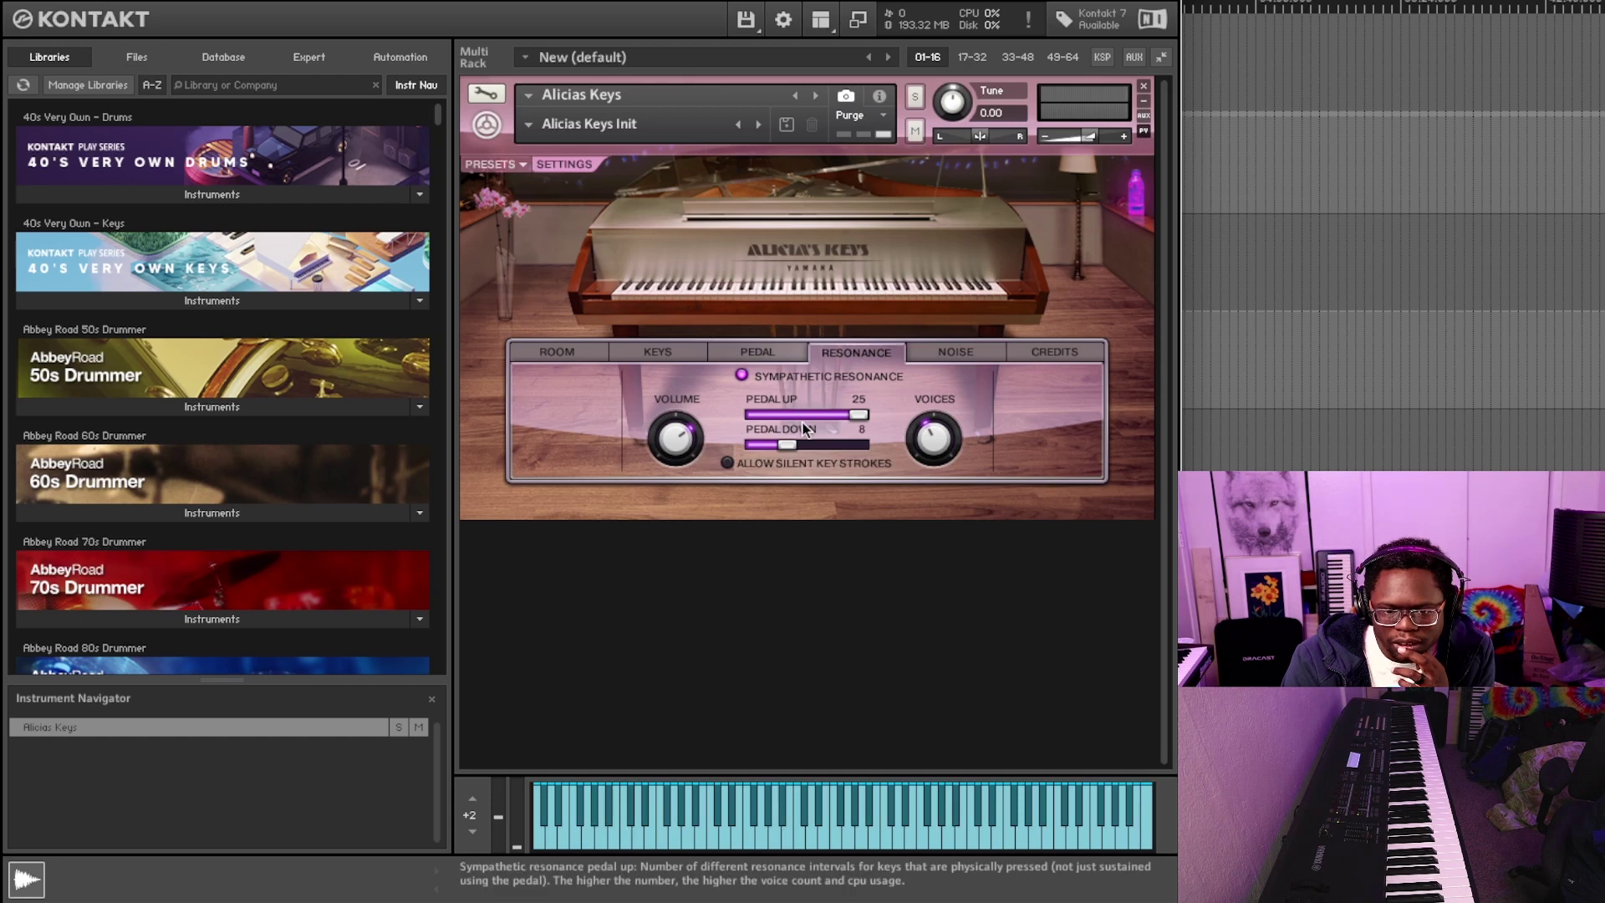
pyautogui.click(765, 352)
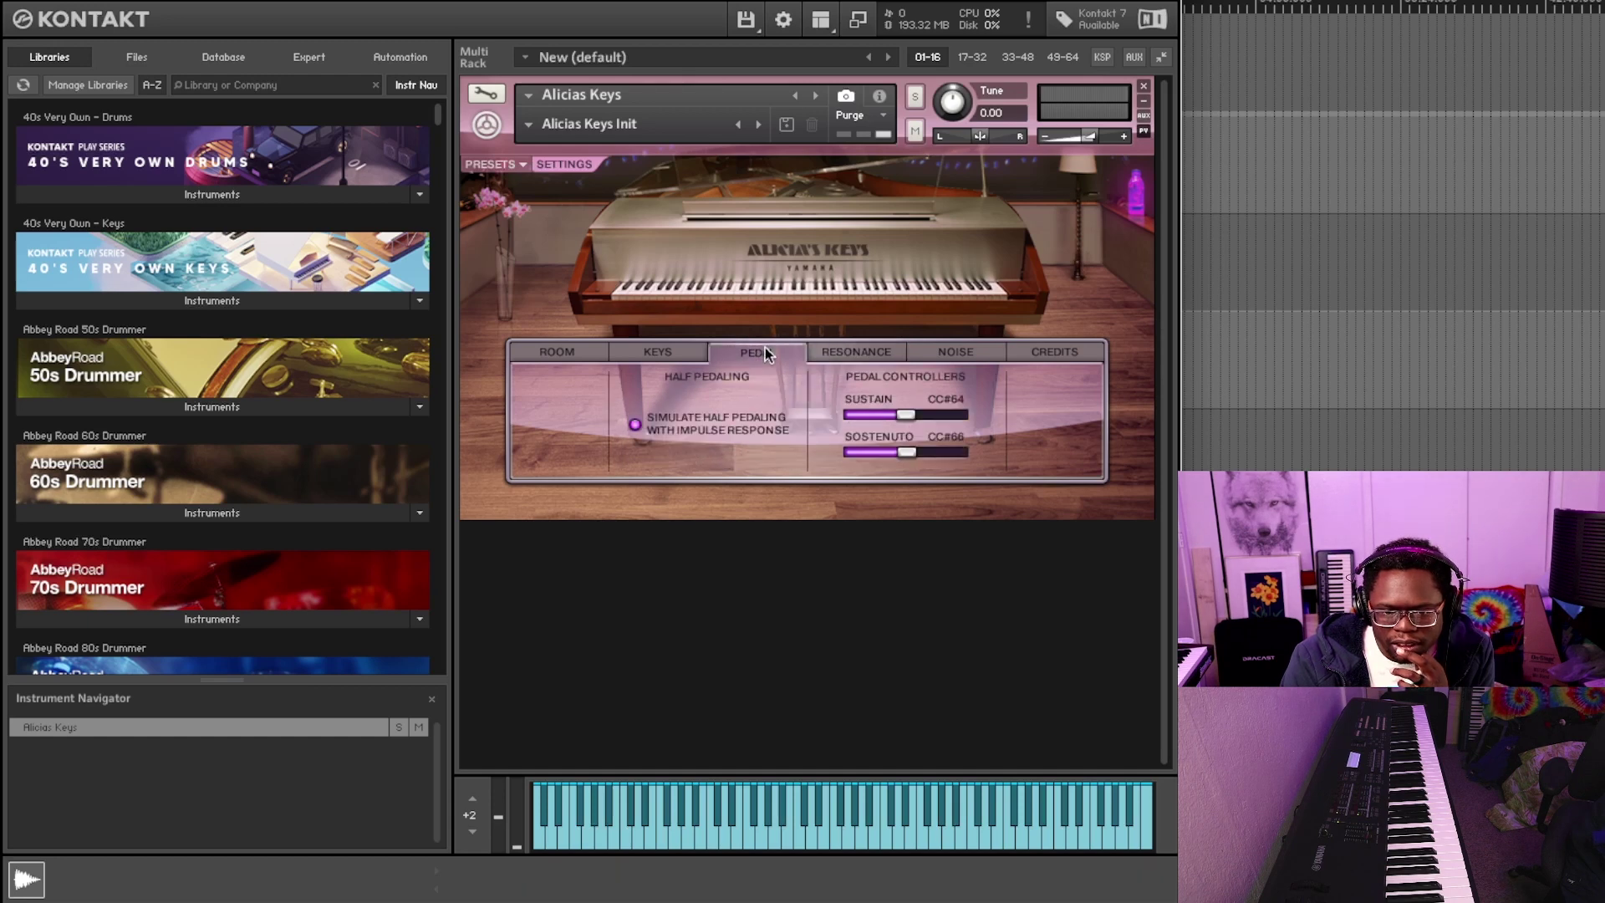
pyautogui.click(846, 353)
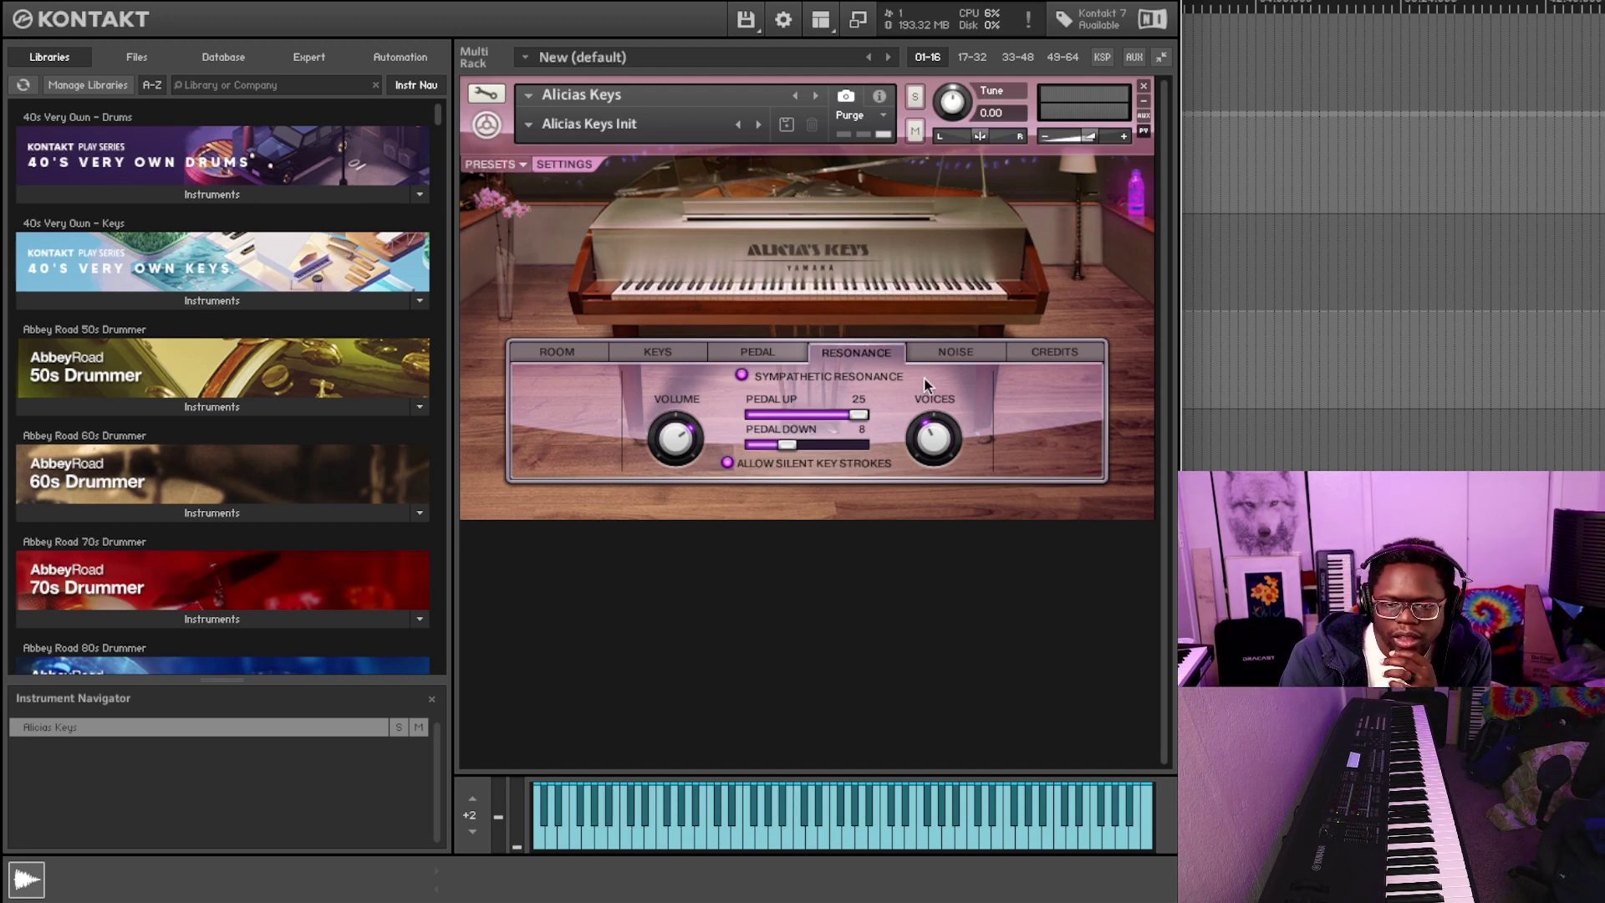
# Try the microphone noise and turn it back off, reviewing the credits, resonance and room settings
pyautogui.click(955, 356)
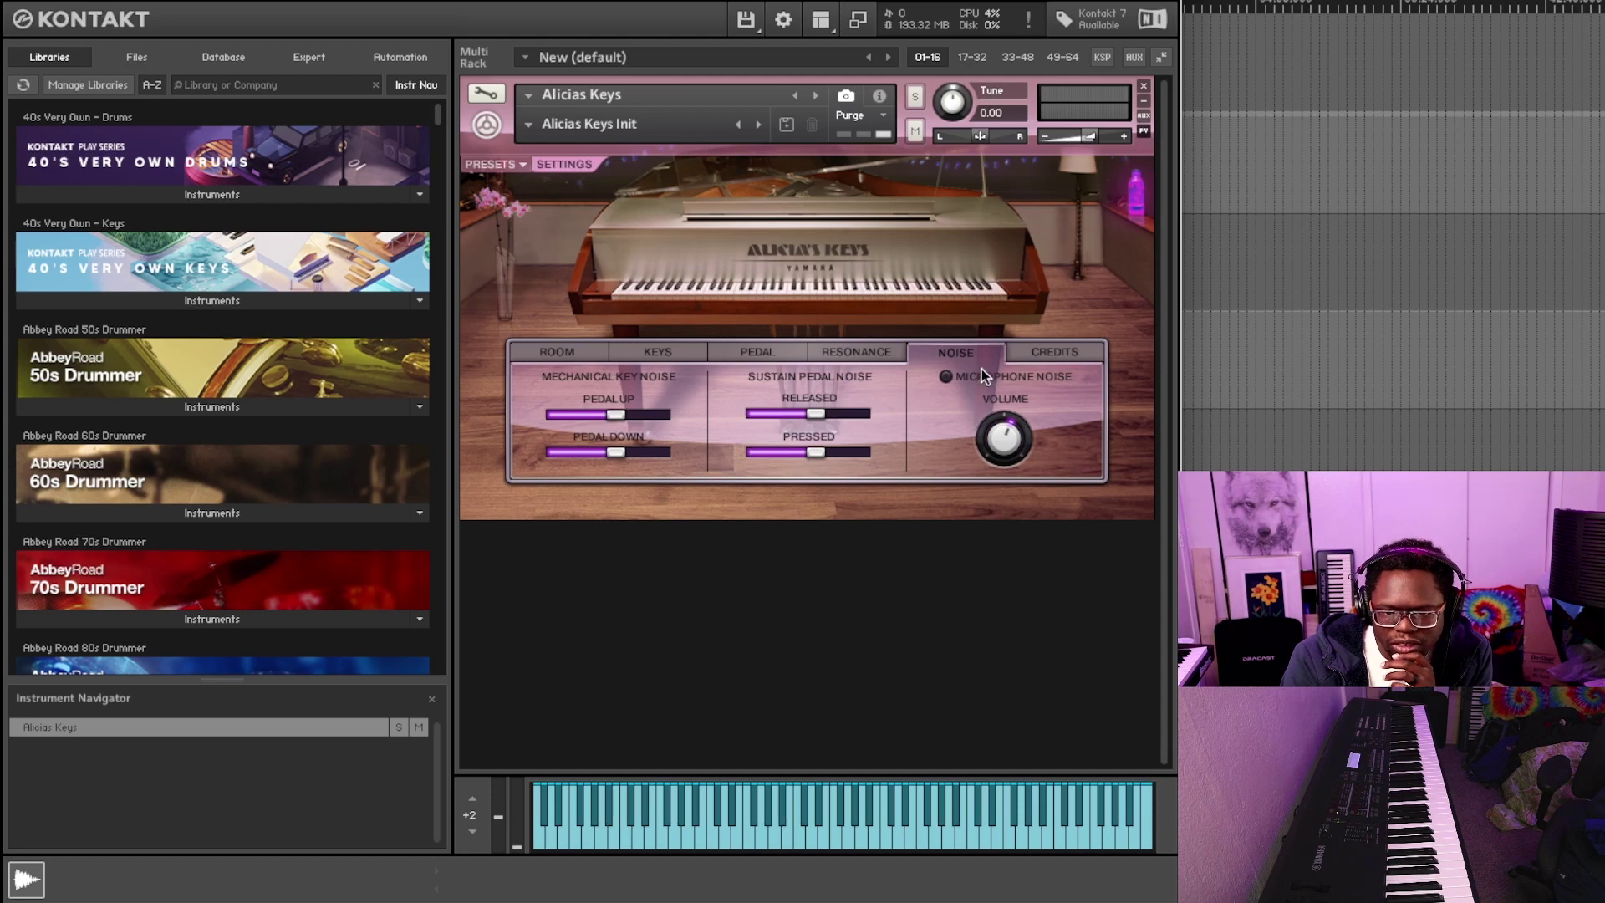
pyautogui.click(947, 377)
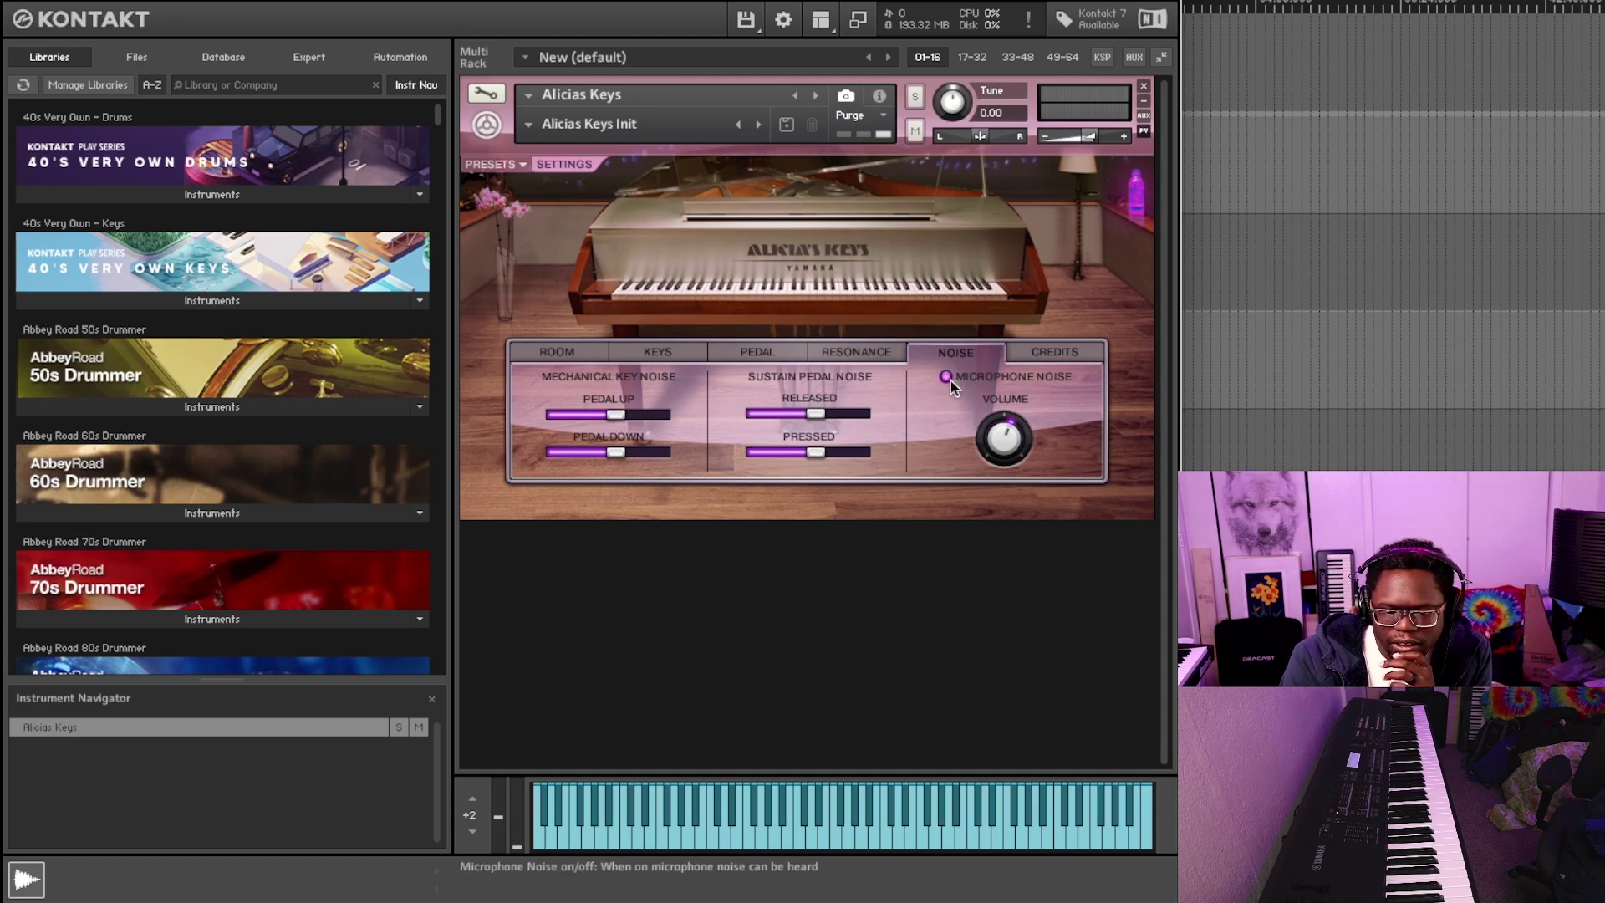
pyautogui.click(1063, 354)
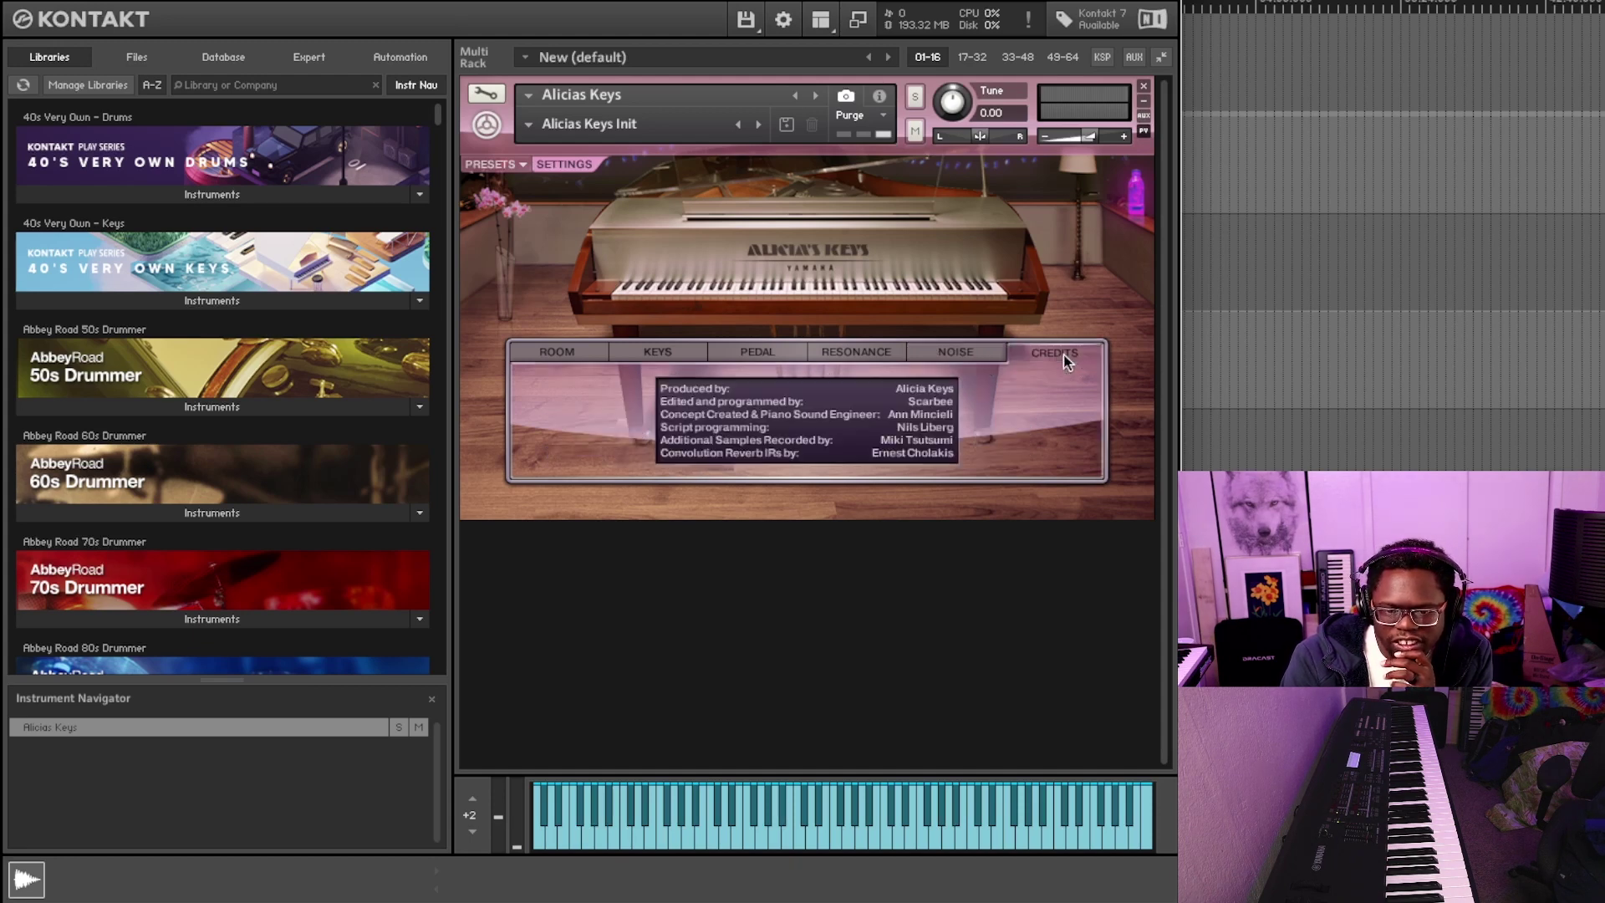
pyautogui.click(974, 354)
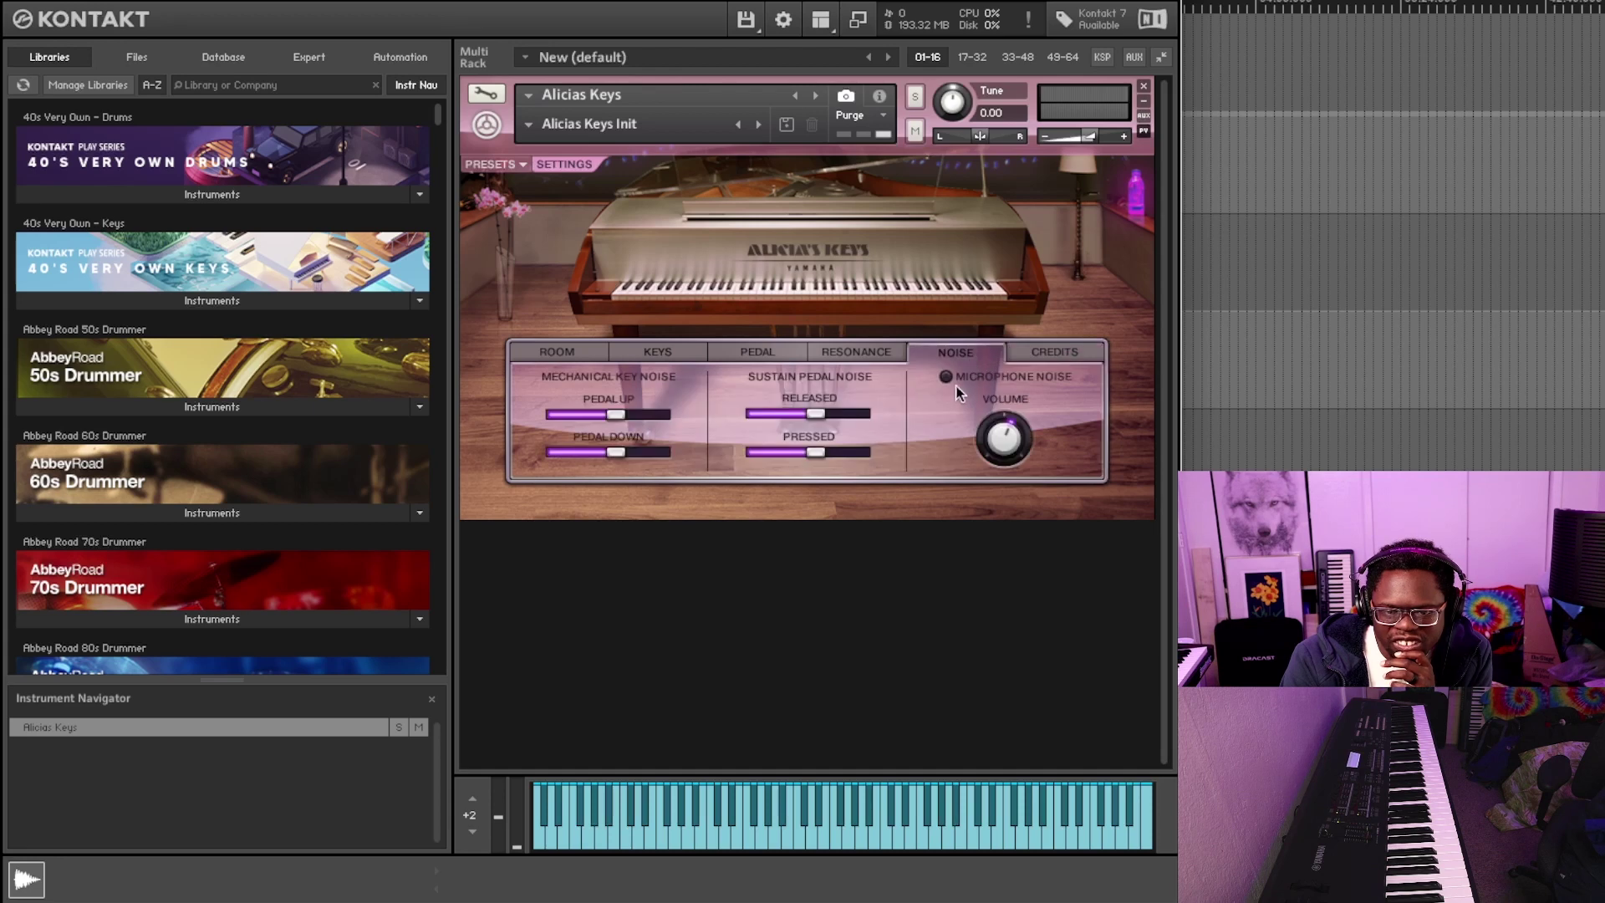
pyautogui.click(860, 358)
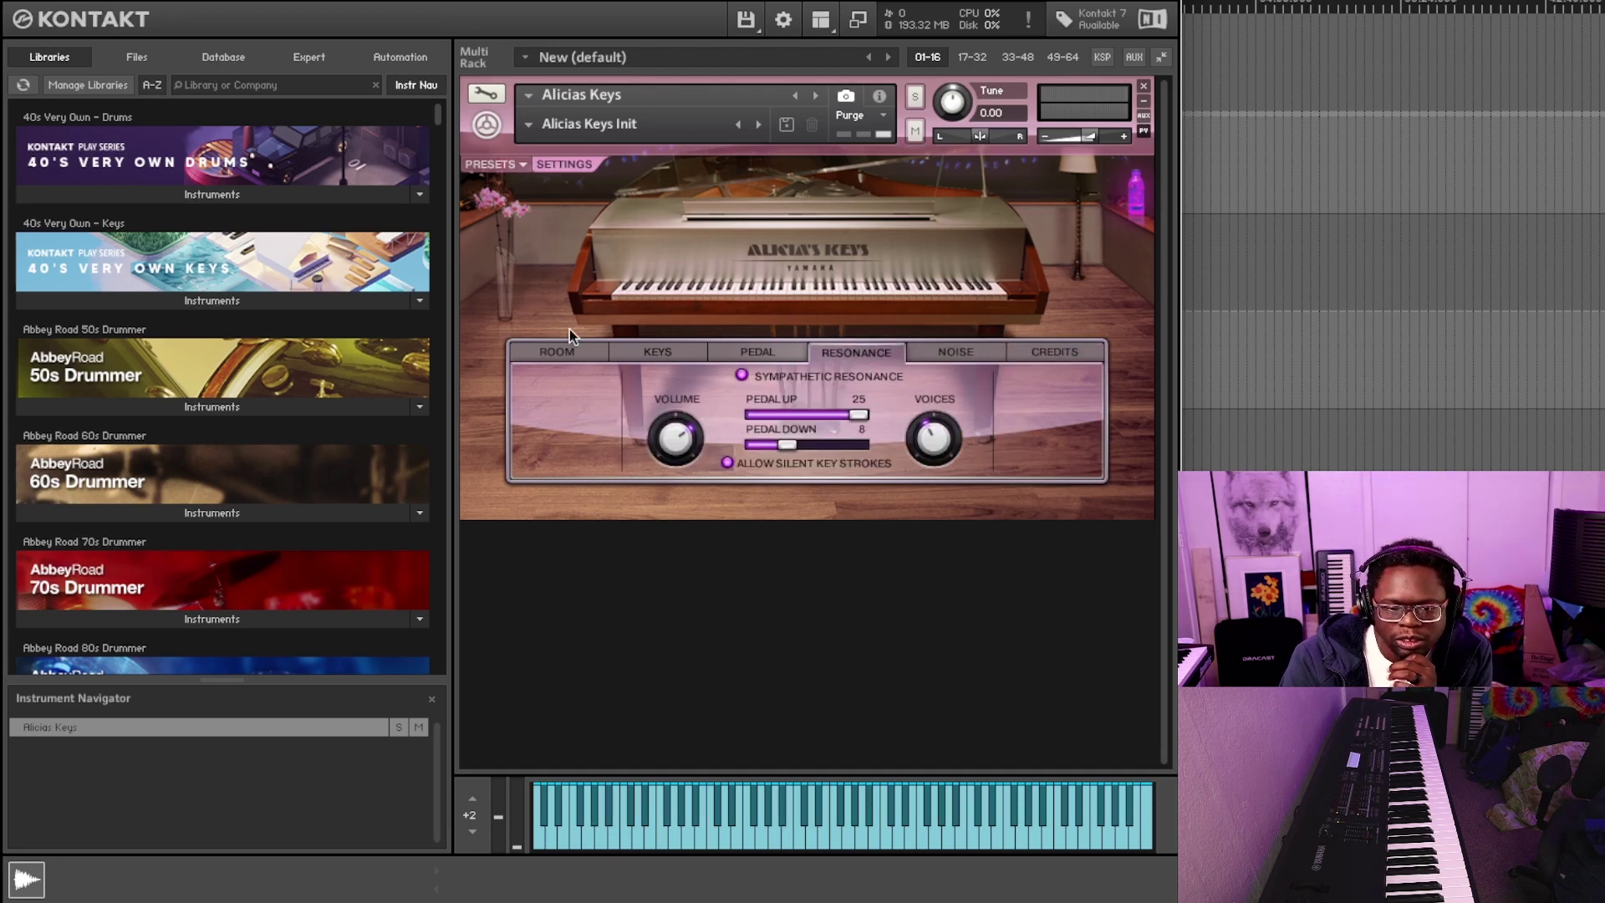
pyautogui.click(557, 355)
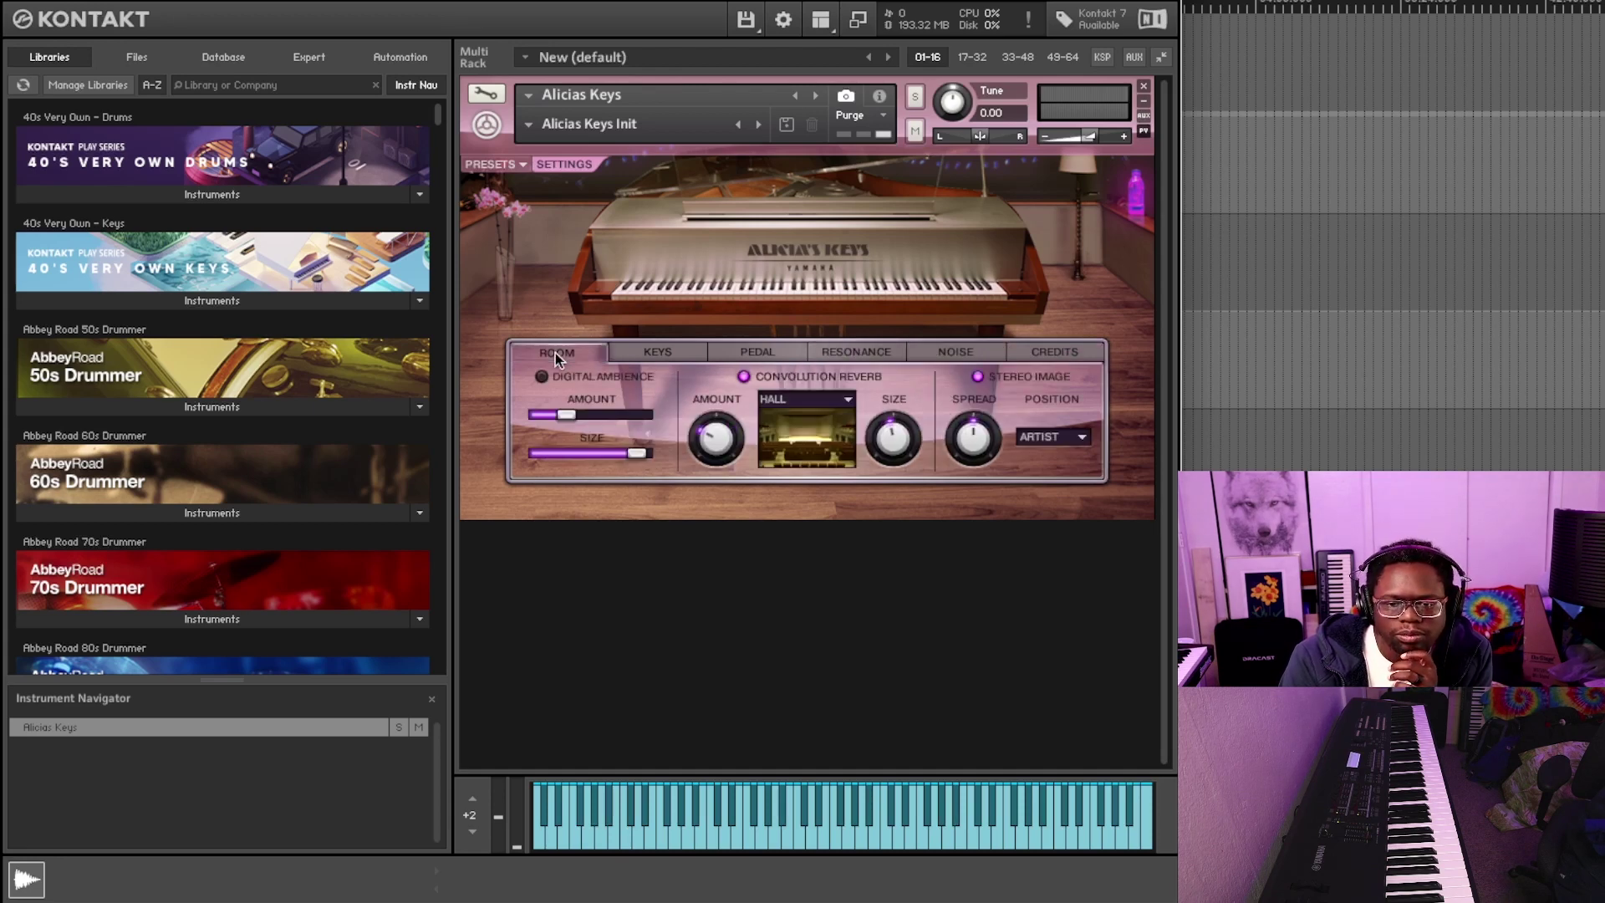
# Save the current piano settings as a new snapshot named "Initial Impresssions"
pyautogui.click(787, 125)
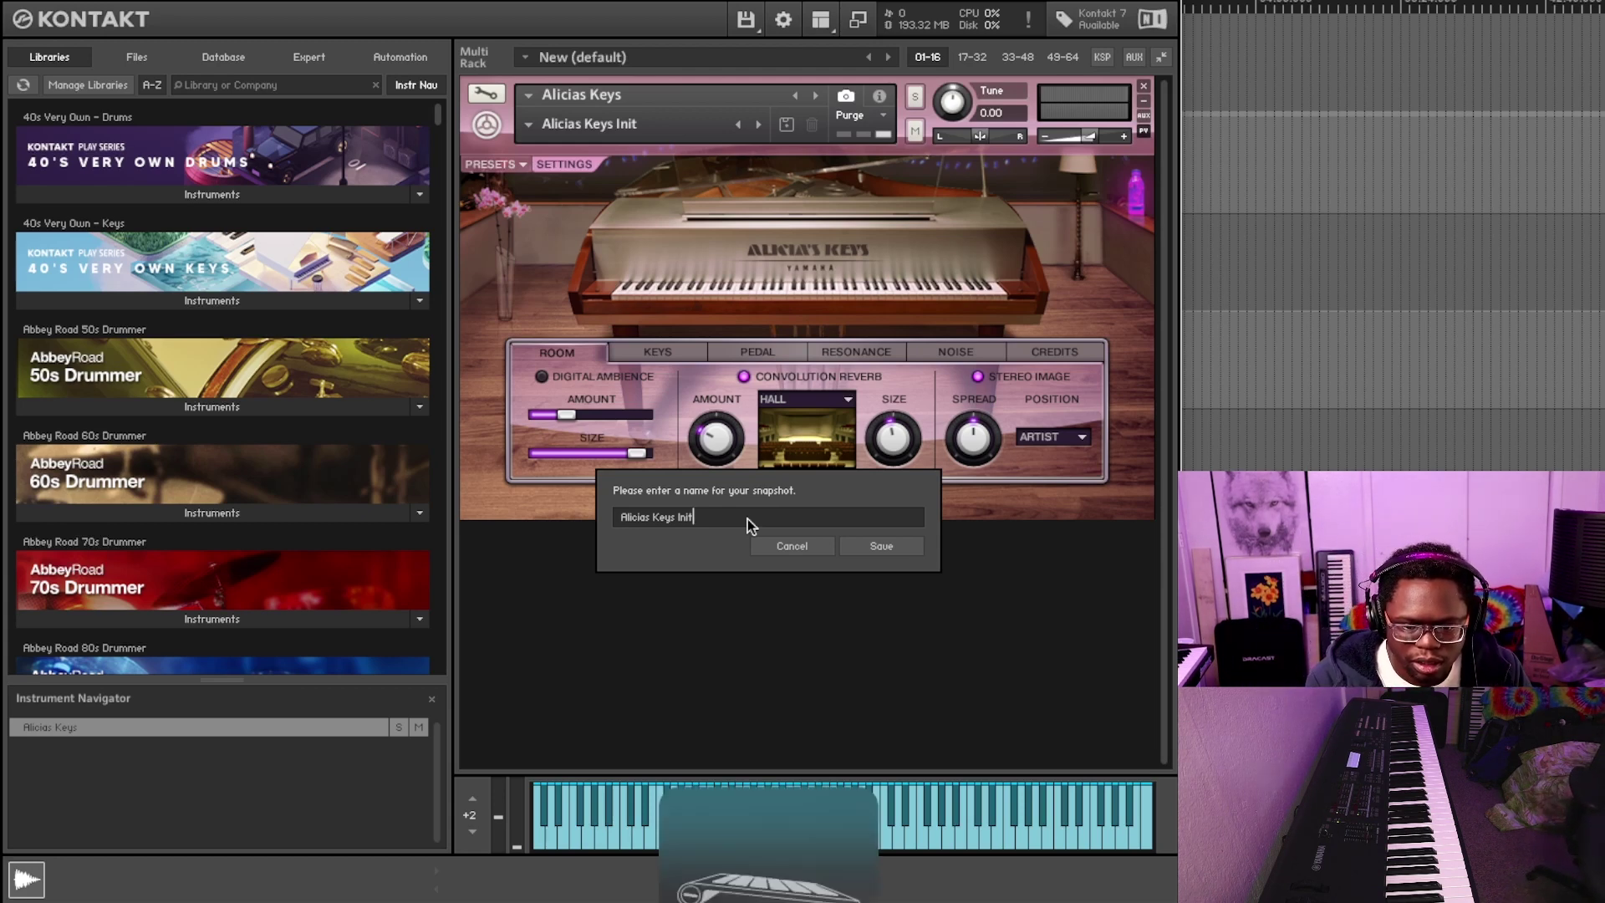
pyautogui.press('BackSpace')
pyautogui.press('BackSpace')
pyautogui.press('BackSpace')
pyautogui.press('BackSpace')
pyautogui.press('BackSpace')
pyautogui.press('BackSpace')
pyautogui.press('BackSpace')
pyautogui.press('BackSpace')
pyautogui.press('BackSpace')
pyautogui.press('BackSpace')
pyautogui.press('BackSpace')
pyautogui.press('BackSpace')
pyautogui.press('BackSpace')
pyautogui.press('BackSpace')
pyautogui.press('BackSpace')
pyautogui.press('BackSpace')
pyautogui.press('BackSpace')
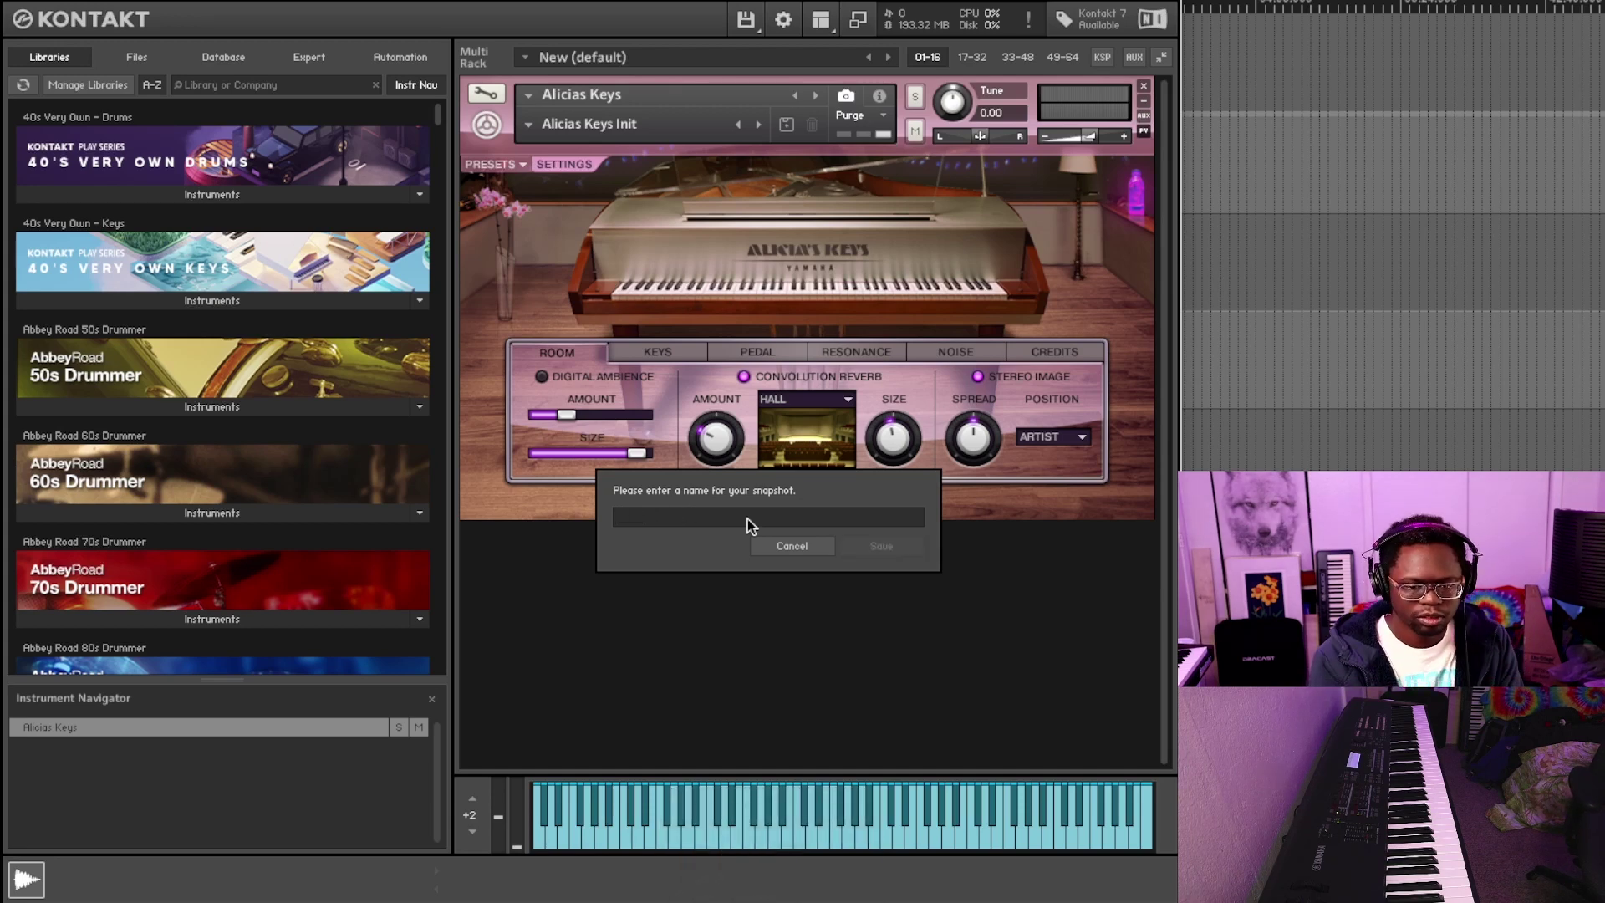
pyautogui.write('Initial')
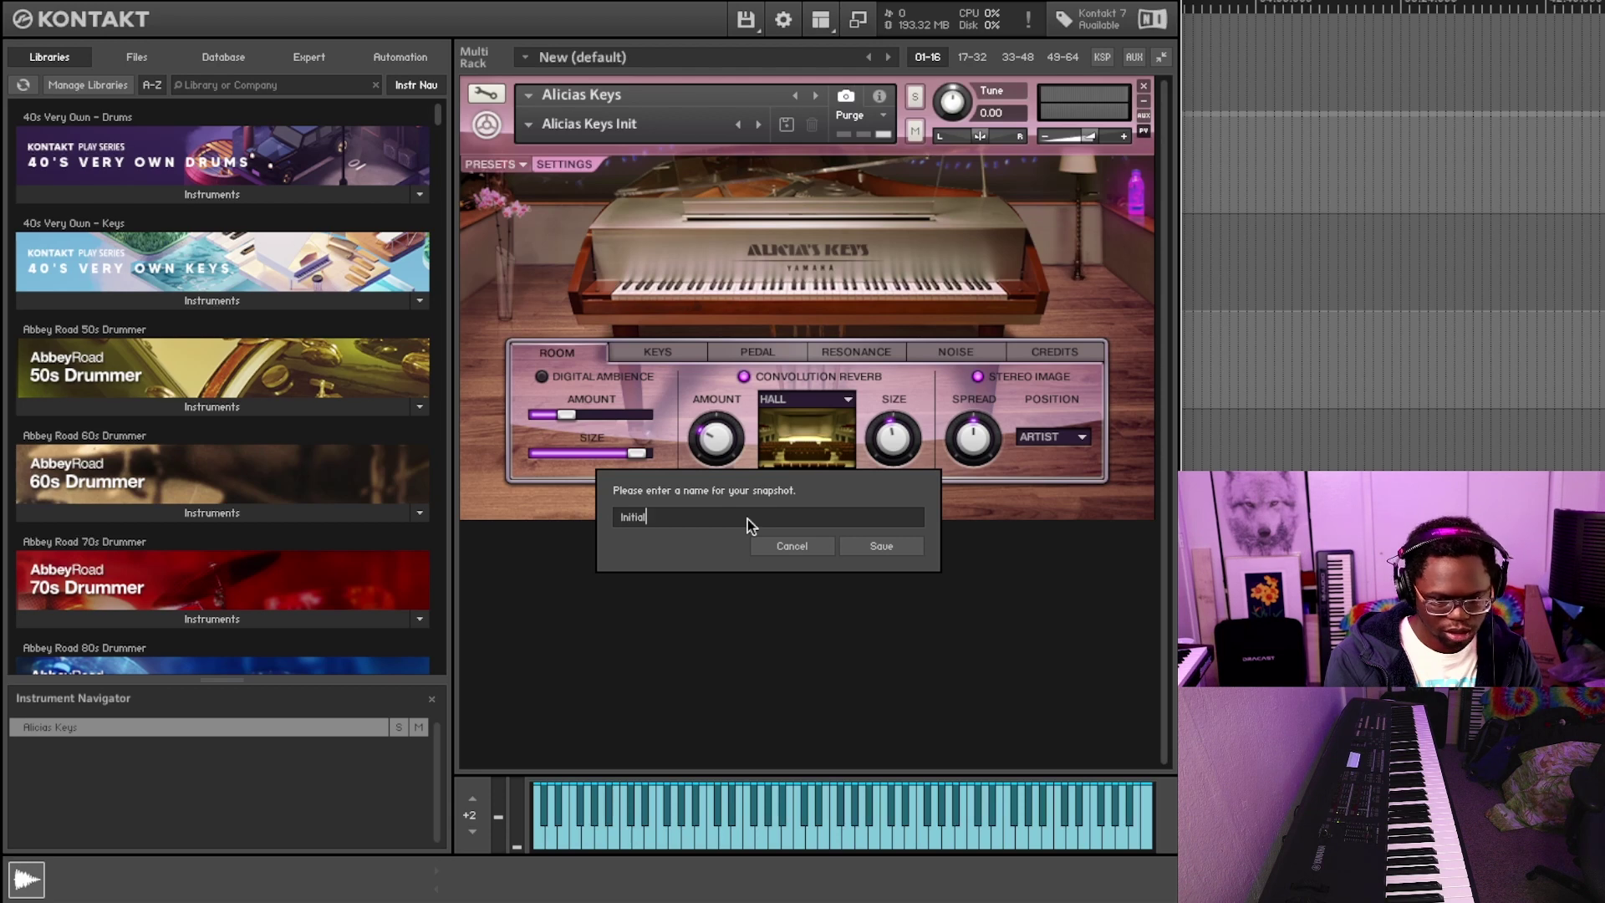
pyautogui.write(' Impresssions')
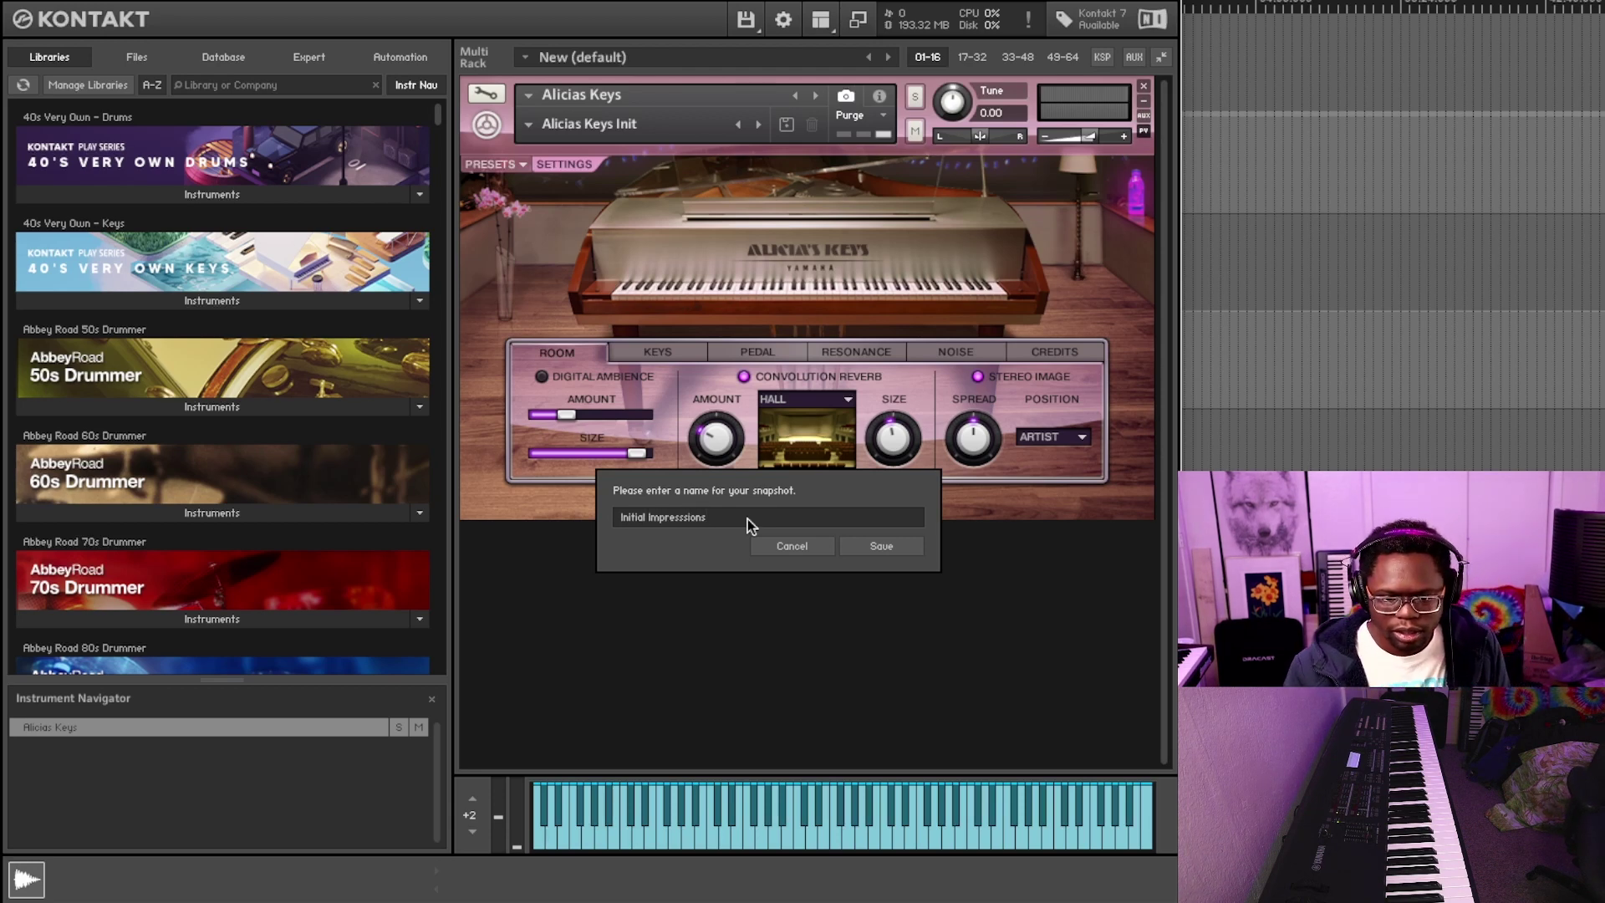
pyautogui.click(888, 545)
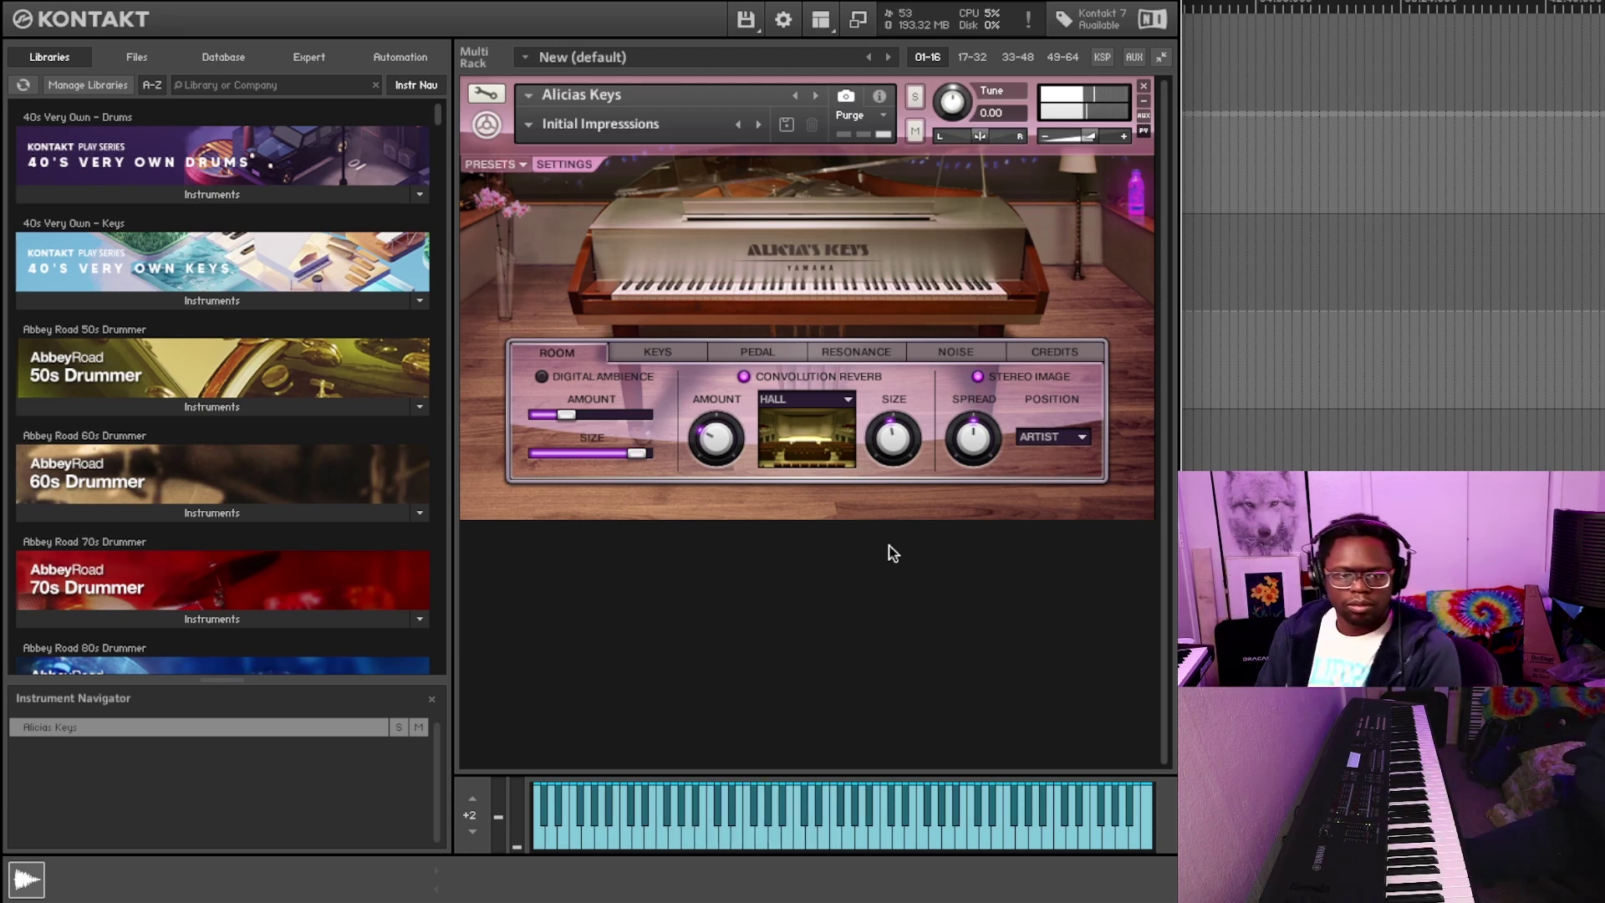
# Set the stereo image position to Audience and look through the list of built-in presets
pyautogui.click(1082, 438)
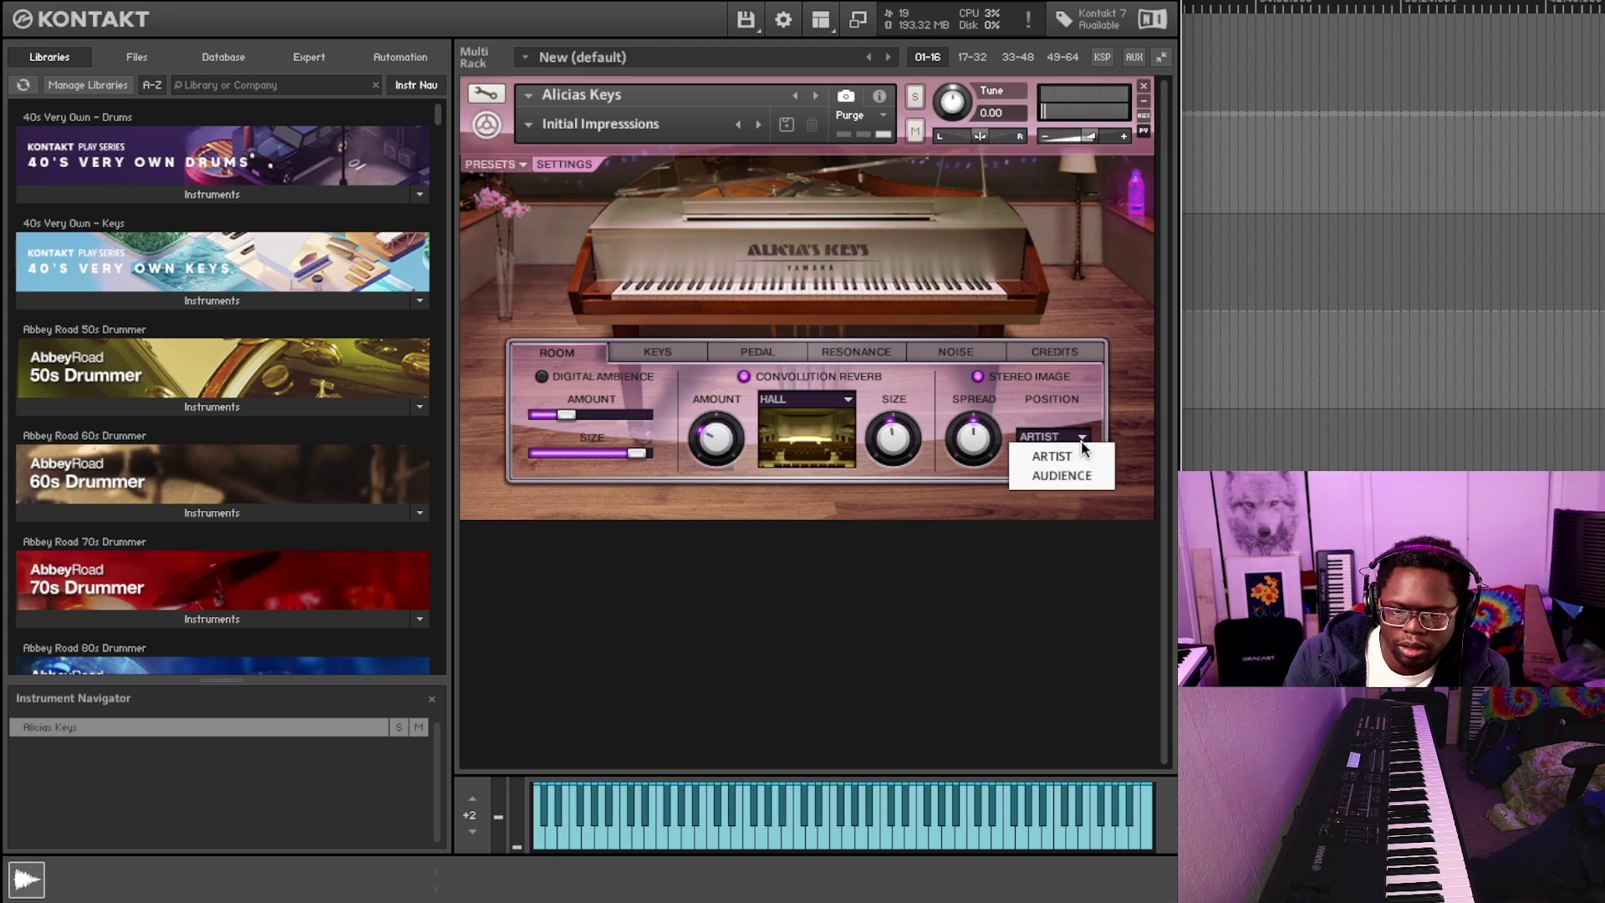
pyautogui.click(1062, 475)
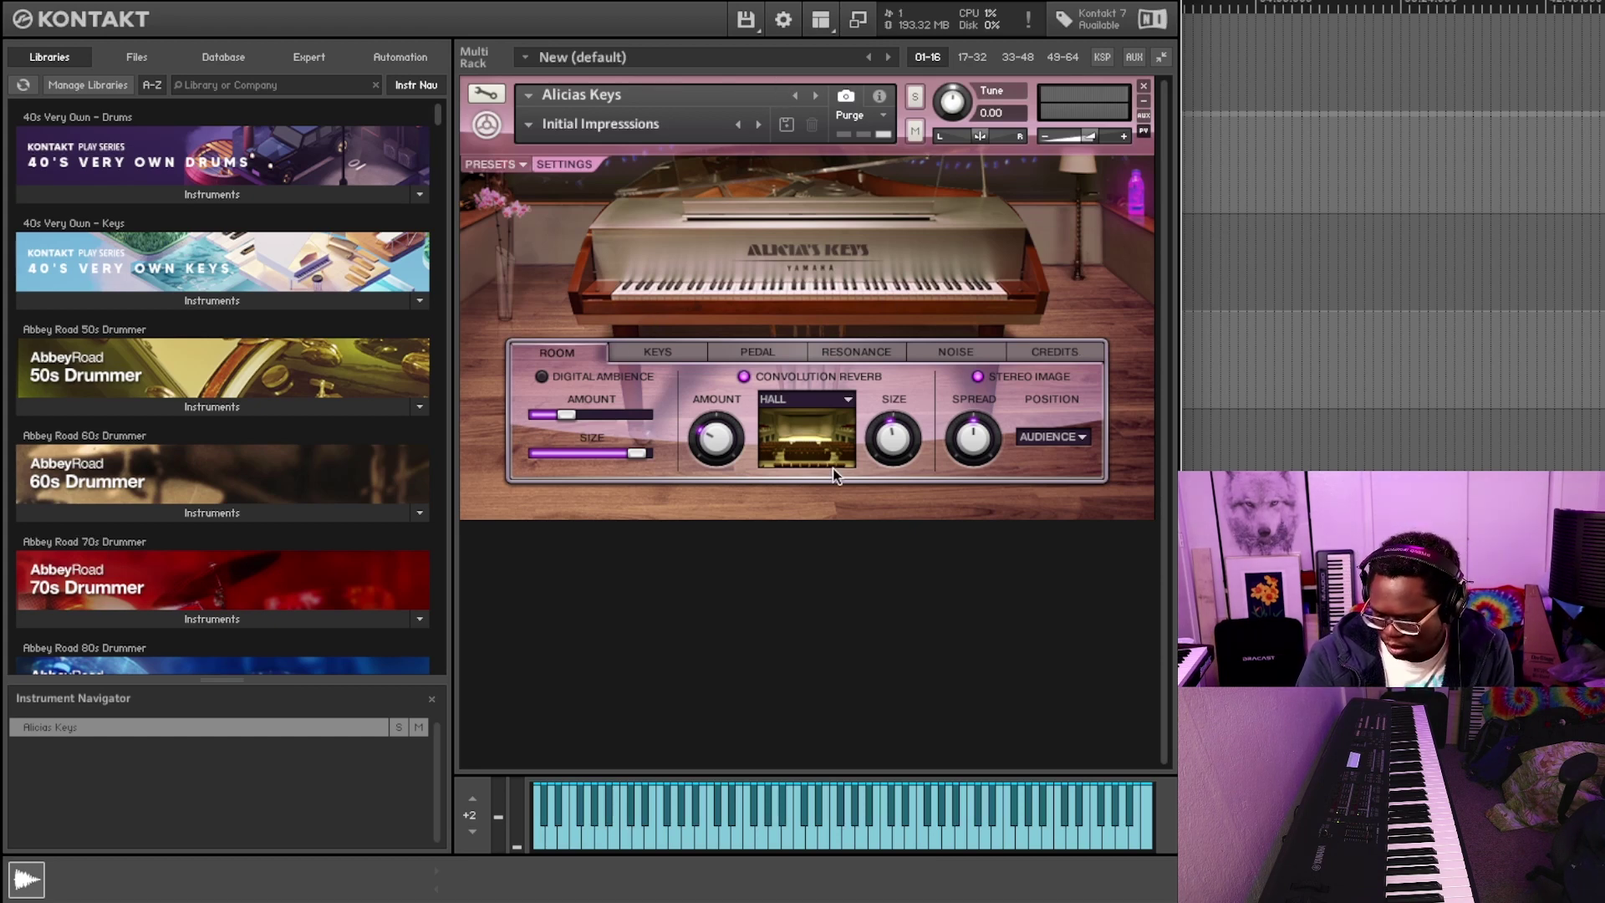
pyautogui.click(493, 167)
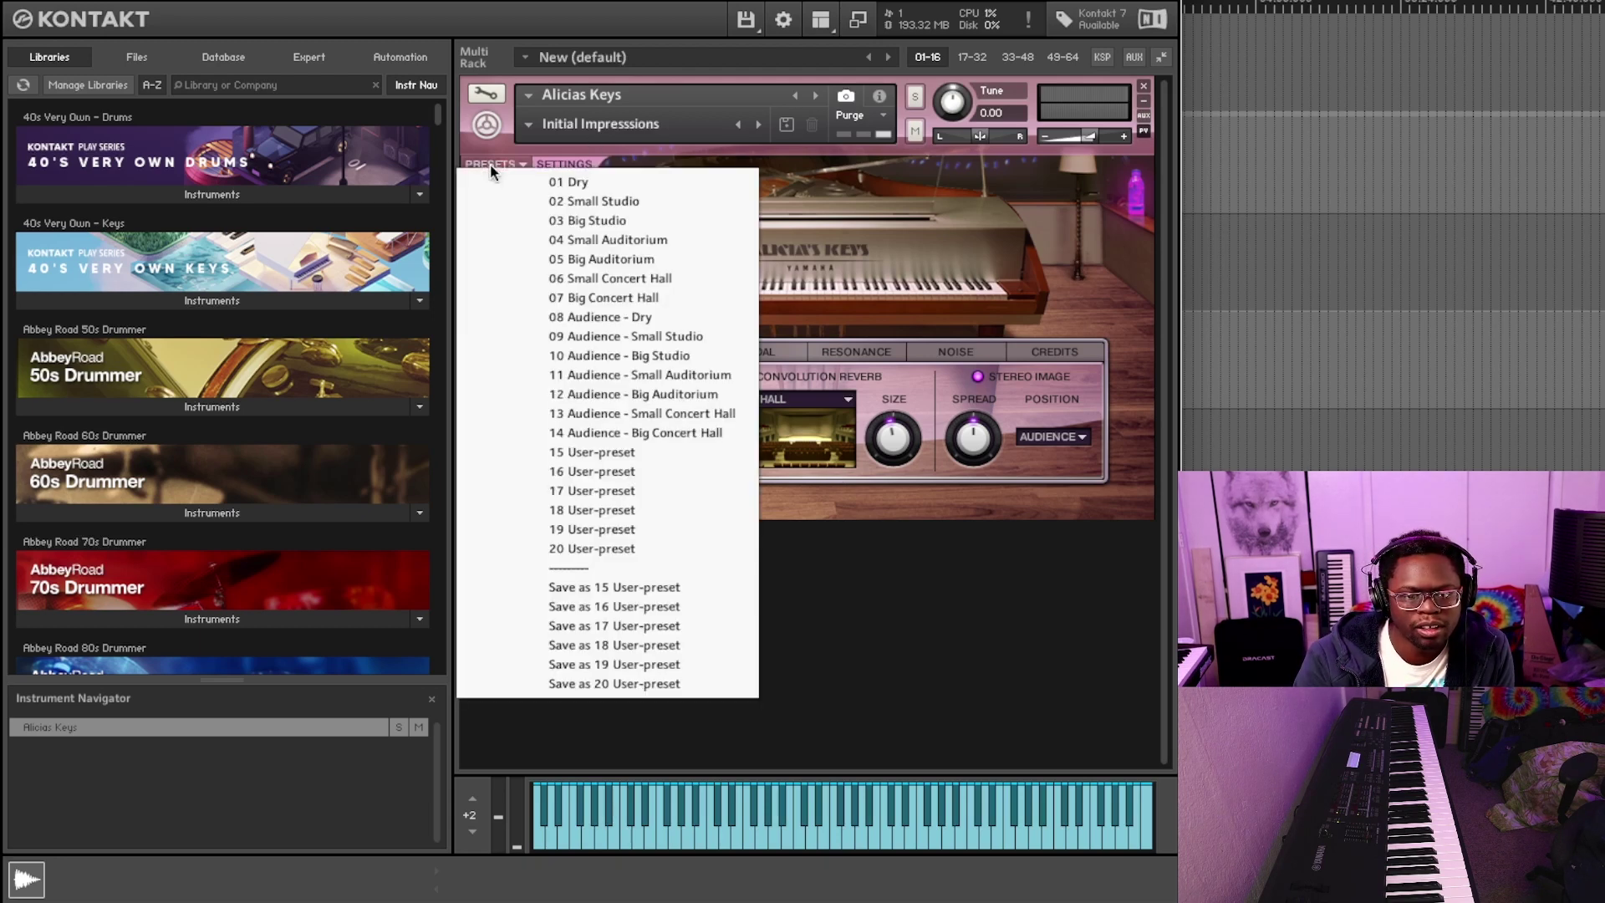
pyautogui.click(802, 219)
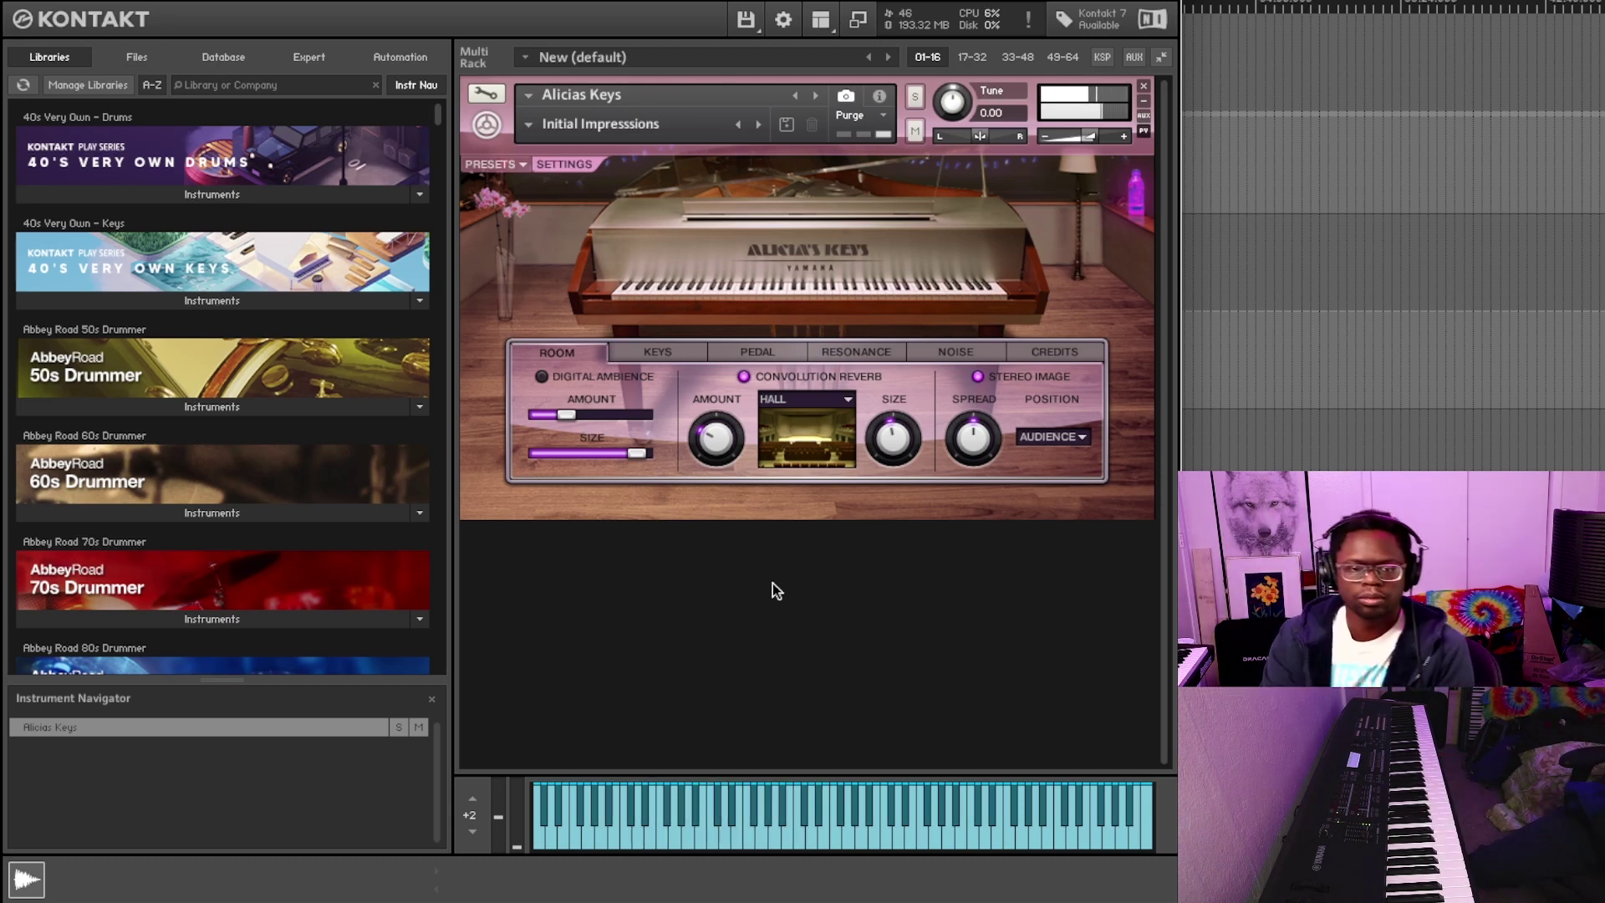
# Load the factory snapshot Small Studio and display its room settings
pyautogui.click(530, 125)
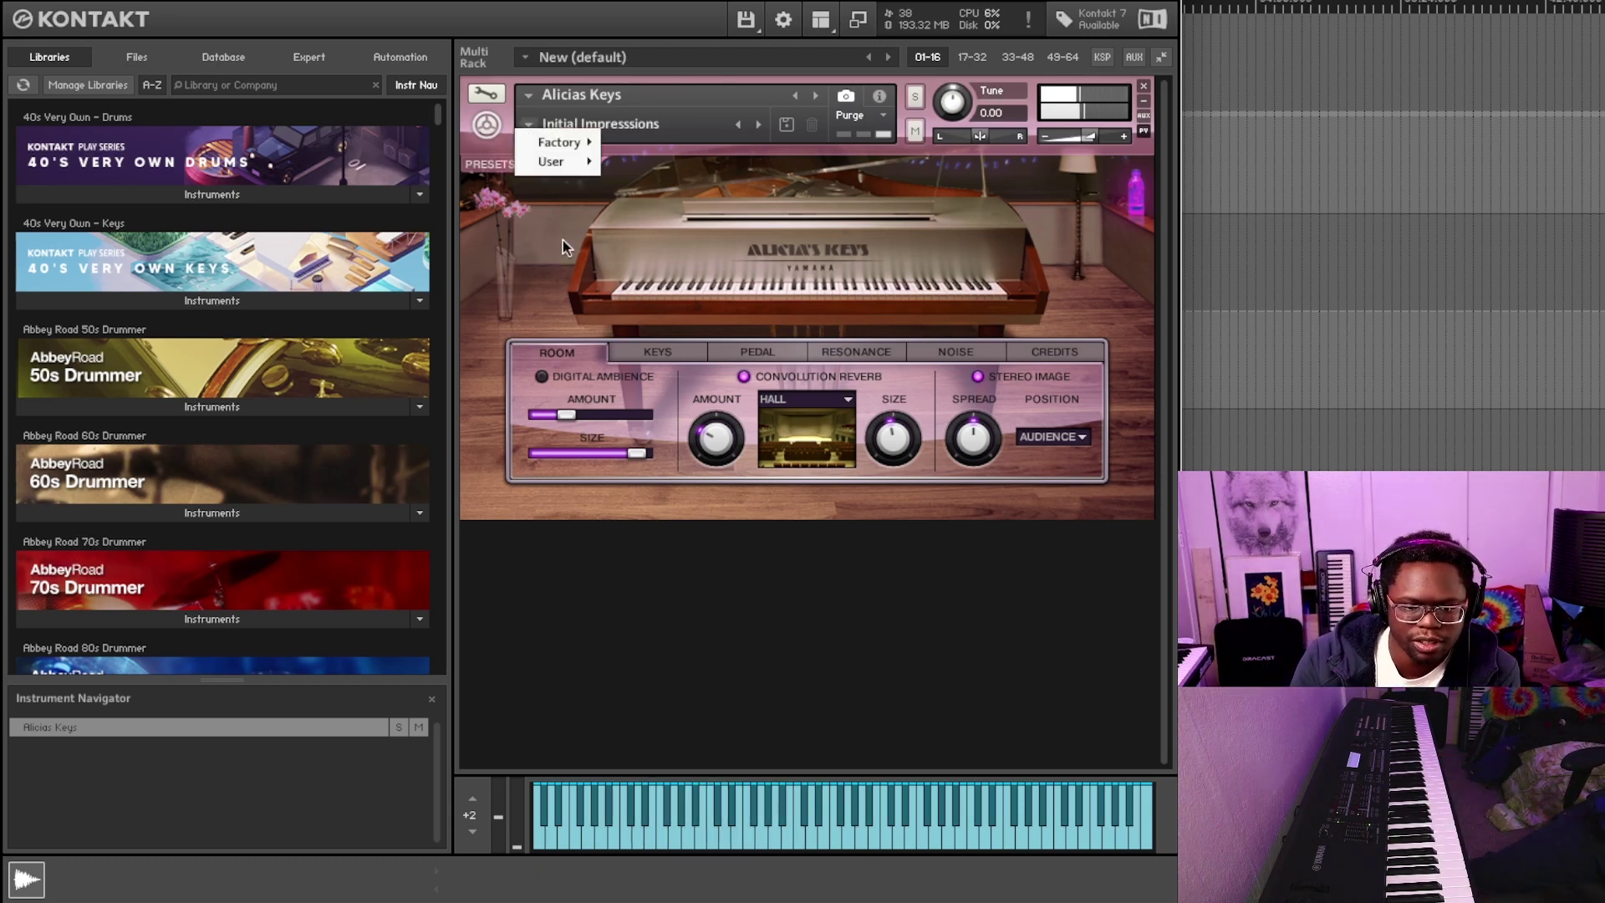
pyautogui.moveTo(577, 143)
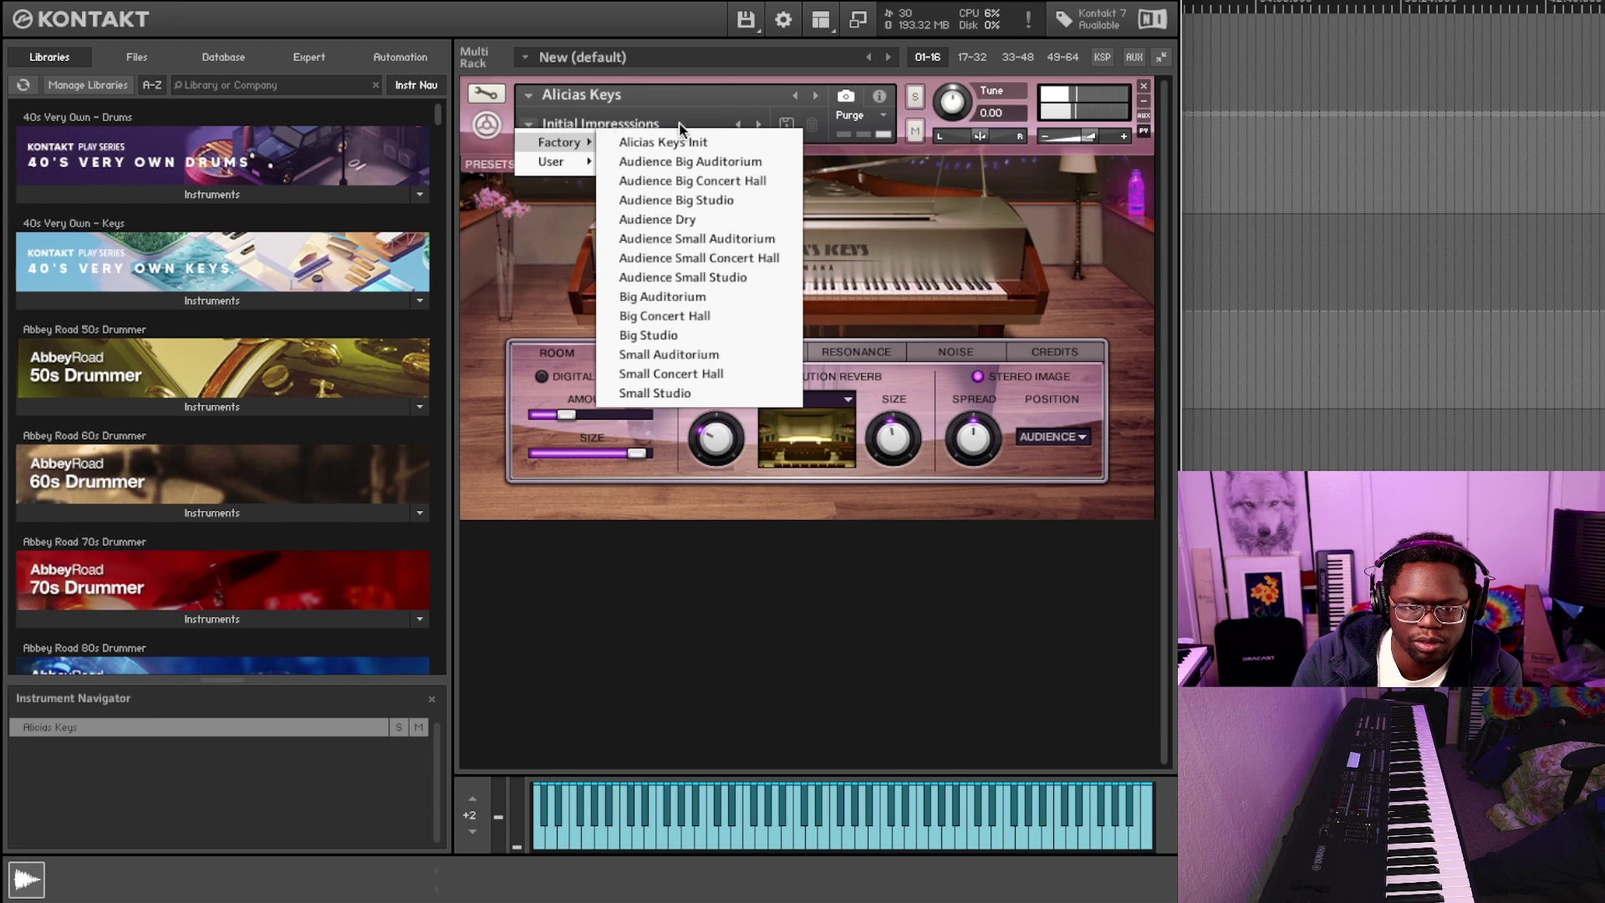
pyautogui.click(740, 123)
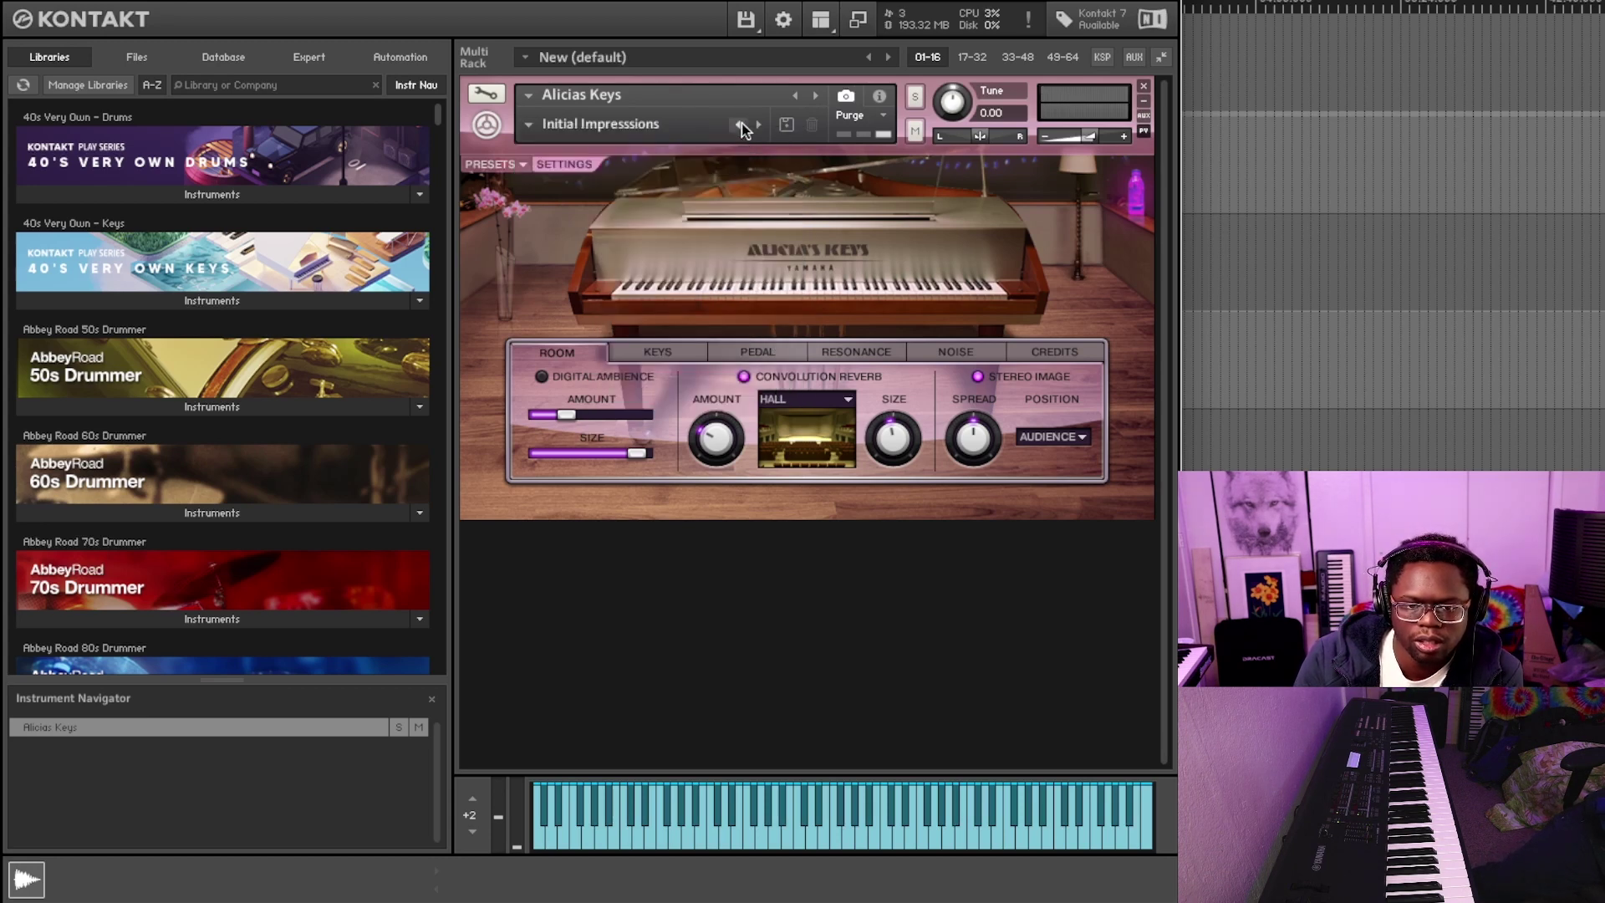
pyautogui.click(530, 126)
pyautogui.moveTo(586, 146)
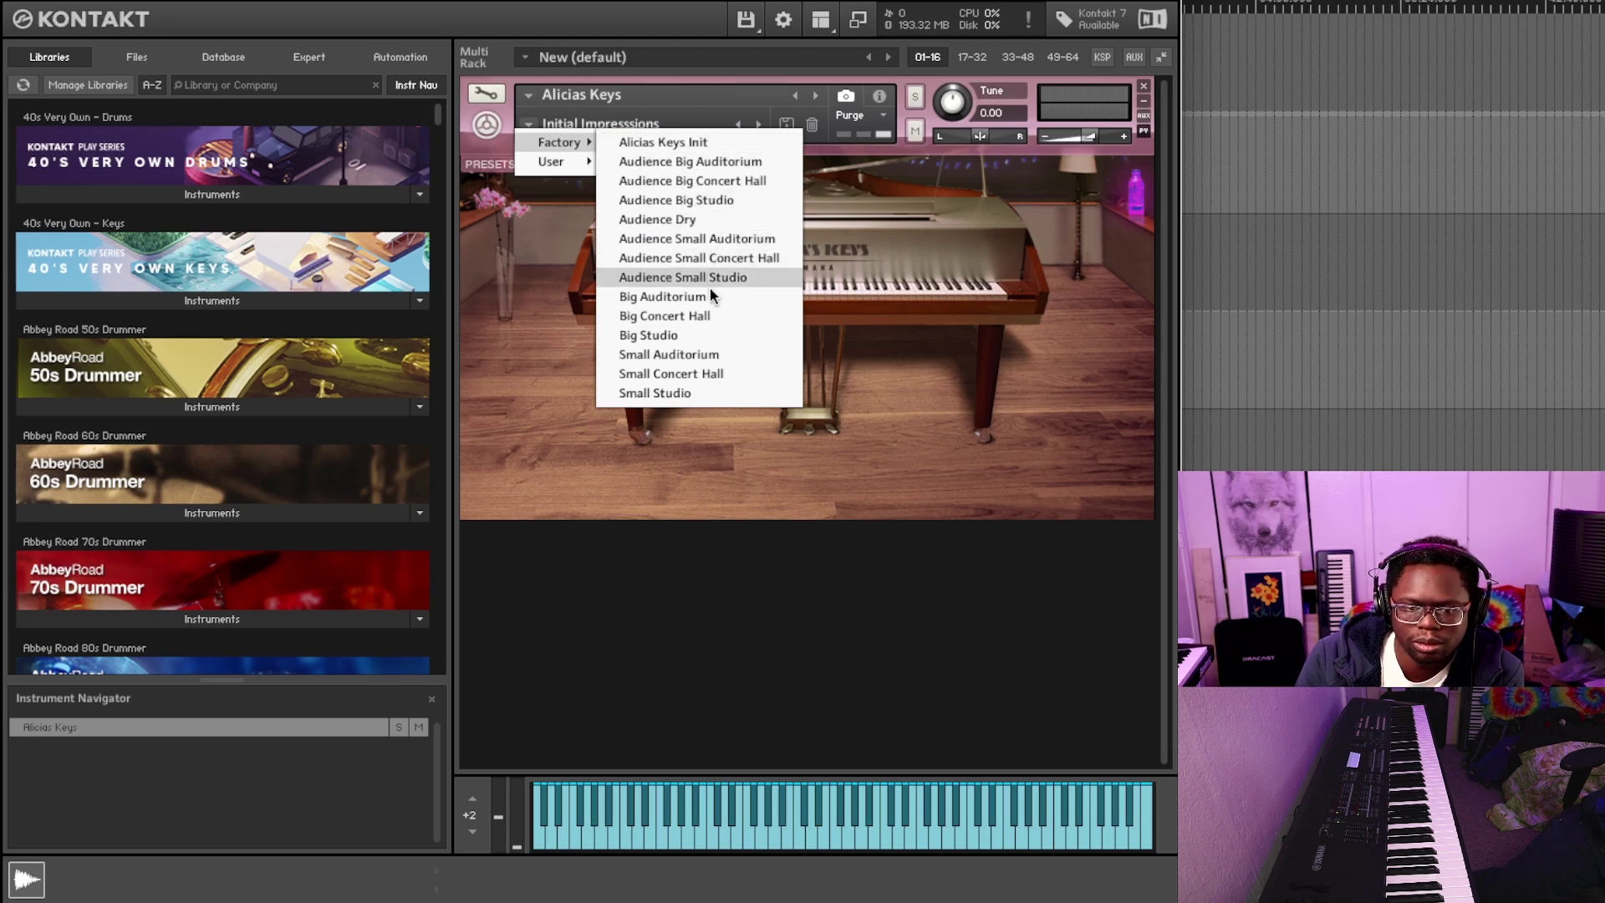
pyautogui.click(712, 392)
pyautogui.click(565, 163)
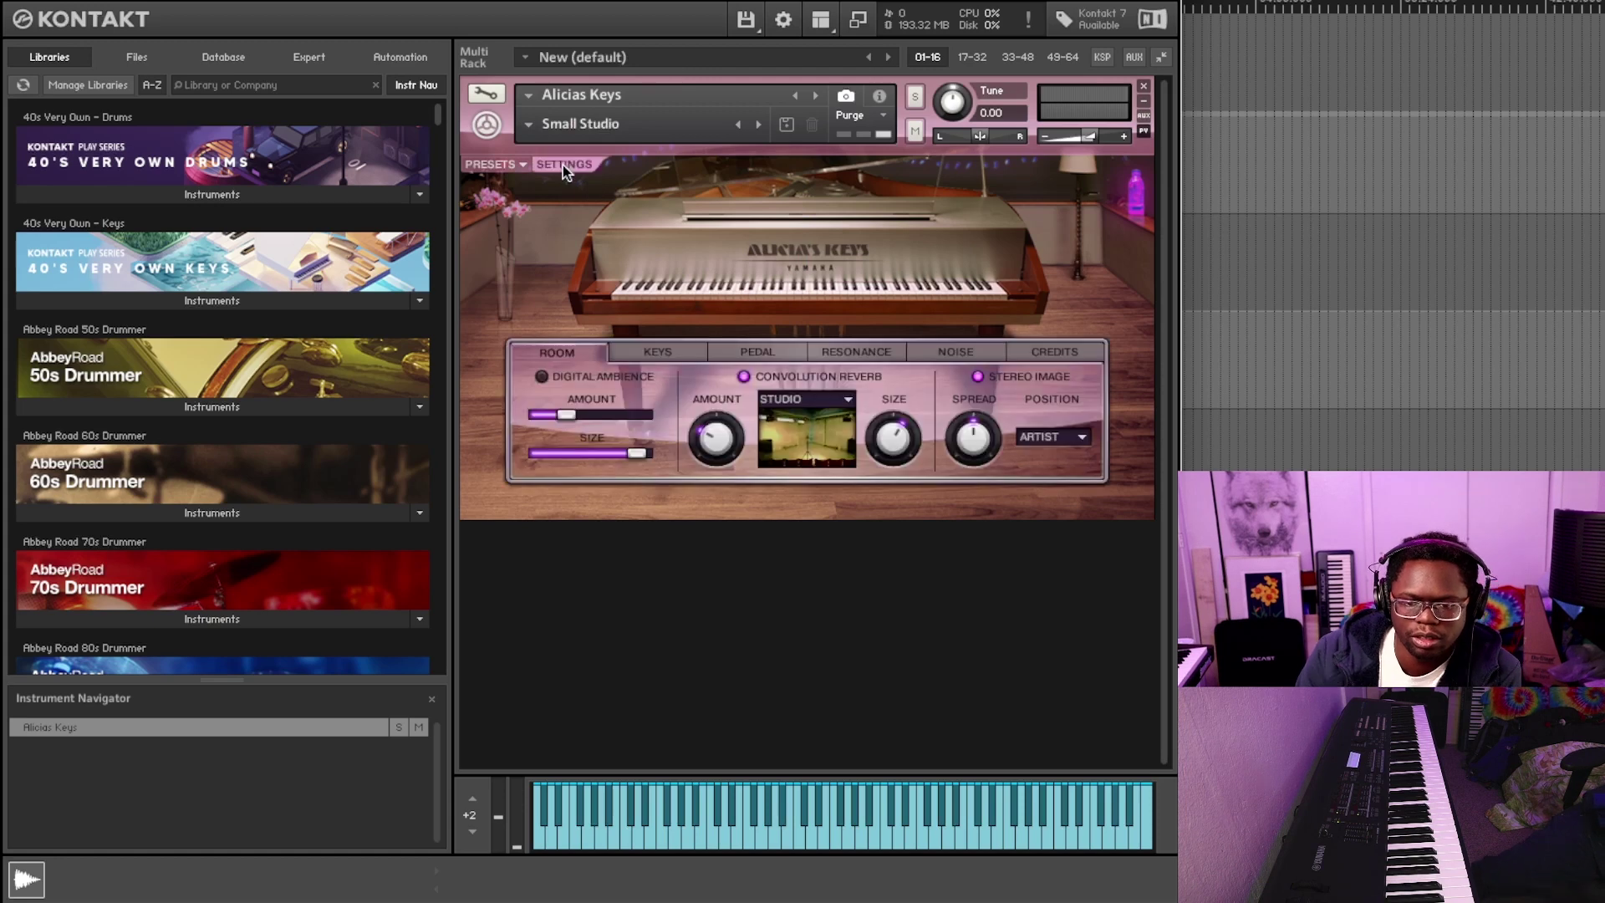